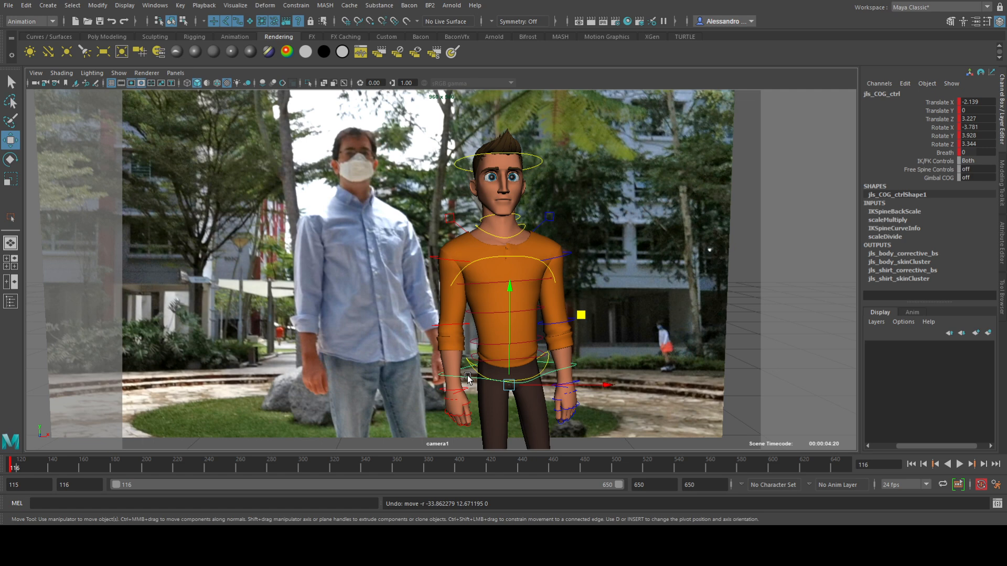
- Try moving the character's COG control over to the actor in the footage, and undo the moves
middle_drag(590, 284, 426, 284)
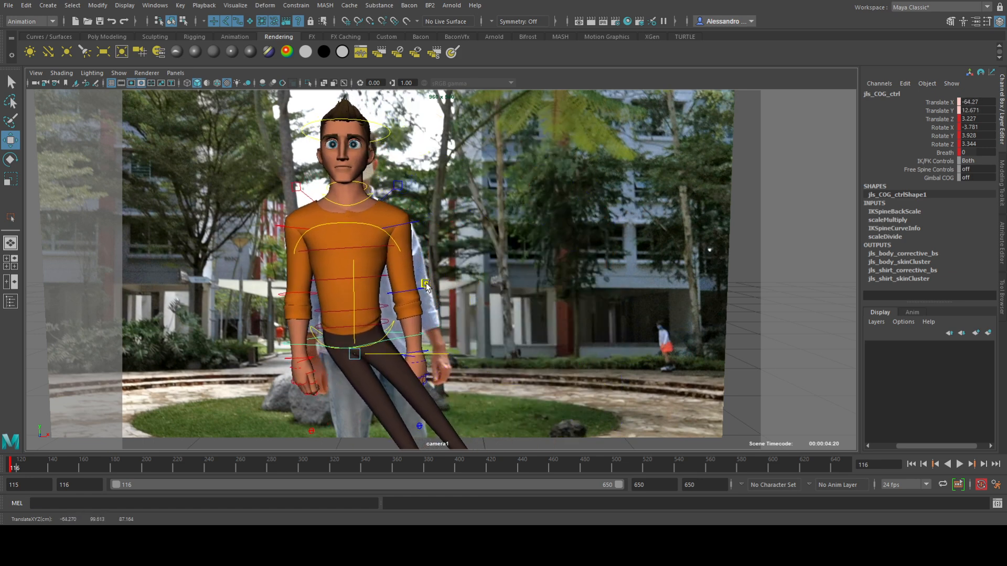
key(ctrl+z)
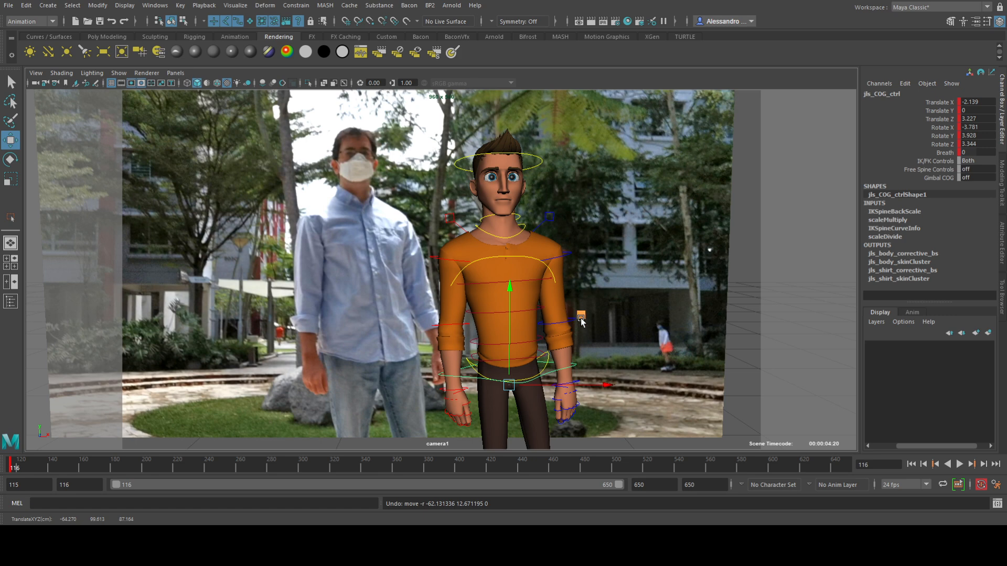
drag(581, 318, 582, 317)
key(ctrl+z)
- Rotate the COG control to about -6.44, 6.15, 2.34 and key its rotation at frame 116
key(e)
drag(504, 344, 450, 314)
key(shift+e)
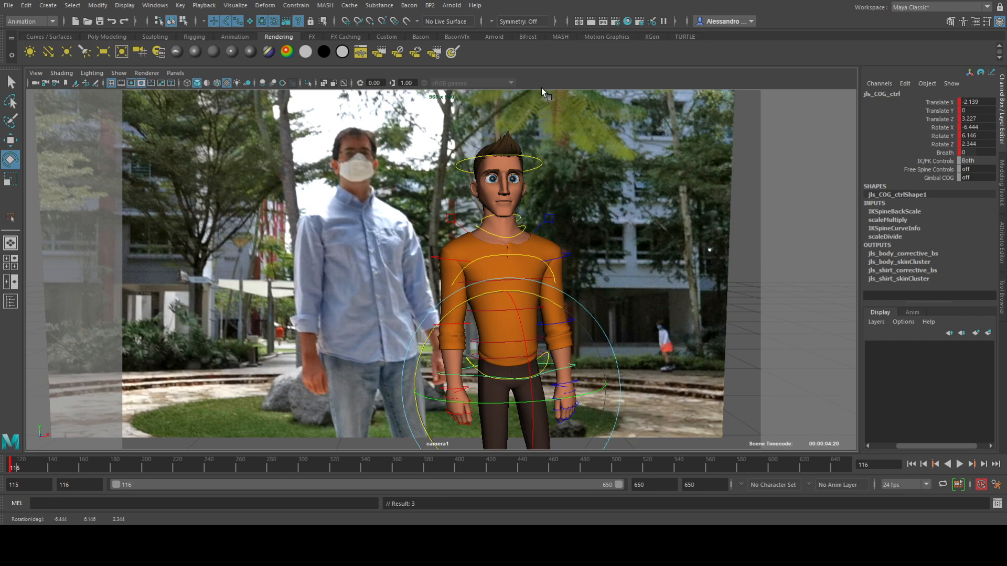
- Select the character's root control in the perspective view and set Body Resolution to Proxy
key(space)
key(space)
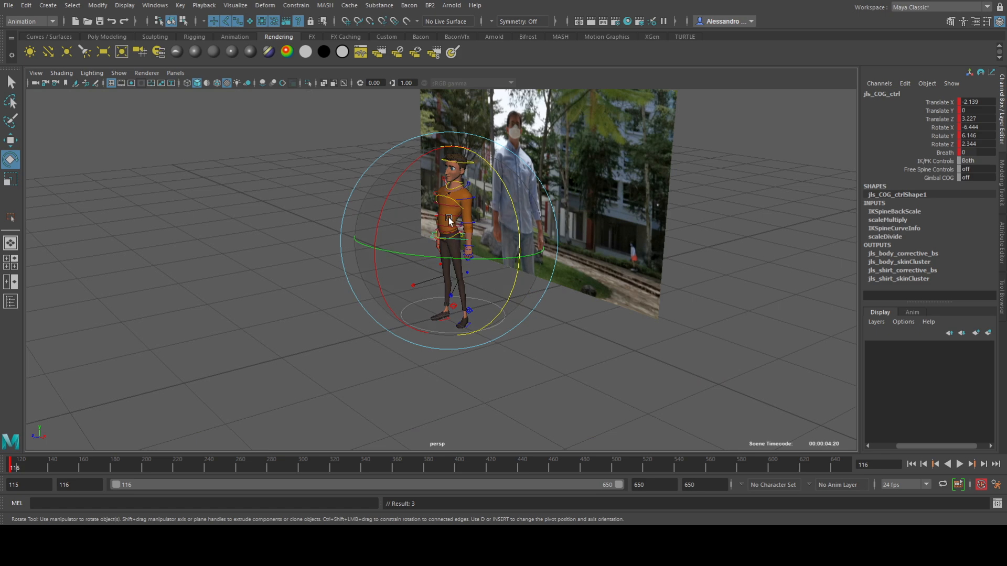
alt+drag(577, 294, 540, 341)
scroll(470, 288, up, 5)
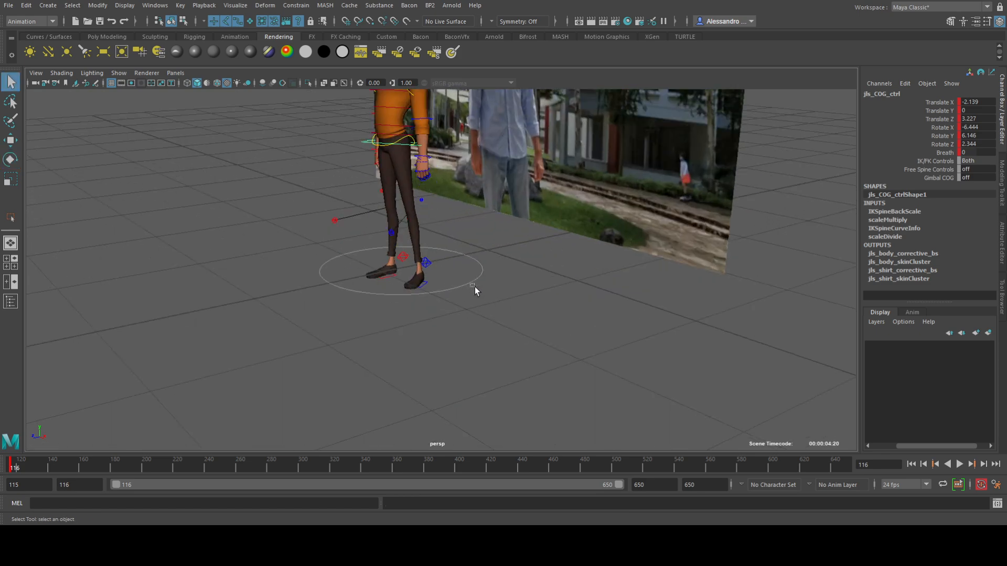
click(470, 287)
drag(491, 292, 492, 293)
click(970, 187)
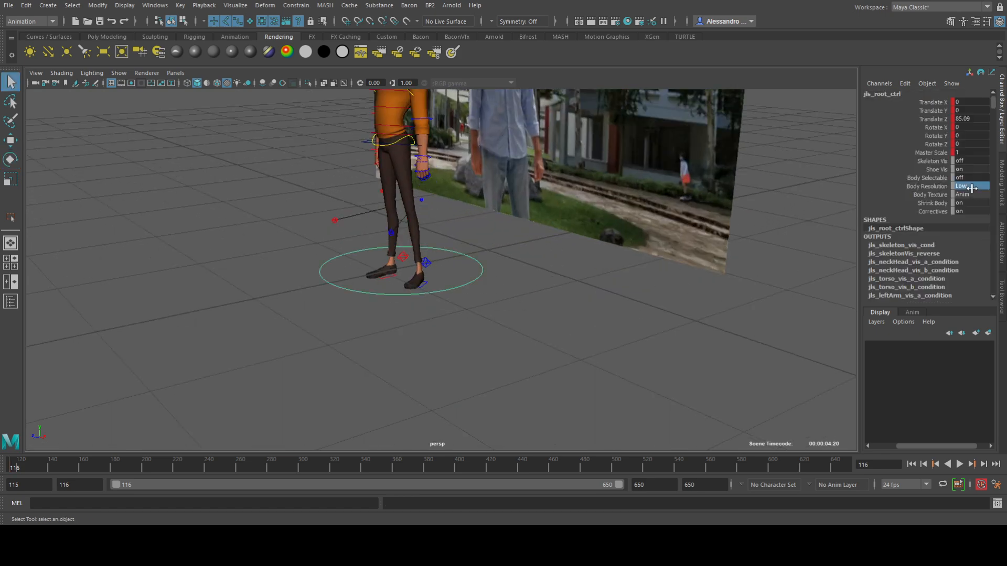
click(967, 198)
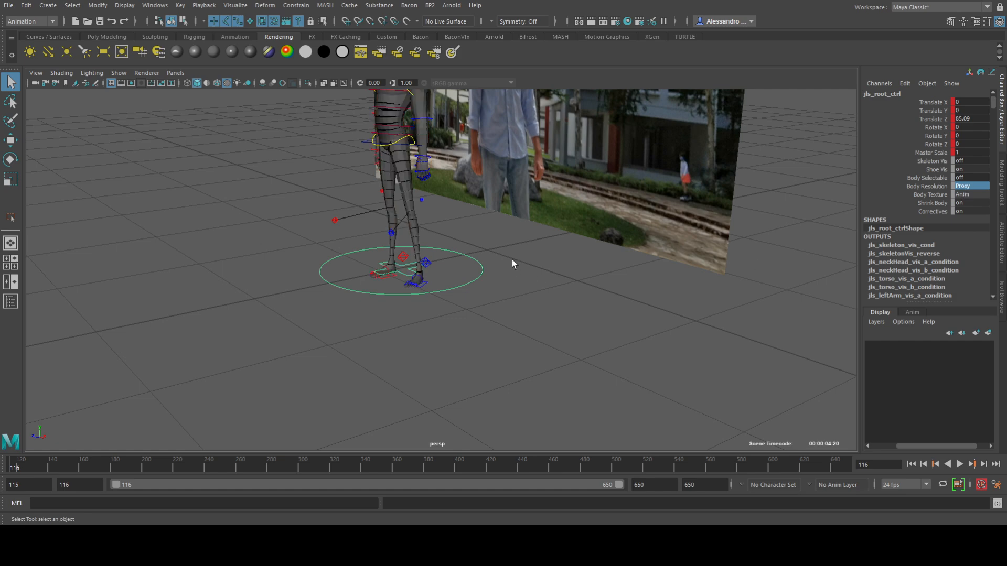
- Return to the camera1 view and hide the rig's control curves there
alt+middle_drag(490, 238, 496, 304)
key(space)
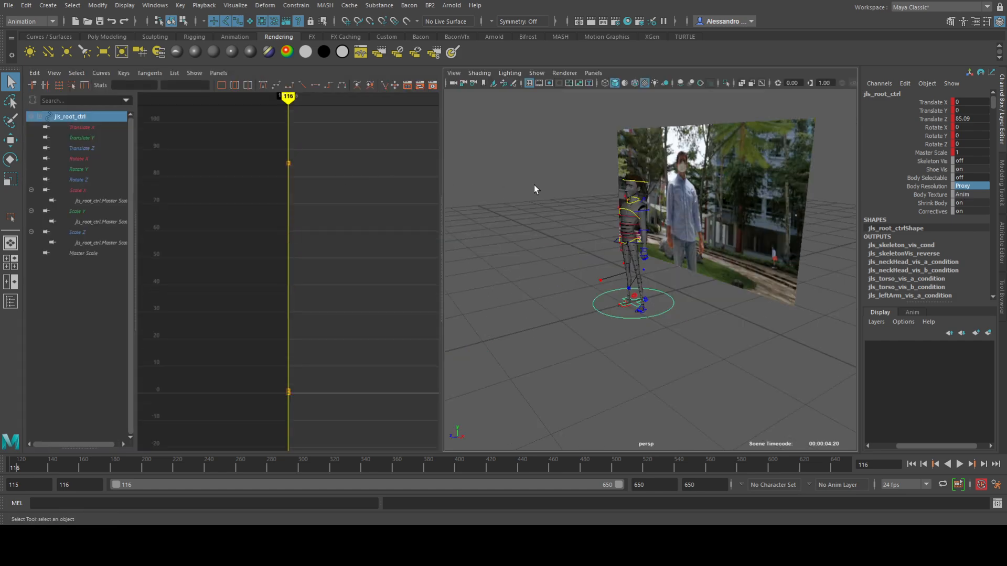
key(space)
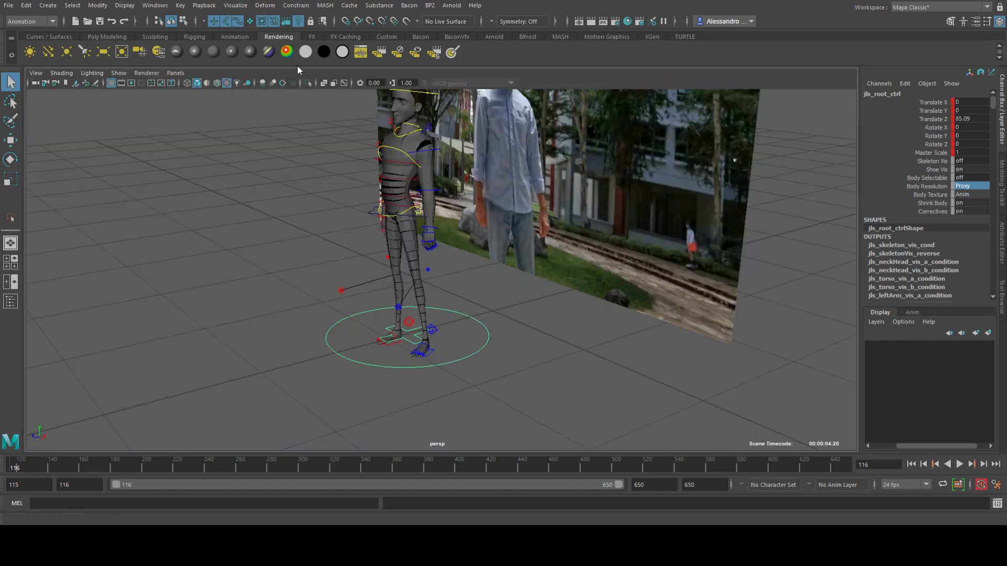
click(346, 84)
click(121, 73)
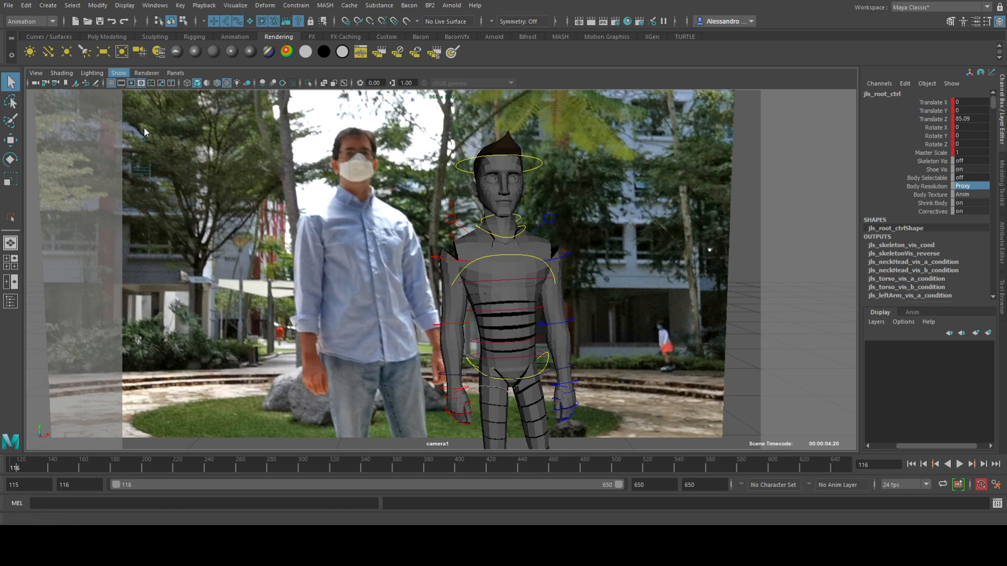
click(140, 138)
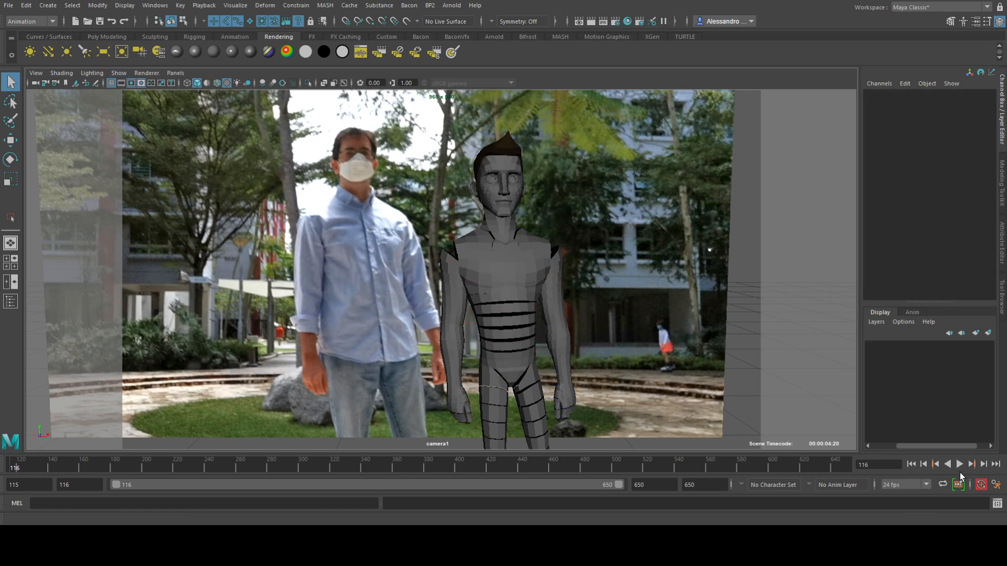
- Play the footage behind the proxy character, stop playback, and return to frame 116
click(960, 465)
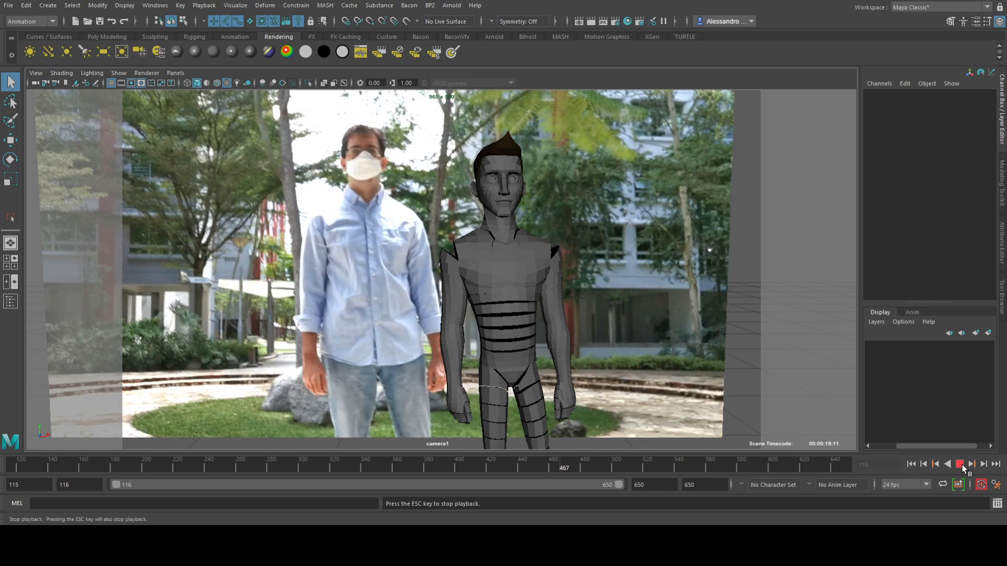
click(962, 464)
click(3, 465)
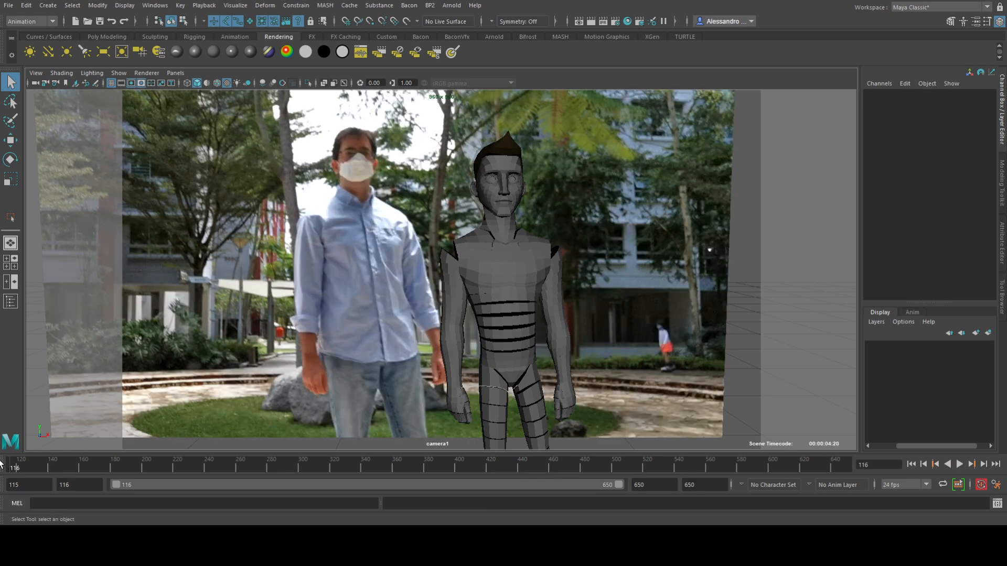
- Show the rig's control curves again and, with the COG control selected, shorten the playback range to end at frame 185
key(space)
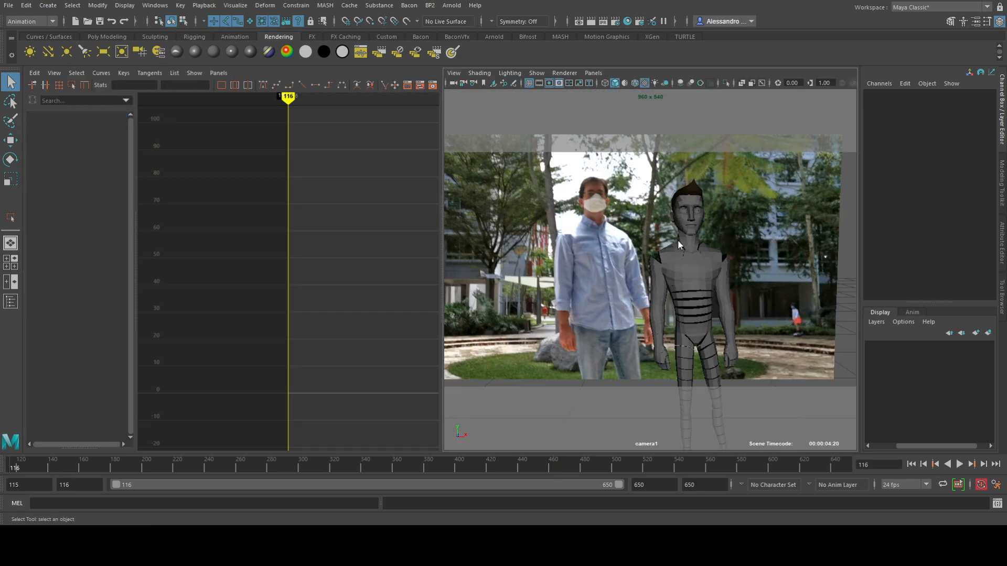
key(space)
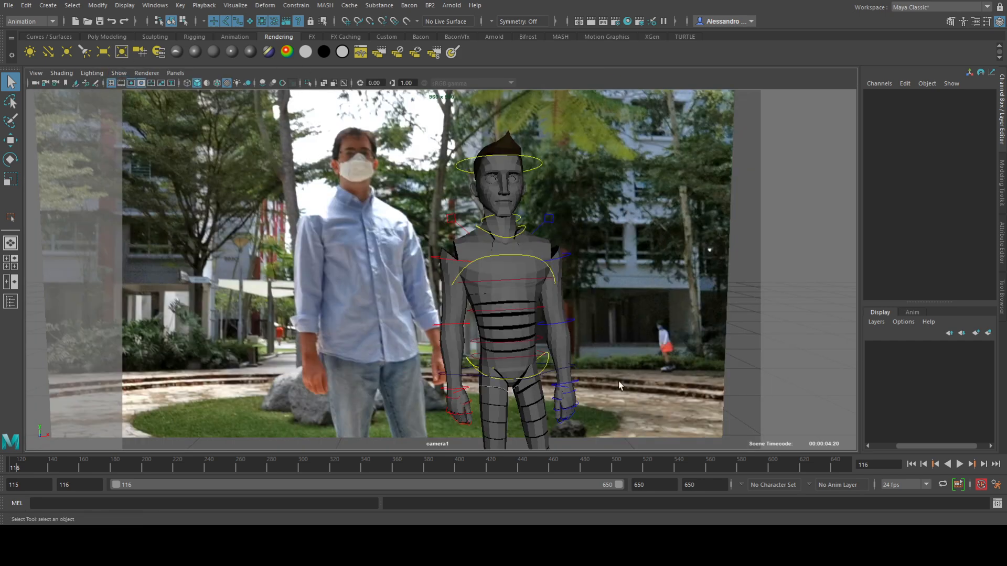
click(555, 377)
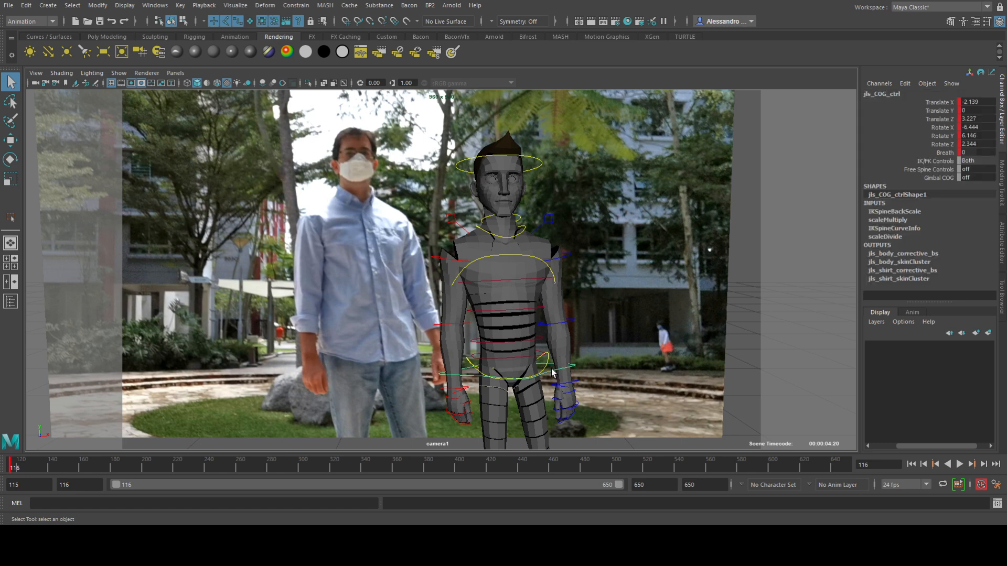
drag(622, 486, 183, 464)
key(w)
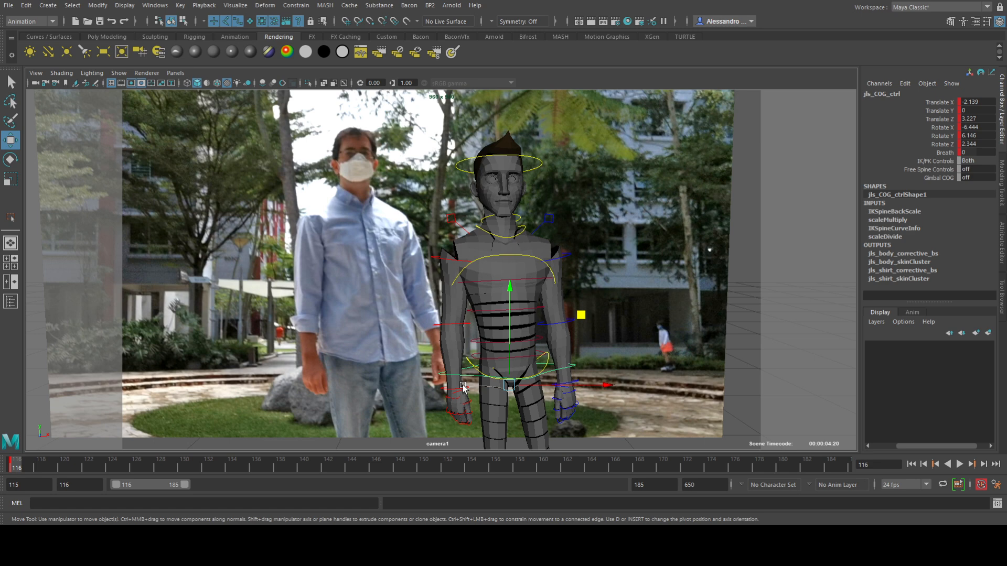
- Rotate the COG control slightly at frame 122 to key a pose following the actor
key(alt+v)
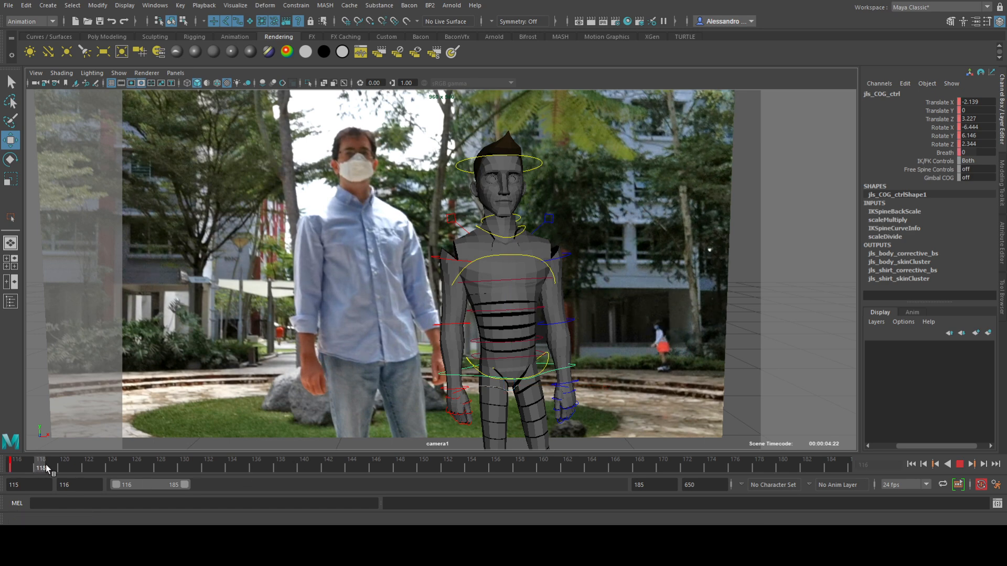
key(alt+v)
key(e)
drag(549, 367, 545, 369)
key(w)
click(544, 380)
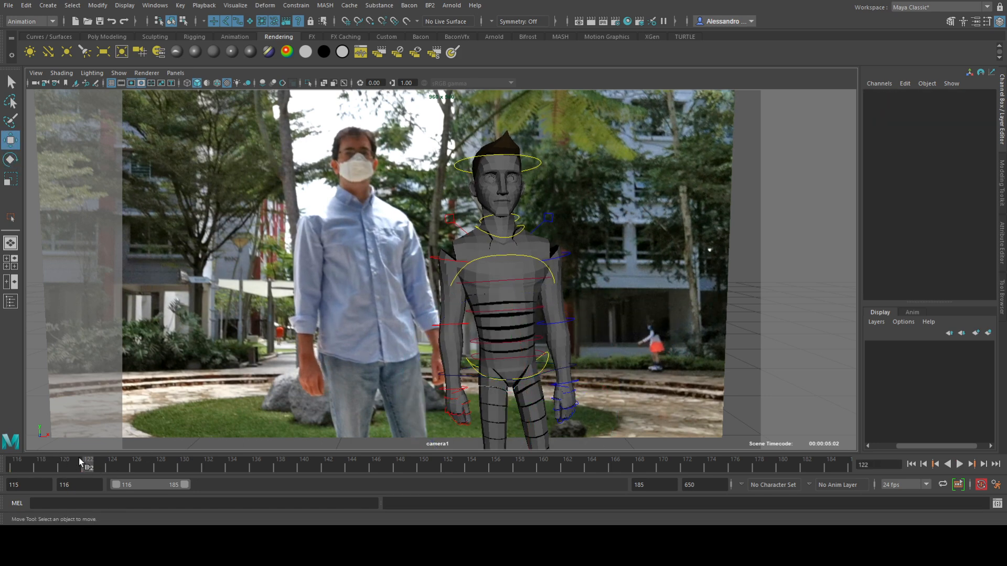
key(ctrl+z)
- Rotate the COG control to about -5.89, 4.71, 2.89 at frame 128
drag(105, 462, 158, 467)
key(e)
drag(588, 396, 591, 395)
- At frame 135, rotate the COG control to about -6.66, 6.44, 2.42 and move its Translate X to about -1.5
drag(192, 470, 244, 468)
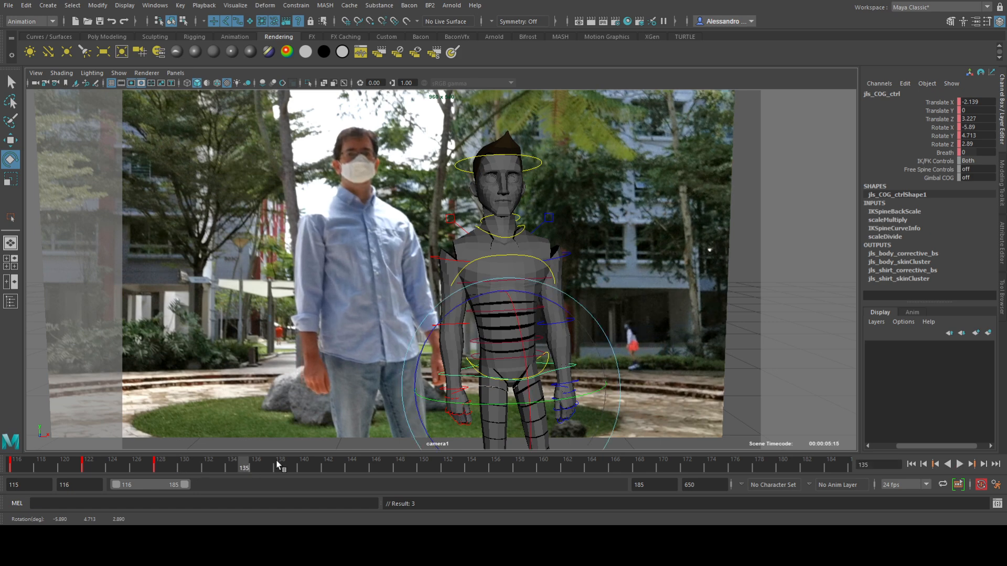
drag(540, 402, 543, 402)
key(w)
drag(575, 317, 579, 316)
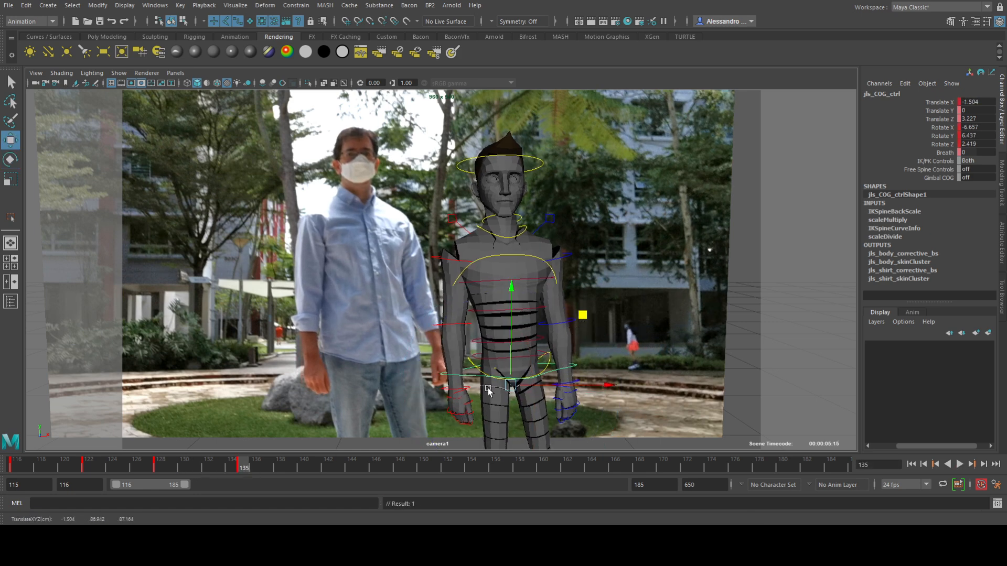
- Delete the COG control's keys at frames 122, 128 and 135
drag(235, 469, 257, 464)
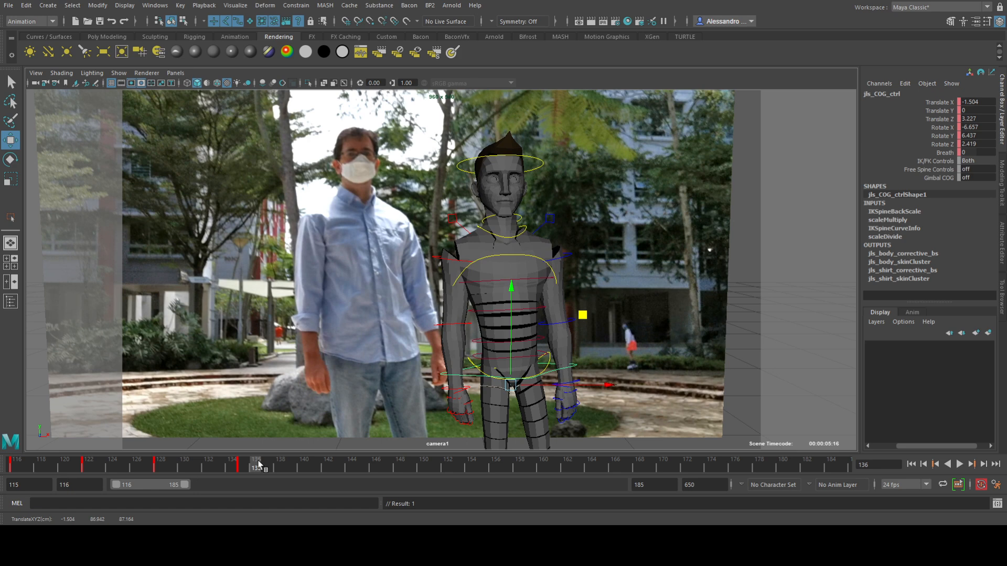
shift+drag(70, 465, 258, 464)
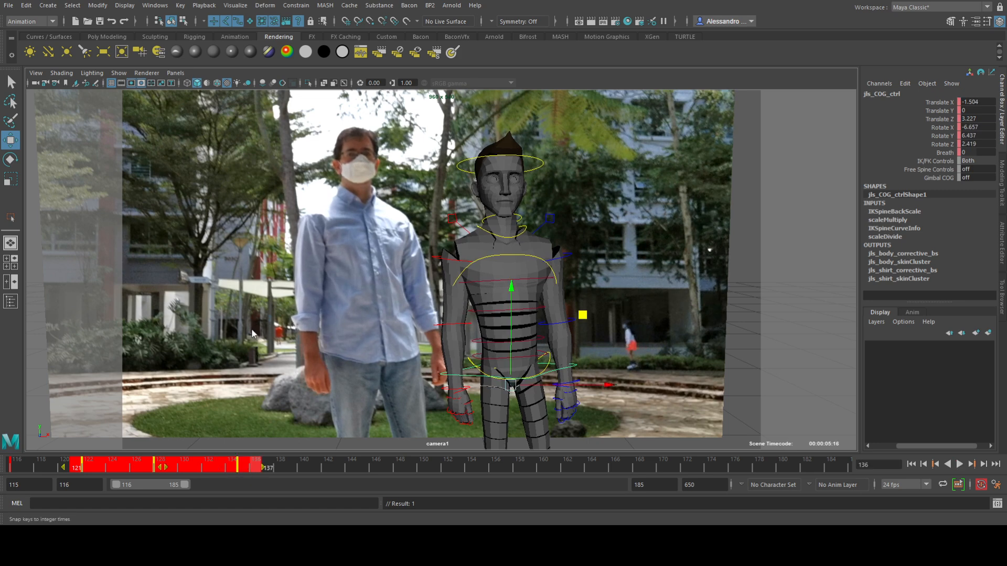
key(Delete)
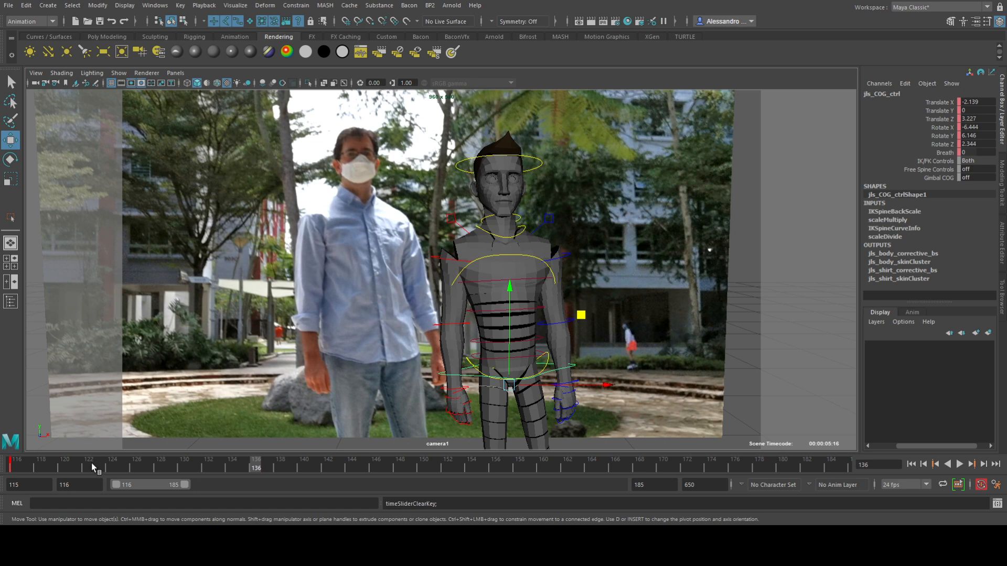
- Extend the playback range to frame 490, play the footage from frame 116, and return to the start
drag(178, 485, 476, 493)
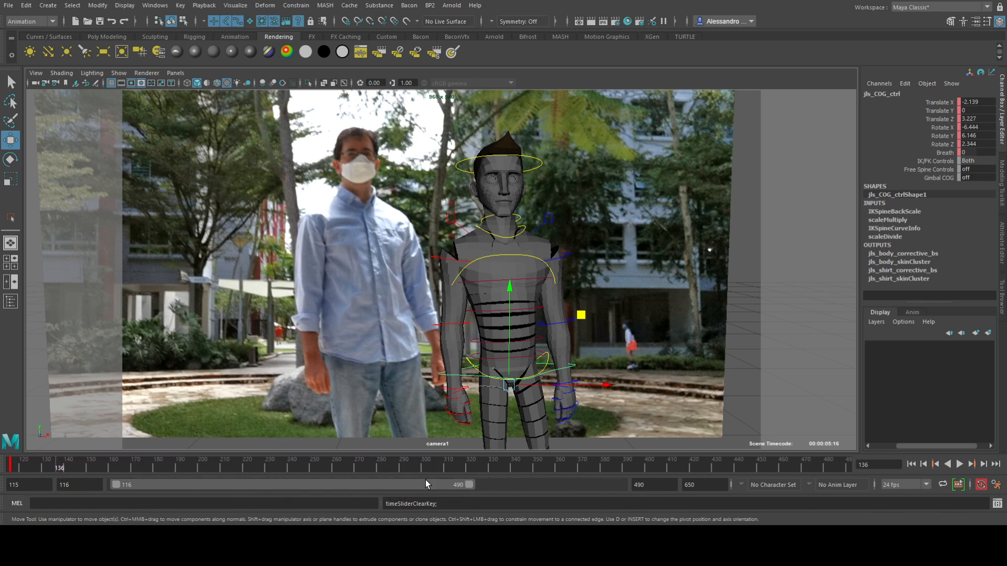
drag(304, 465, 11, 459)
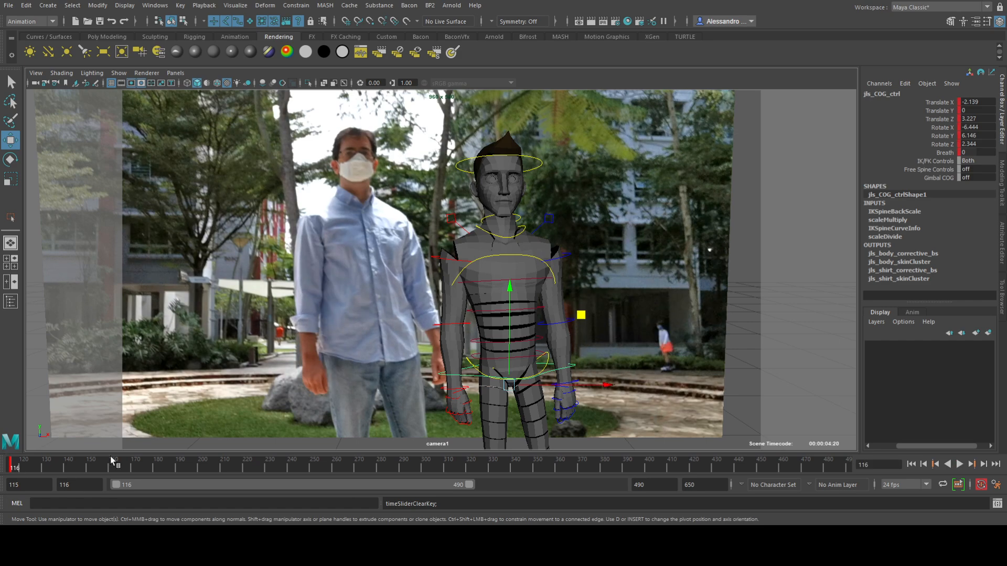
click(959, 465)
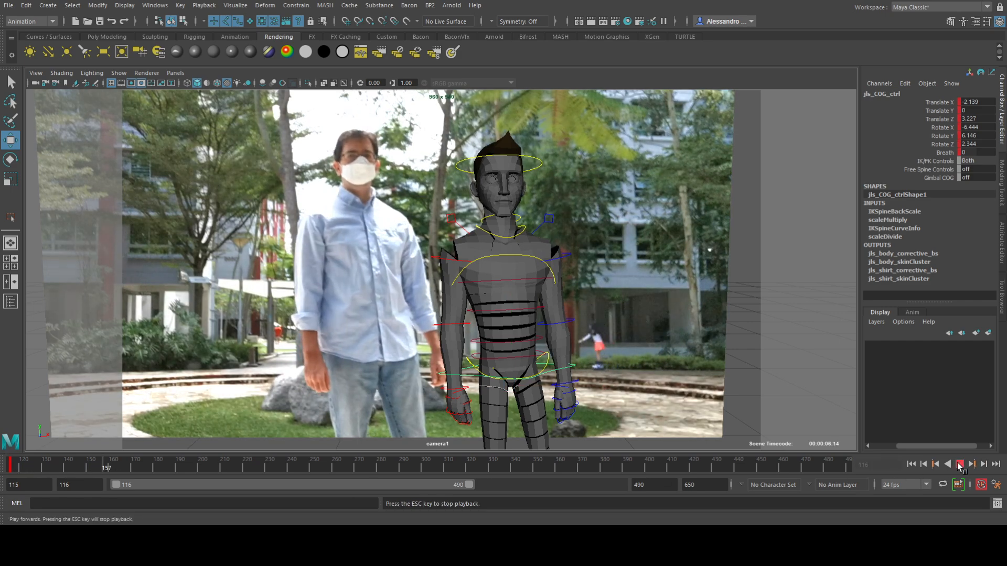
click(960, 464)
drag(99, 464, 2, 436)
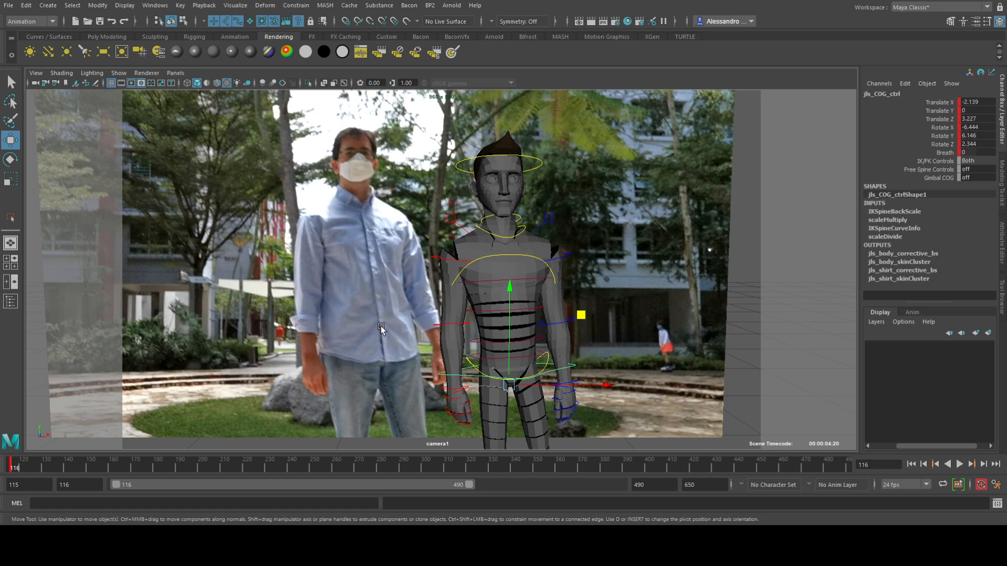
- Scrub the opening frames to frame 124 and shorten the playback range to end at frame 225
drag(41, 457, 39, 467)
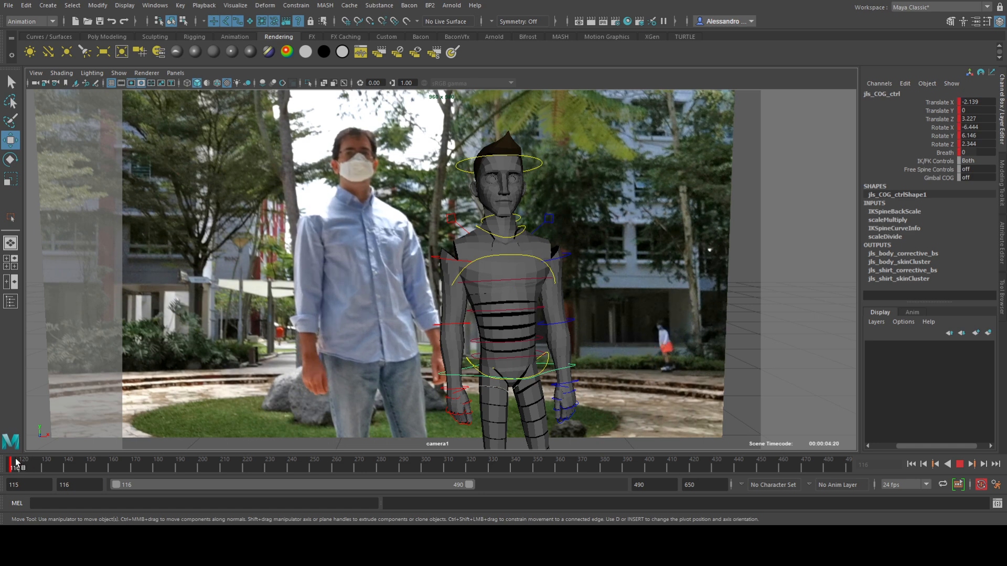
drag(41, 461, 7, 461)
click(31, 462)
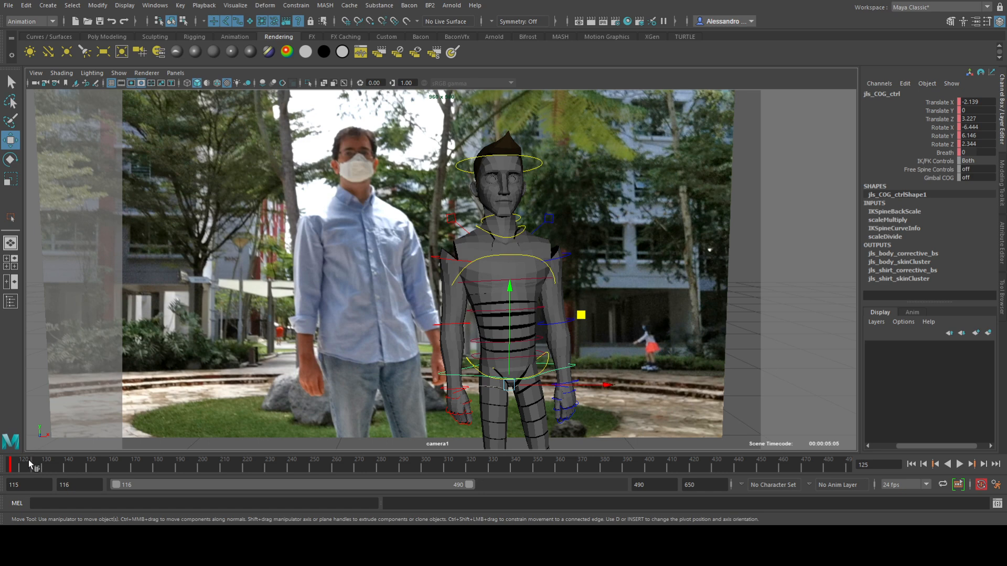
click(28, 464)
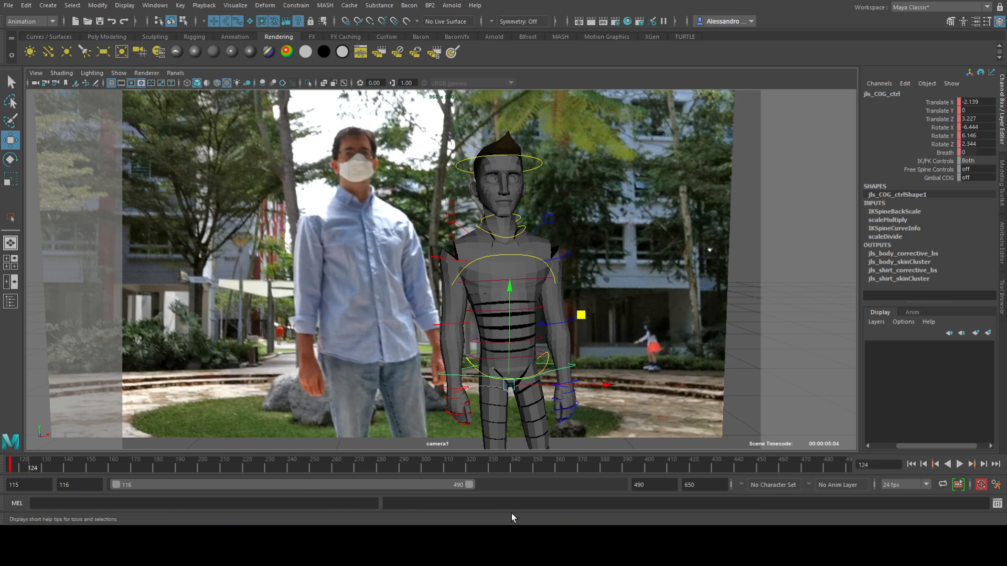
drag(470, 484, 222, 485)
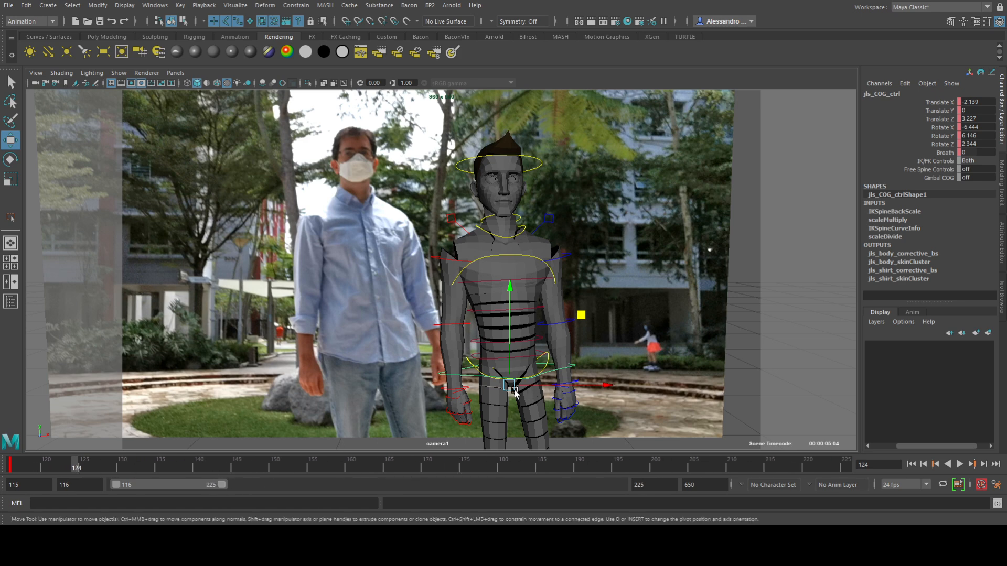
- Clear the selection, save the test1.ma scene, and activate the Grease Pencil for the camera view
click(752, 329)
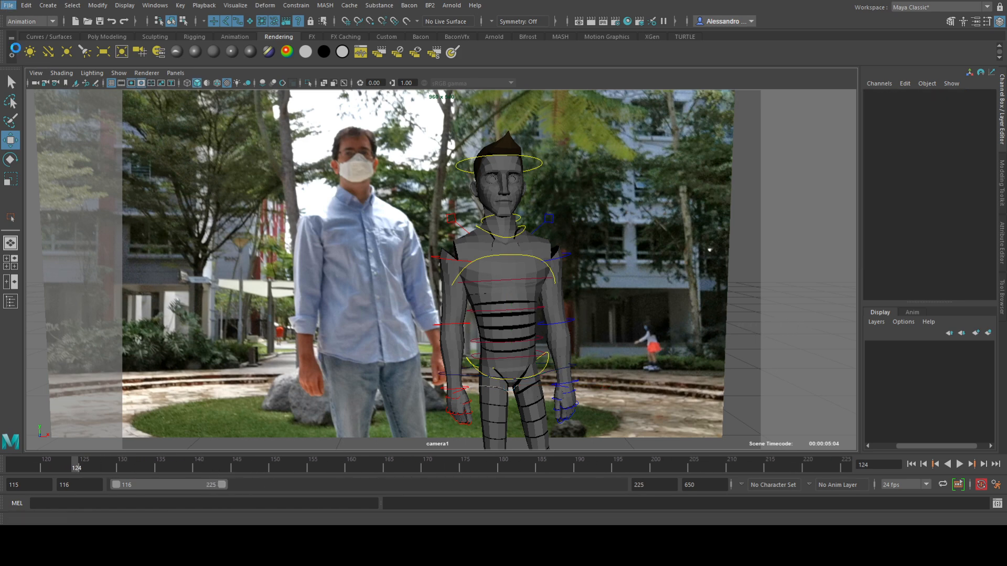
click(16, 52)
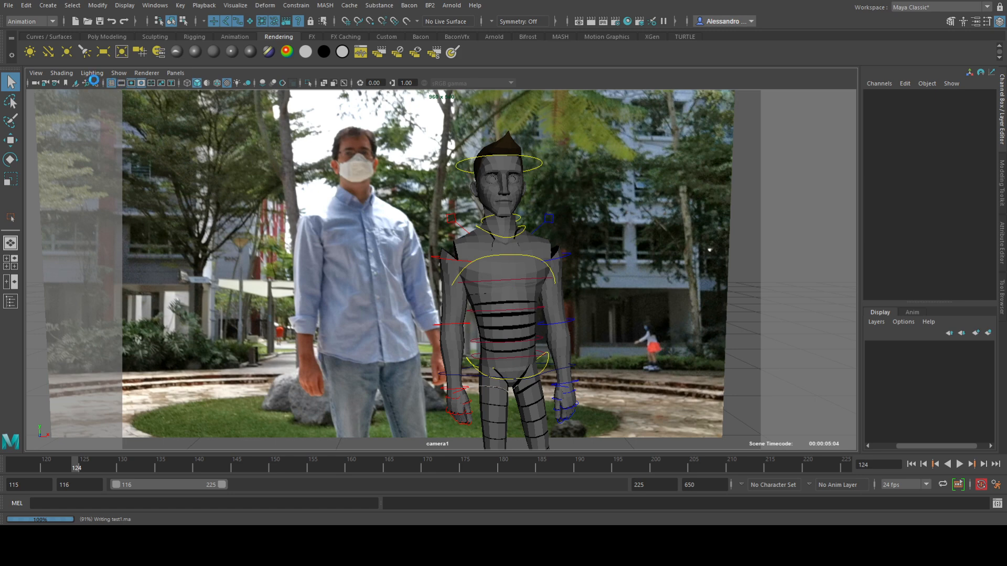
click(96, 83)
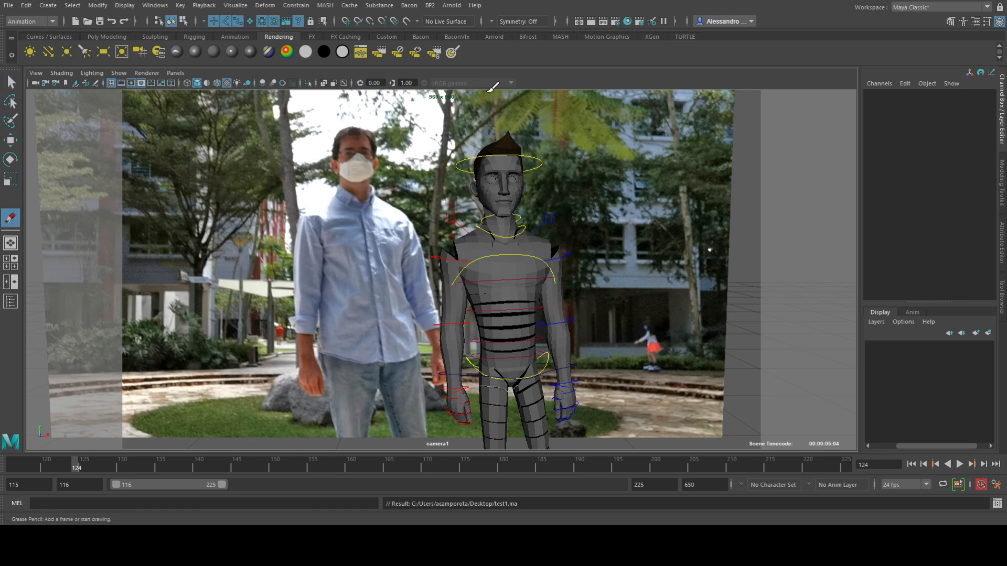
- Add a Grease Pencil frame at frame 116 and mark the actor's waist-level shirt button with a yellow dot
key(alt+shift+v)
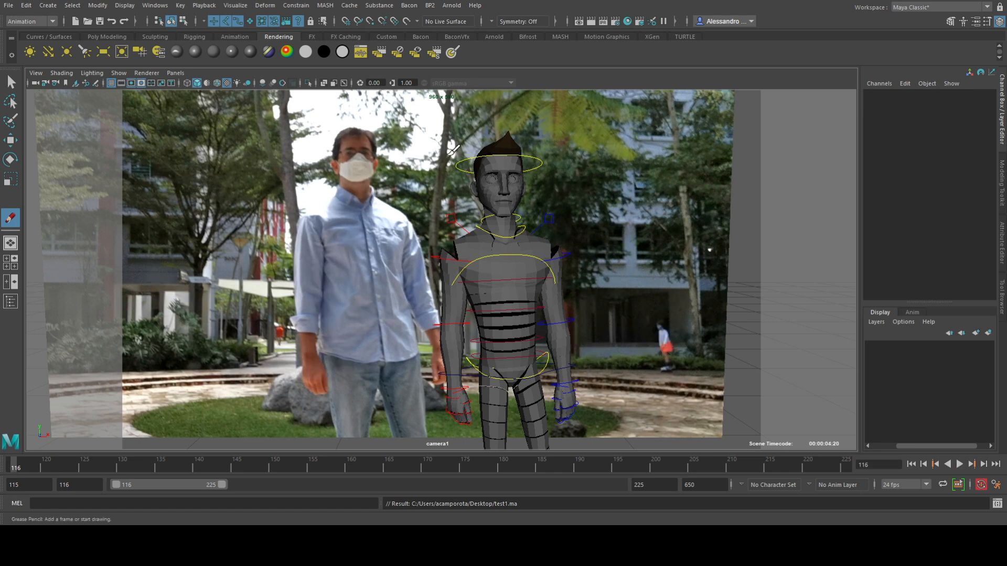
click(516, 67)
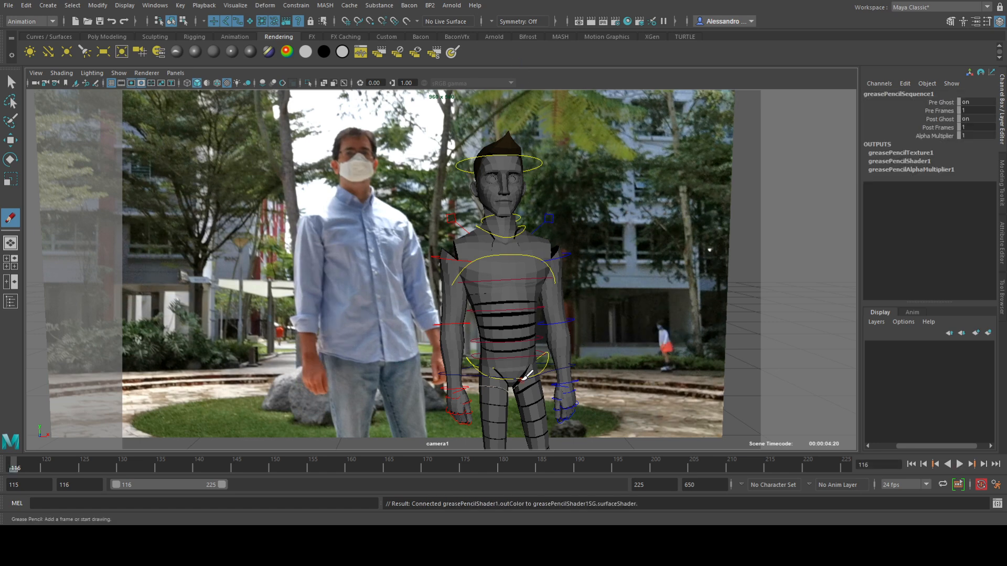
key(backslash)
middle_drag(371, 326, 371, 278)
right_drag(374, 296, 609, 343)
middle_drag(315, 299, 385, 293)
right_drag(327, 295, 401, 302)
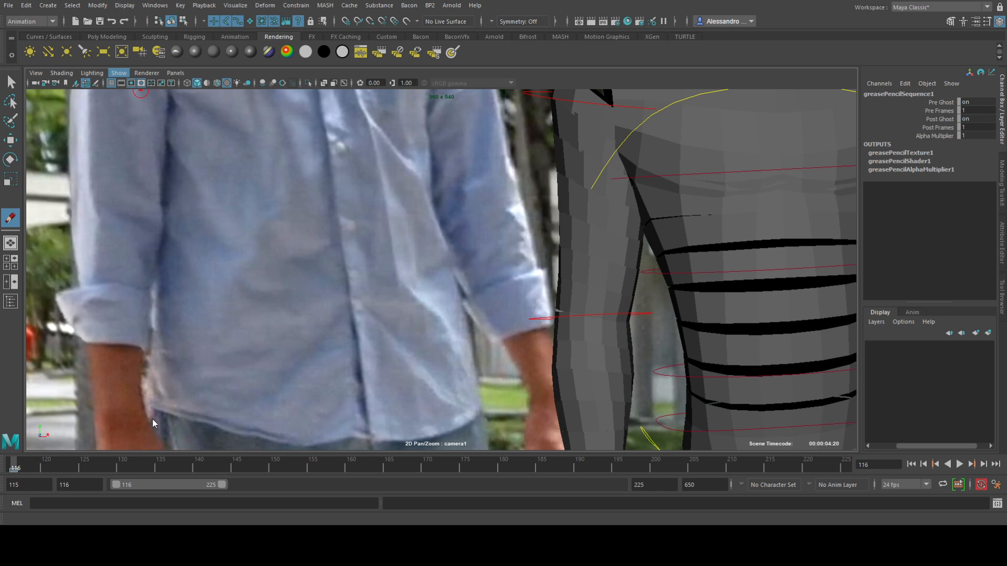
click(357, 305)
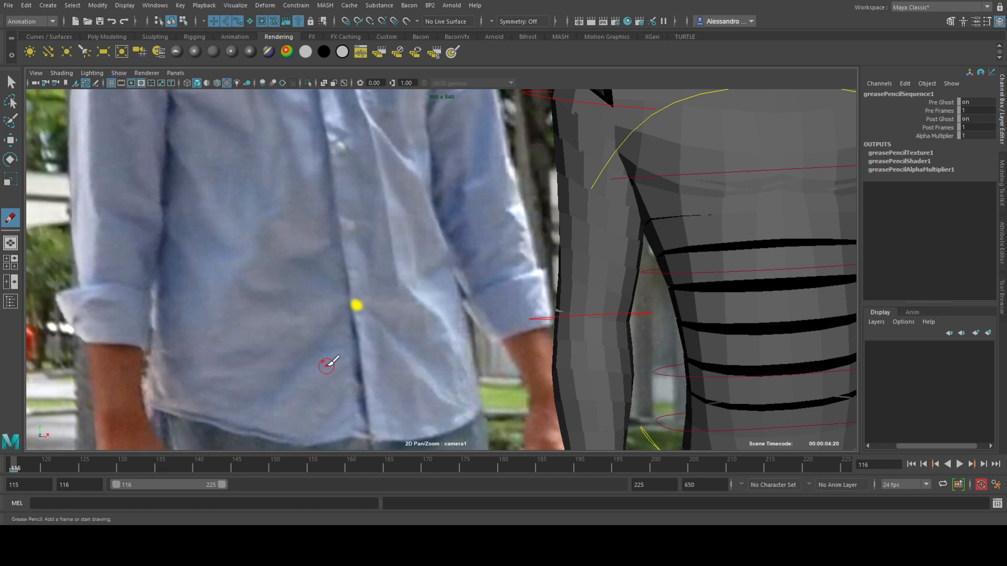
- Shorten the playback range to end at frame 211 and mark the waist-level shirt button at frame 123
drag(223, 485, 204, 486)
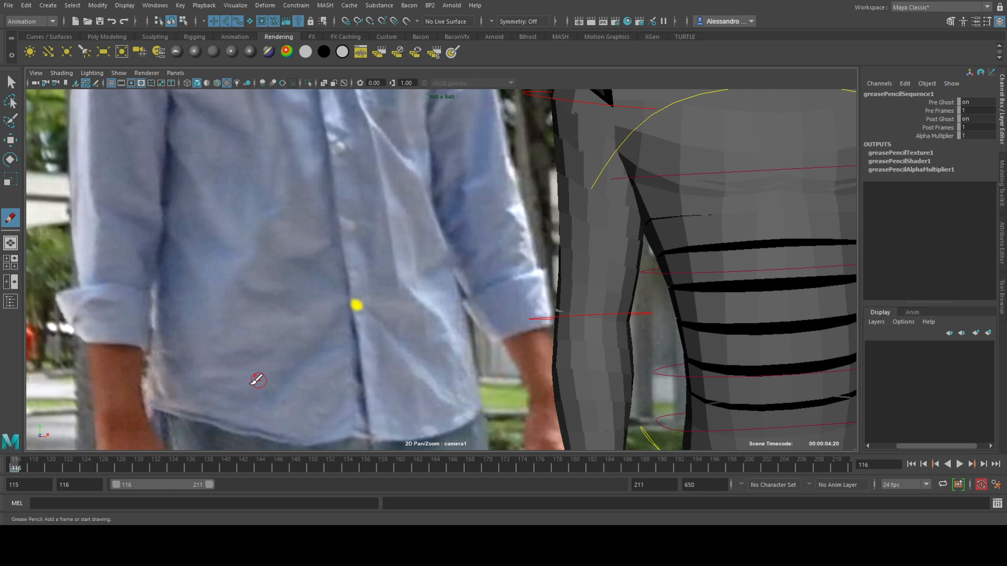
key(alt+v)
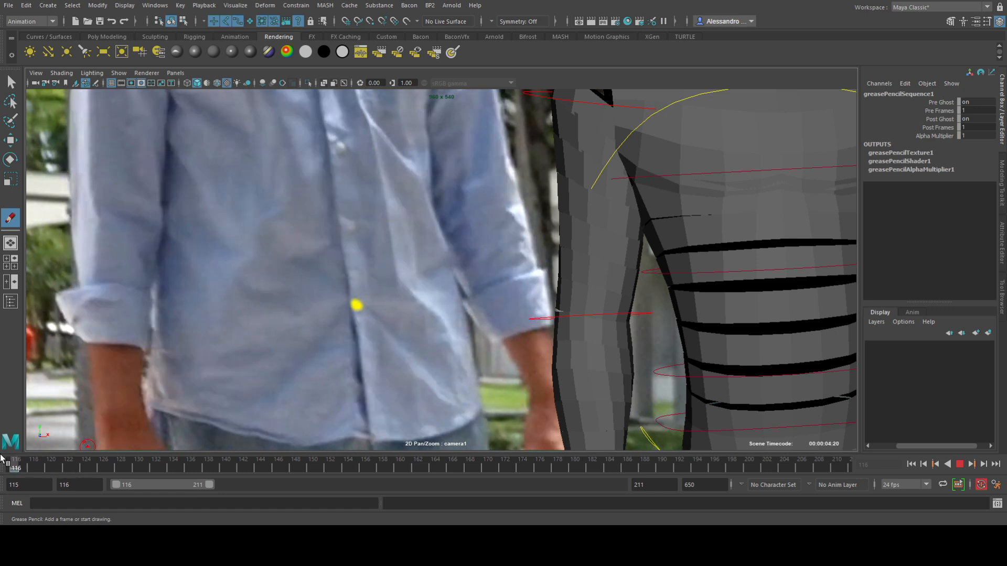
key(alt+v)
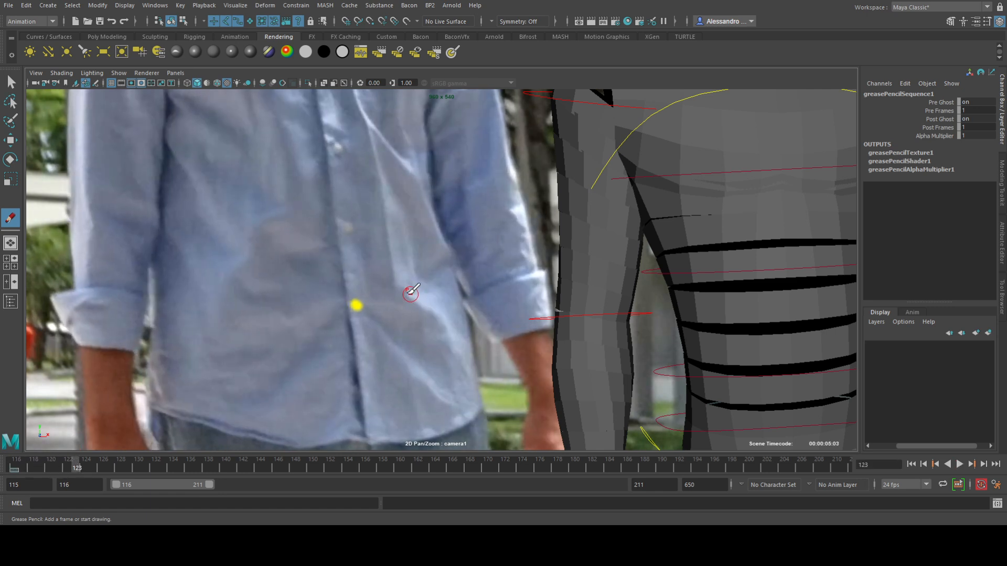
click(348, 303)
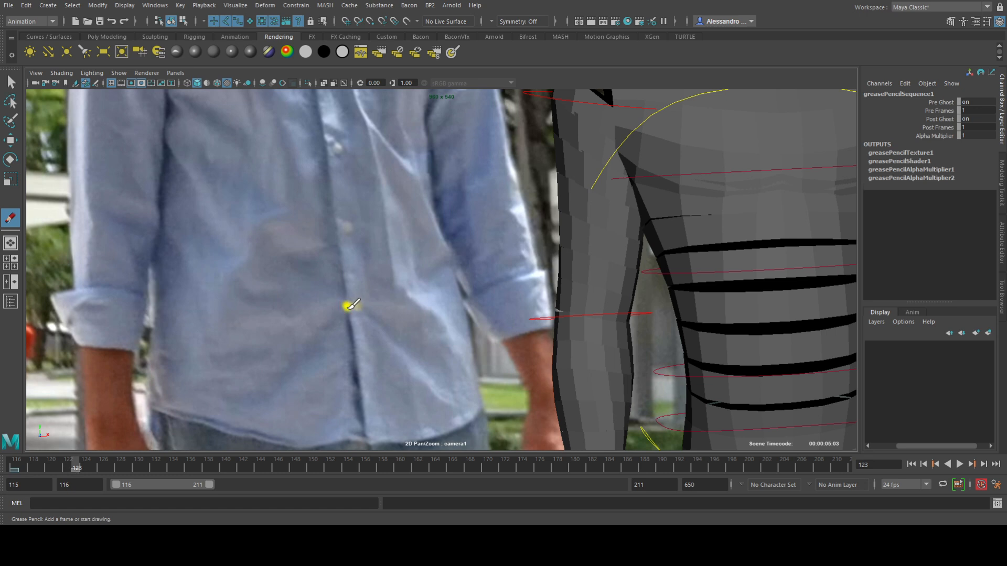
- Play through the footage and mark the waist-level shirt button with Grease Pencil dots at frames 146 and 175
key(alt+v)
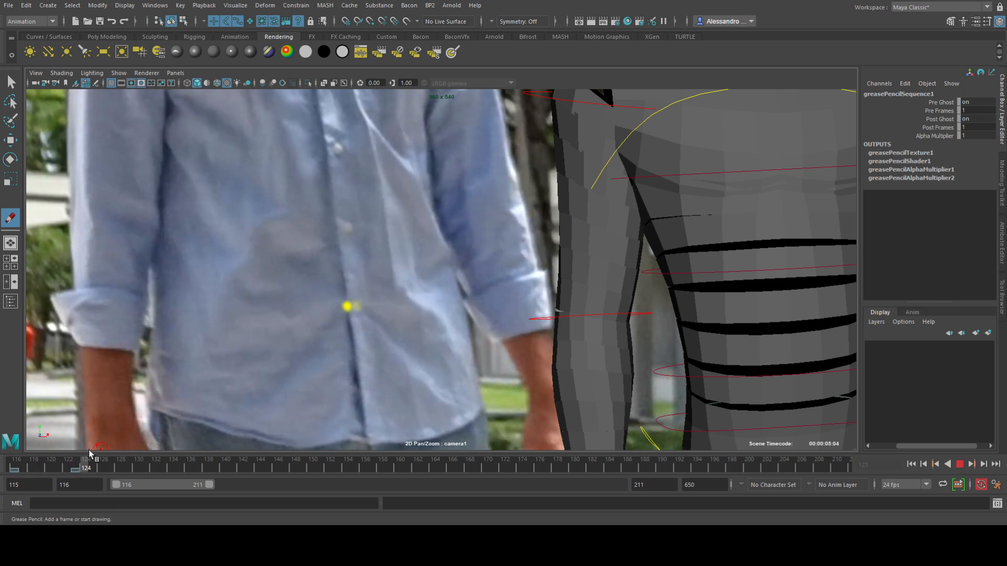
drag(168, 453, 286, 461)
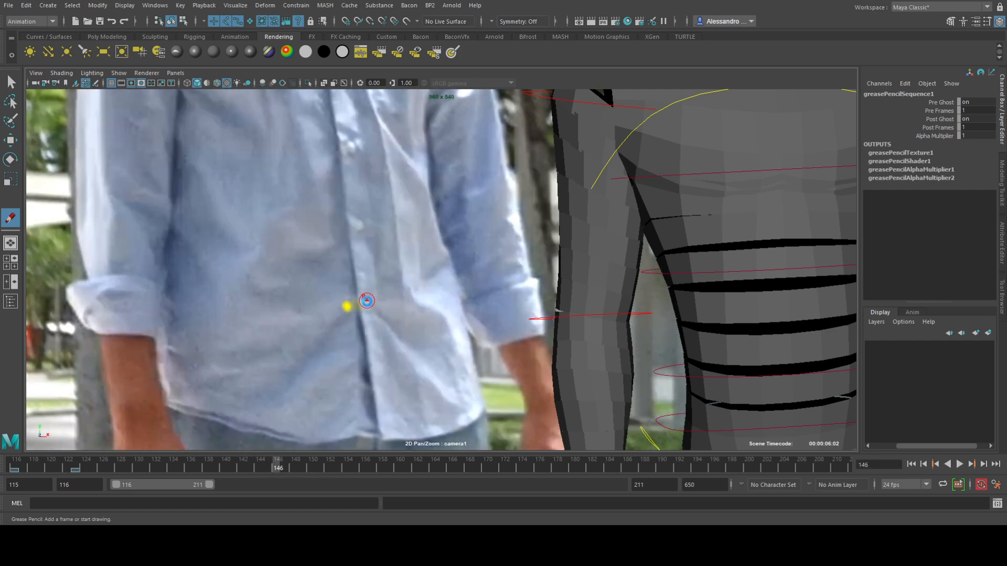
click(367, 303)
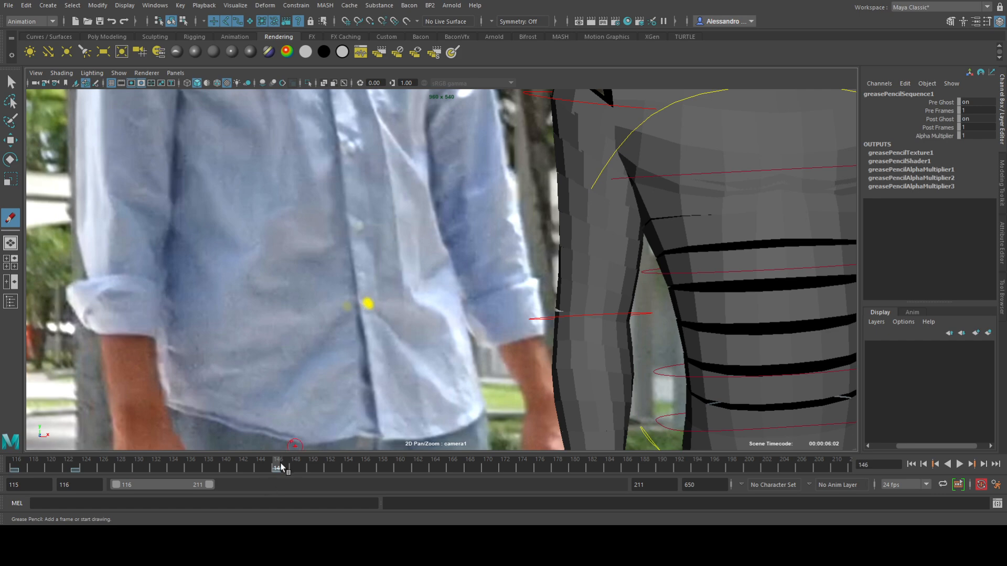
key(alt+v)
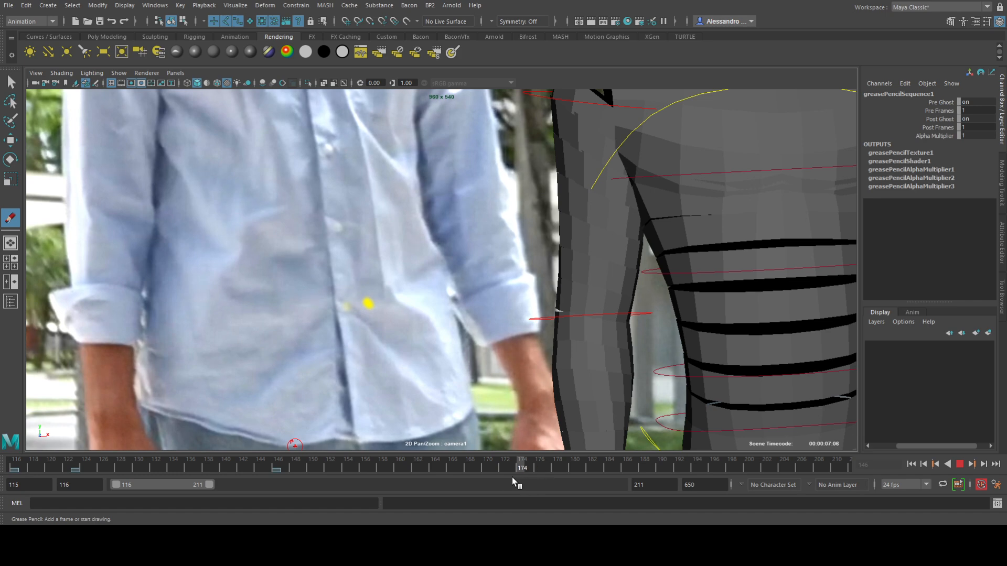
click(530, 471)
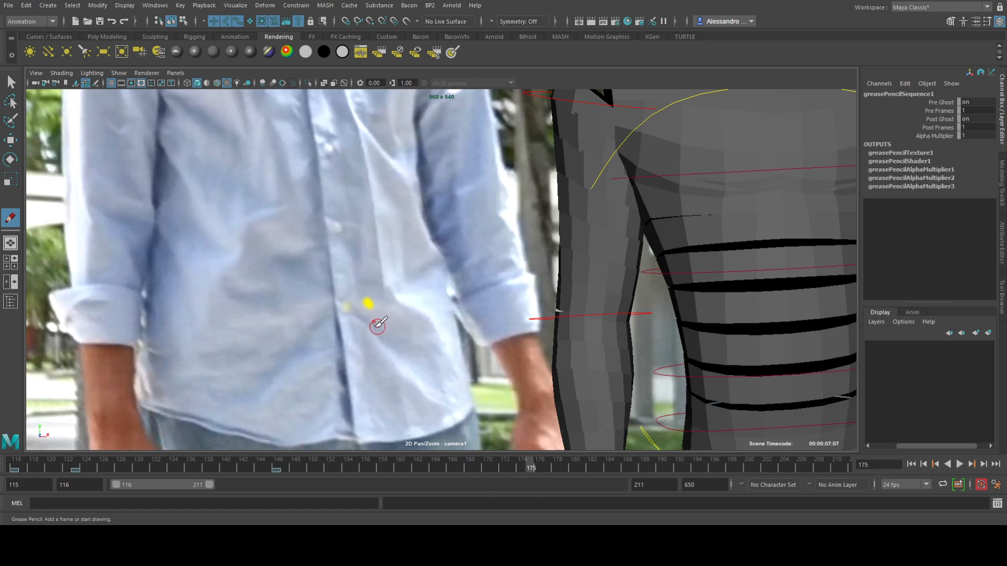
click(339, 308)
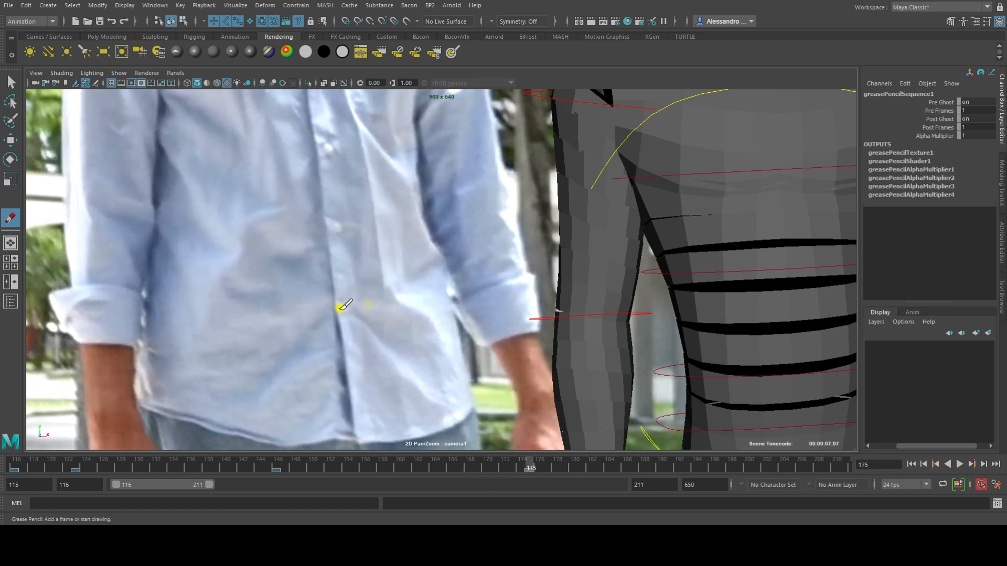
- Narrow the playback range to frames 160–196 and mark the waist-level shirt button at frame 190
drag(215, 487, 309, 484)
key(alt+v)
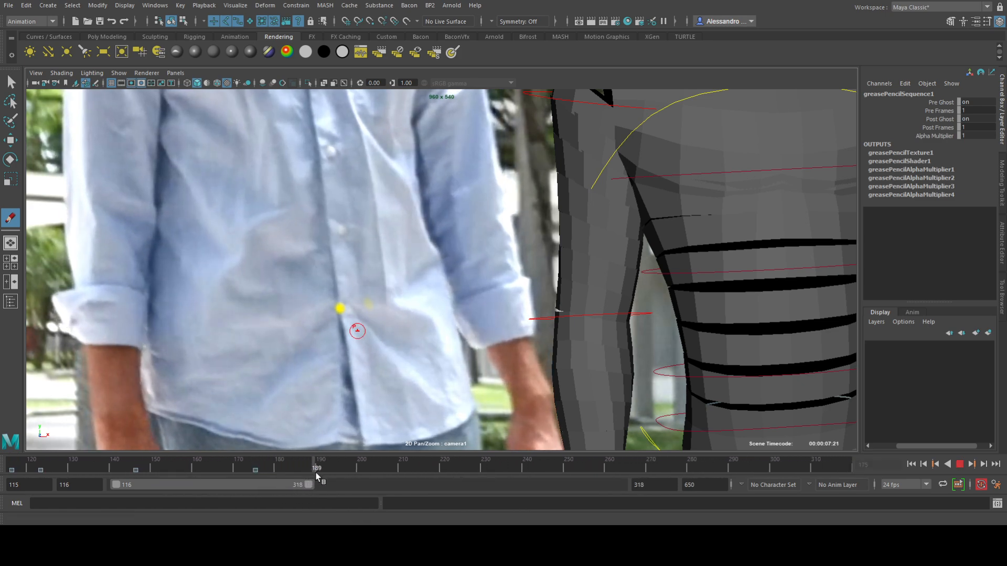
click(252, 469)
click(250, 469)
drag(115, 486, 156, 488)
drag(311, 486, 195, 485)
click(364, 462)
drag(364, 461, 694, 482)
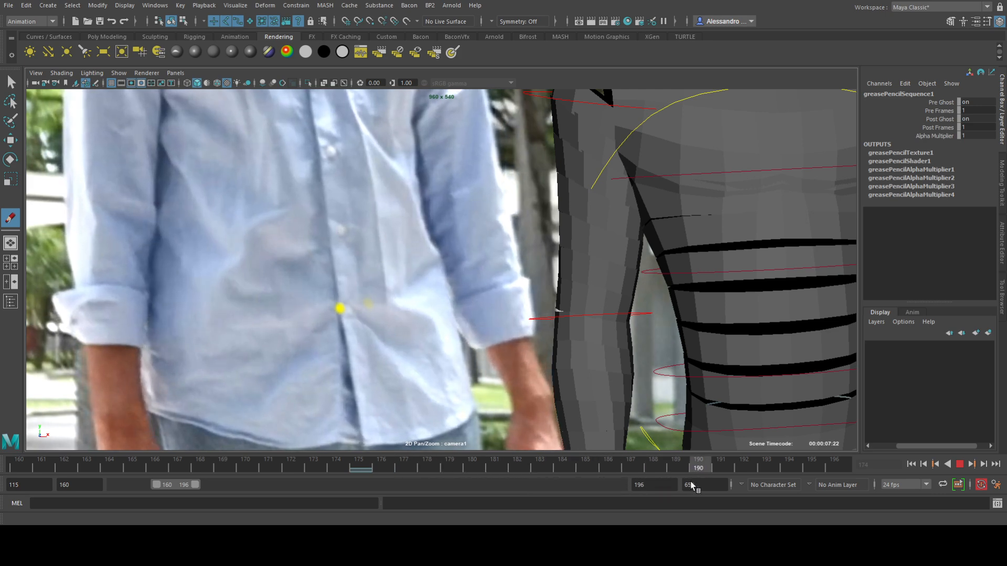
click(350, 309)
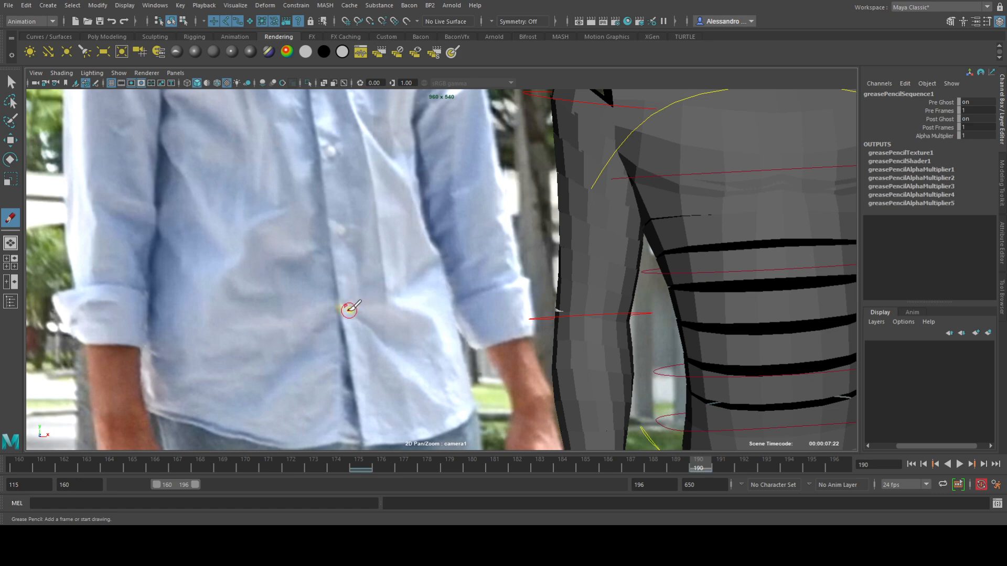
- Set the playback range to frames 182–260 and mark the waist-level shirt button at frames 211 and 239
drag(193, 487, 255, 484)
key(alt+v)
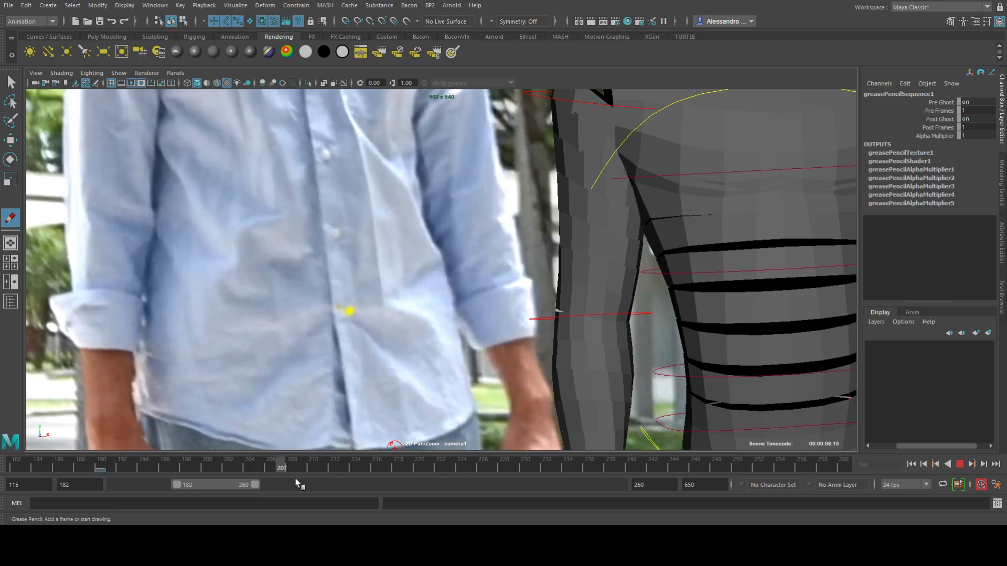
drag(151, 459, 322, 471)
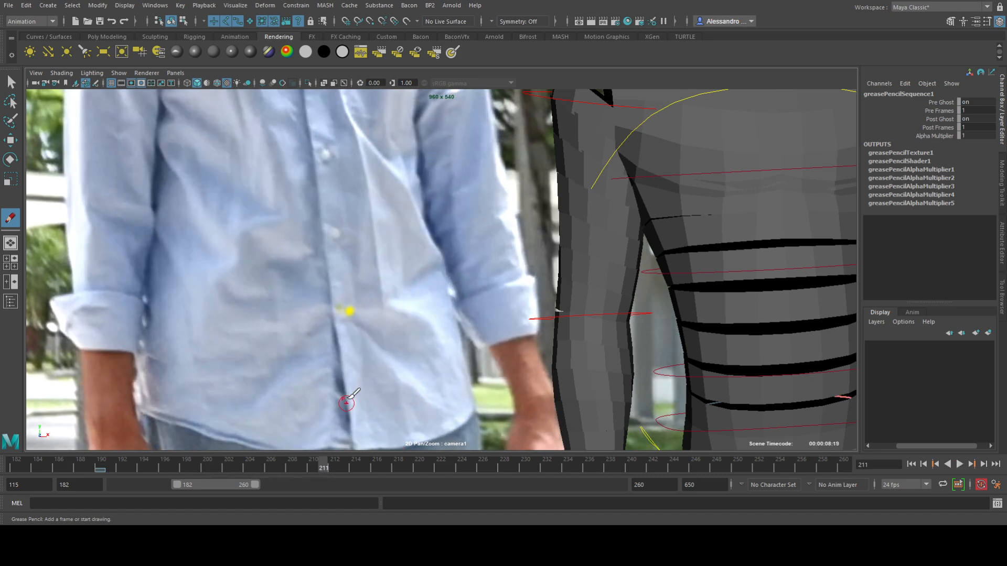
click(344, 313)
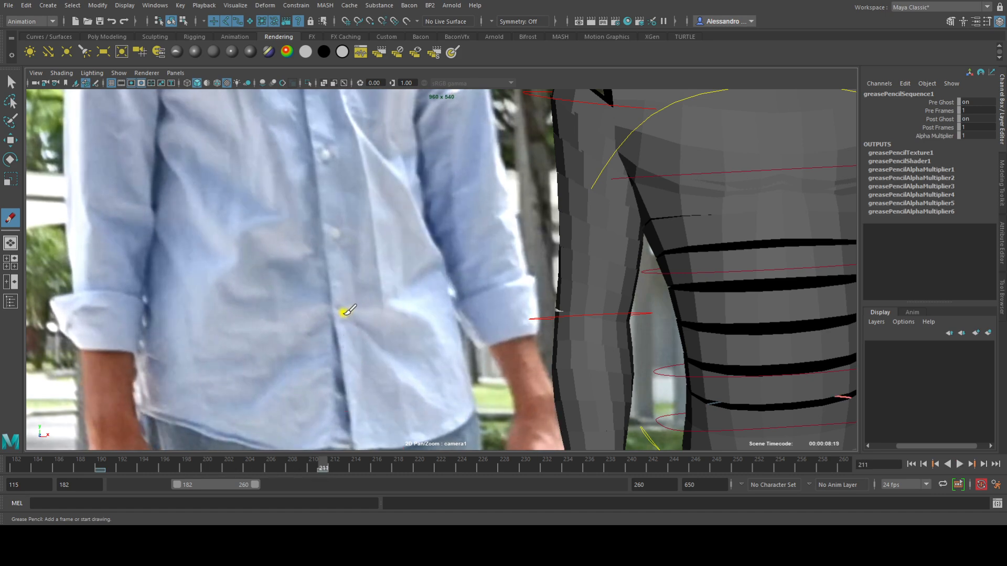
drag(275, 463, 620, 470)
click(359, 316)
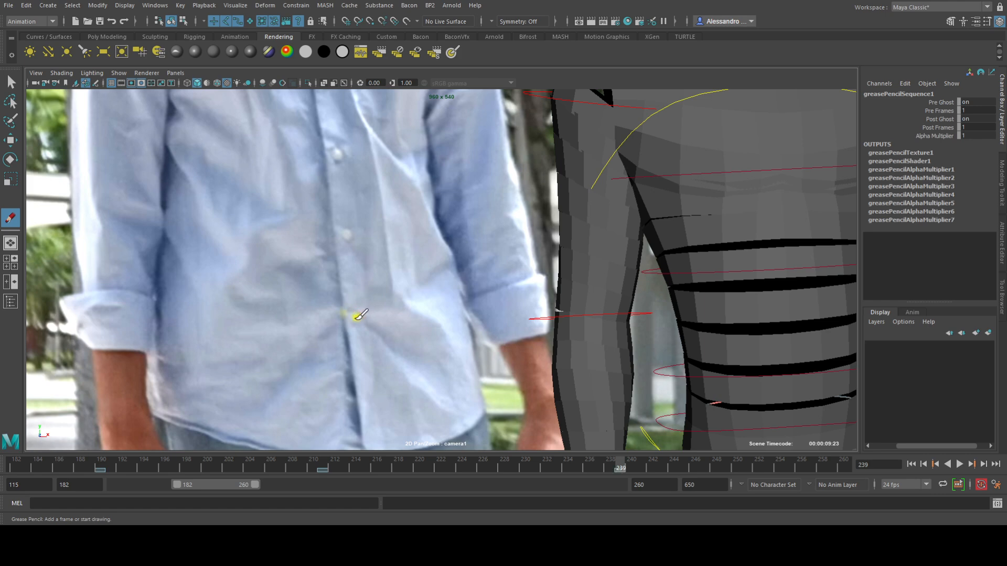
- Extend the playback range to frame 326 and mark the waist-level shirt button at frame 278
drag(641, 466, 770, 468)
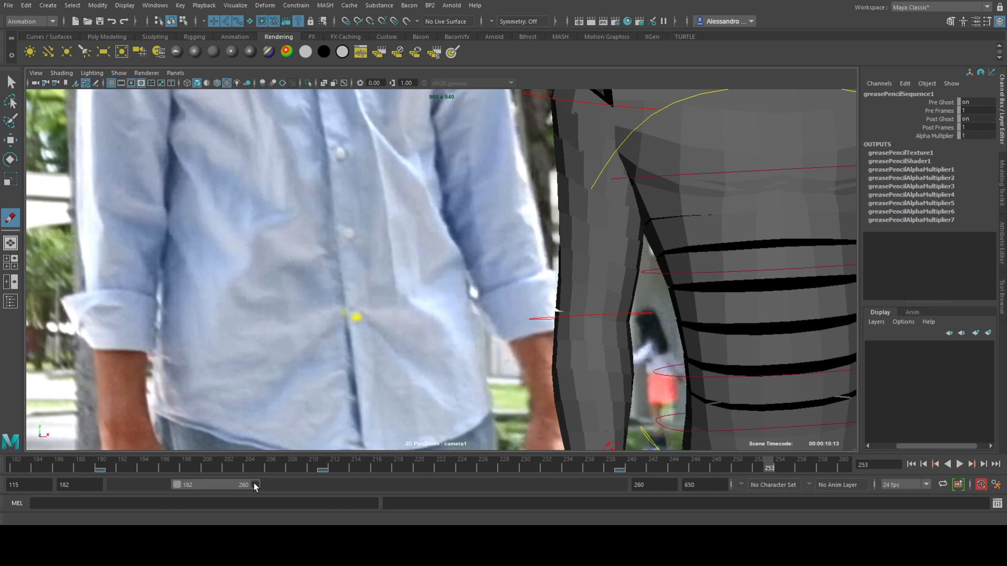
drag(255, 485, 316, 485)
mouse_move(417, 468)
mouse_down()
mouse_move(587, 470)
mouse_move(553, 469)
mouse_move(568, 469)
mouse_up()
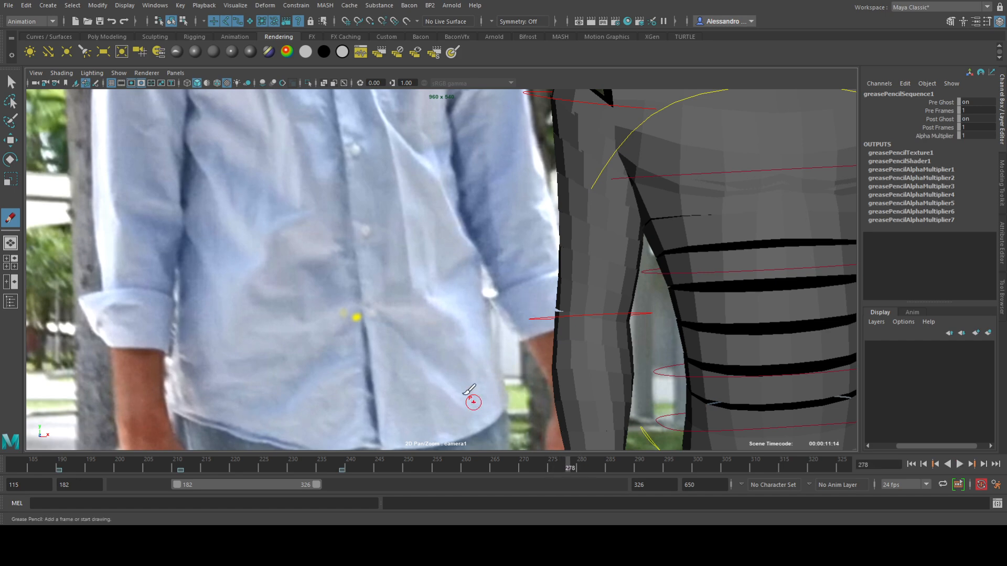
click(373, 313)
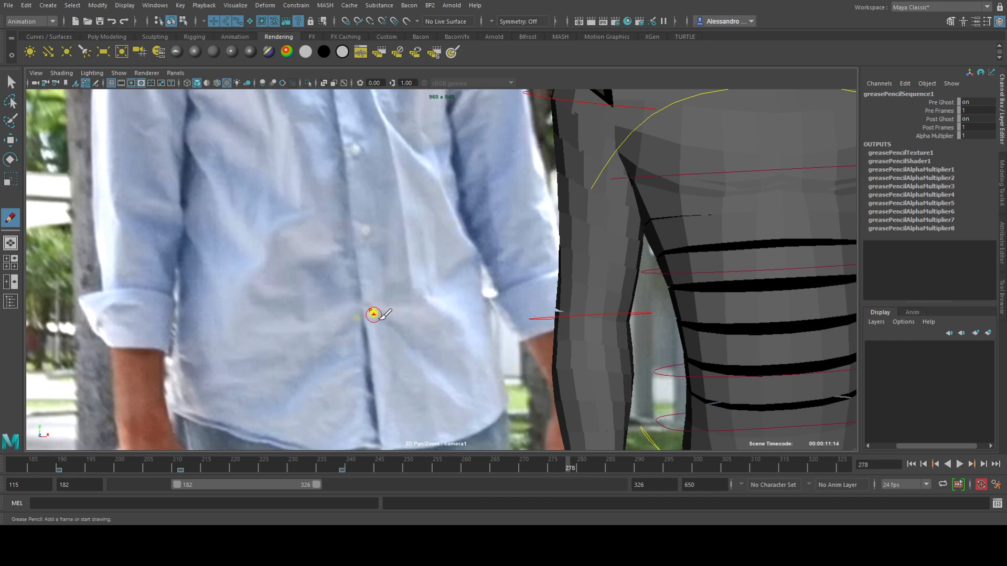
- Shift the playback range to frames 244–388 and mark the waist-level shirt button at frames 309 and 330
drag(285, 486, 336, 489)
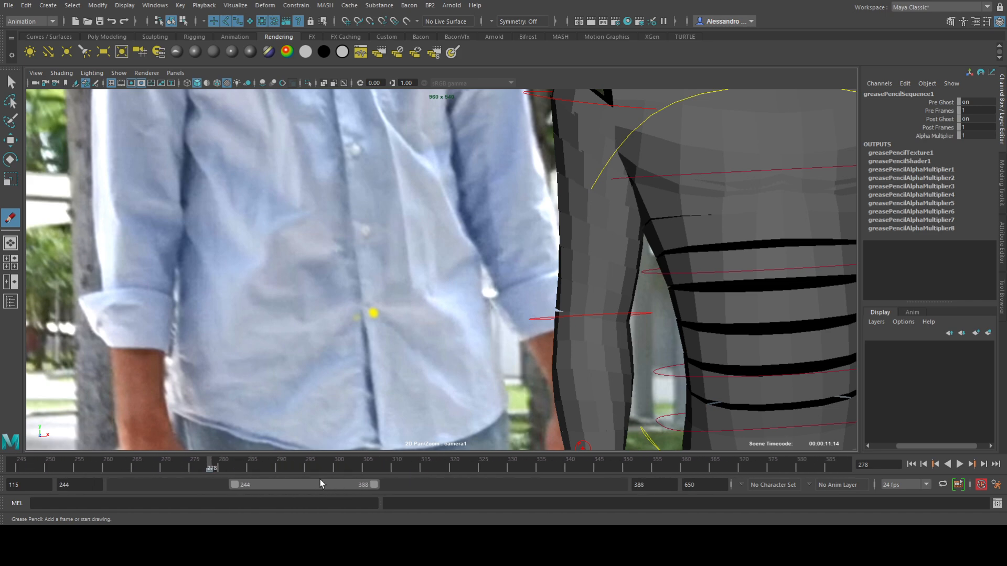
key(alt+v)
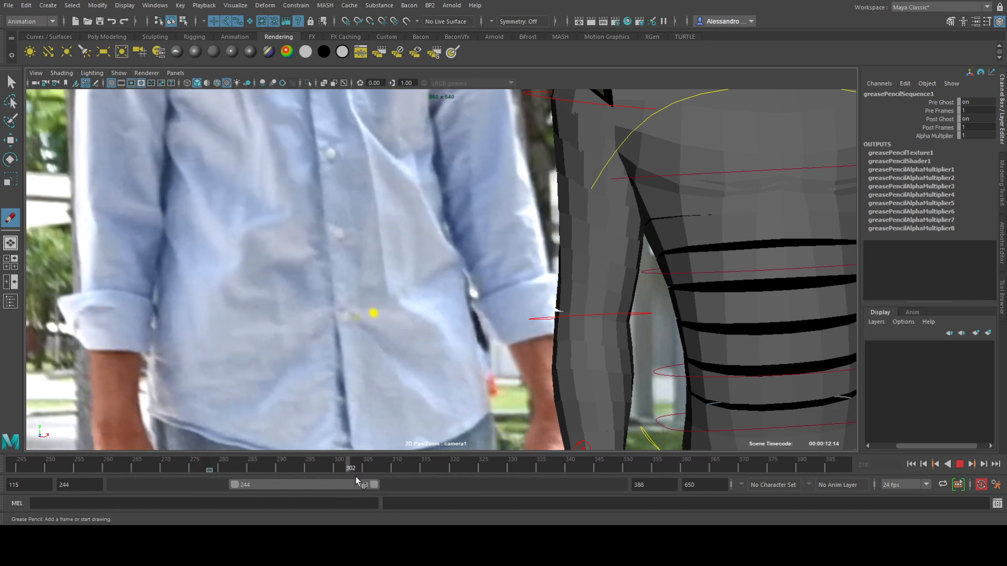
drag(309, 470, 391, 476)
click(345, 314)
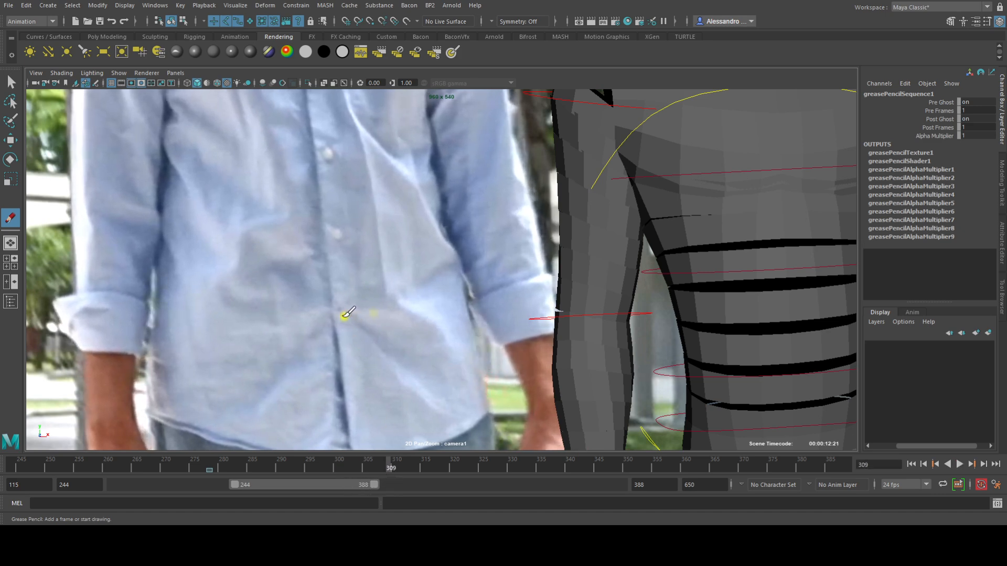
key(alt+v)
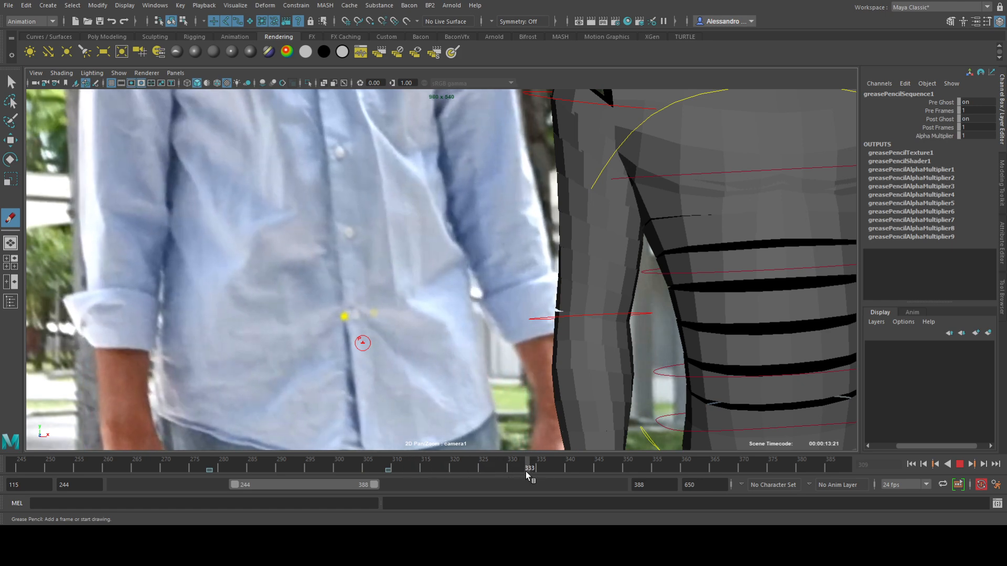
drag(546, 474, 511, 468)
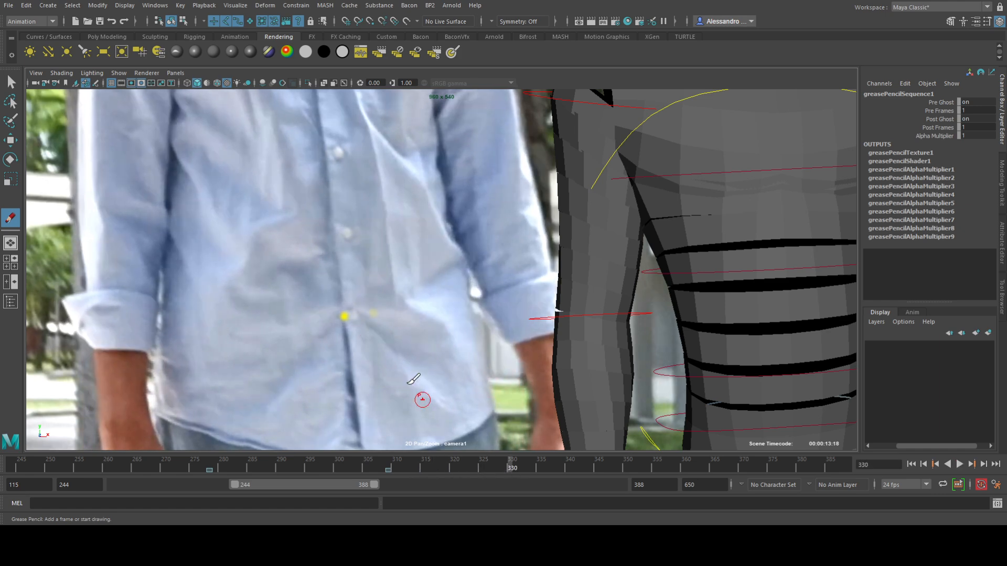
click(356, 316)
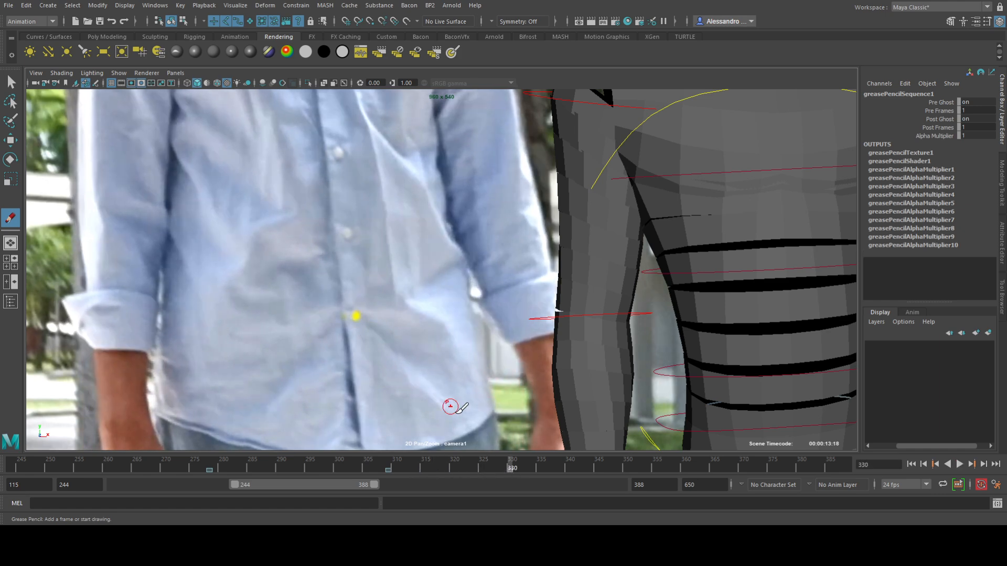
- Turn off the Grease Pencil's pre- and post-frame ghosts and mark the waist-level shirt button at frame 359
drag(514, 465, 709, 474)
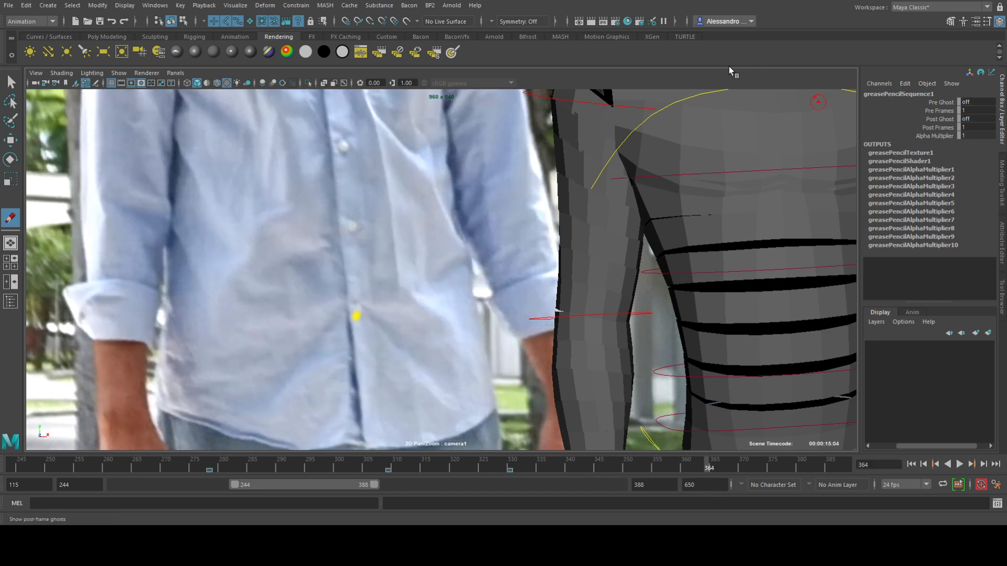
key(alt+v)
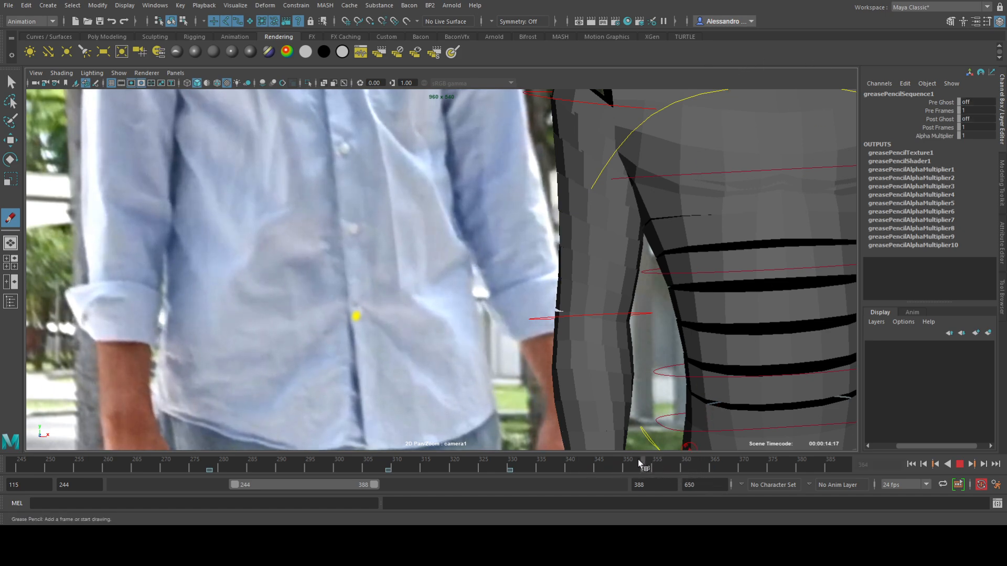
click(680, 464)
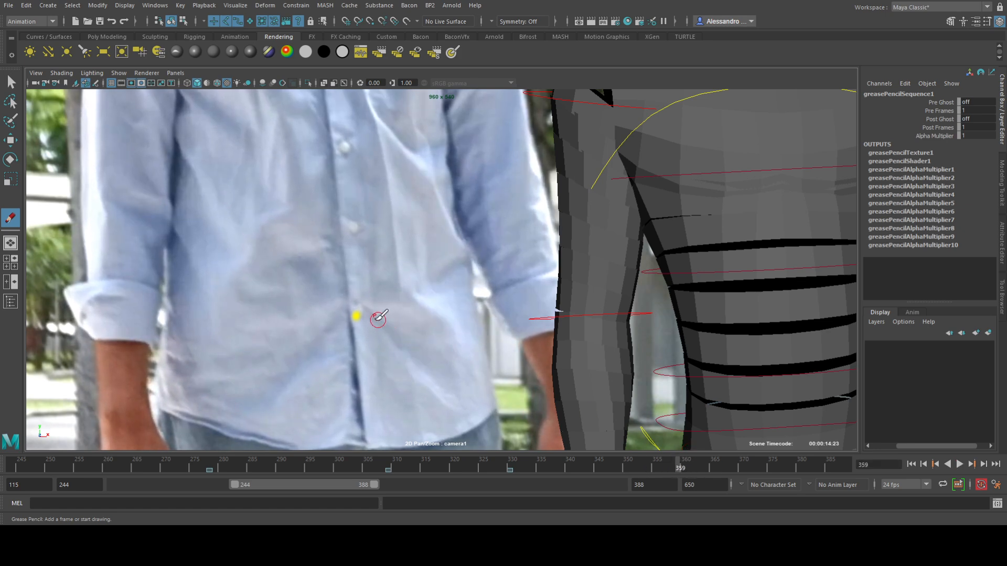
click(362, 307)
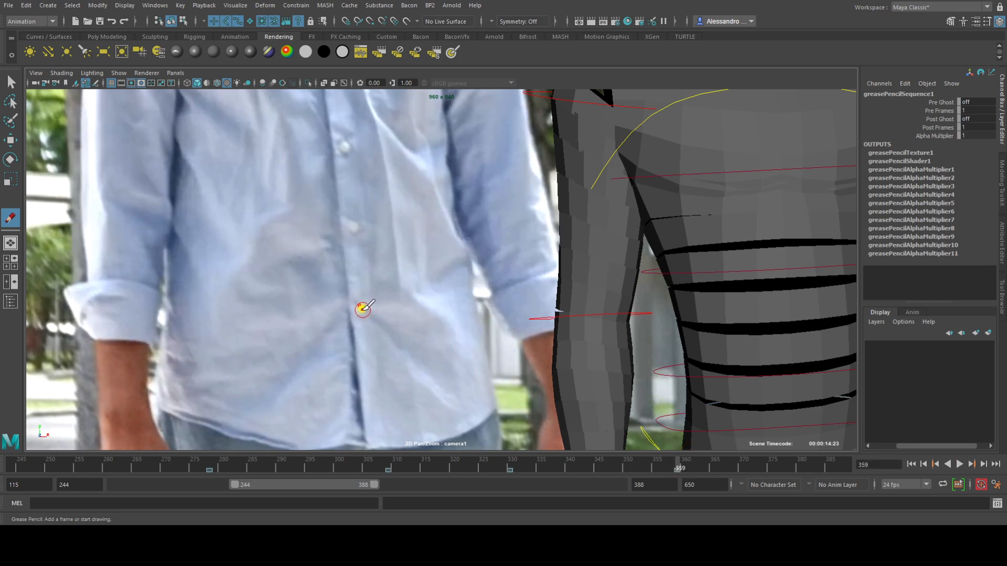
- Shift the playback range to frames 322–466 and mark the waist-level shirt button at frames 369, 384 and 415
drag(311, 485, 383, 484)
drag(249, 468, 287, 467)
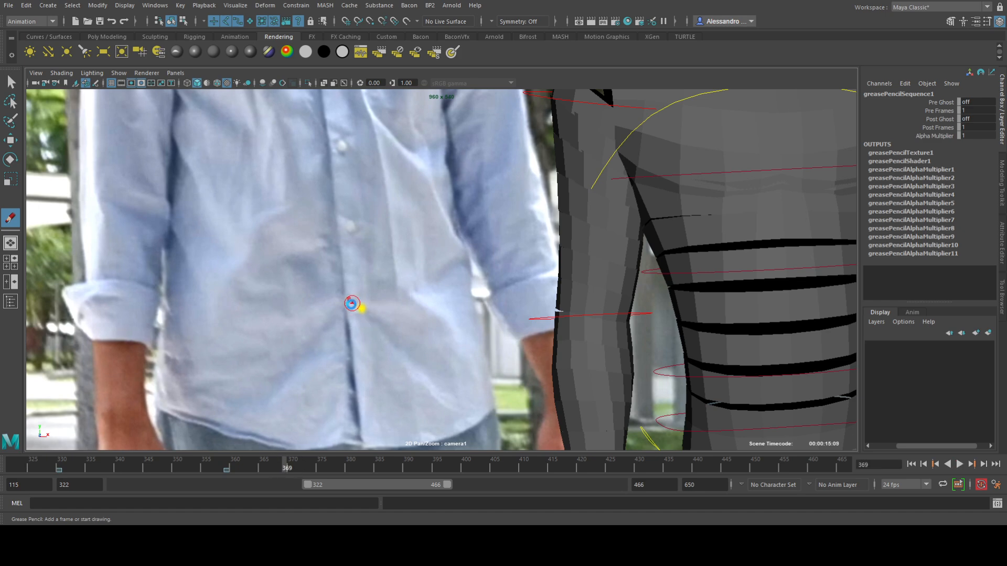
click(351, 305)
drag(301, 466, 368, 467)
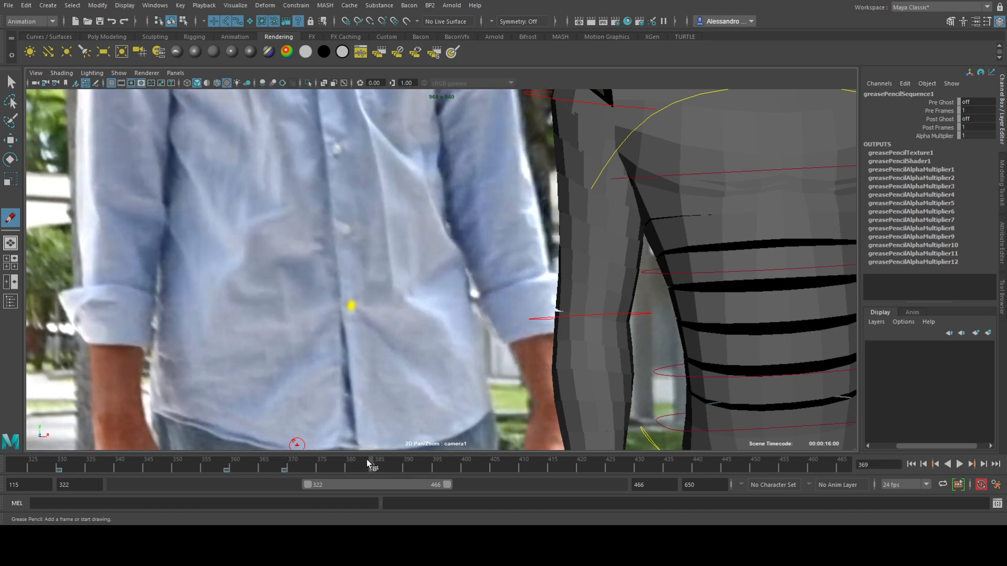
click(348, 315)
drag(377, 468, 553, 472)
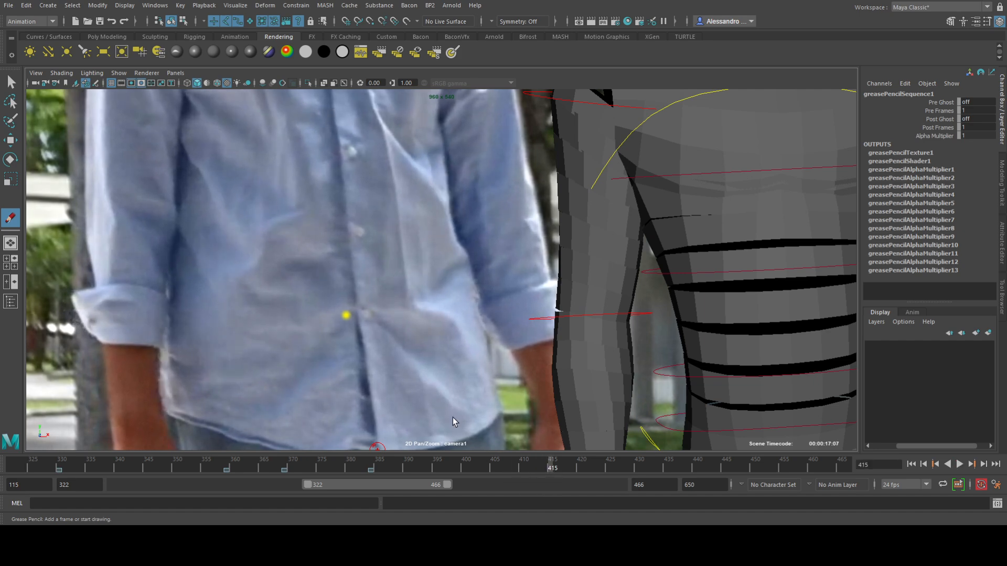
click(371, 314)
- Narrow the playback range to frames 407–442 and mark the waist-level shirt button at frame 427
key(alt+v)
click(568, 461)
drag(409, 487, 467, 487)
drag(366, 487, 388, 486)
drag(505, 485, 418, 486)
drag(281, 465, 388, 484)
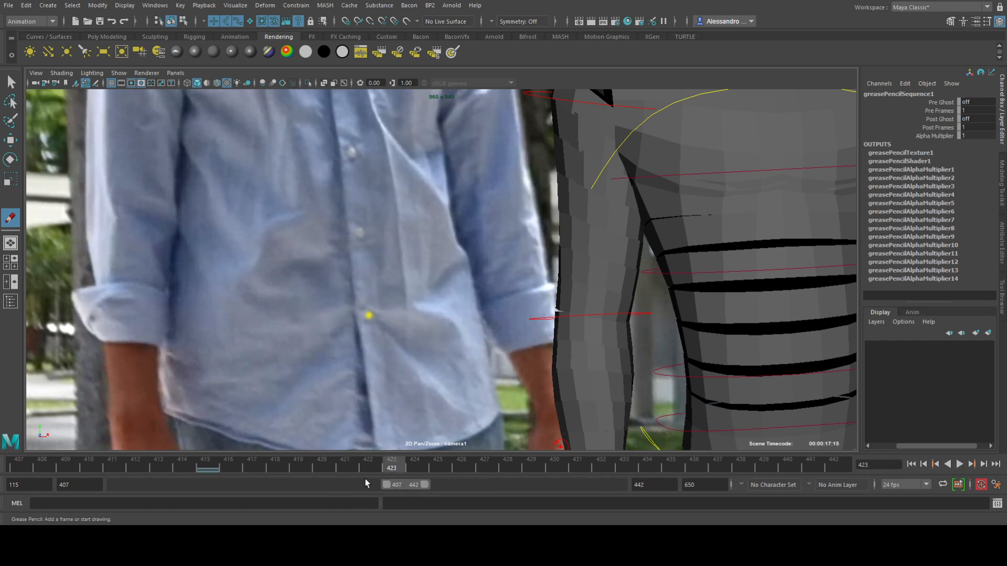
mouse_move(209, 467)
mouse_down()
mouse_move(508, 481)
mouse_move(214, 468)
mouse_move(478, 479)
mouse_up()
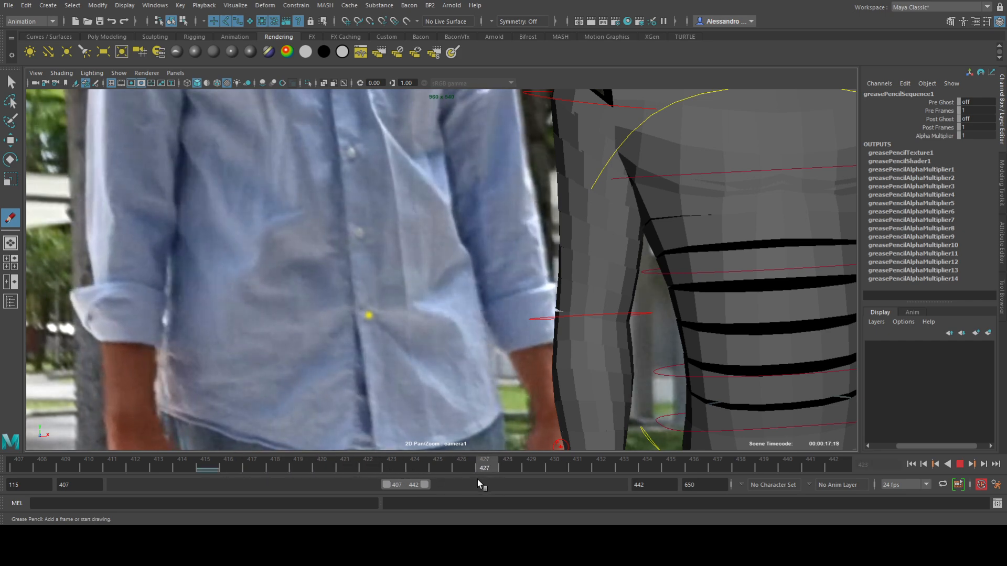
click(358, 315)
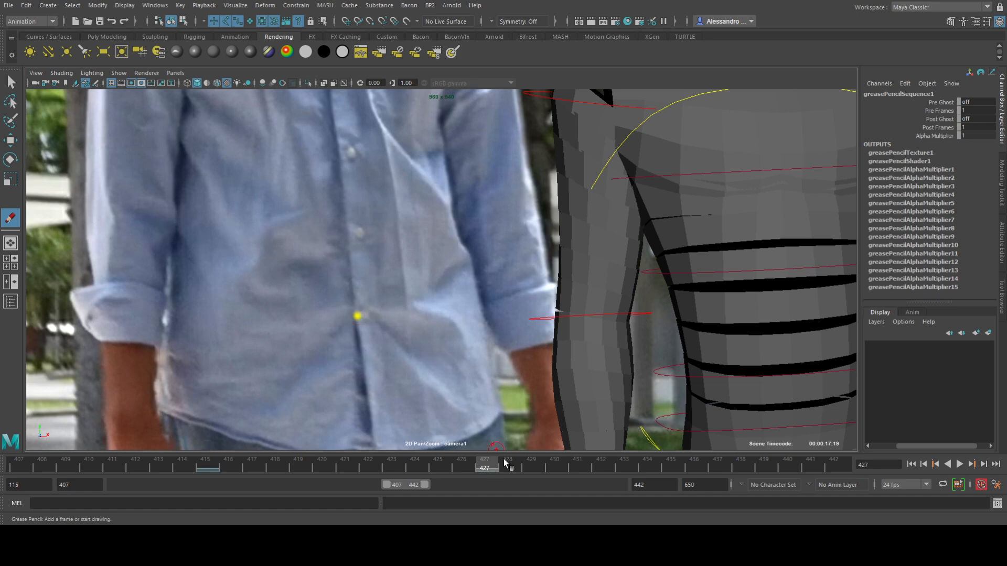
- Extend the playback range to frame 464 and mark the waist-level shirt button at frame 447
drag(422, 486, 445, 485)
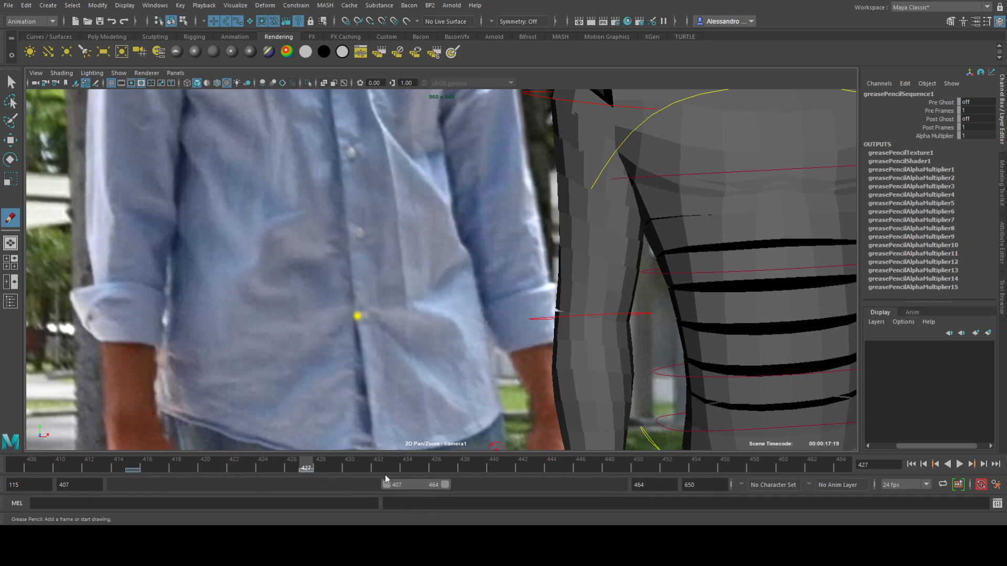
key(alt+v)
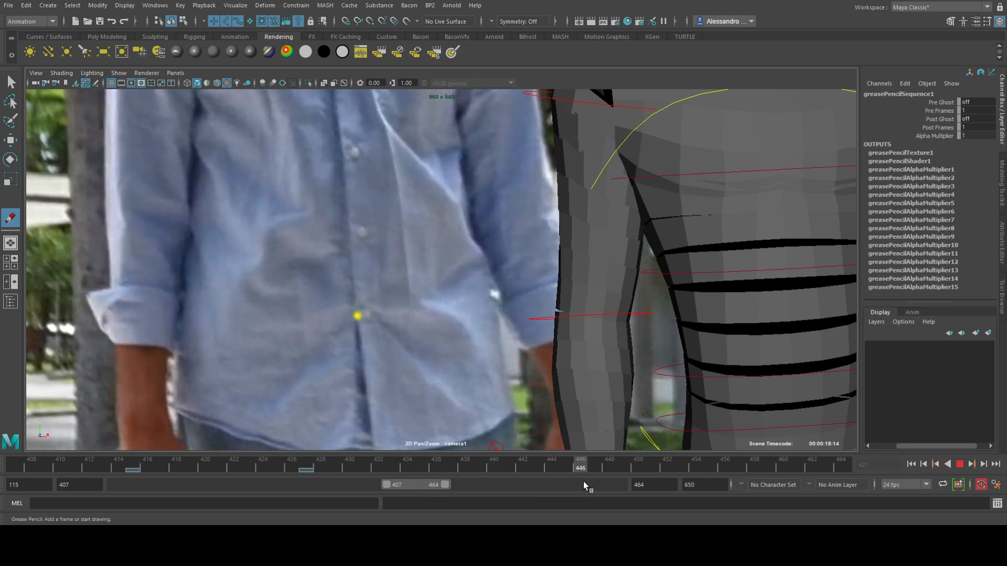
key(alt+v)
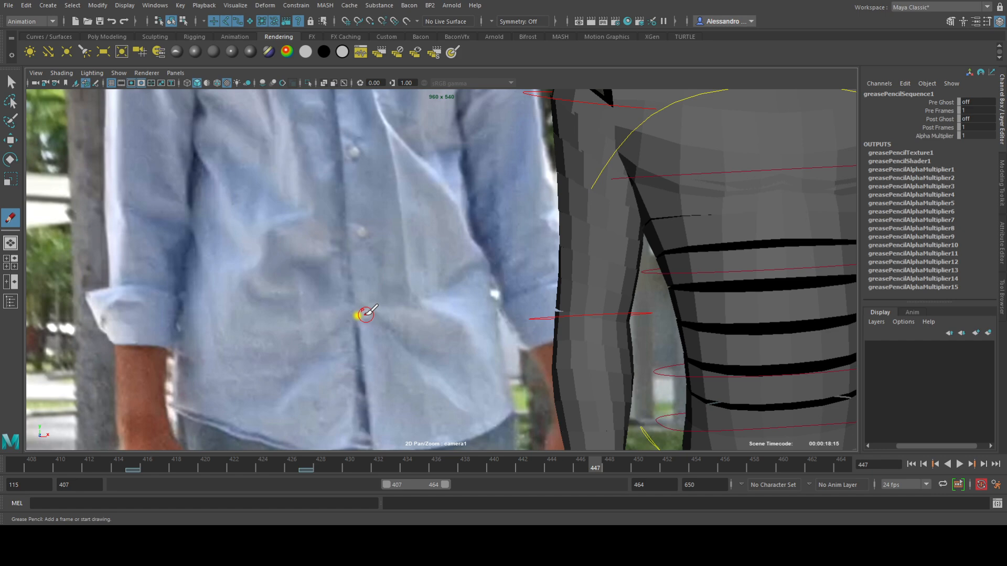
click(367, 315)
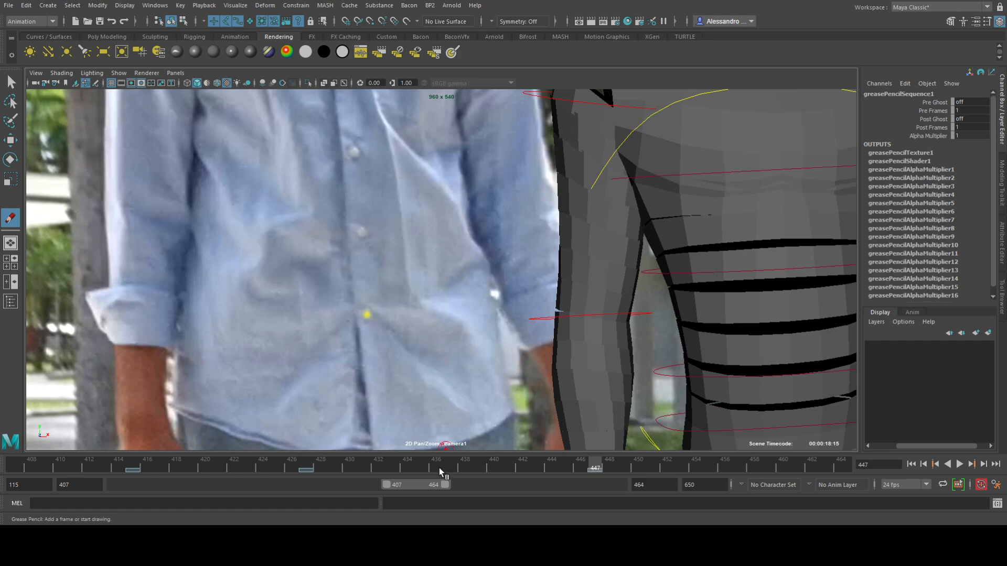
- Shift the playback range to frames 433–566 and mark the waist-level shirt button at frames 476 and 504
drag(421, 486, 505, 484)
key(alt+v)
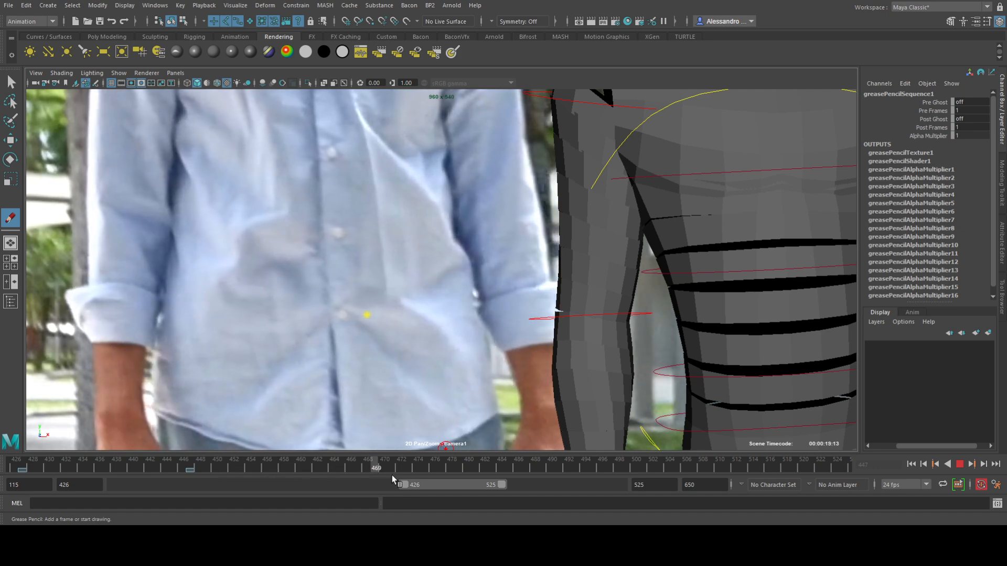
mouse_move(436, 478)
mouse_down()
mouse_move(304, 474)
mouse_move(540, 485)
mouse_up()
mouse_move(283, 466)
mouse_down()
mouse_move(480, 477)
mouse_move(460, 477)
mouse_up()
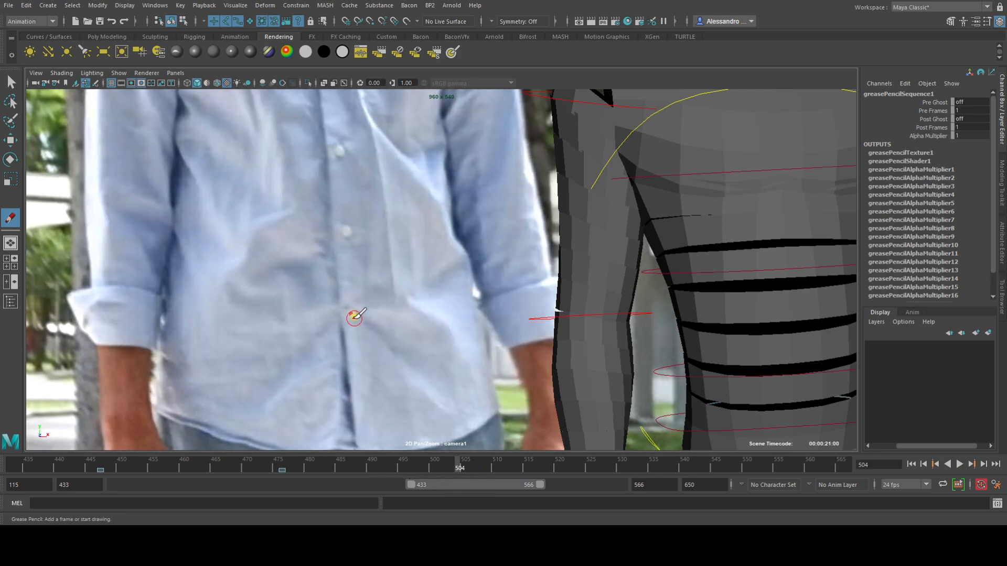
- Shift the playback range to frames 473–606 and mark the waist-level shirt button at frames 516 and 540
drag(502, 488, 539, 484)
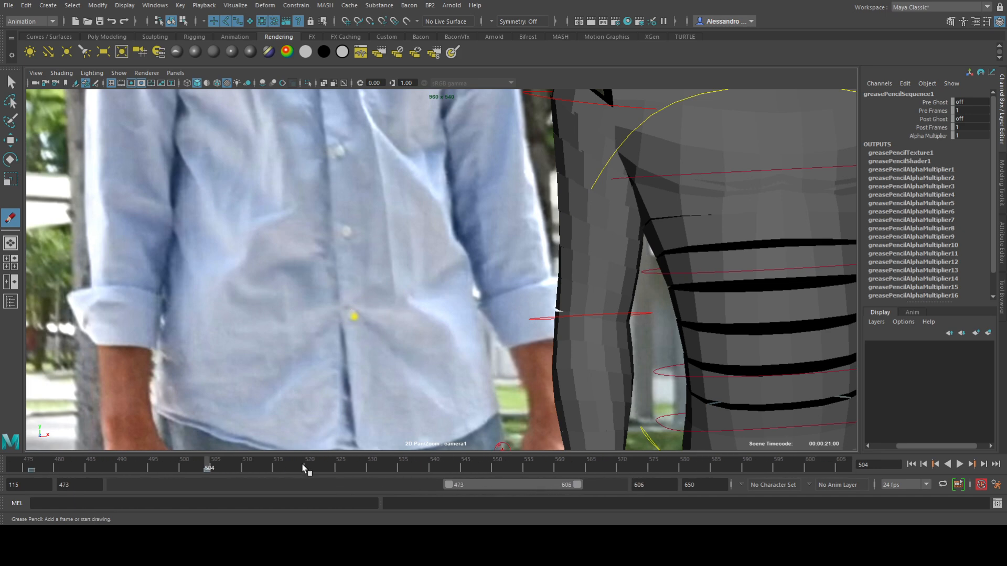
drag(229, 472, 284, 467)
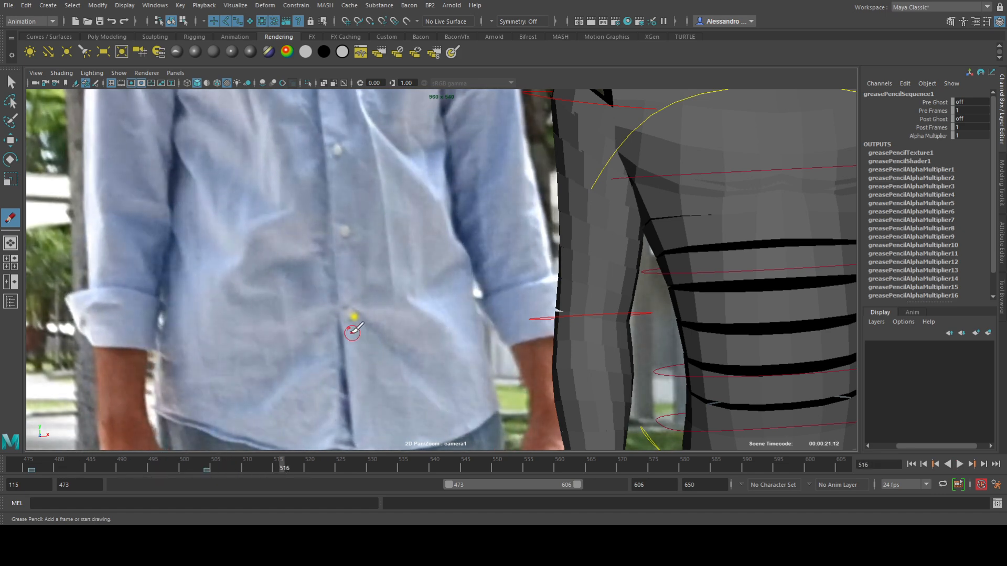
key(backslash)
key(backslash)
key(alt+v)
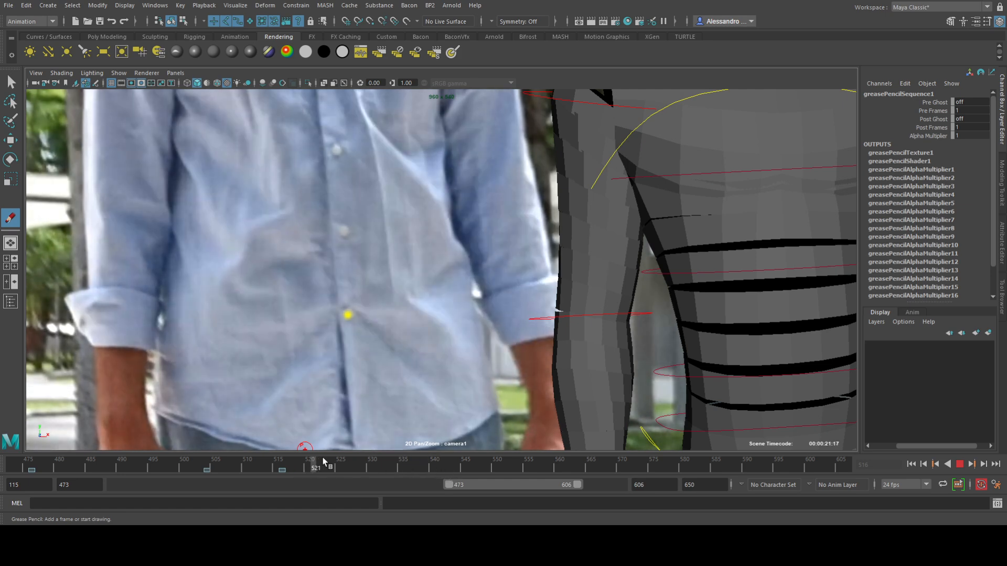
drag(324, 463, 434, 466)
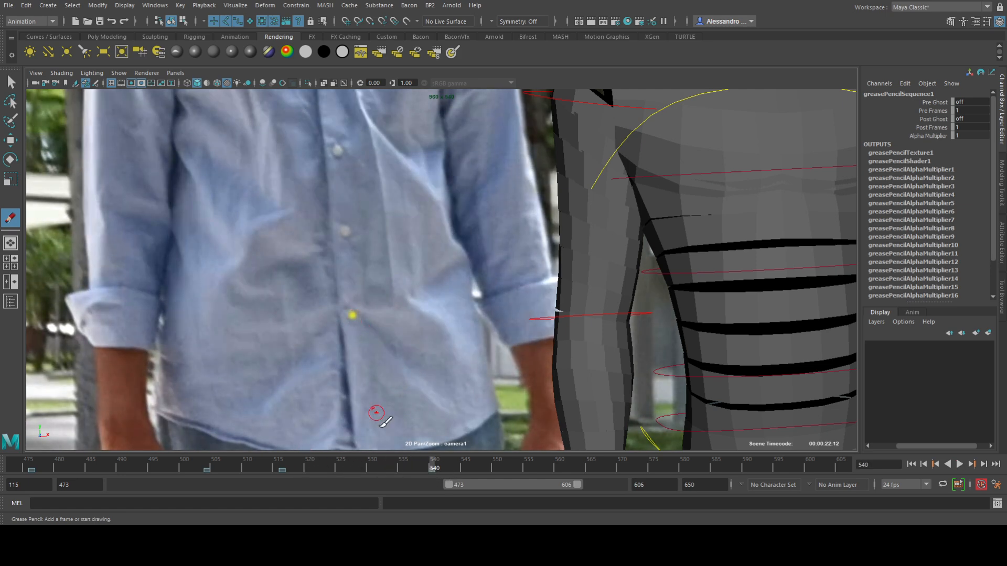
- Shift the playback range to frames 496–629 and mark the waist-level shirt button at frames 564 and 590
drag(433, 469, 497, 485)
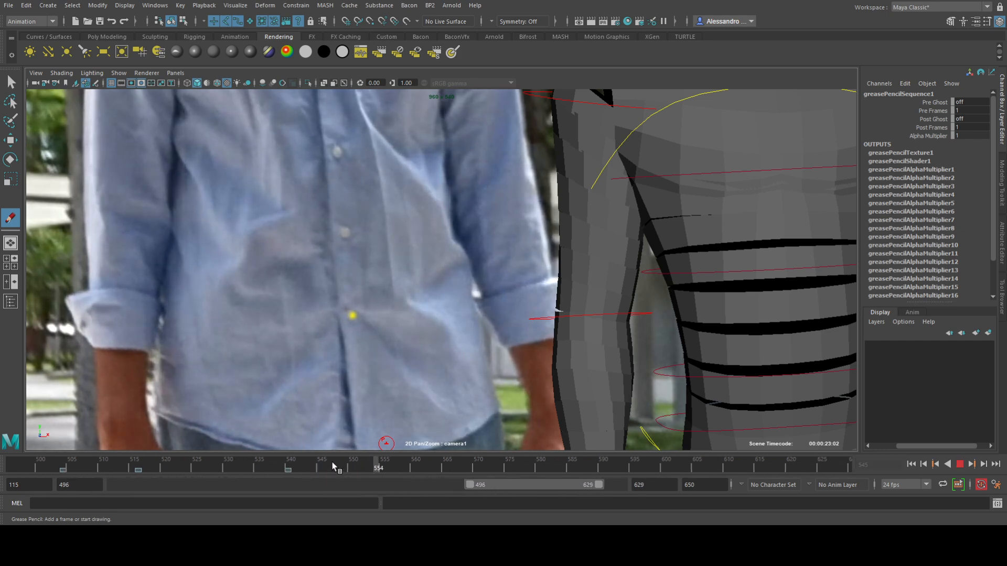
click(292, 463)
drag(292, 463, 428, 466)
click(439, 467)
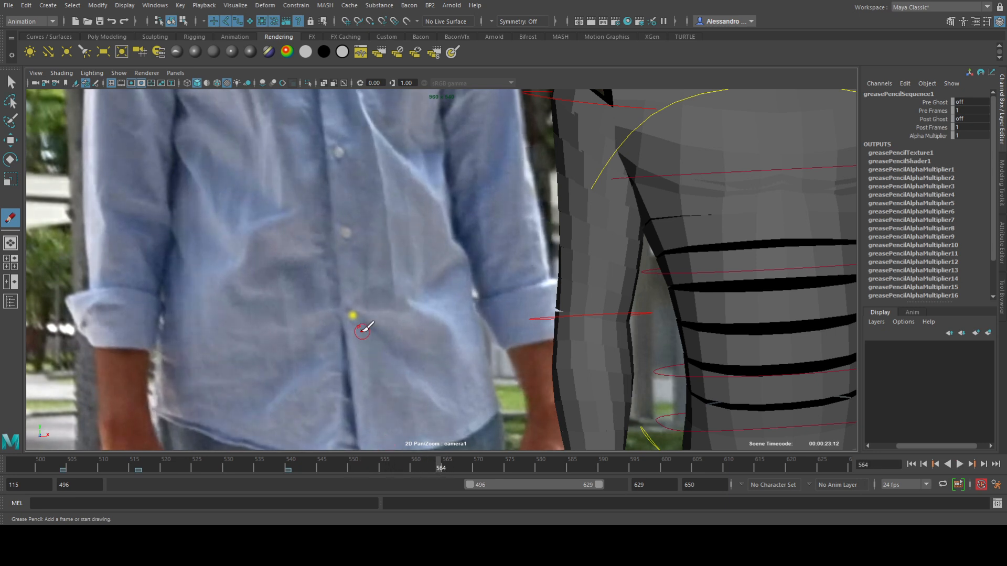
drag(445, 463, 603, 466)
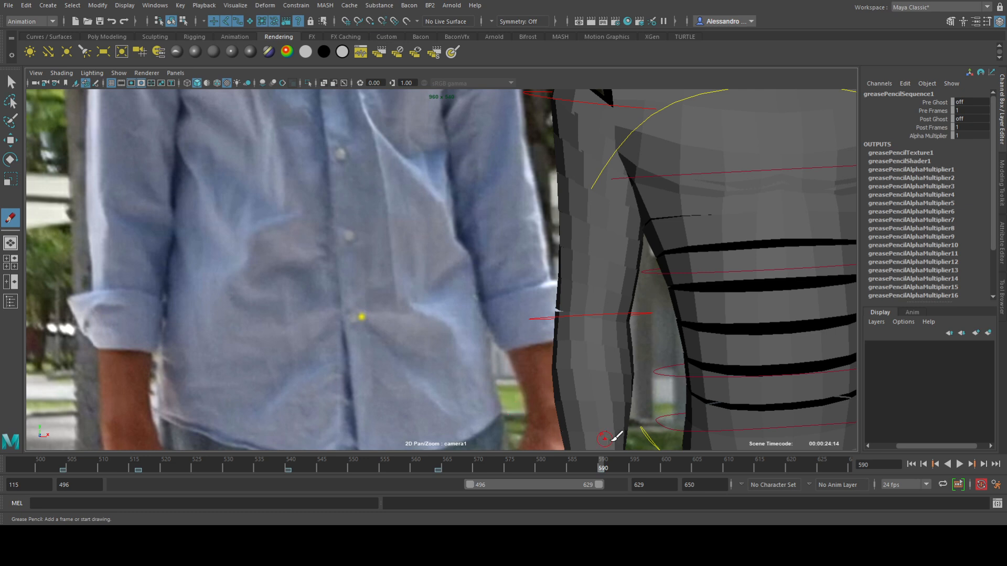
- Set the playback range to frames 577–650 and mark the waist-level shirt button at frame 608
drag(599, 485, 620, 485)
drag(470, 485, 549, 489)
drag(203, 466, 365, 475)
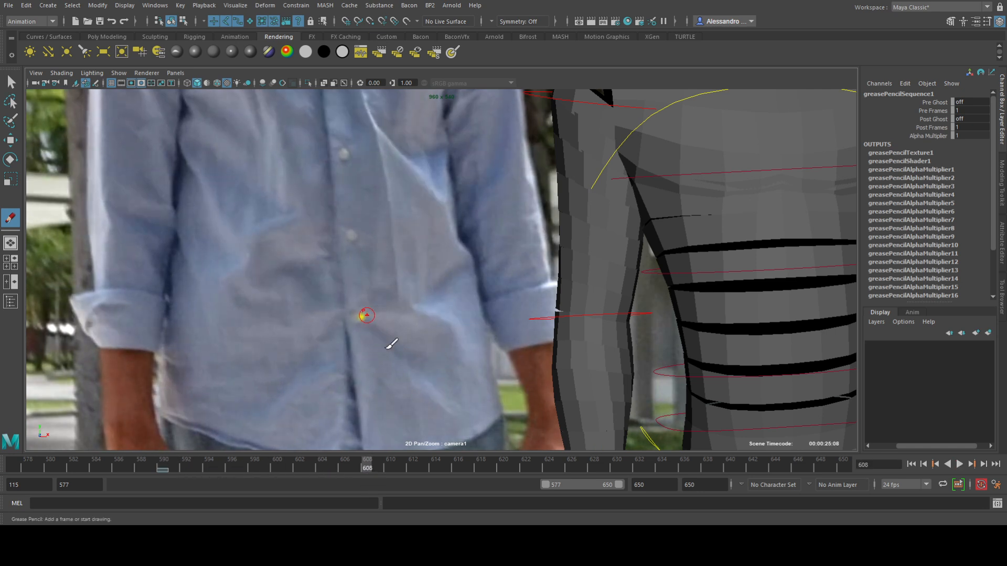
- Mark the waist-level shirt button at frames 630 and 650
key(alt+v)
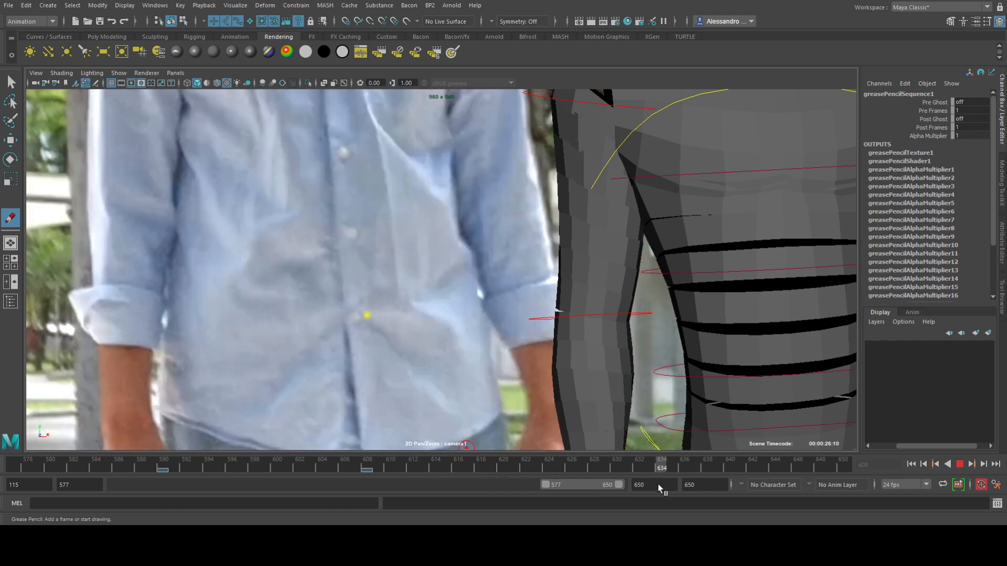
drag(658, 484, 617, 471)
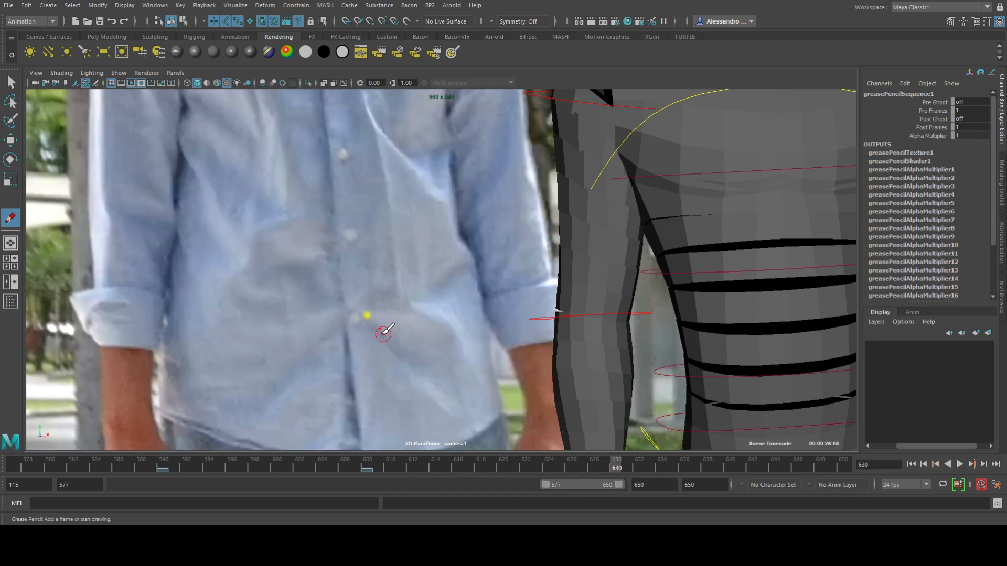
click(359, 316)
drag(633, 466, 917, 465)
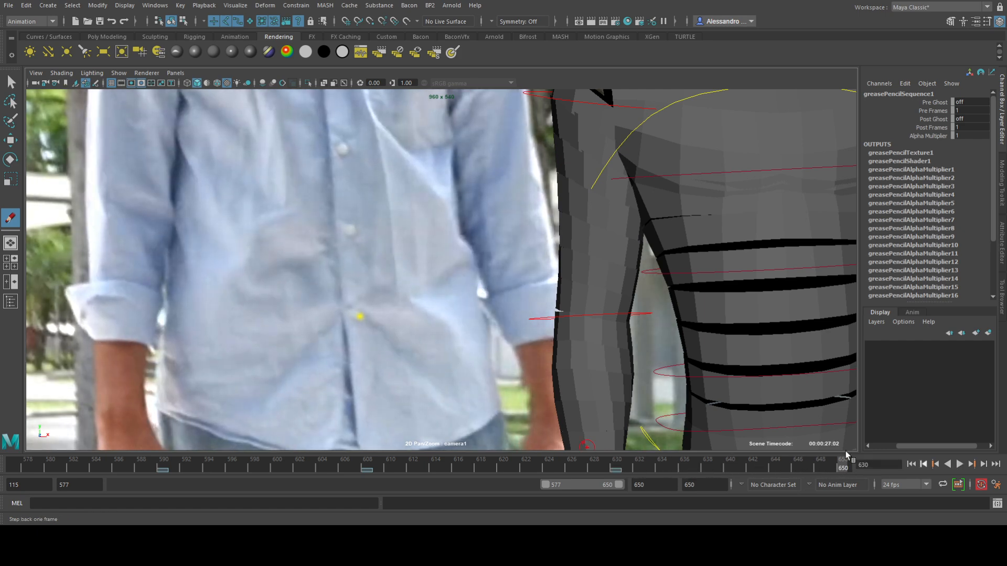
click(358, 311)
- Leave the Grease Pencil, restore the full camera view and save the scene
key(q)
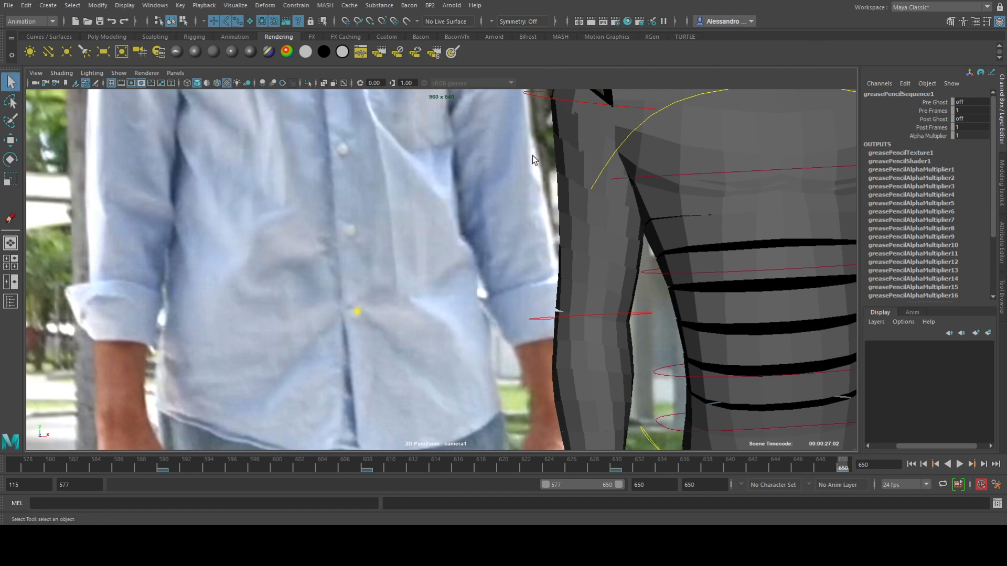
key(backslash)
key(ctrl+s)
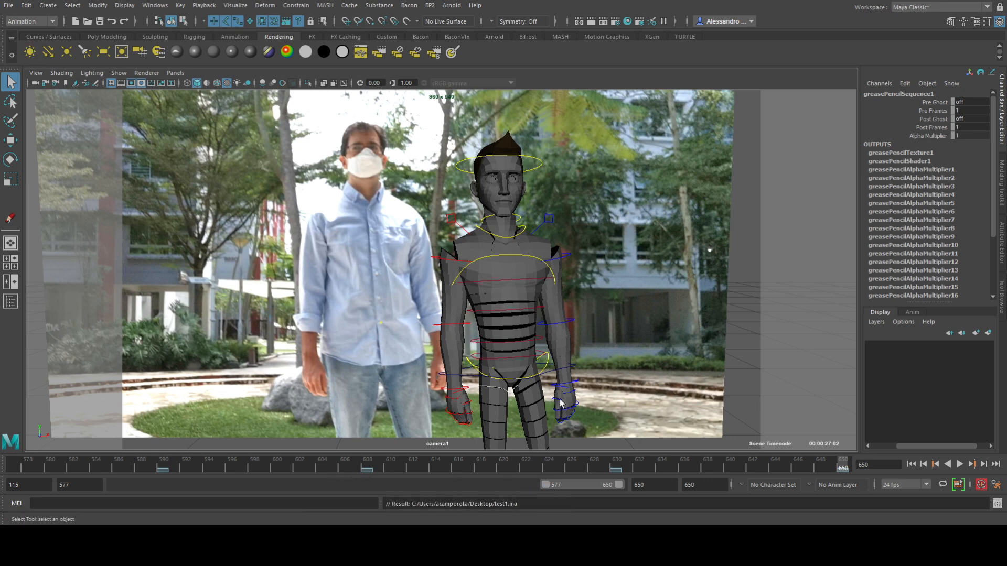
- Select the character's COG control with the Move tool and widen the playback range to 115–650, starting at frame 115
click(558, 374)
drag(547, 486, 74, 474)
click(16, 465)
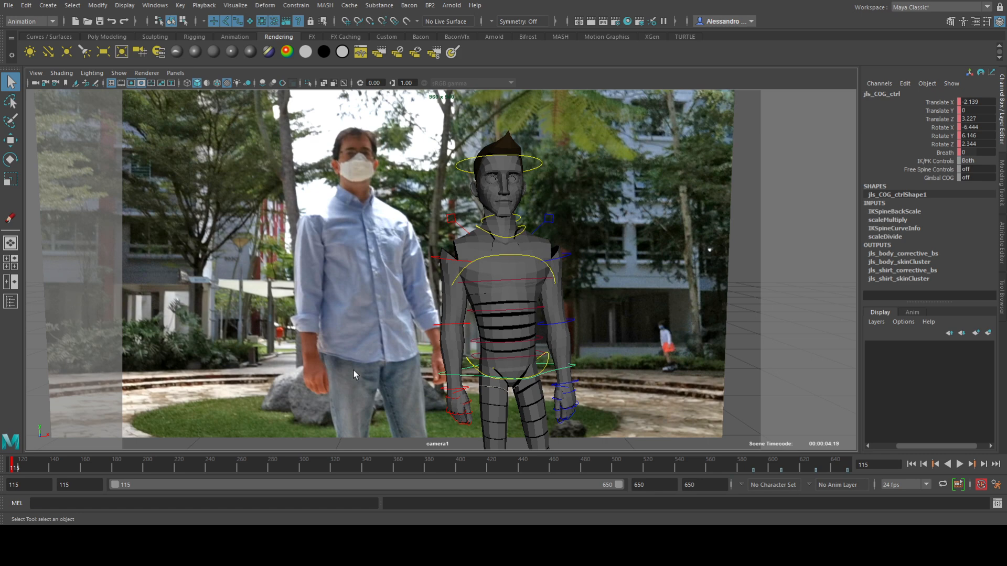
key(w)
key(alt+v)
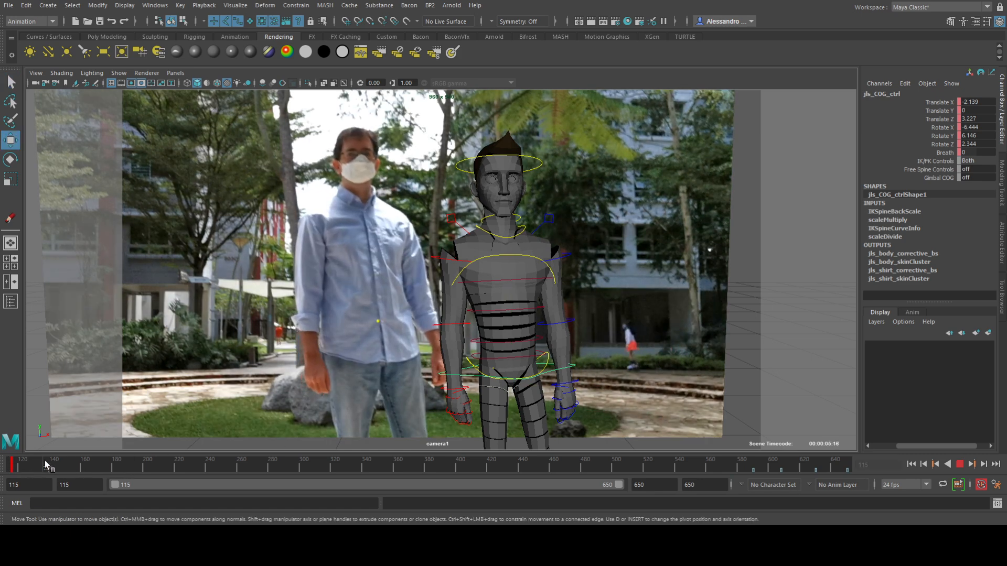
click(11, 464)
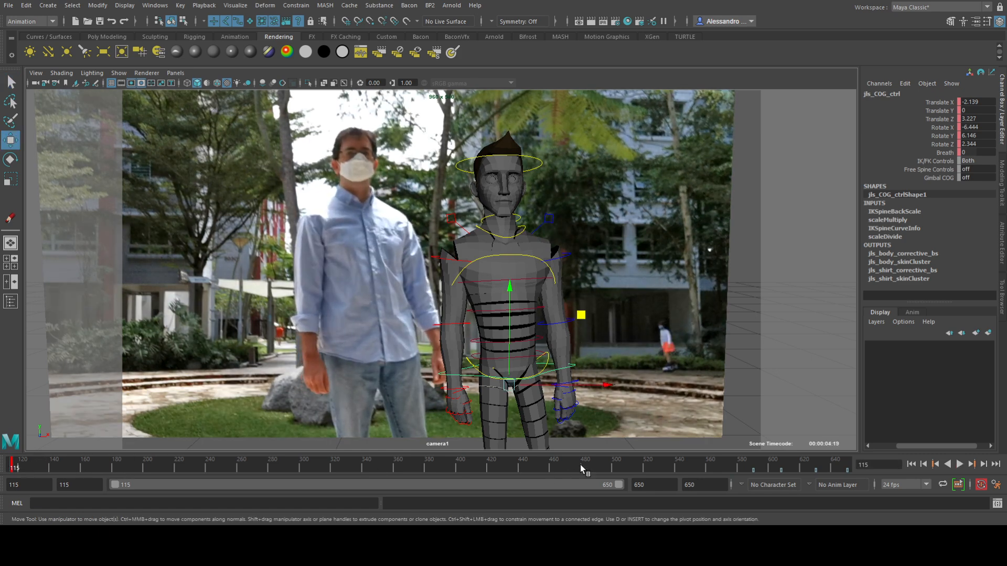
click(96, 84)
click(48, 465)
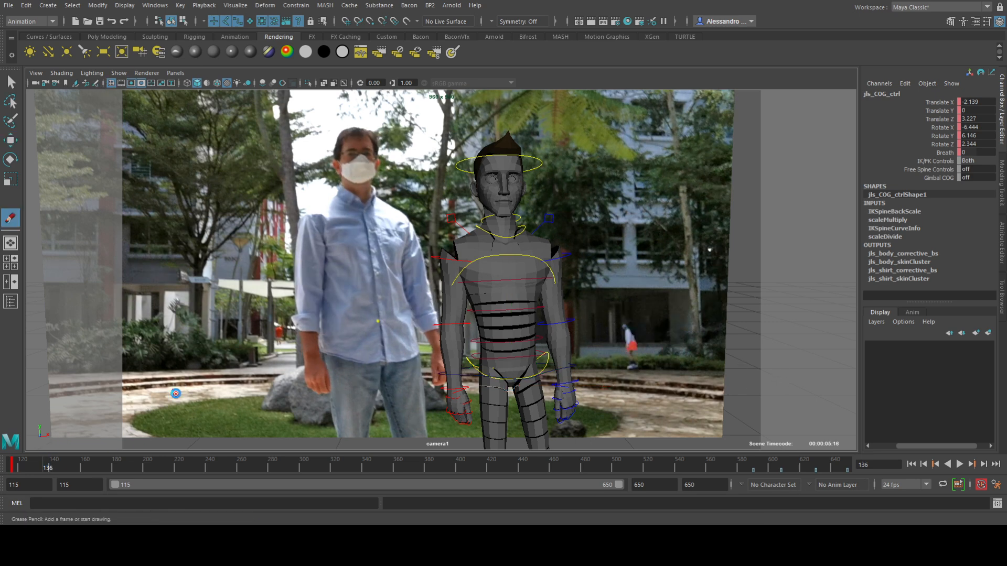
click(175, 393)
drag(618, 485, 201, 484)
key(q)
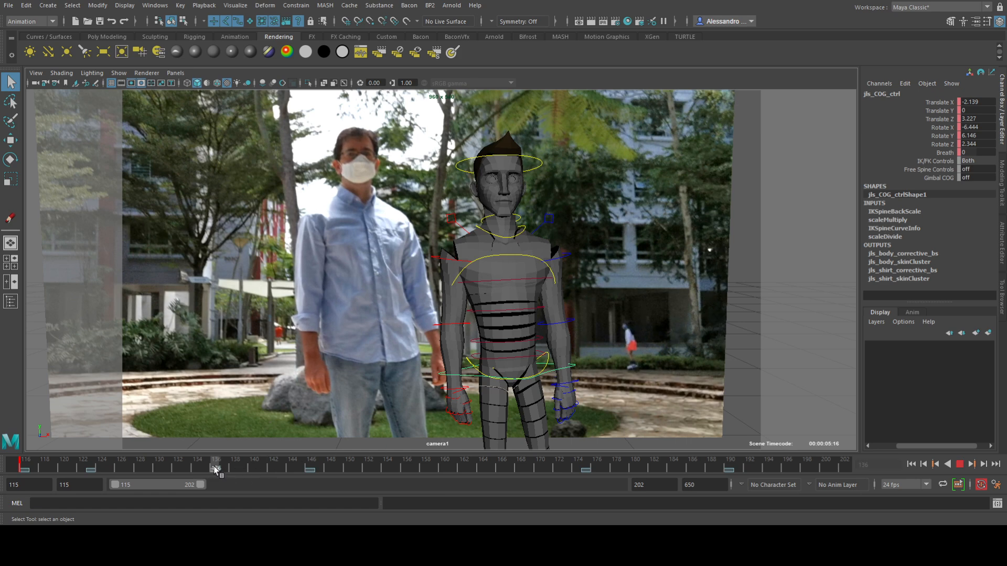
shift+drag(207, 468, 226, 468)
key(Delete)
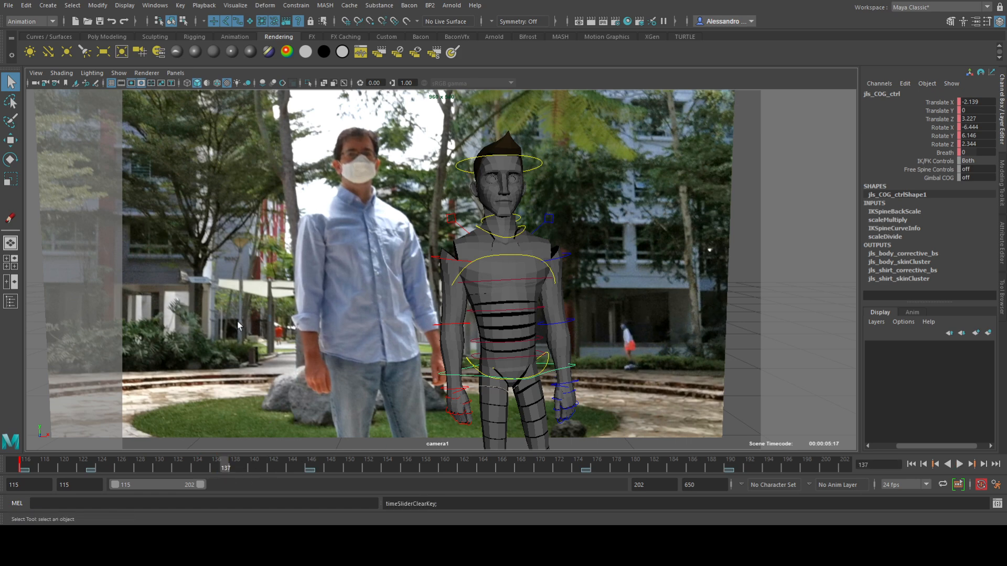
- Narrow the playback range to frames 115–168 and enlarge the camera view around both torsos with 2D Pan/Zoom
drag(203, 485, 170, 488)
key(backslash)
middle_drag(375, 383, 339, 228)
middle_drag(471, 250, 474, 295)
right_drag(474, 295, 391, 260)
middle_drag(461, 264, 443, 308)
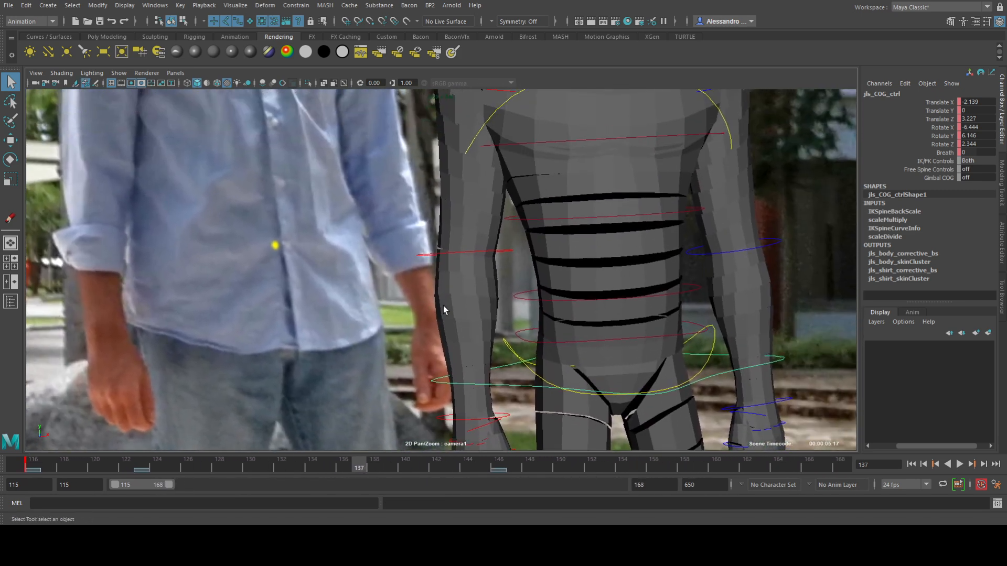
right_drag(444, 308, 337, 297)
middle_drag(353, 281, 340, 299)
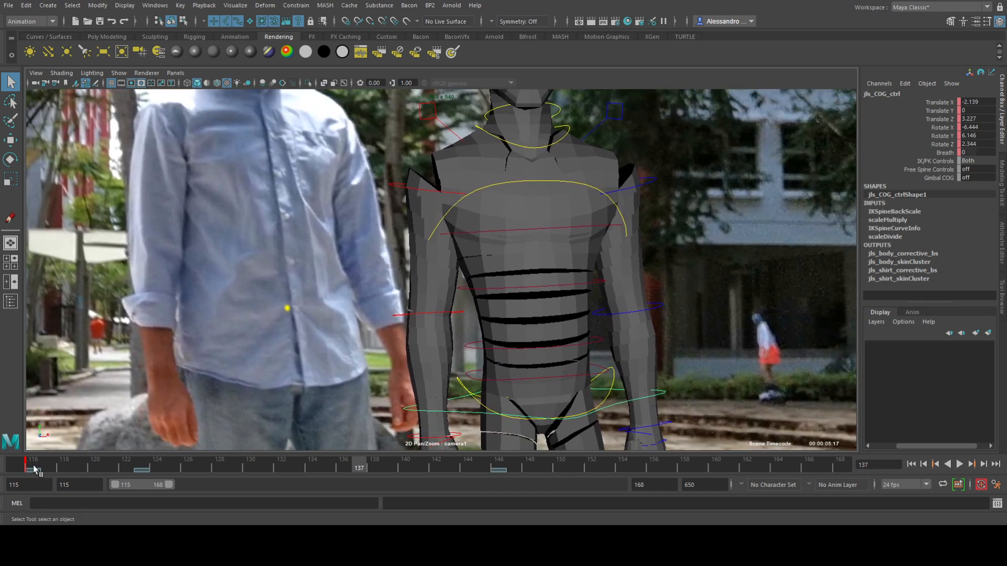
- Set the playback range to start at frame 116
click(33, 468)
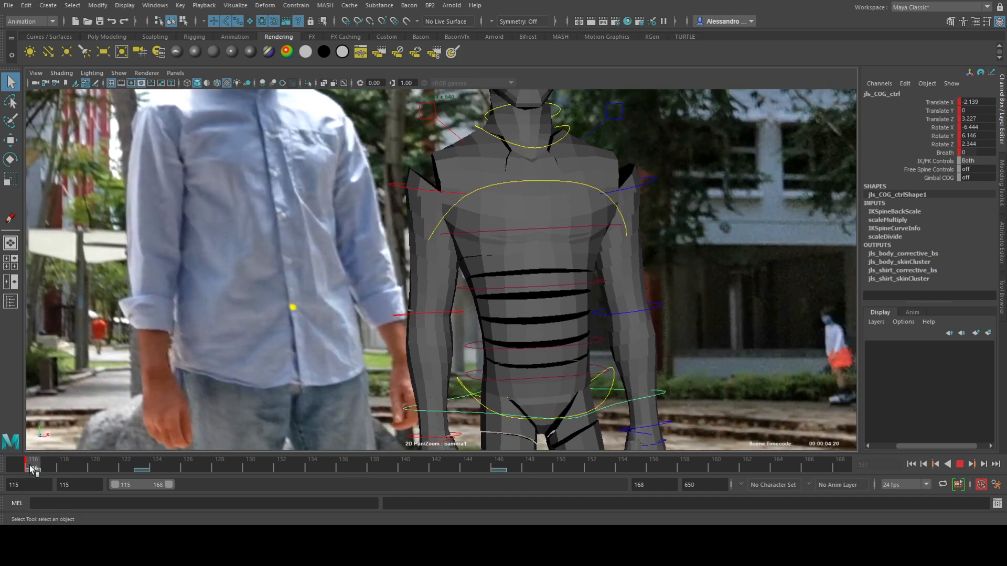
drag(33, 486, 1, 487)
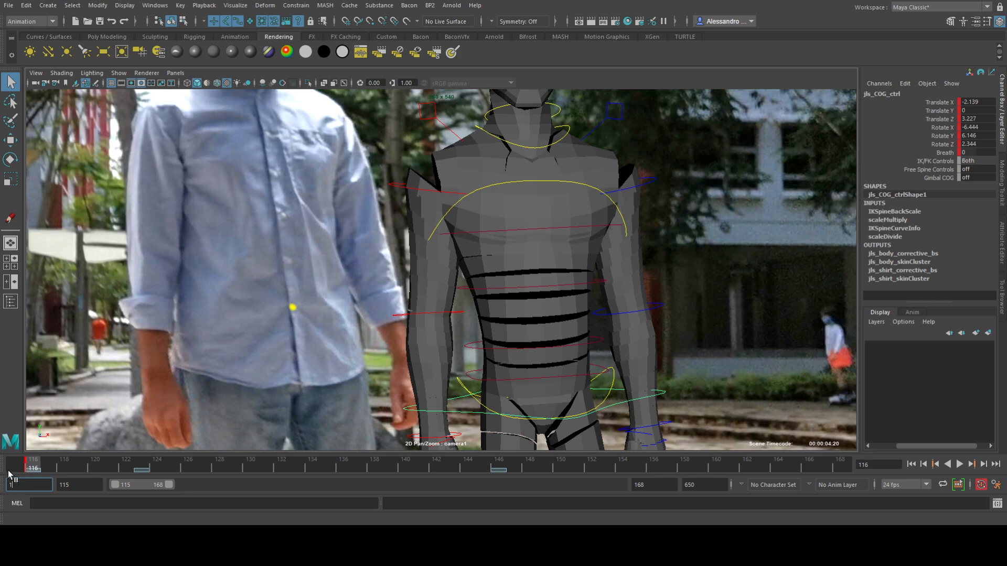
text(116)
key(Return)
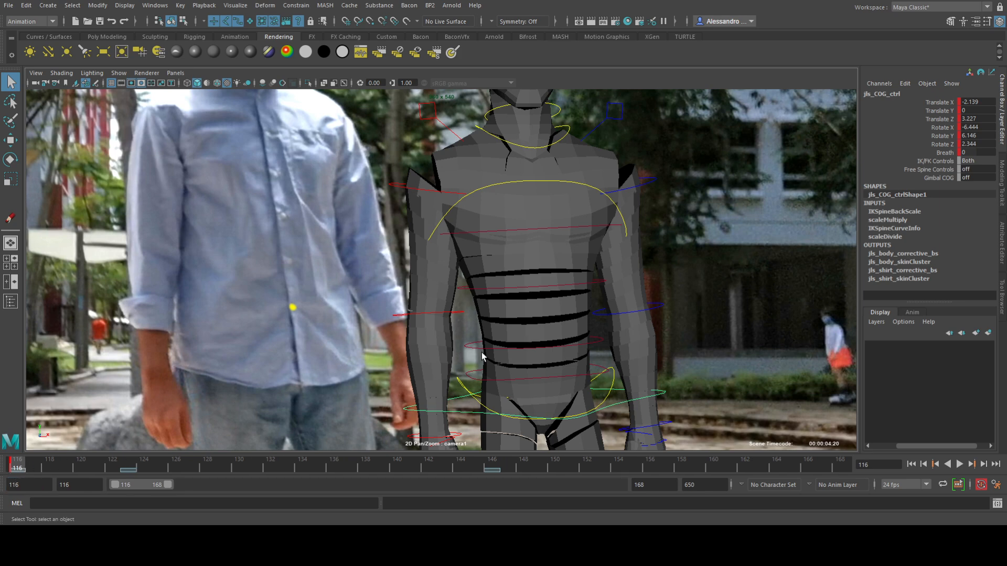
key(w)
mouse_move(613, 356)
middle_down()
mouse_move(597, 344)
mouse_move(607, 351)
middle_up()
key(ctrl+z)
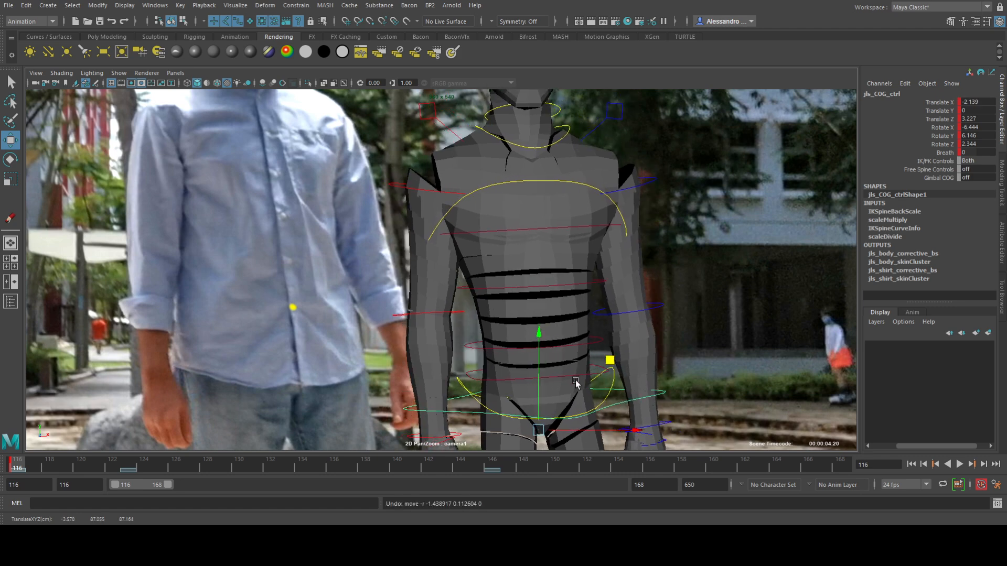
- Key the COG control at frame 123 and flip between frames 116 and 123 to compare the shirt button's movement
click(125, 463)
key(comma)
key(period)
key(comma)
key(period)
key(comma)
key(period)
key(comma)
key(period)
key(comma)
key(period)
key(comma)
key(period)
key(comma)
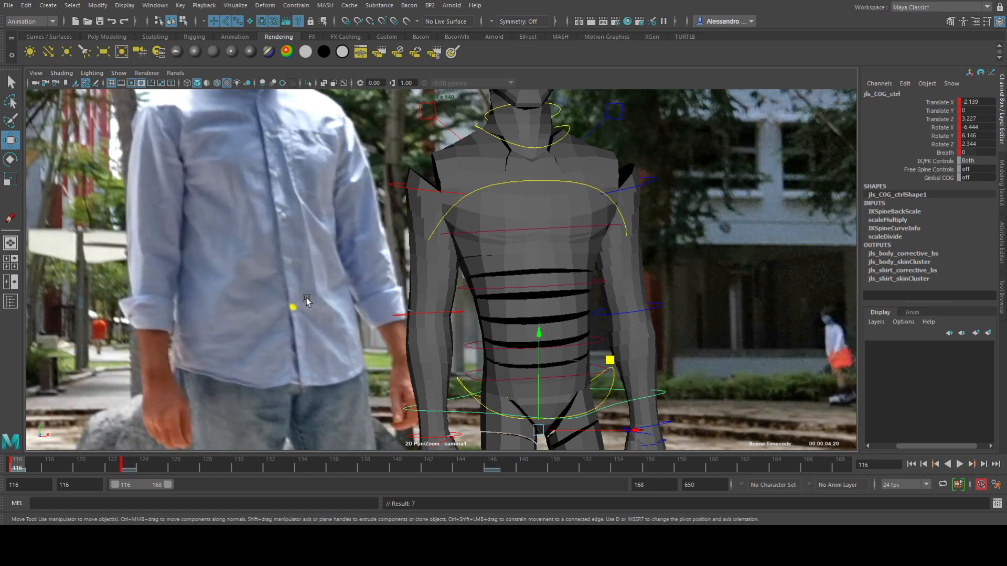
- Move the COG control sideways at frame 123 to Translate X about -2.247, matching the shirt button's shift from frame 116
key(period)
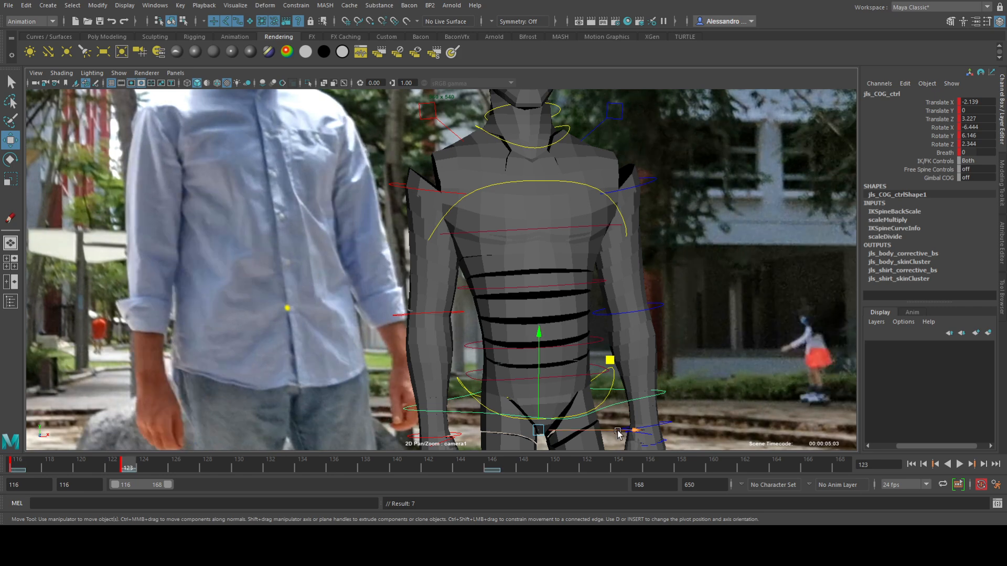
key(comma)
key(comma)
key(comma)
key(period)
click(591, 434)
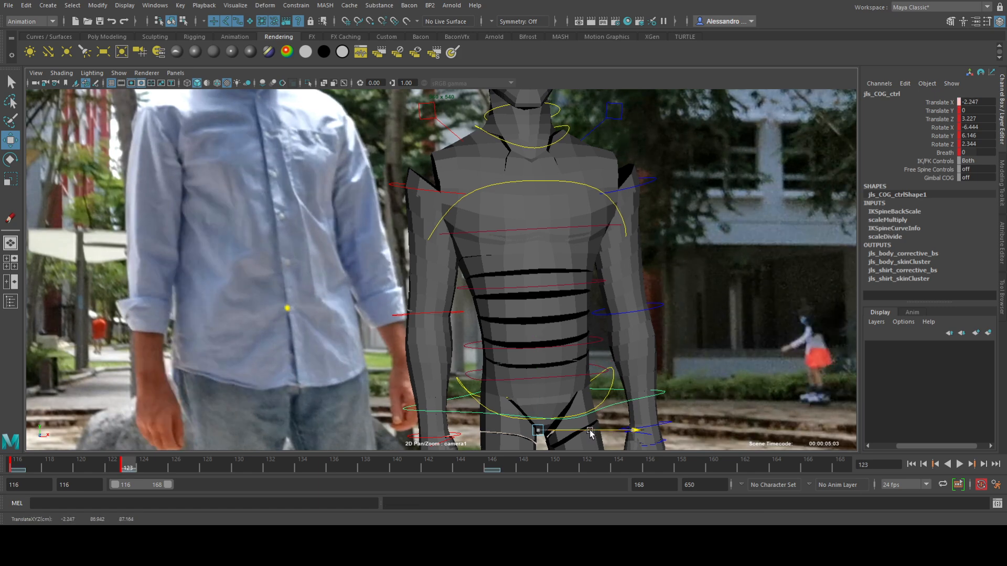
drag(590, 434, 586, 441)
- Rotate the COG control at frame 123 to about X -6.355, Y 4.075, Z 2.199, comparing it with frame 116
key(e)
key(comma)
key(period)
key(comma)
key(period)
key(comma)
key(period)
key(comma)
key(period)
key(comma)
key(period)
drag(559, 340, 490, 383)
key(comma)
key(period)
key(comma)
key(period)
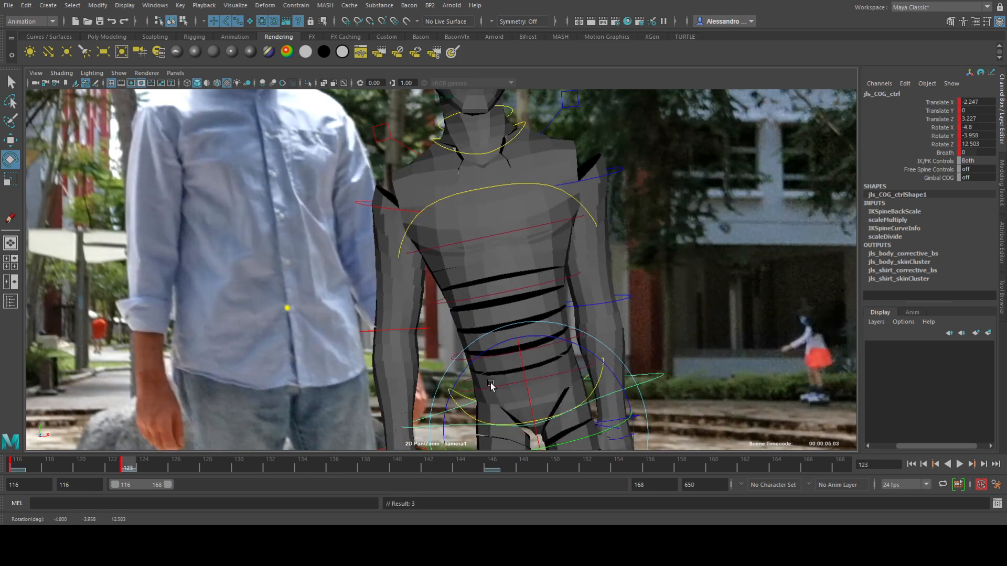
key(ctrl+z)
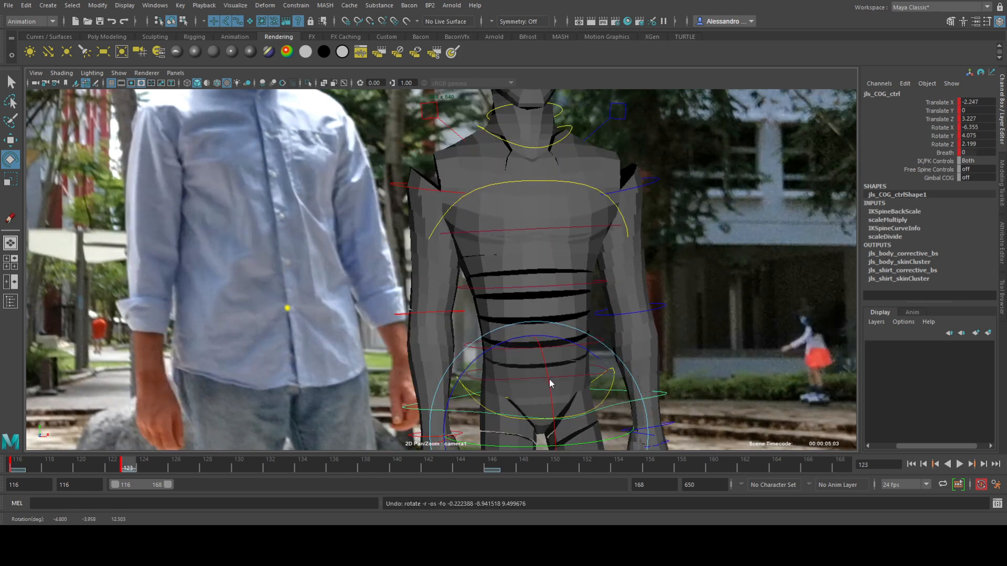
- Show the Graph Editor beside the camera view and adjust the COG control's Rotate Y key at frame 123 to about 5.244
key(space)
drag(150, 143, 442, 435)
click(263, 85)
click(80, 168)
alt+middle_drag(385, 190, 362, 235)
alt+right_drag(362, 235, 349, 181)
scroll(339, 213, up, 4)
alt+middle_drag(339, 213, 310, 334)
alt+middle_drag(313, 245, 303, 301)
drag(303, 304, 369, 361)
middle_drag(369, 361, 360, 268)
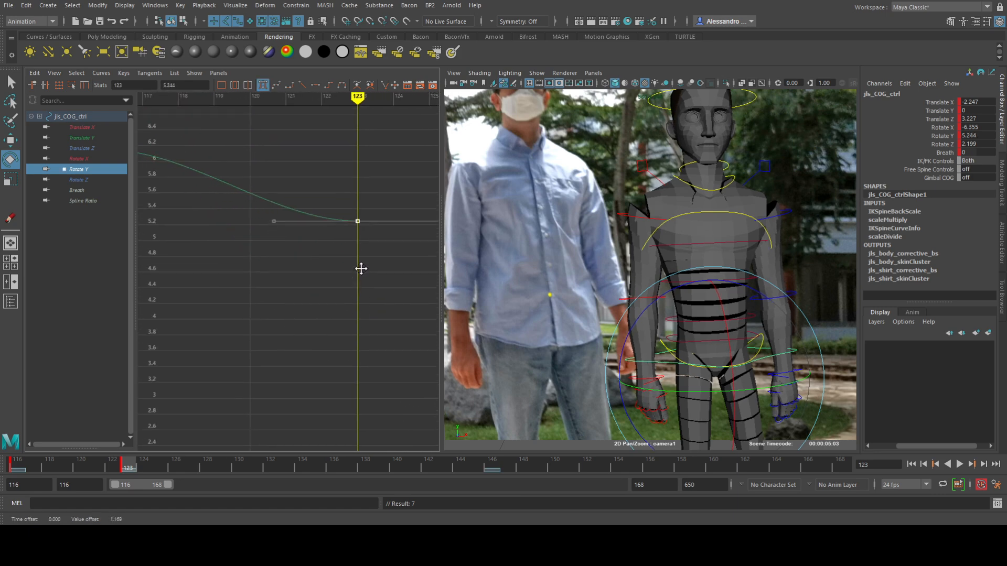
- Adjust the frame 123 keys of Rotate Z to about 2.271 and Translate X to about -2.194, and return to the full camera view
click(72, 180)
drag(346, 377, 369, 417)
middle_drag(369, 418, 357, 298)
click(88, 127)
drag(335, 376, 376, 407)
middle_drag(376, 407, 375, 314)
key(w)
key(space)
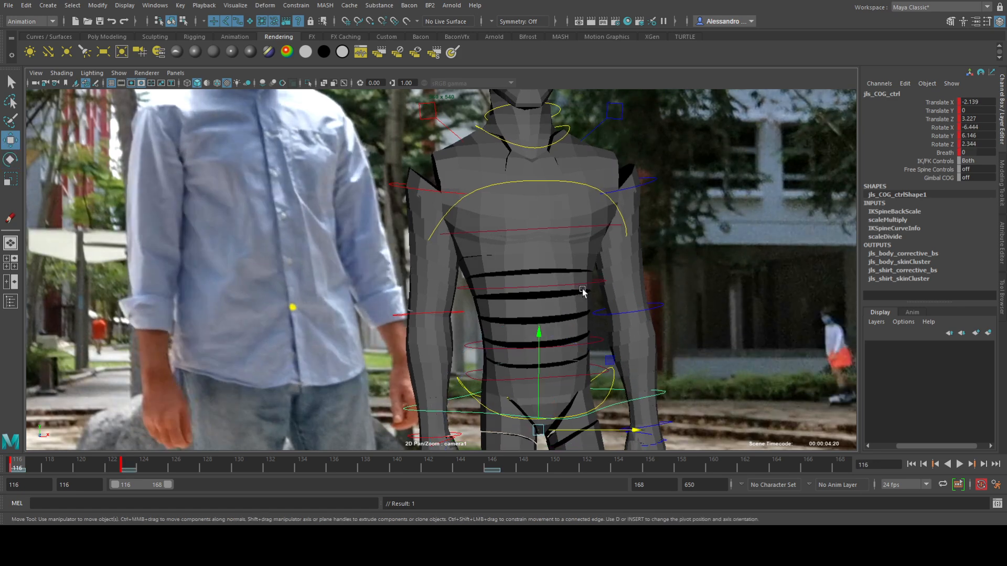
- Key the COG control at frame 146 and compare the actor's pose with the keys at frames 116 and 123
drag(174, 465, 496, 484)
key(comma)
key(period)
key(comma)
key(period)
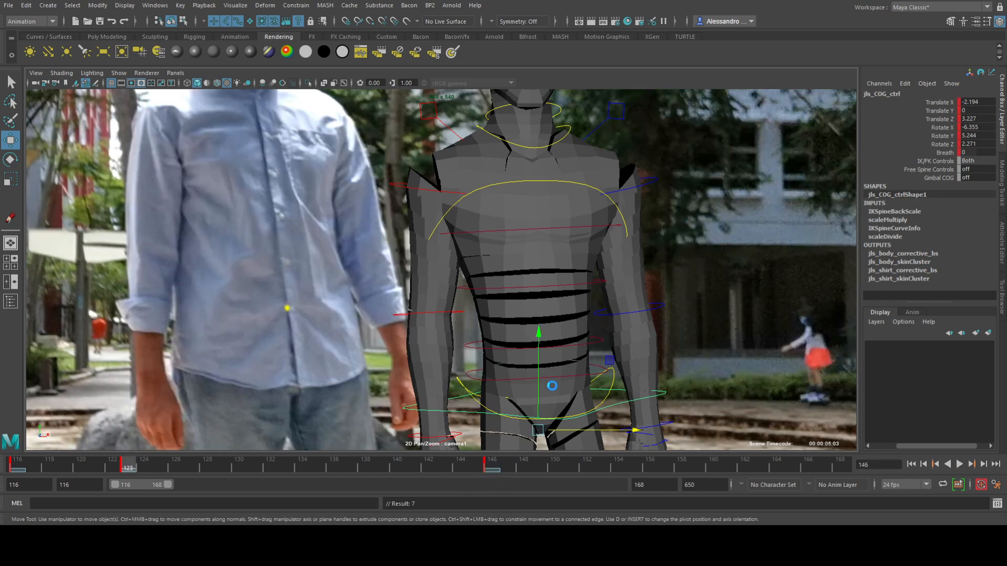
key(comma)
key(comma)
key(period)
key(period)
- Move the COG control at frame 146 to about Translate X -1.423, Y 0.45 and check it against frame 123
drag(613, 363, 614, 363)
key(period)
key(comma)
key(period)
key(comma)
key(period)
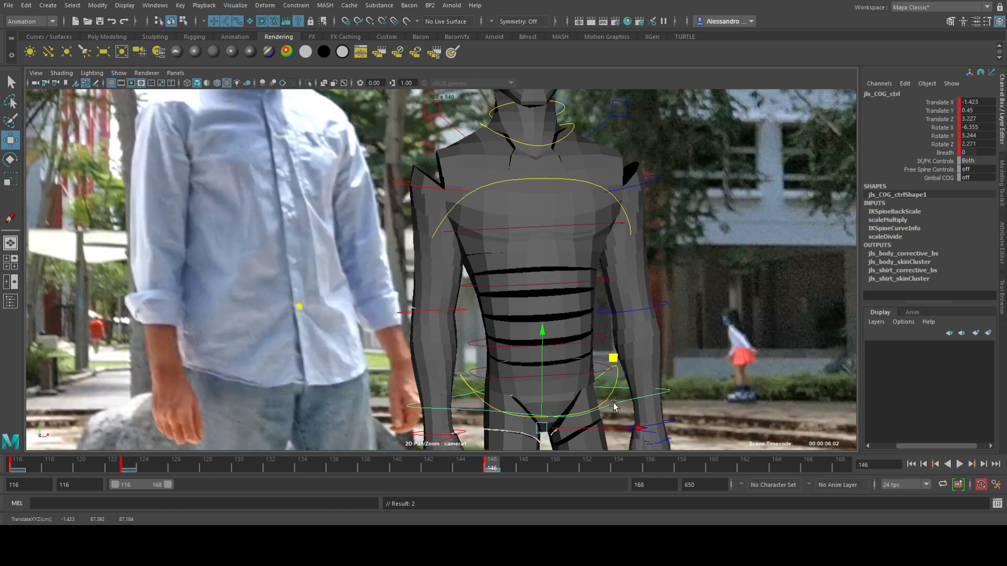
- Rotate the COG control at frame 146 to about X -7.108, Y 8.107, Z 1.946 and key the pose
key(e)
drag(595, 443, 564, 408)
key(s)
key(comma)
key(period)
key(comma)
key(period)
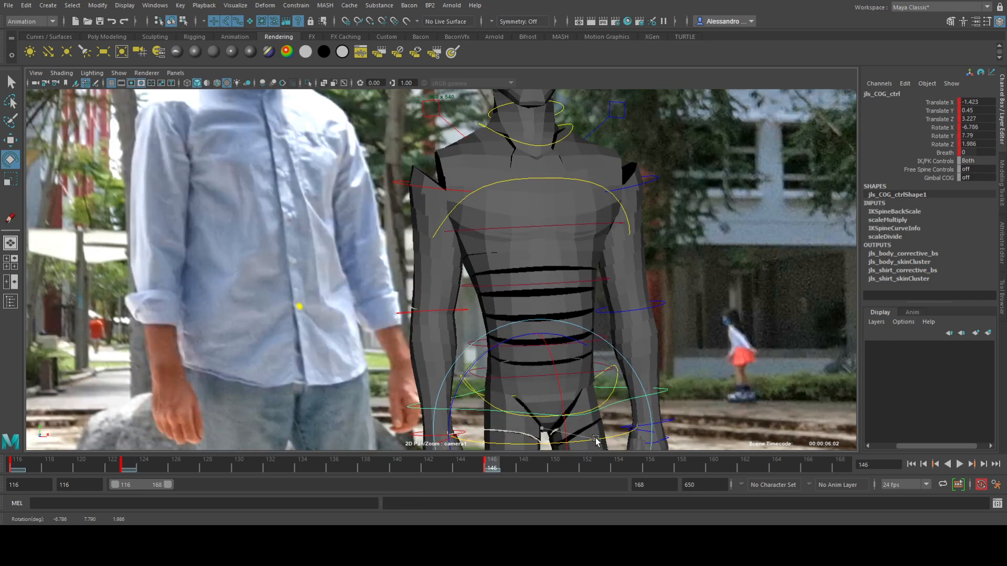
drag(596, 440, 580, 441)
key(s)
key(s)
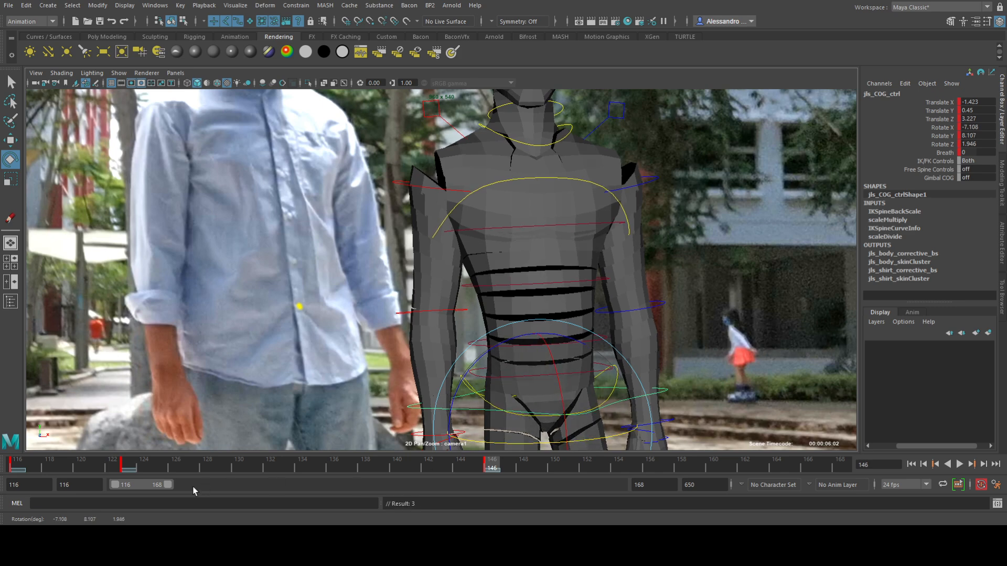
- Shift the playback range to frames 145–280
drag(141, 487, 91, 483)
drag(182, 490, 232, 487)
key(q)
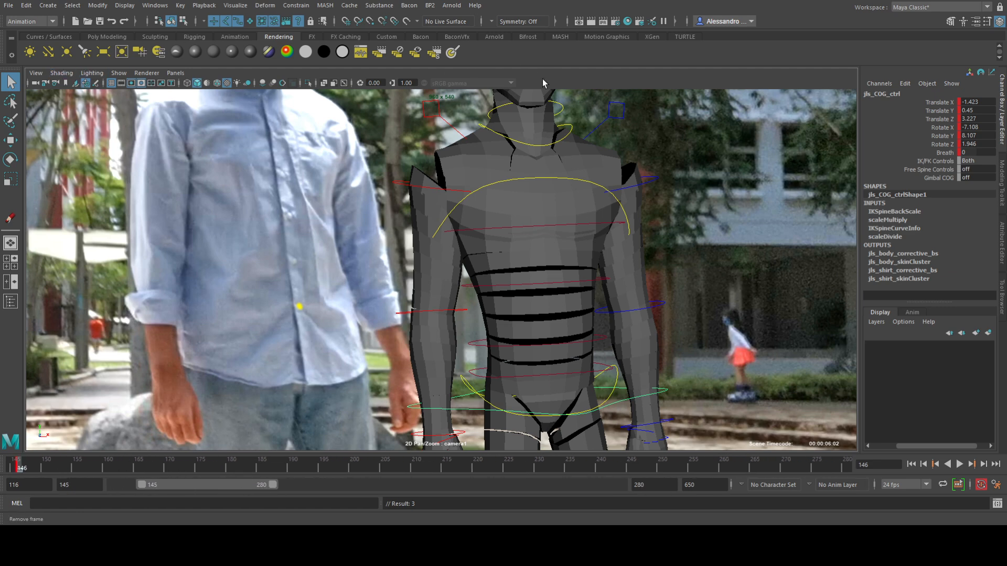
- Activate the Grease Pencil briefly at frame 150 to refresh its timeline frame marks, and return to the Select tool at frame 146
click(46, 465)
click(577, 74)
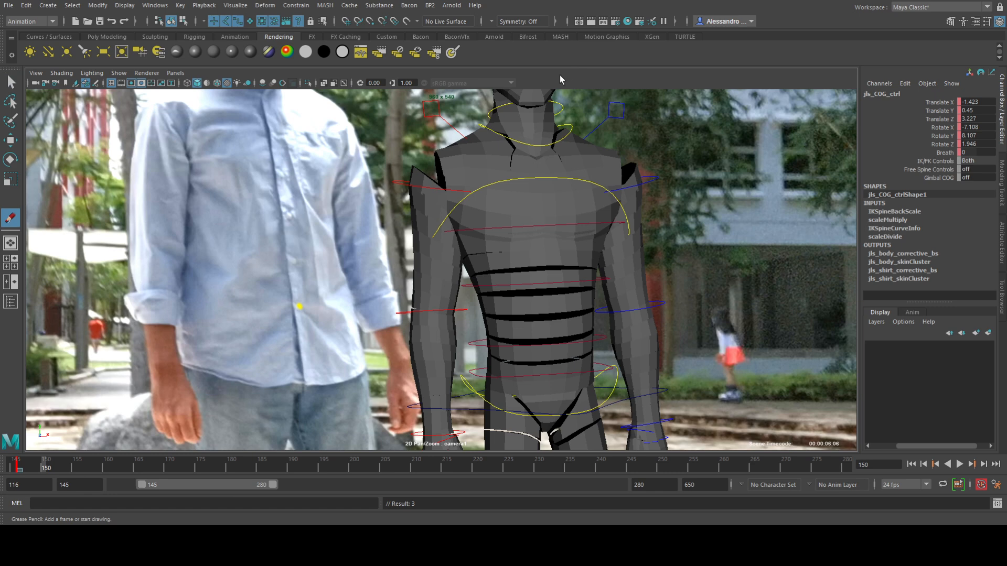
click(199, 325)
key(q)
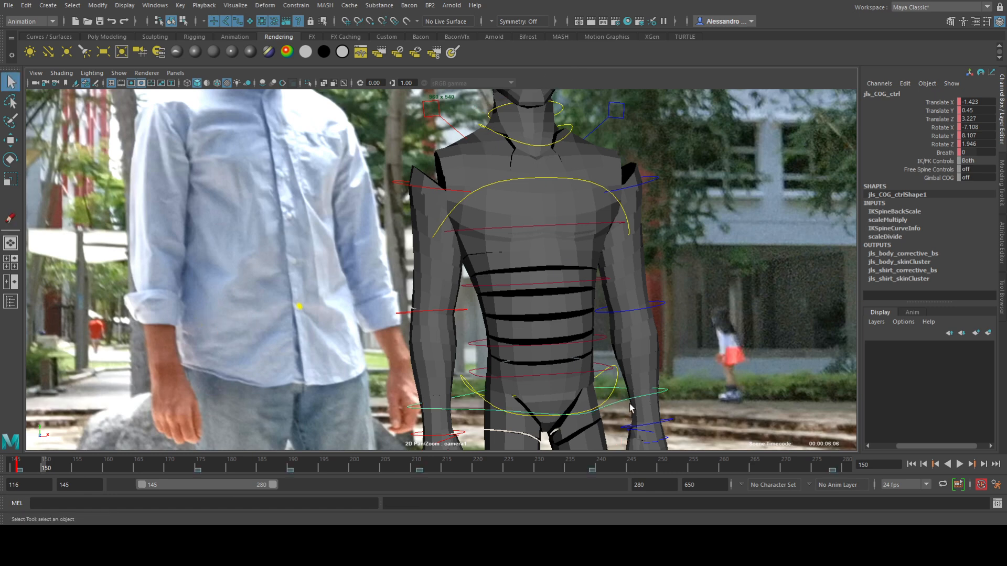
key(comma)
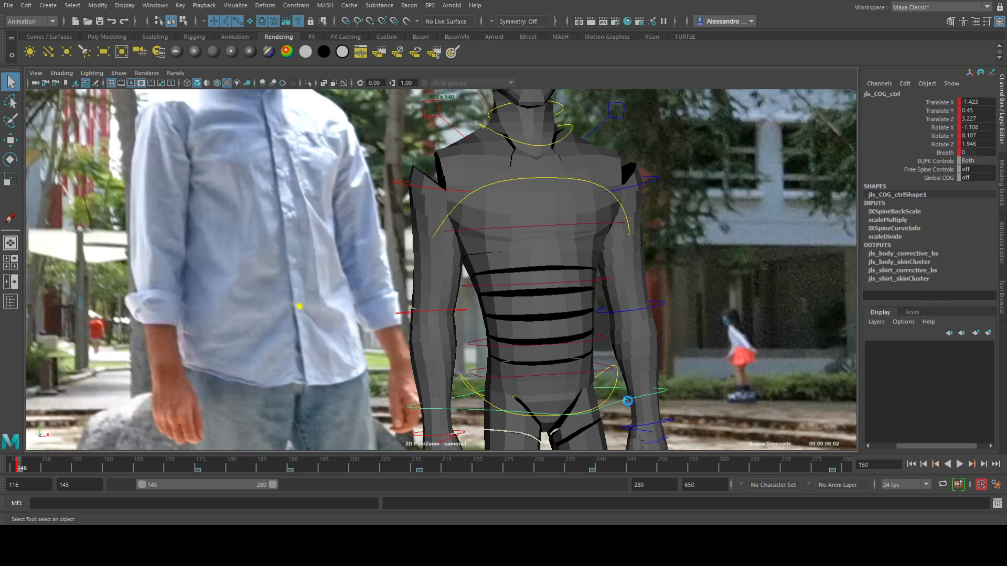
- Move the COG control at frame 175 to about Translate X -2.087, Y 0.335, following the button's shift from frame 146
click(201, 468)
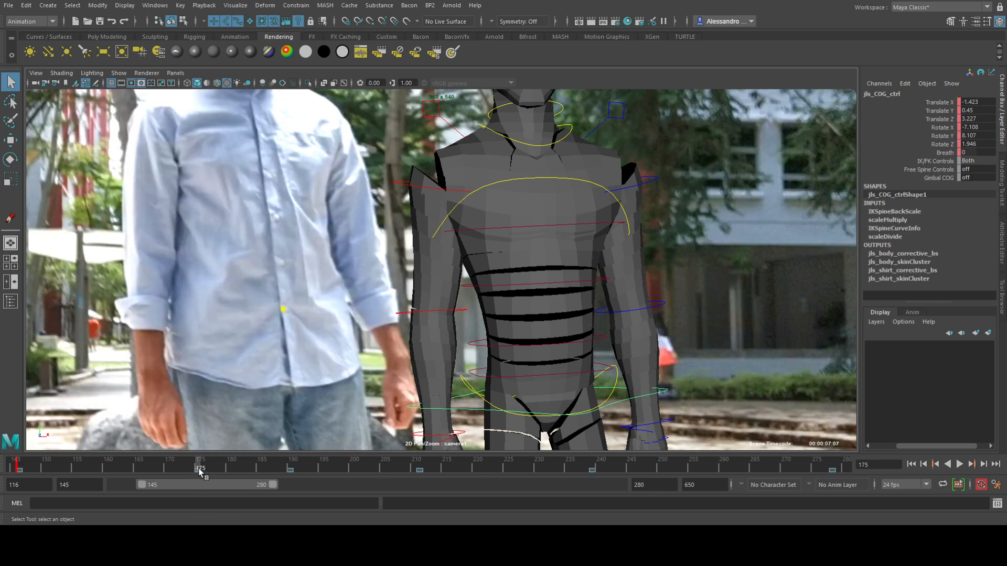
key(comma)
key(period)
key(w)
drag(616, 427, 541, 400)
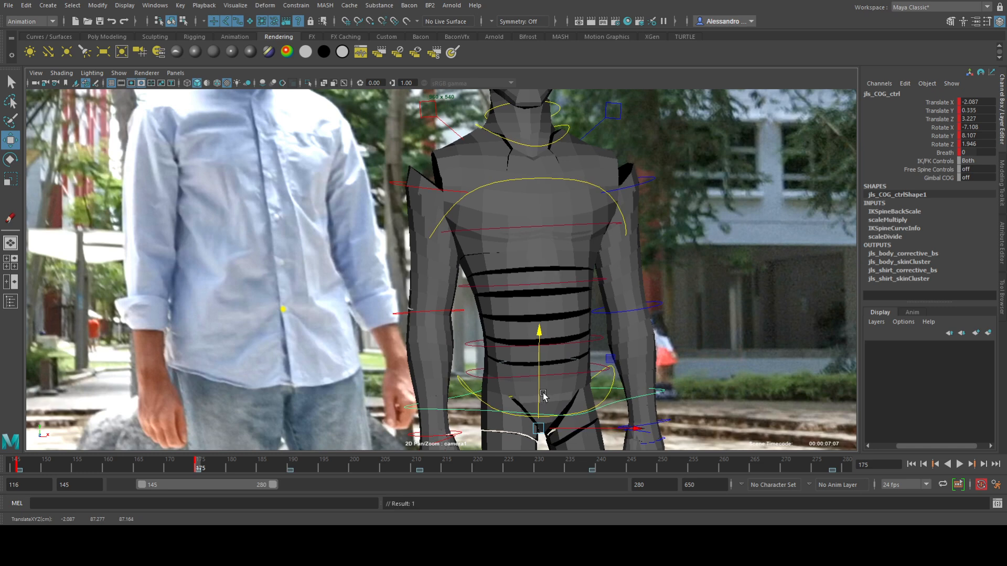
- Rotate the COG control to about X -6.92, Y 3.541, Z 2.908 at frame 175 and X -7.128, Y 8.686, Z 1.874 at frame 146
key(e)
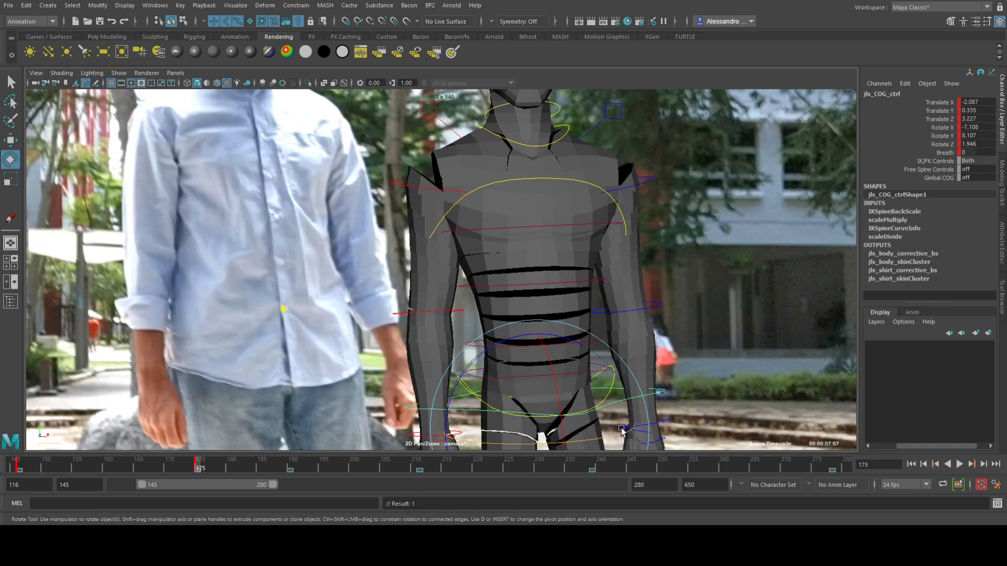
drag(617, 435, 608, 436)
drag(569, 341, 569, 344)
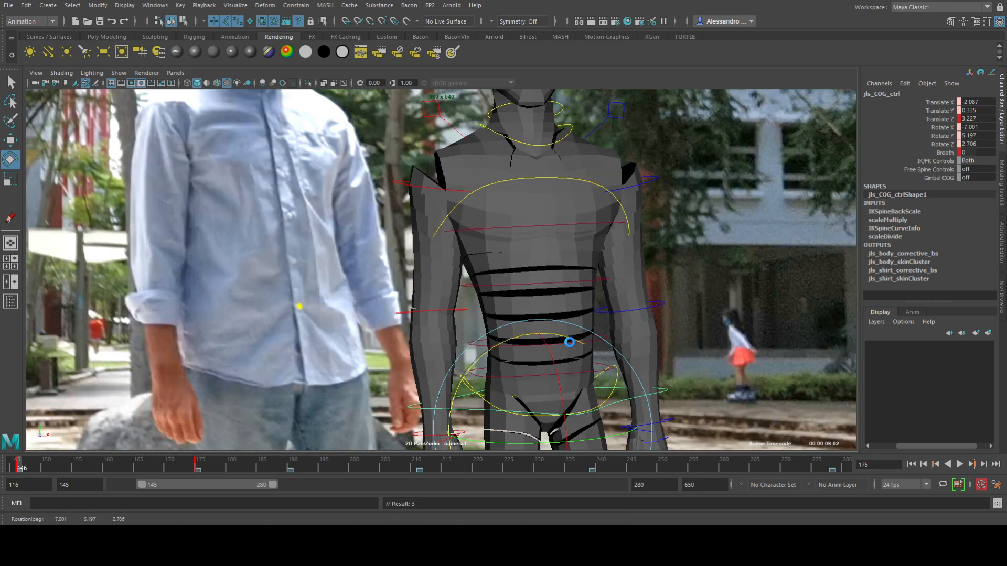
key(period)
key(comma)
click(544, 444)
drag(545, 445, 586, 442)
key(period)
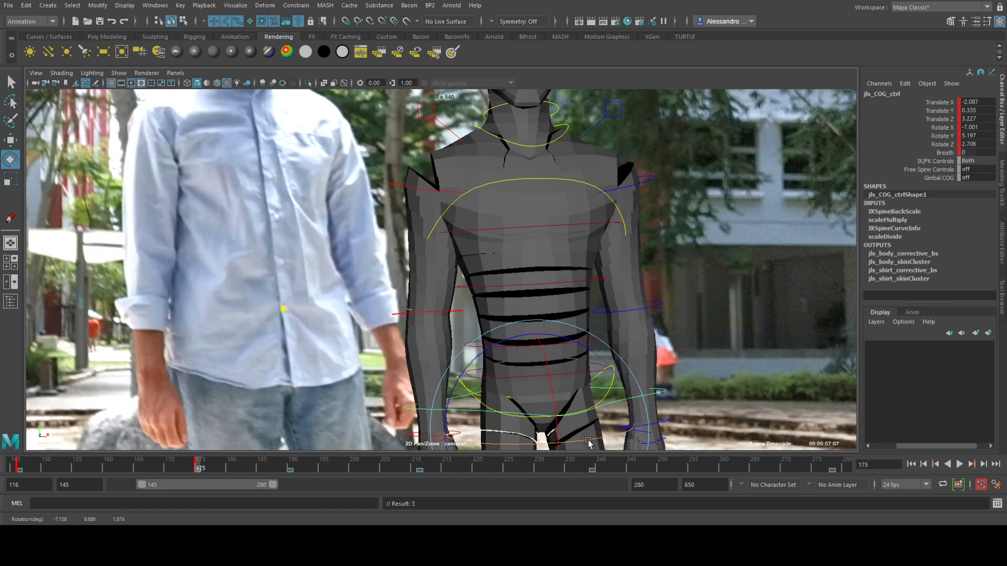
key(comma)
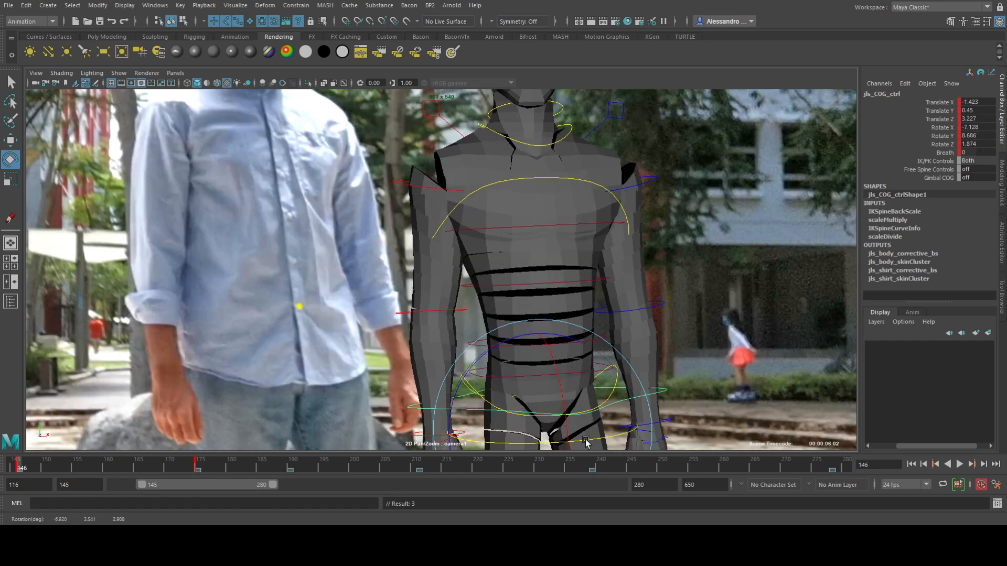
key(period)
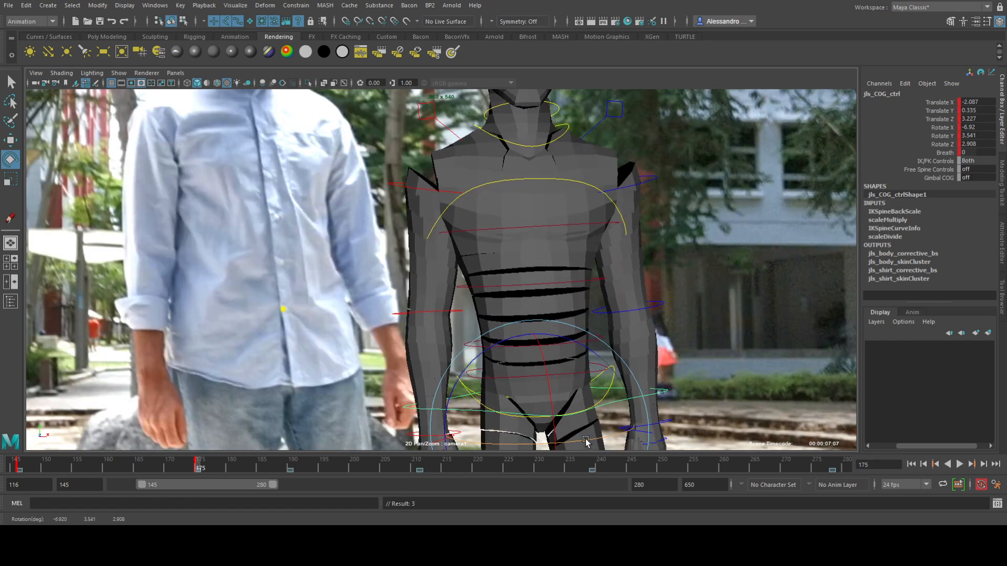
- Copy the COG control's frame 175 pose to a key at frame 190 and compare the actor between both frames
middle_click(291, 466)
key(s)
key(comma)
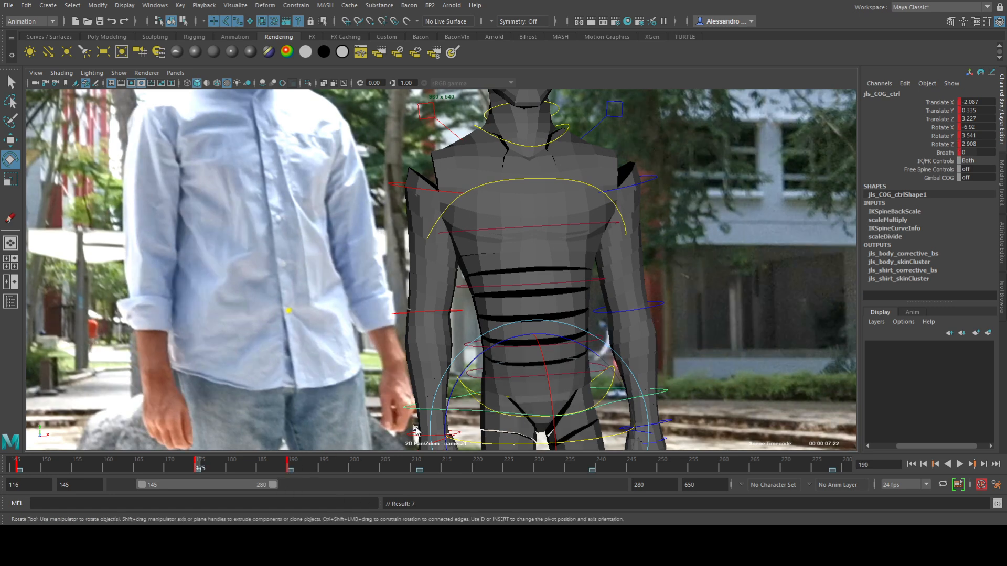
key(period)
key(comma)
key(period)
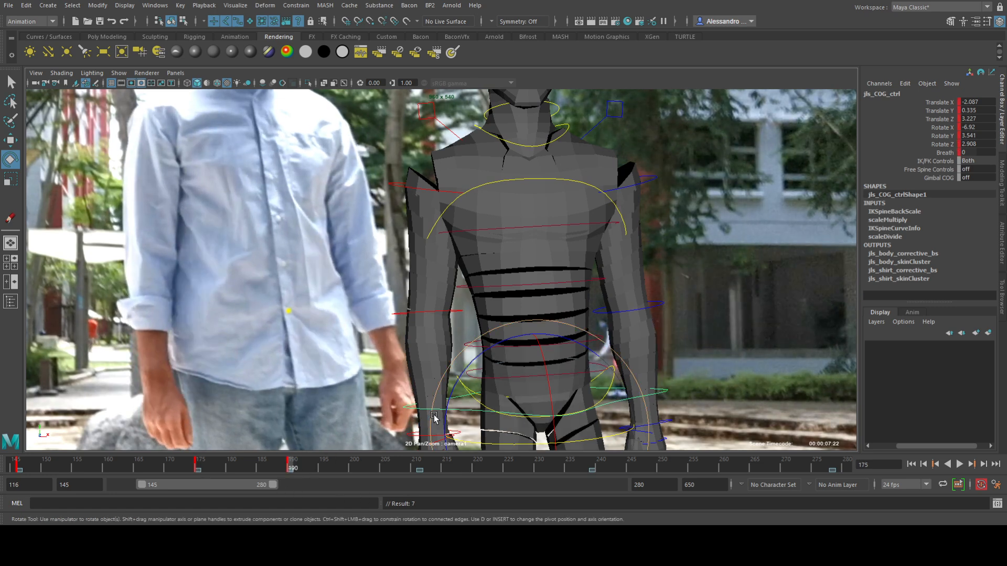
key(comma)
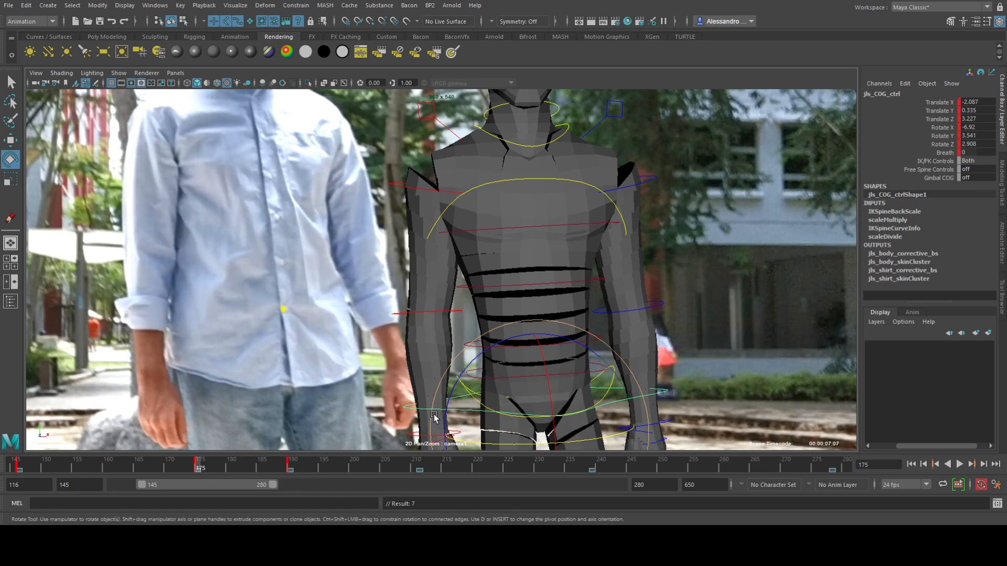
key(period)
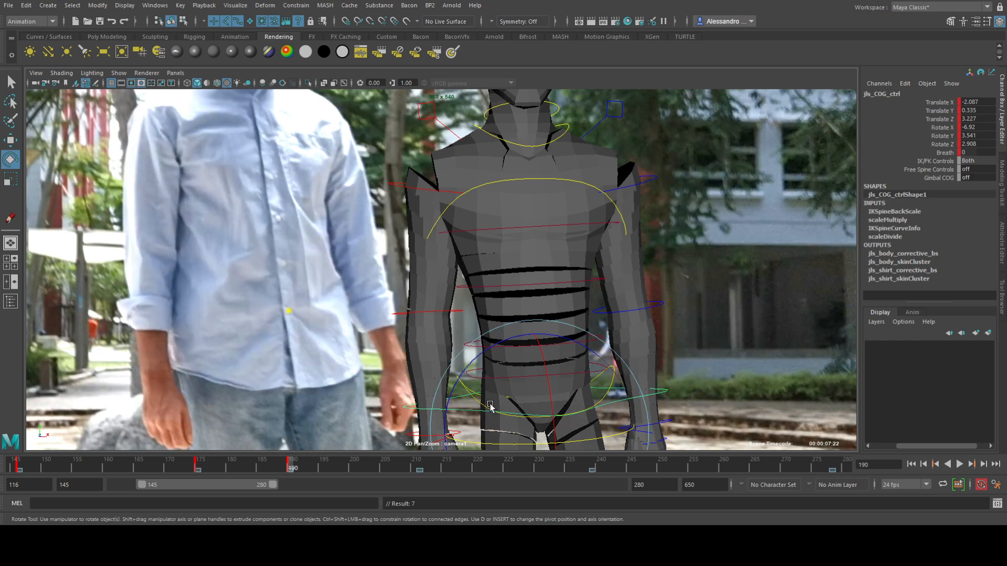
- Move the COG control at frame 190 to about Translate X -1.892, Y 0.178 and compare it with frame 175
middle_drag(490, 404, 463, 288)
right_drag(463, 288, 698, 364)
middle_drag(697, 365, 588, 334)
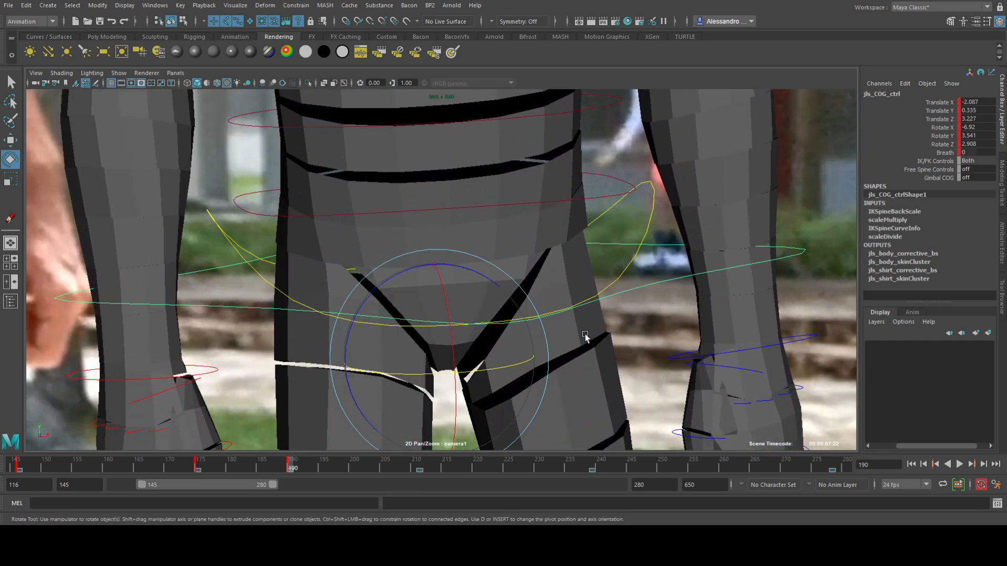
key(w)
drag(502, 355, 505, 362)
drag(439, 332, 442, 331)
middle_drag(477, 311, 501, 336)
right_drag(512, 337, 373, 243)
middle_drag(373, 242, 388, 317)
key(comma)
key(period)
key(comma)
key(period)
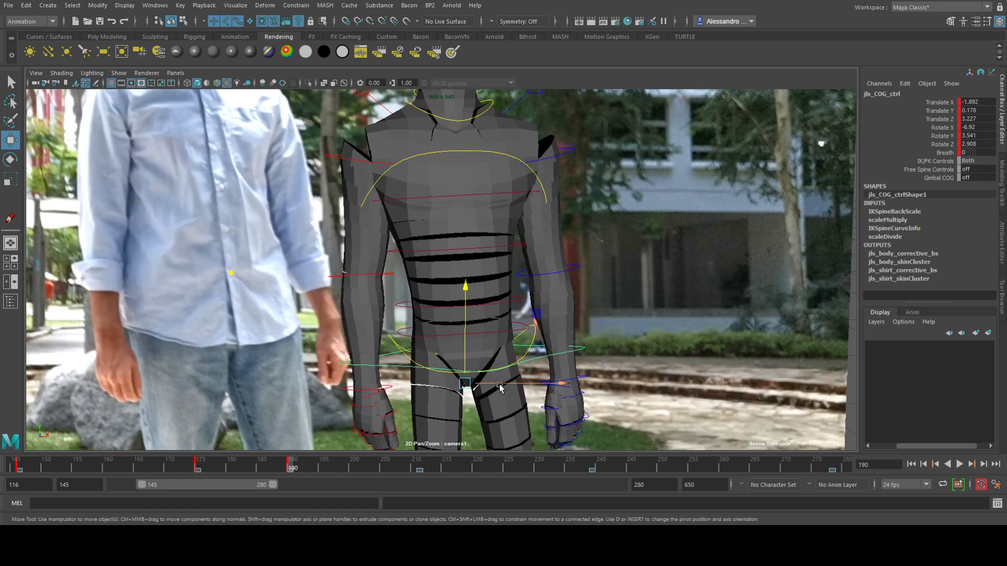
- Rotate the COG control at frame 190 to about X -6.979, Y 4.737, Z 2.762 and key its rotation
key(e)
drag(491, 398, 493, 398)
key(shift+e)
key(comma)
key(period)
key(comma)
- Key the COG control at frame 211, rotated to about X -7.124, Y 3.616, Z 2.883 and moved to about X -2.011, Y -0.07
click(420, 466)
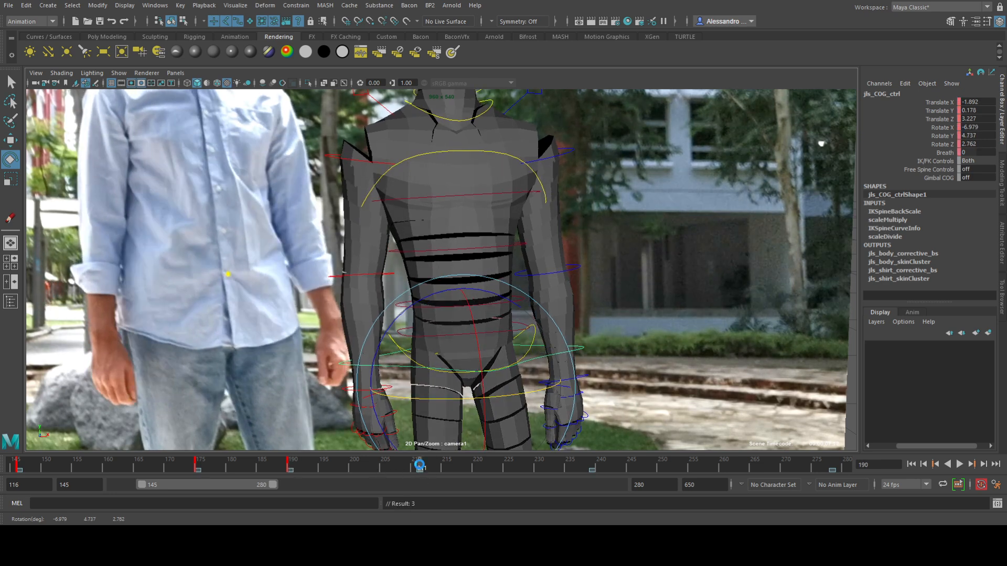
key(s)
drag(505, 391, 515, 394)
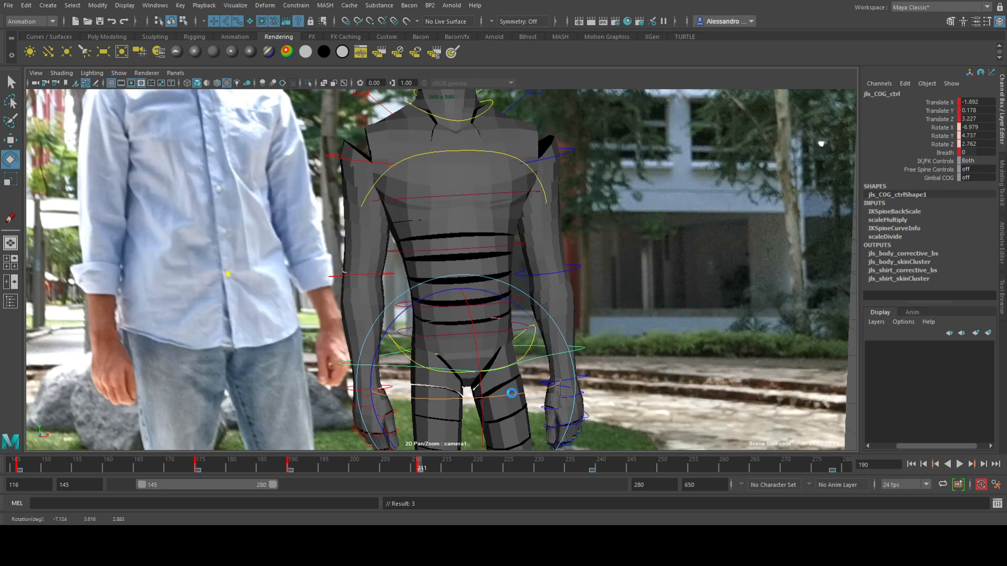
key(w)
drag(511, 383, 466, 362)
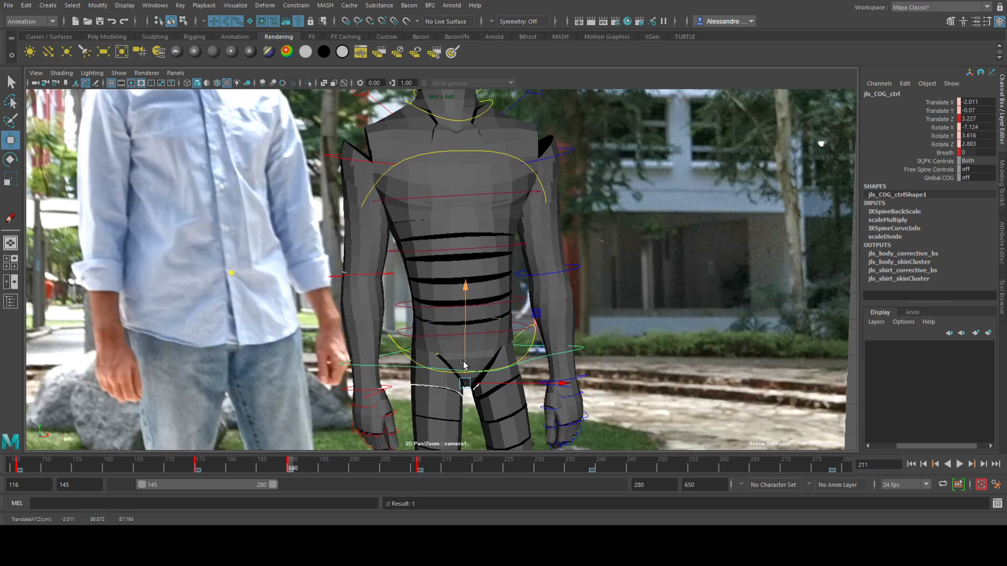
- Key the COG control at frame 239 and move it to about Translate X -0.578
drag(292, 462, 420, 468)
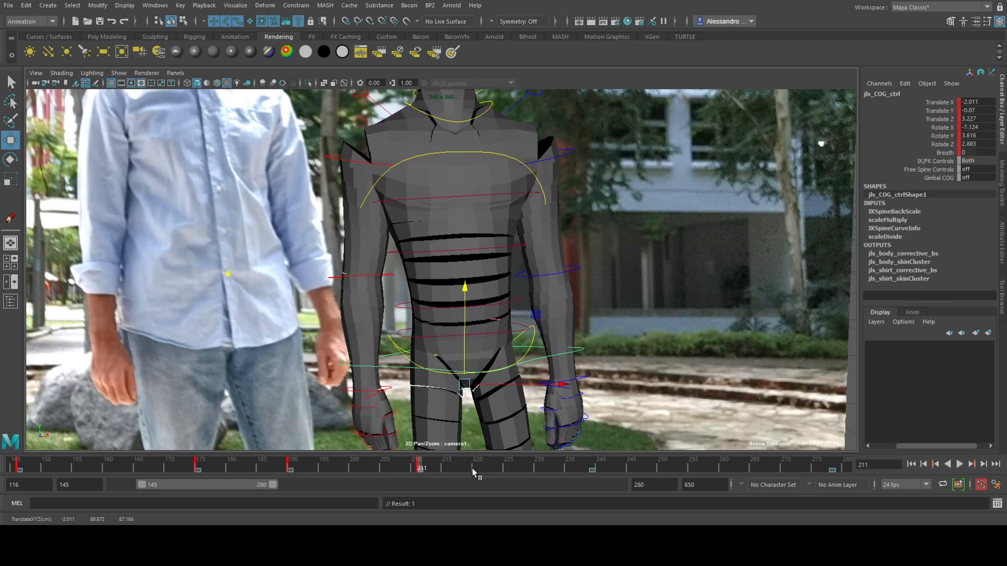
click(593, 466)
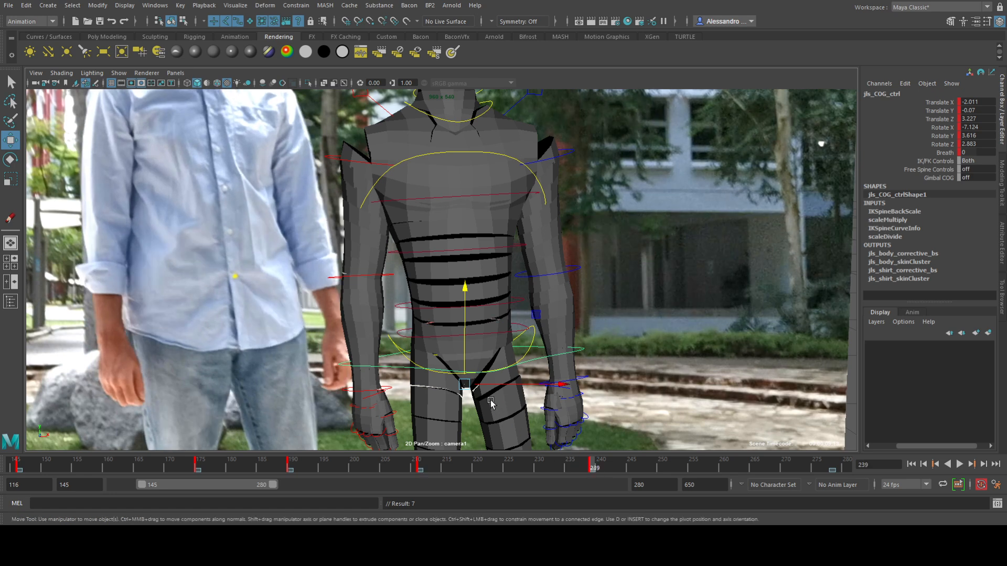
key(.)
drag(513, 388, 518, 385)
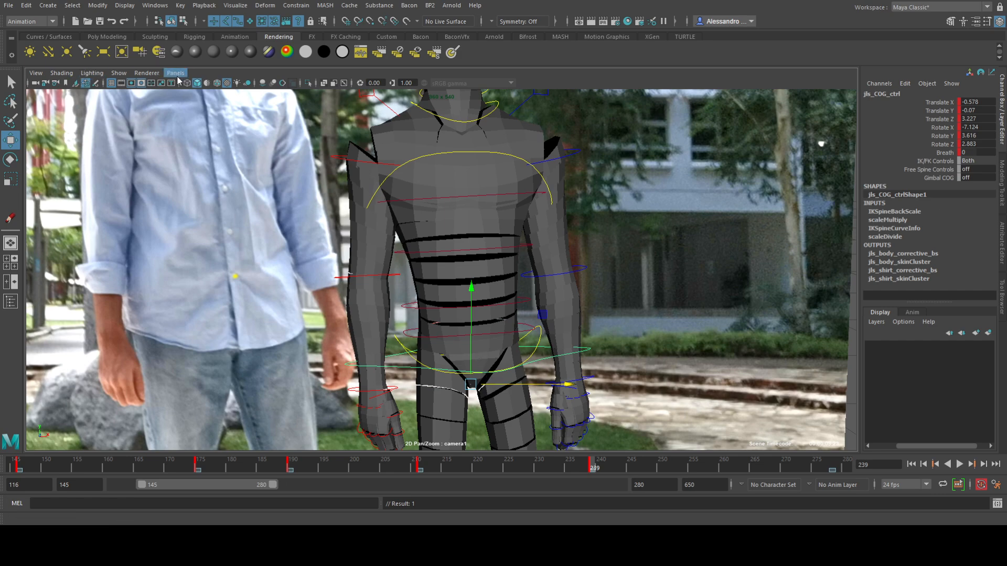
- Move the COG control to about Translate Z 4.428 in the perspective view and return to the camera1 view
click(319, 90)
alt+drag(418, 224, 355, 253)
scroll(357, 229, up, 5)
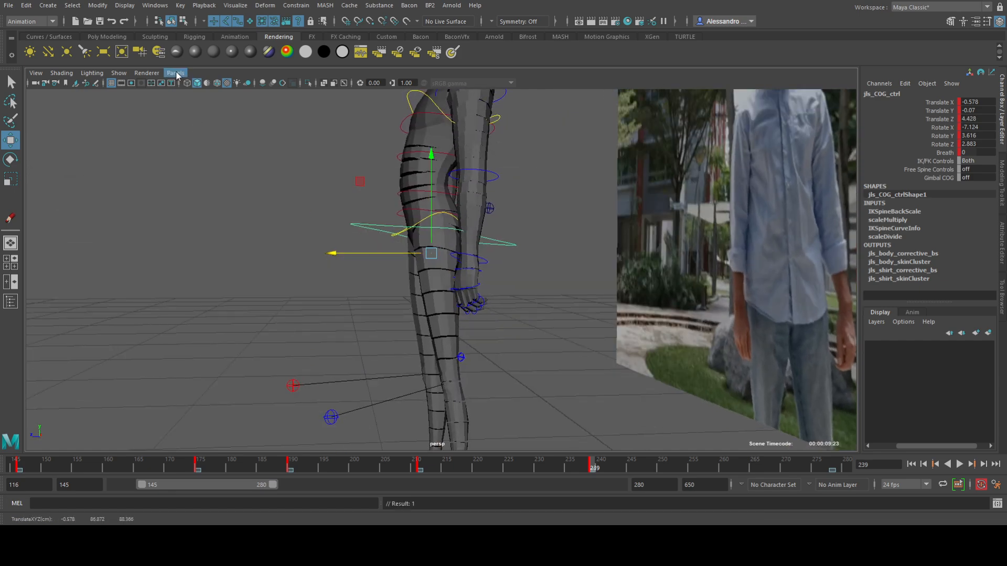
click(307, 88)
- Compare frames 211 and 239 and rotate the COG control at frame 239 to about X -7.466, Y 3.922, Z 2.845
key(comma)
key(period)
key(comma)
key(period)
key(comma)
key(period)
key(comma)
key(period)
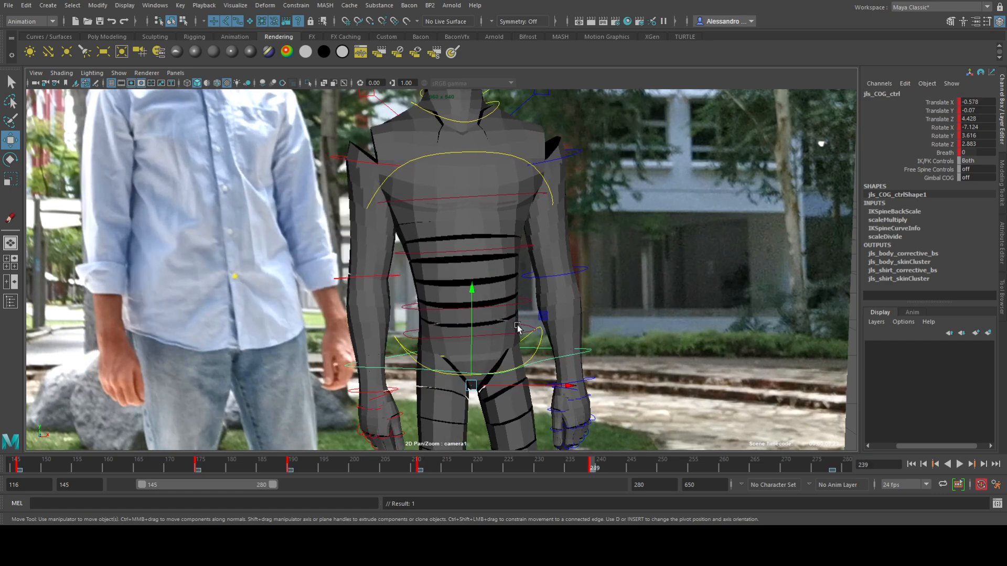
key(e)
drag(505, 399, 499, 394)
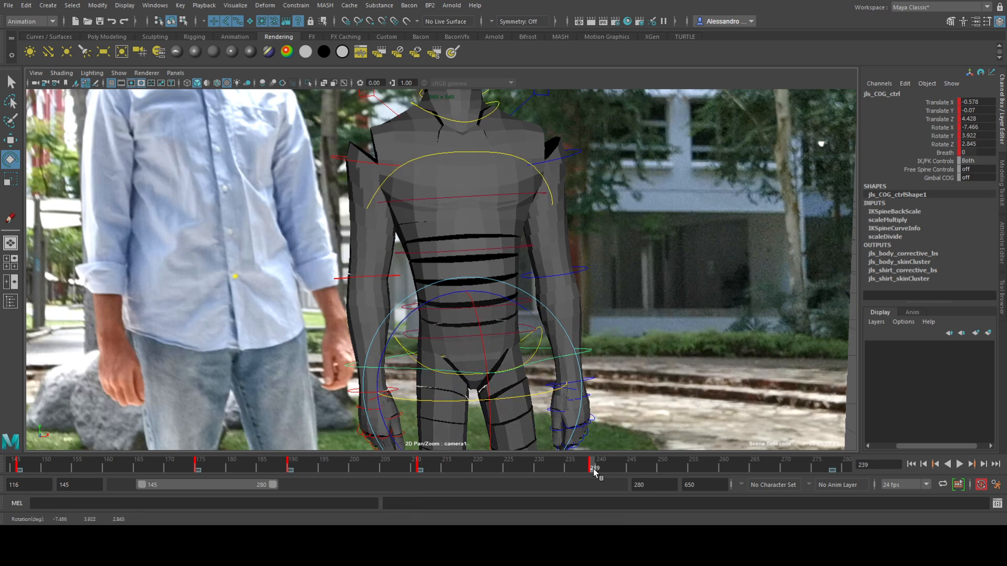
- Key the COG control at frame 278 and rotate it to about X -7.413, Y 2.881, Z 2.981
key(alt+v)
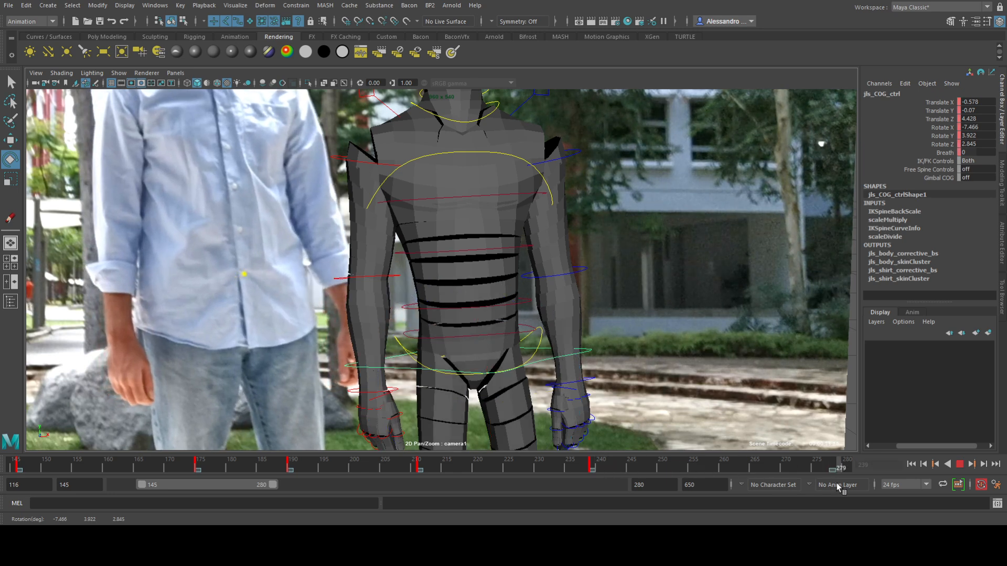
key(alt+v)
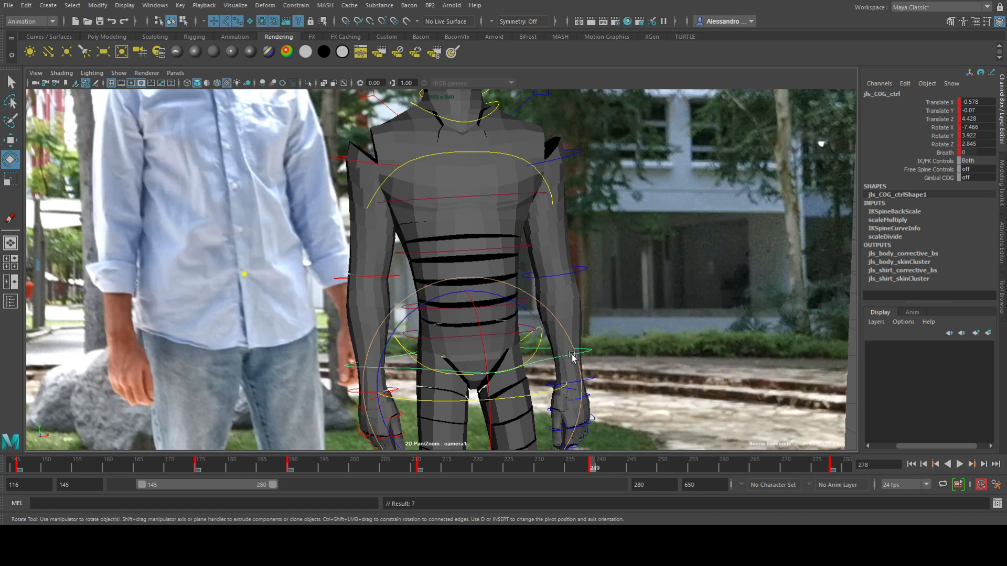
key(.)
drag(528, 396, 528, 387)
- Move the COG control at frame 278 to about Translate X 0.487, Y 0.283, key it and compare it with frame 239
key(w)
key(s)
drag(478, 362, 511, 386)
key(s)
key(comma)
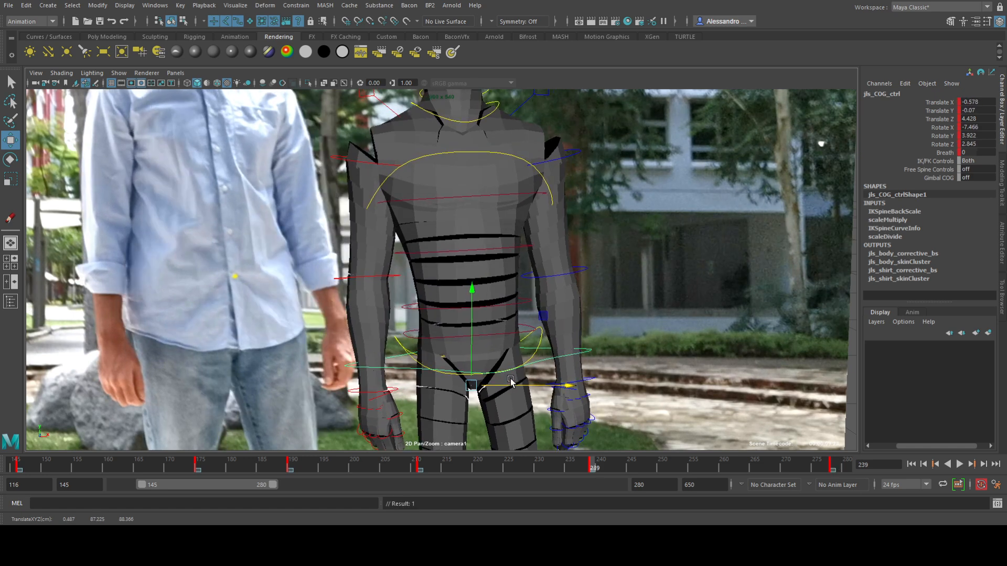
key(period)
key(comma)
key(period)
key(comma)
key(period)
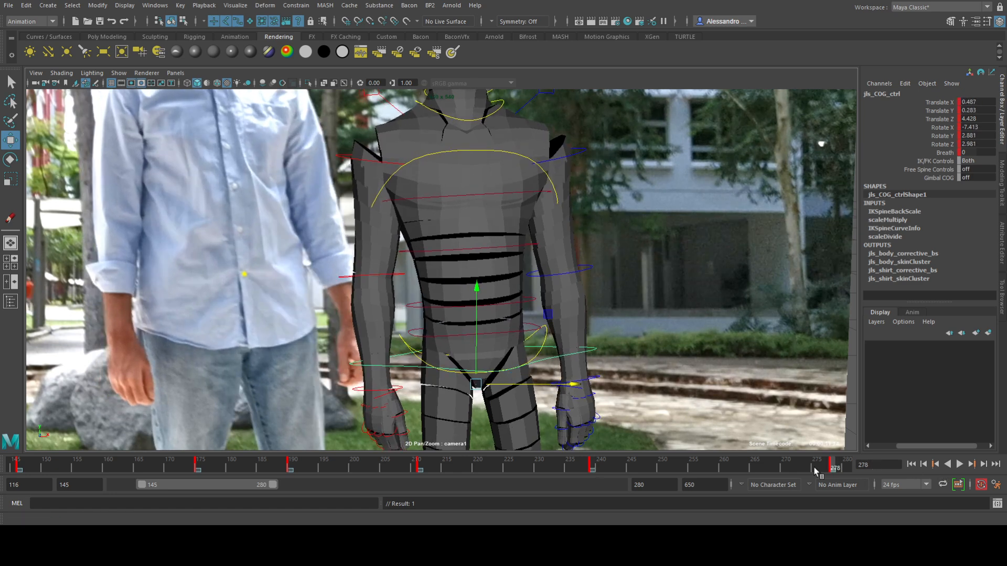
- Widen the playback range to frames 116–282 and review the COG keys, ending in the full camera view
drag(262, 485, 234, 486)
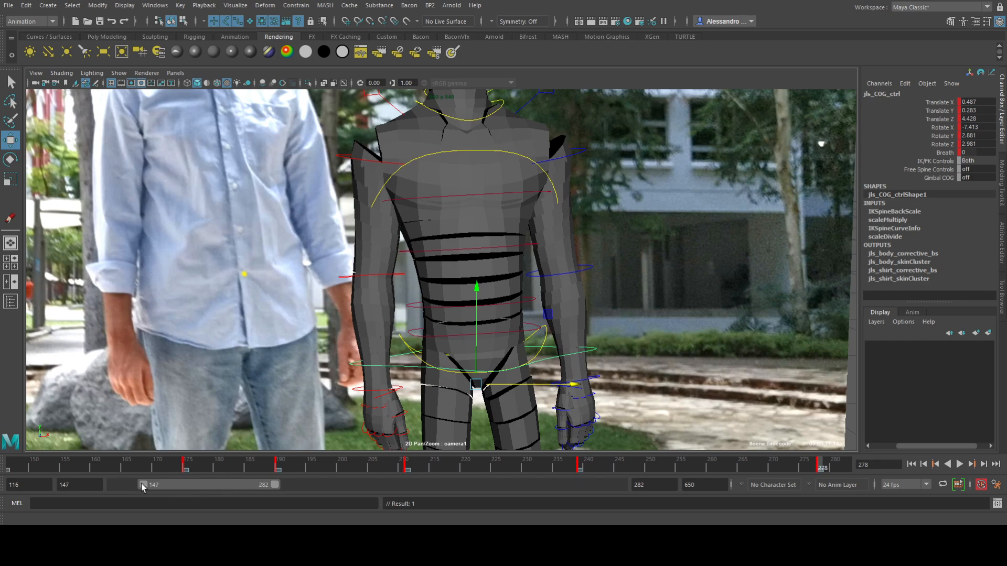
drag(141, 484, 99, 485)
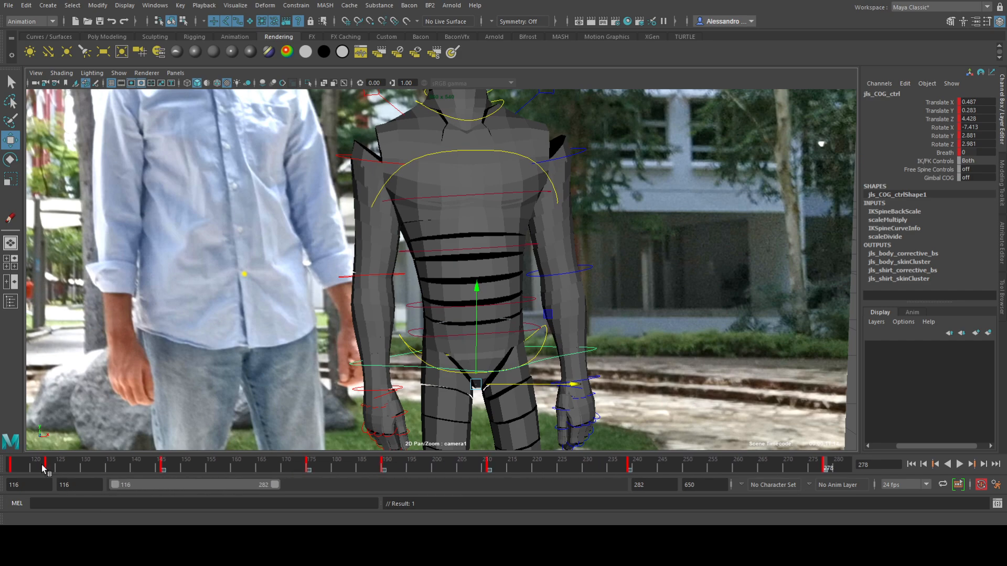
click(11, 465)
key(period)
key(comma)
key(period)
key(period)
key(backslash)
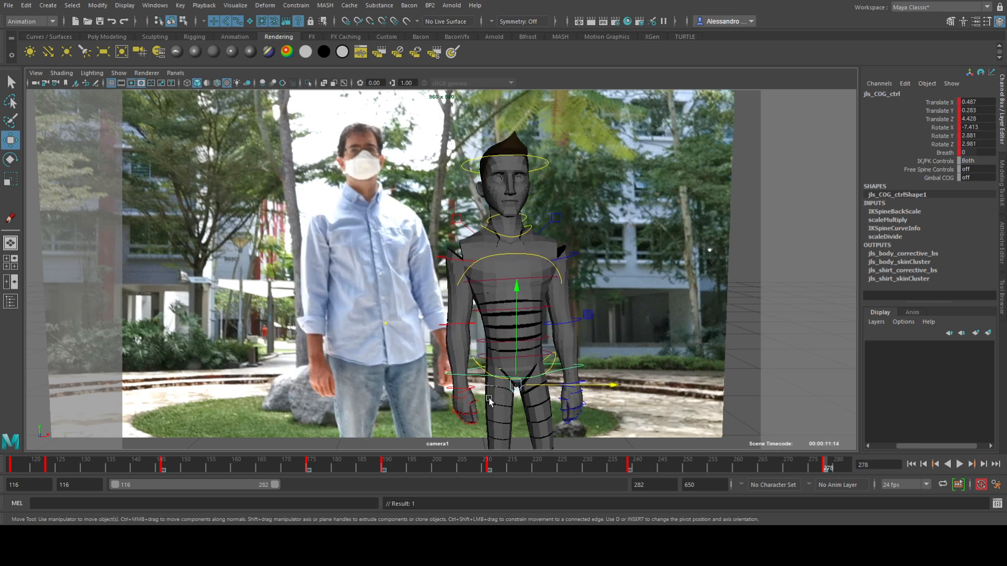
- Set the playback range to frames 278–444 and save the scene
drag(238, 488, 392, 491)
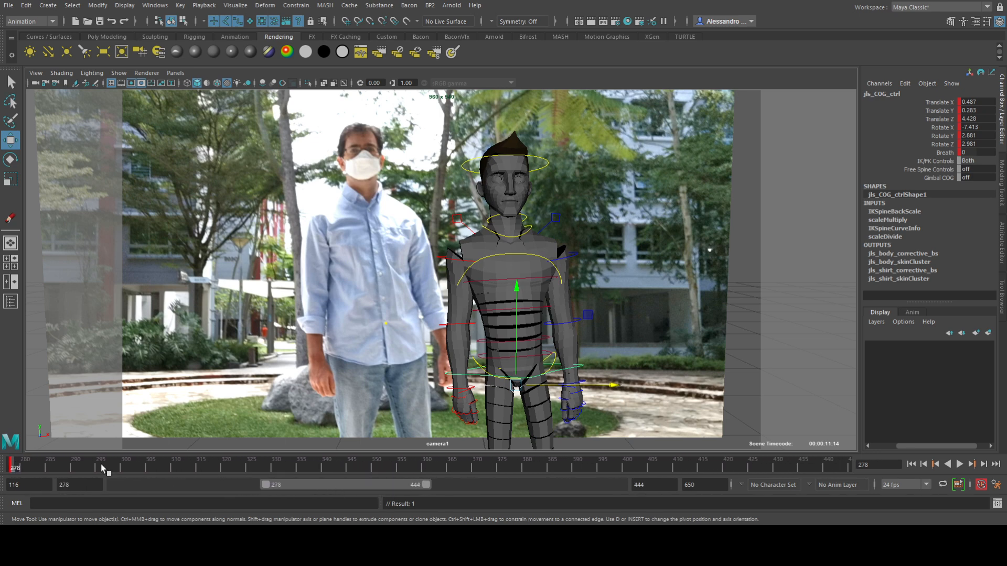
click(14, 6)
click(24, 48)
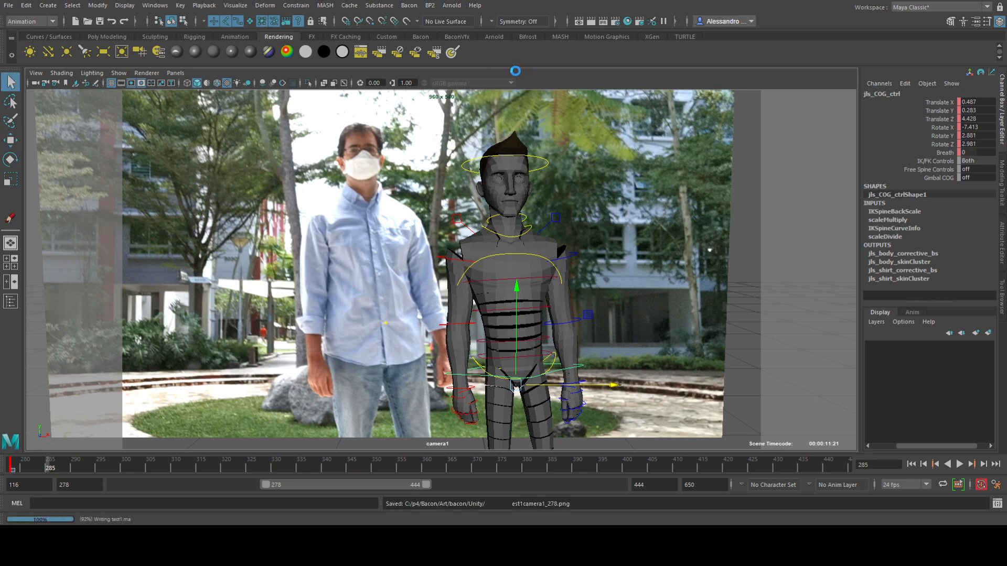
- Show the Grease Pencil frame markers and key the COG control at marked frame 309 in the zoomed camera view
key(w)
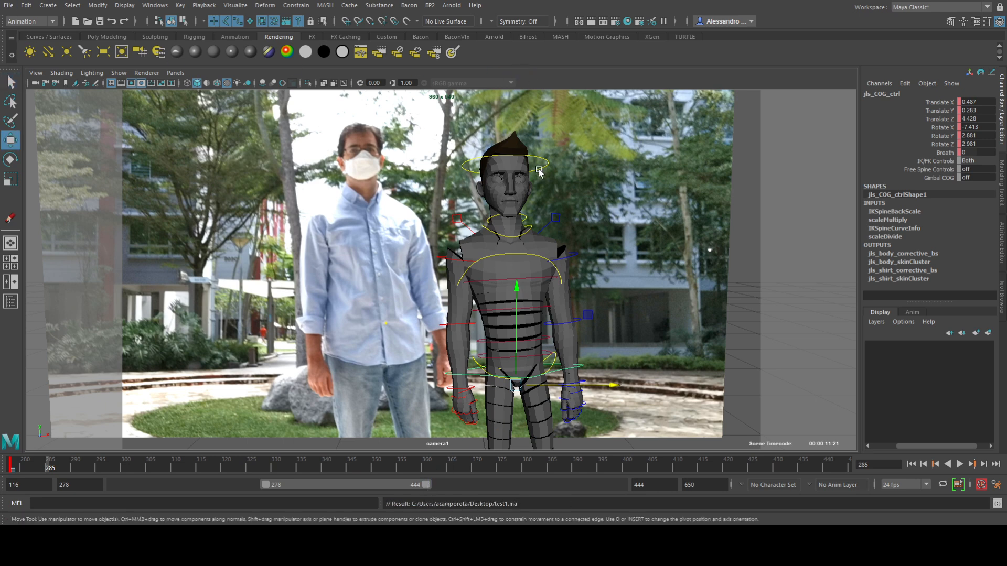
key(y)
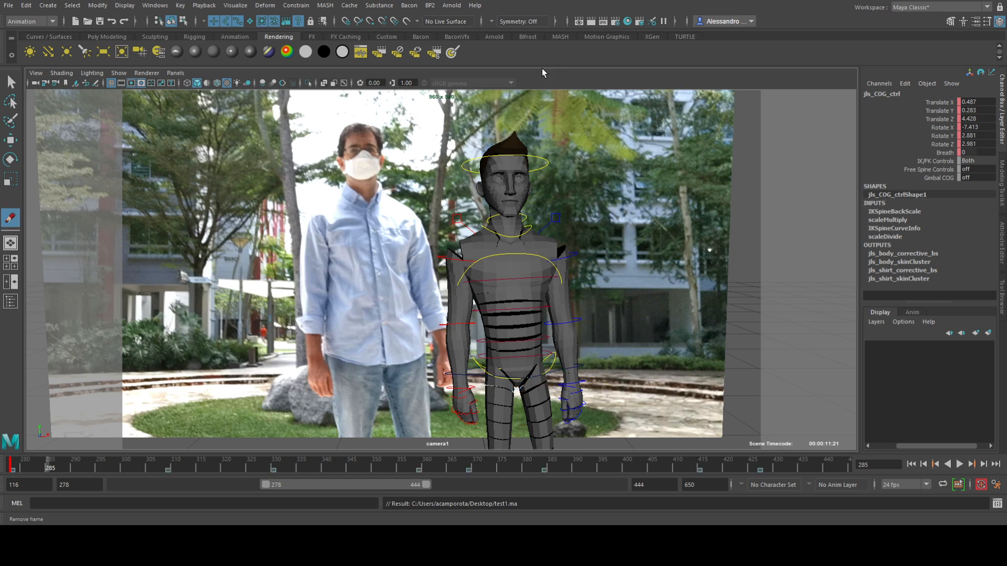
click(170, 467)
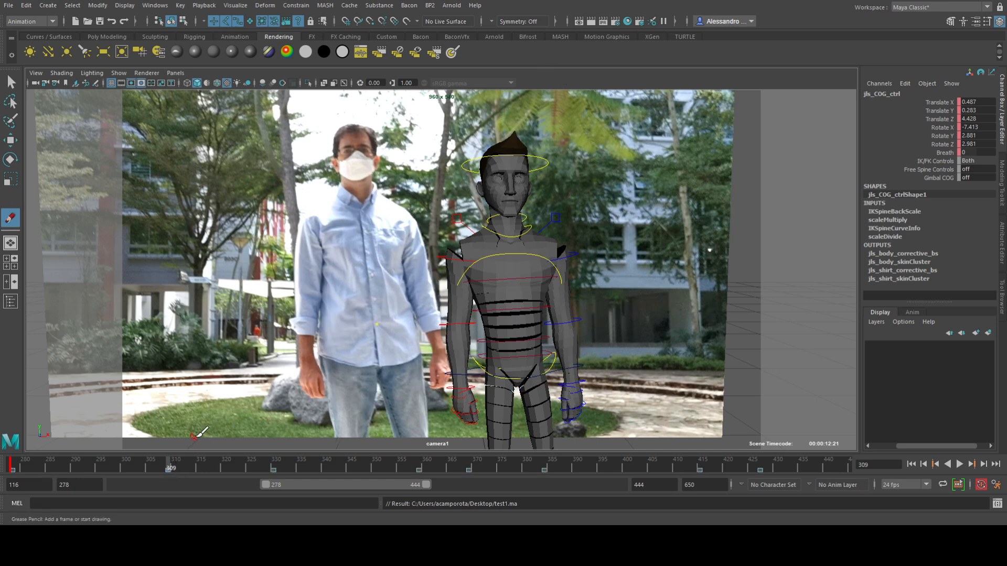
key(q)
key(s)
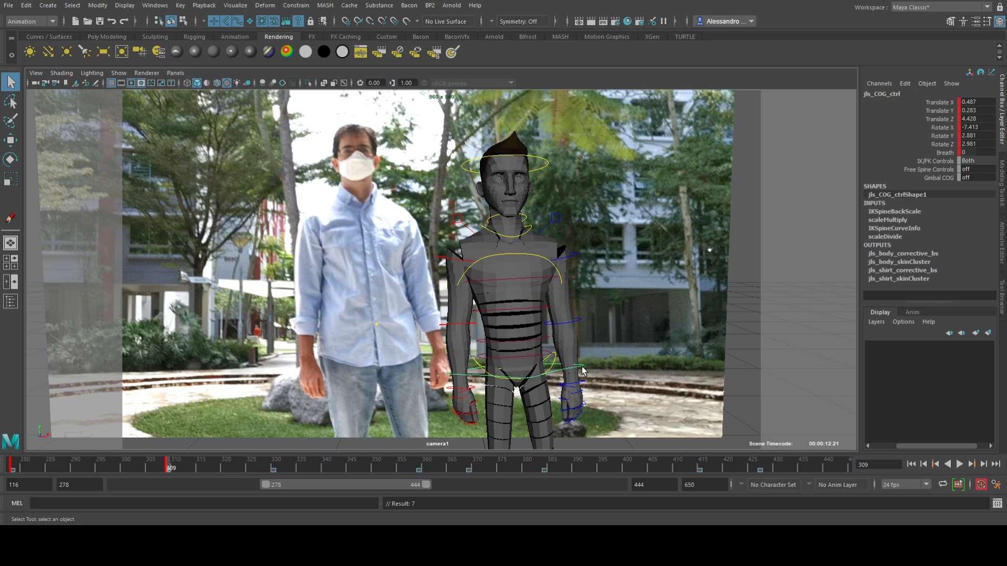
key(backslash)
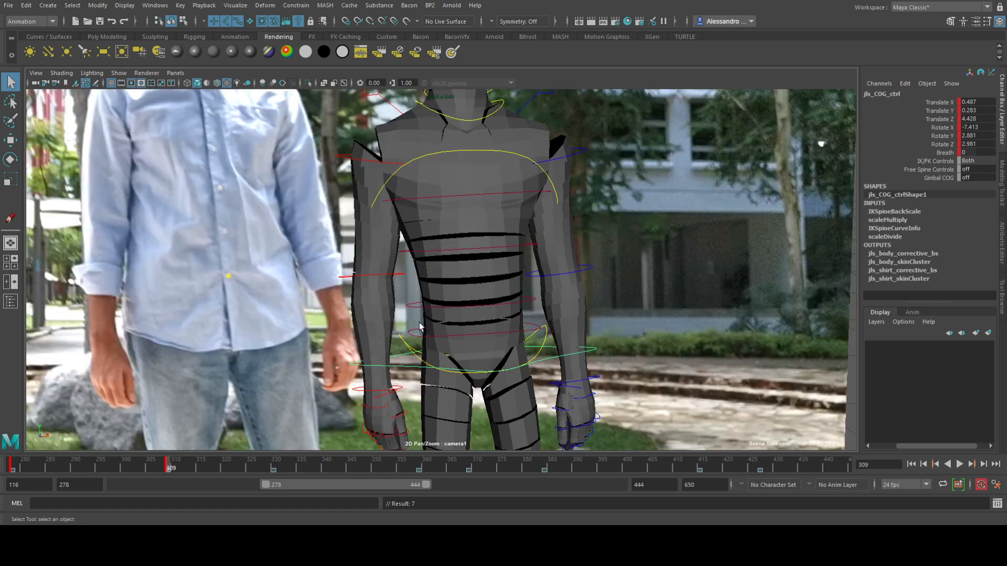
middle_drag(369, 305, 405, 316)
- Compare the actor with frame 278 and move the COG control at frame 309 to about Translate X -1.632, Y 0.05
key(comma)
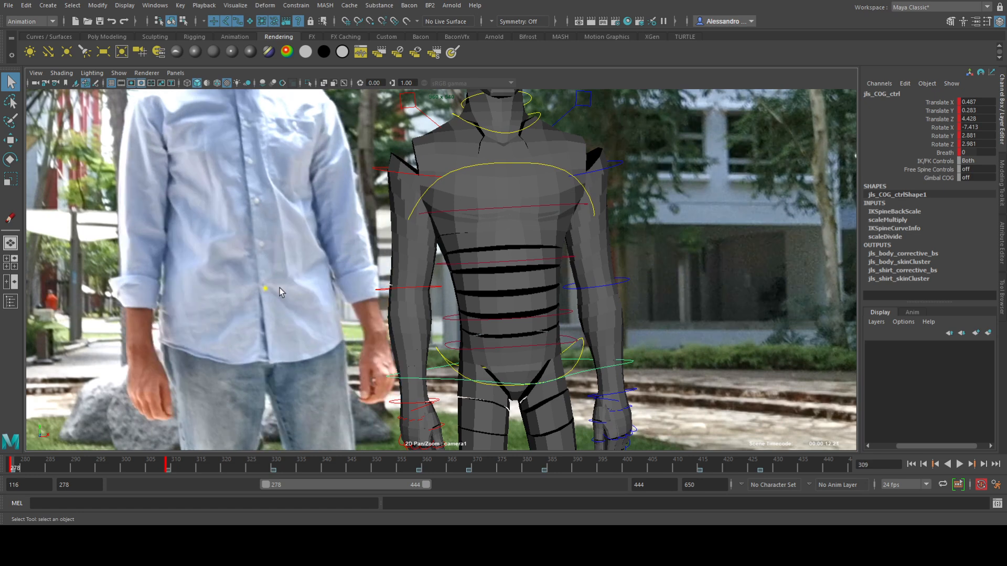
key(w)
drag(576, 394, 568, 396)
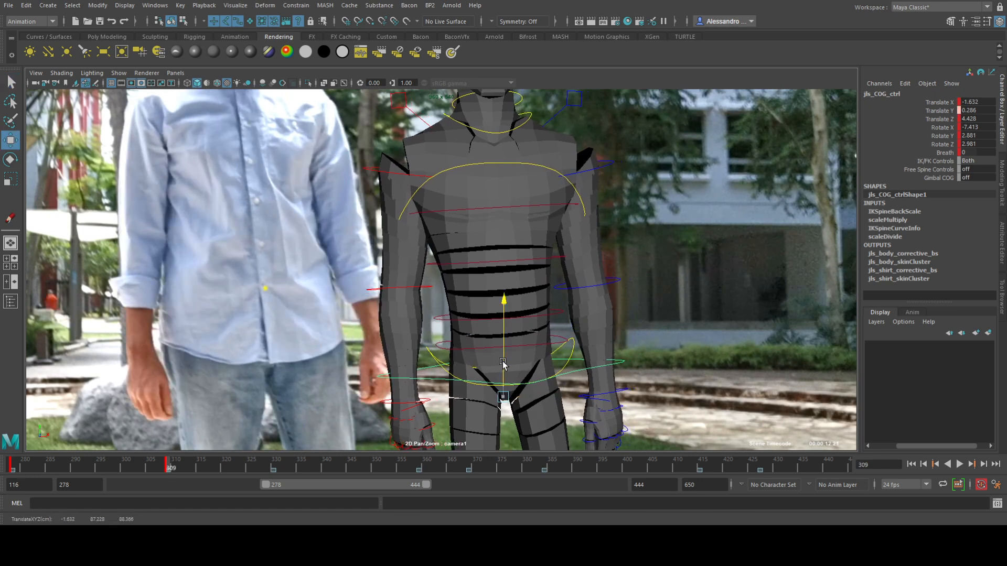
drag(503, 364, 503, 381)
- Rotate the COG control at frame 309 to about X -7.366, Y 2.092, Z 3.455 and compare it with frame 278
key(e)
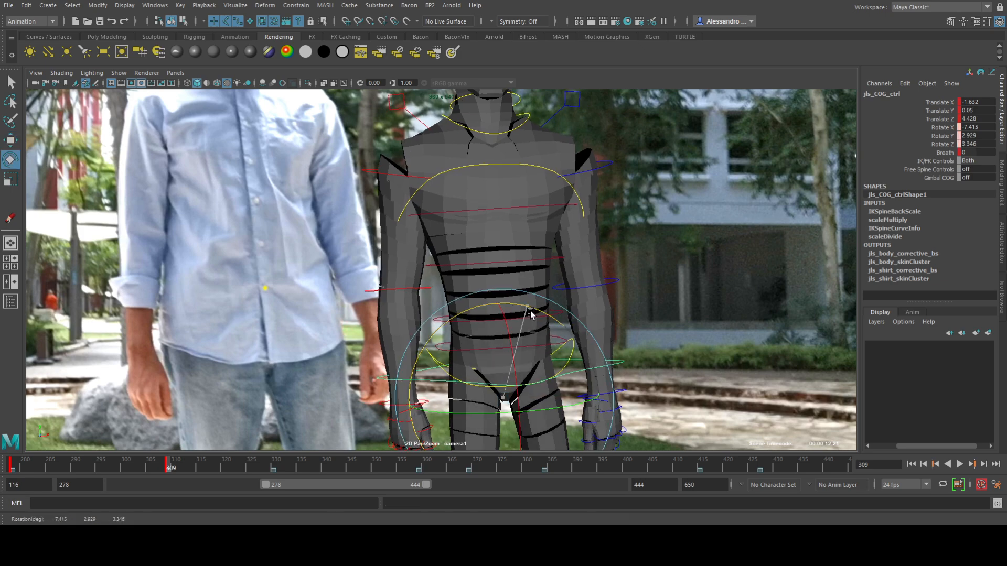
drag(530, 310, 541, 322)
key(comma)
key(period)
drag(584, 401, 533, 406)
key(comma)
key(period)
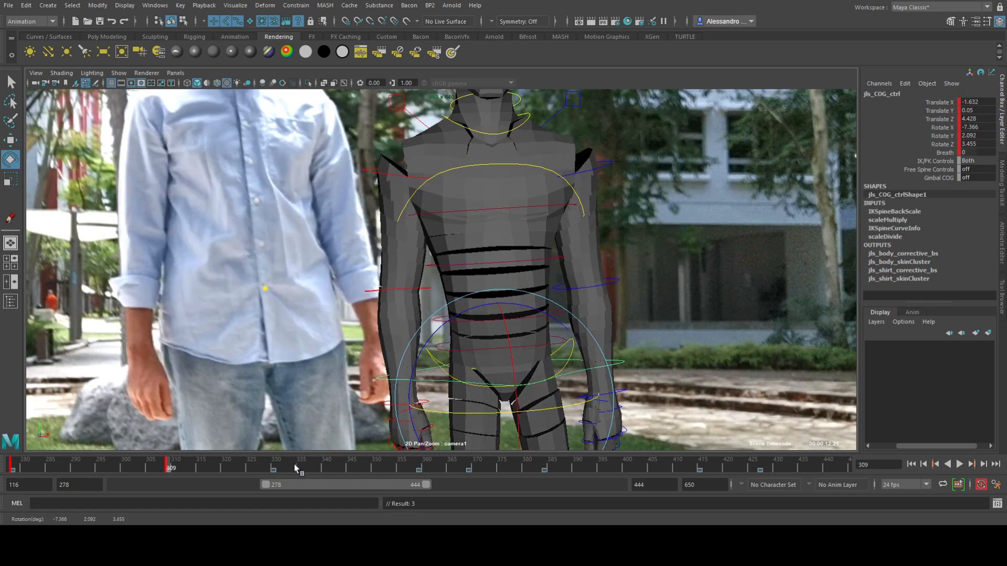
- Key the COG control at frame 330 and rotate it to about X -7.419, Y 2.99, Z 3.335
click(279, 468)
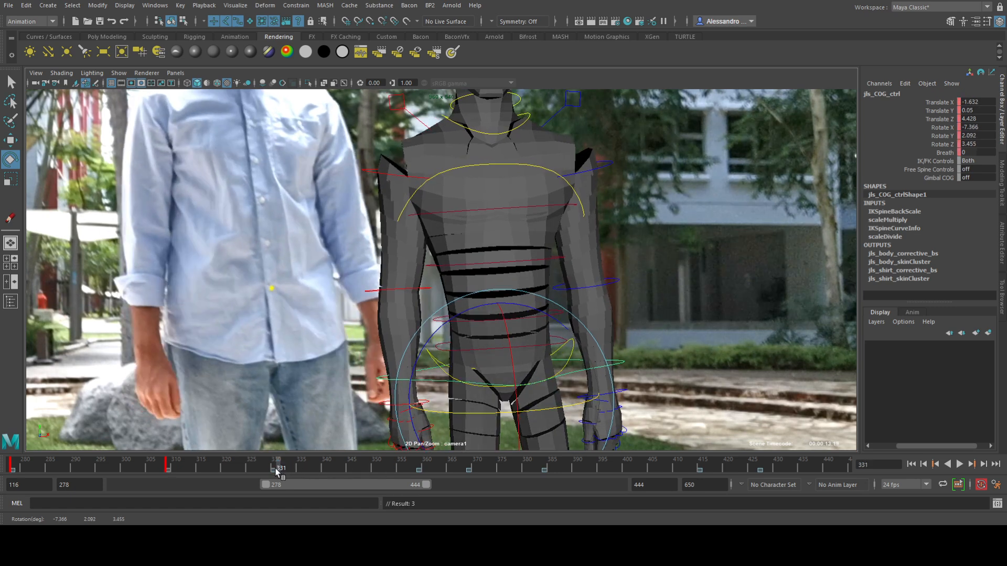
click(276, 469)
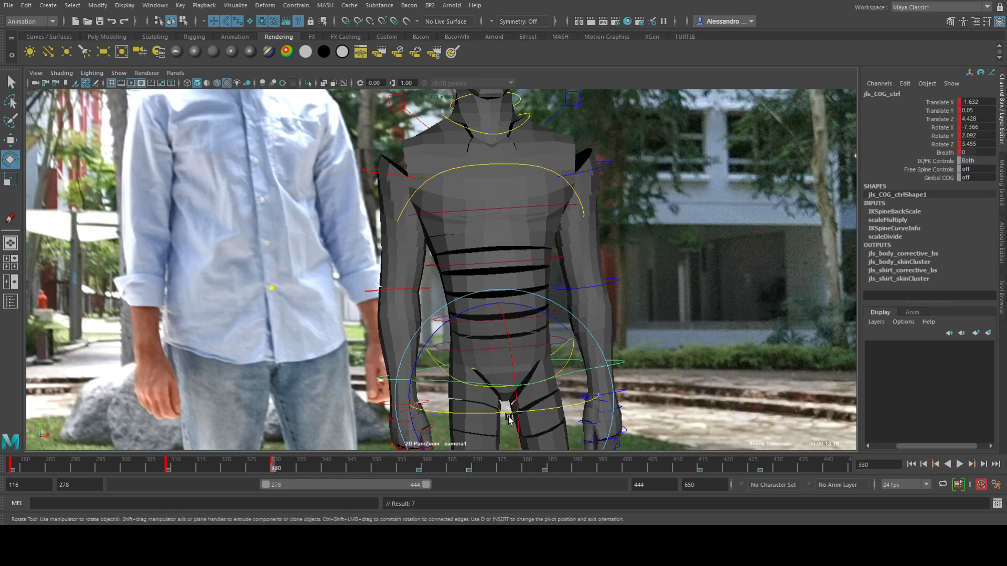
key(comma)
drag(509, 416, 545, 401)
- Move the COG control at frame 330 to about Translate X -1.159 and refine its rotation to about X -7.437, Y 3.295, Z 3.299
key(w)
key(comma)
key(comma)
key(period)
key(period)
key(period)
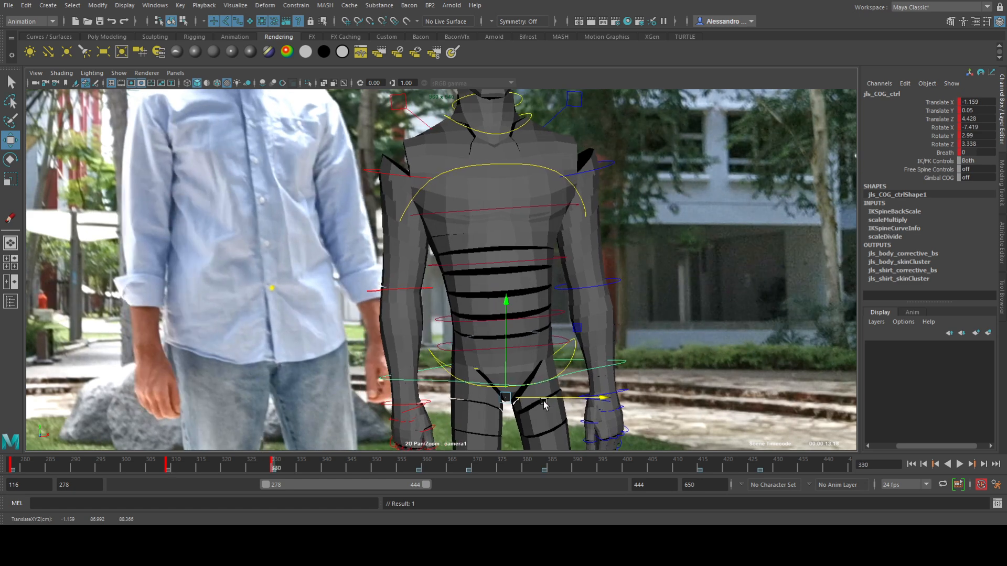
key(e)
drag(538, 409, 553, 420)
- Key the COG control's frame 330 pose at frame 359 and play back the motion in a wider camera view
click(420, 464)
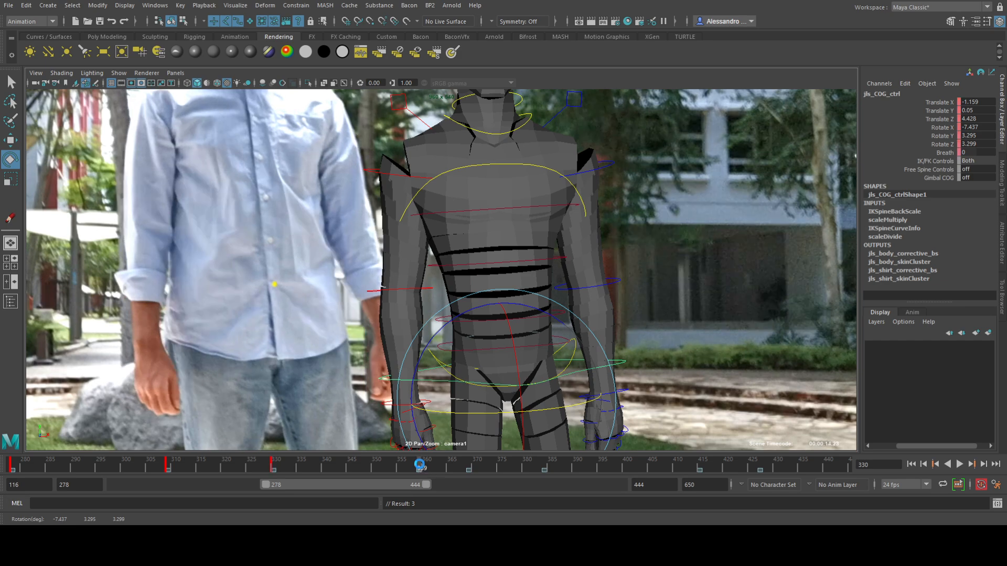
click(506, 396)
middle_drag(467, 289, 470, 325)
right_drag(470, 326, 349, 343)
key(alt+v)
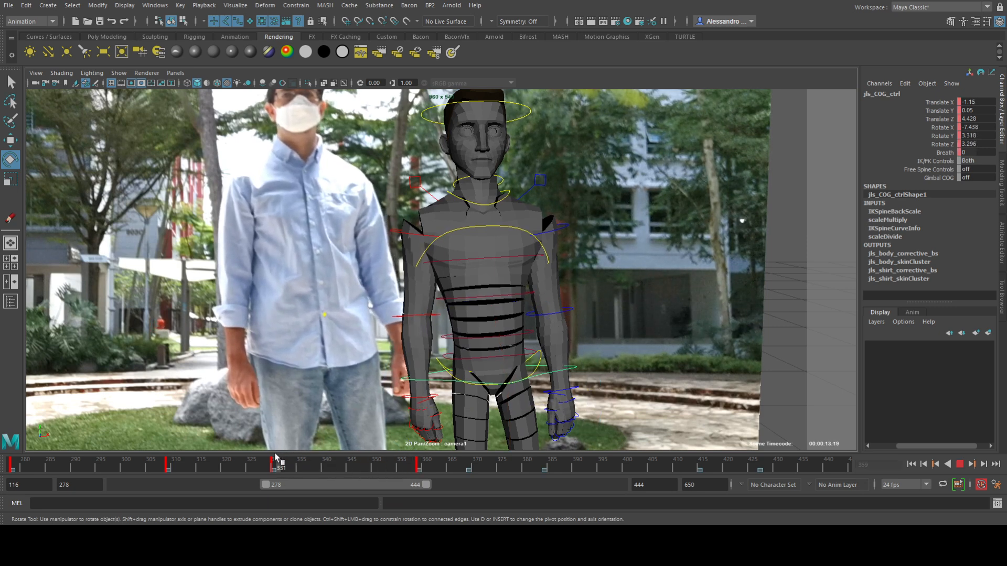
click(421, 468)
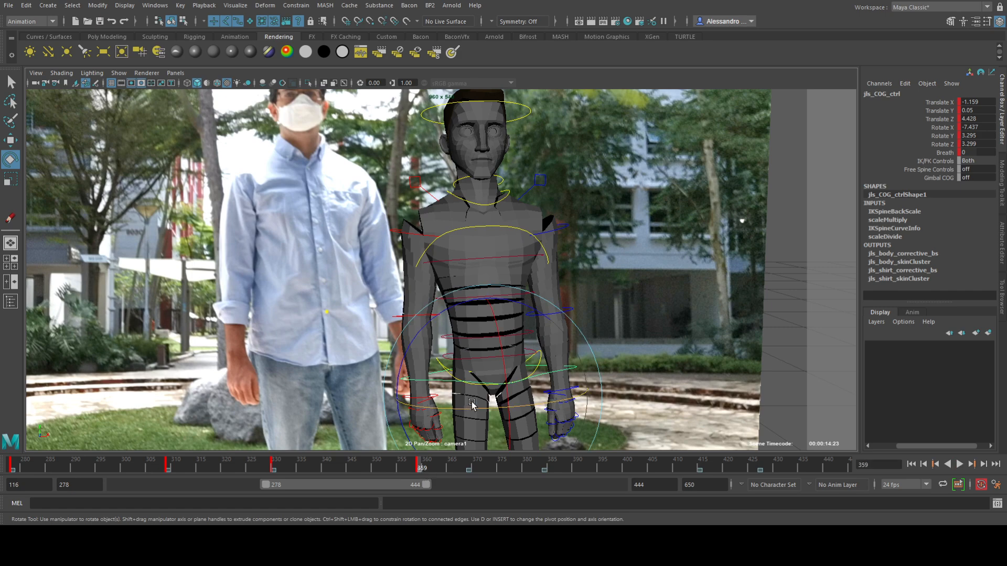
- Move the COG control at frame 359 to about Translate X -0.996, Y 0.297
scroll(508, 335, up, 4)
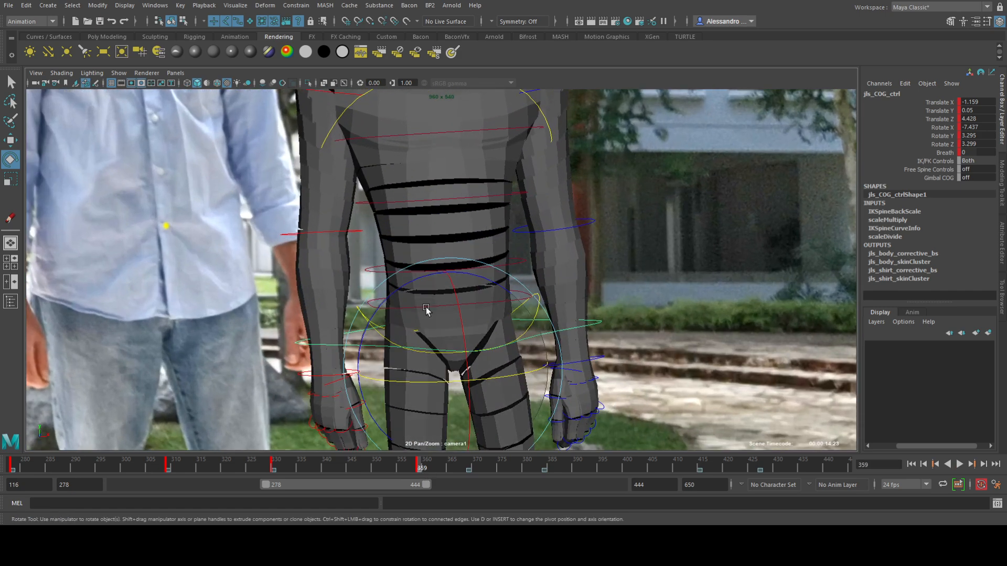
key(w)
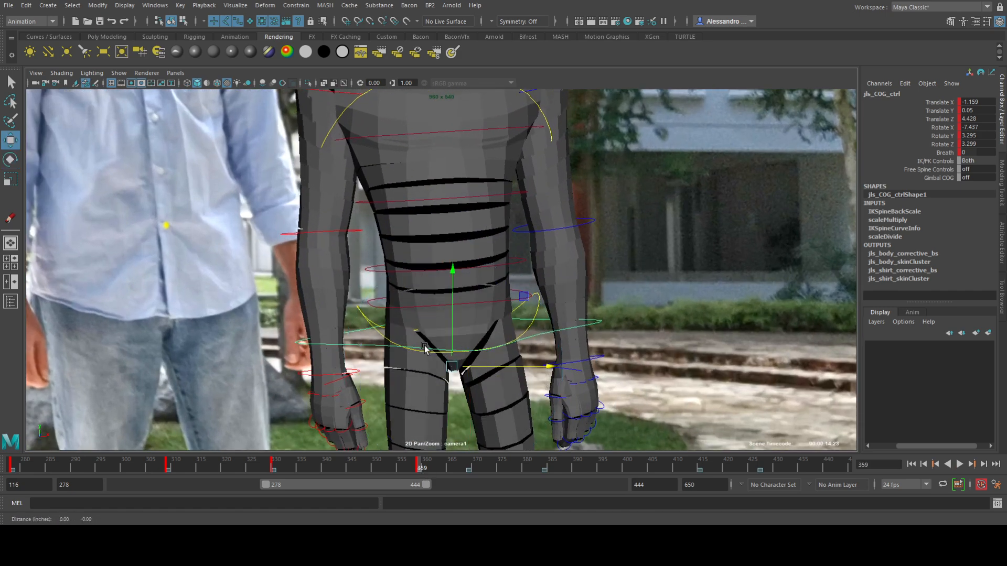
scroll(426, 349, up, 2)
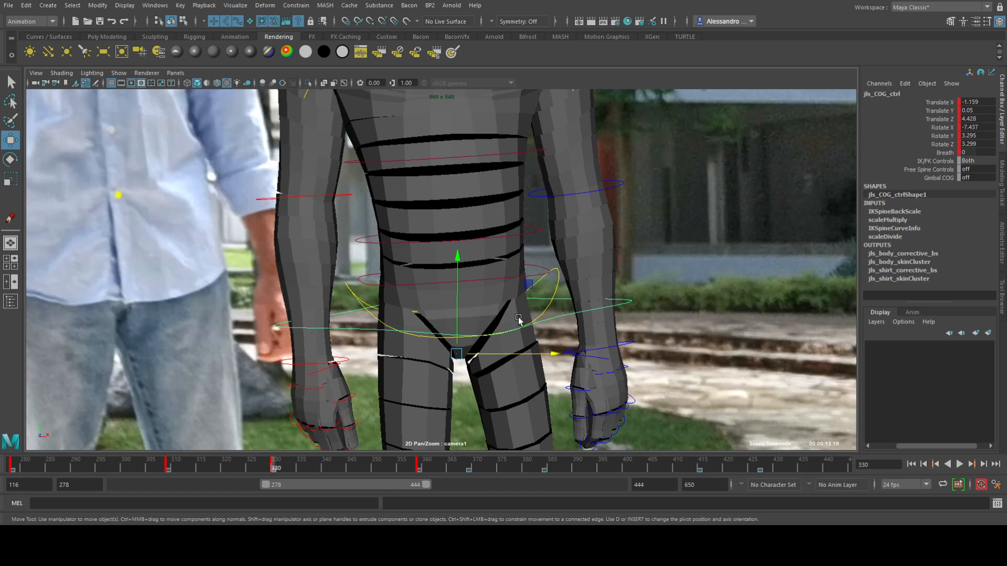
drag(466, 295, 467, 276)
key(ctrl+z)
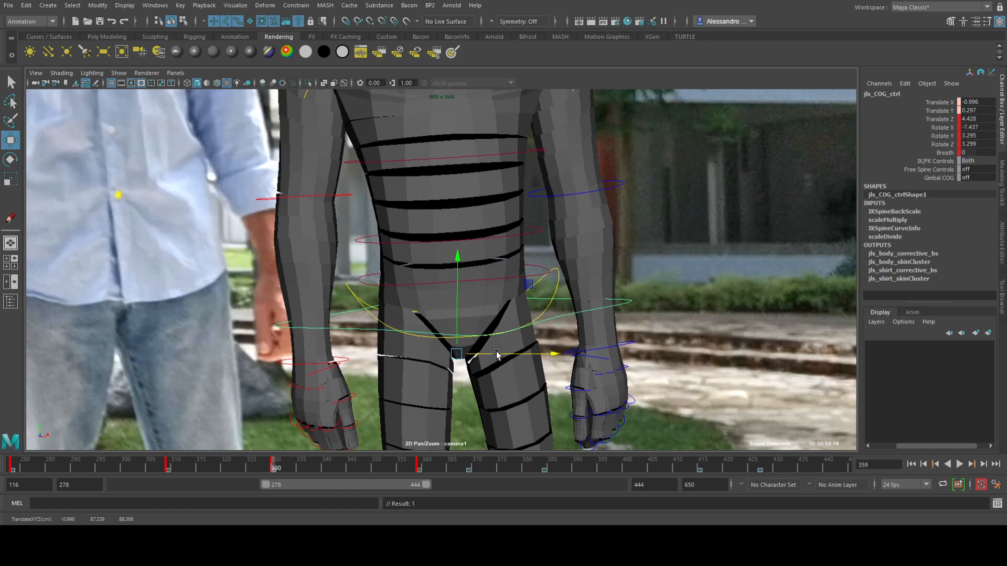
- Rotate the COG control at frame 359 to about X -7.769, Y 3.591, Z 3.26
key(e)
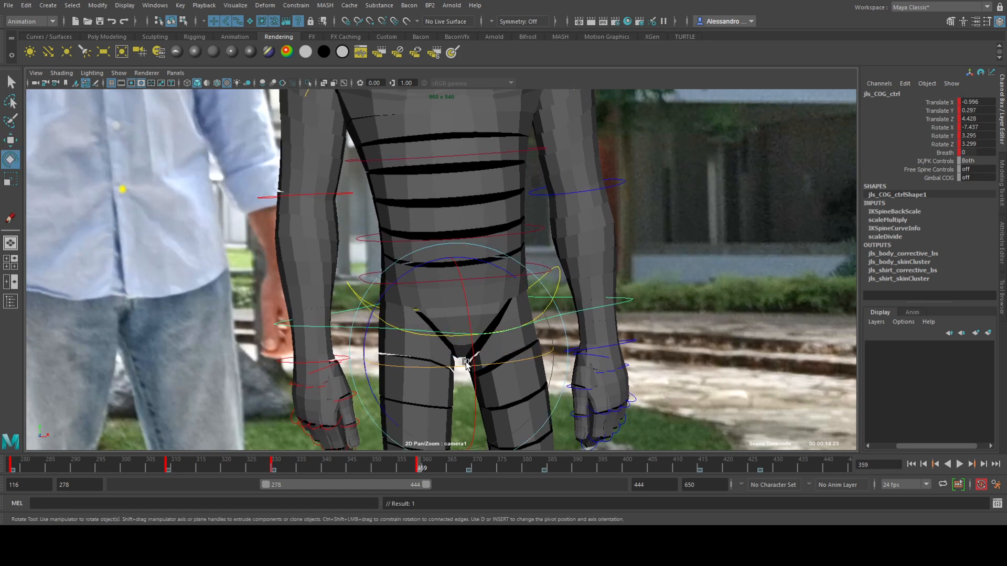
drag(464, 365, 473, 350)
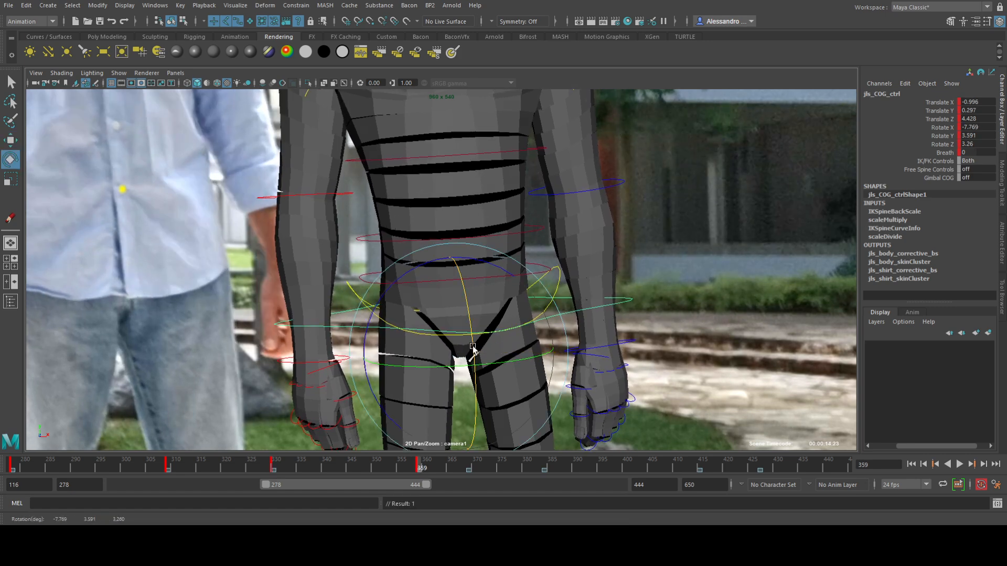
middle_drag(454, 301, 496, 353)
right_drag(497, 353, 344, 306)
middle_drag(344, 306, 349, 344)
- Key the COG control at frame 369 and move it to about Translate X -1.205, Y 0.433
key(w)
click(467, 462)
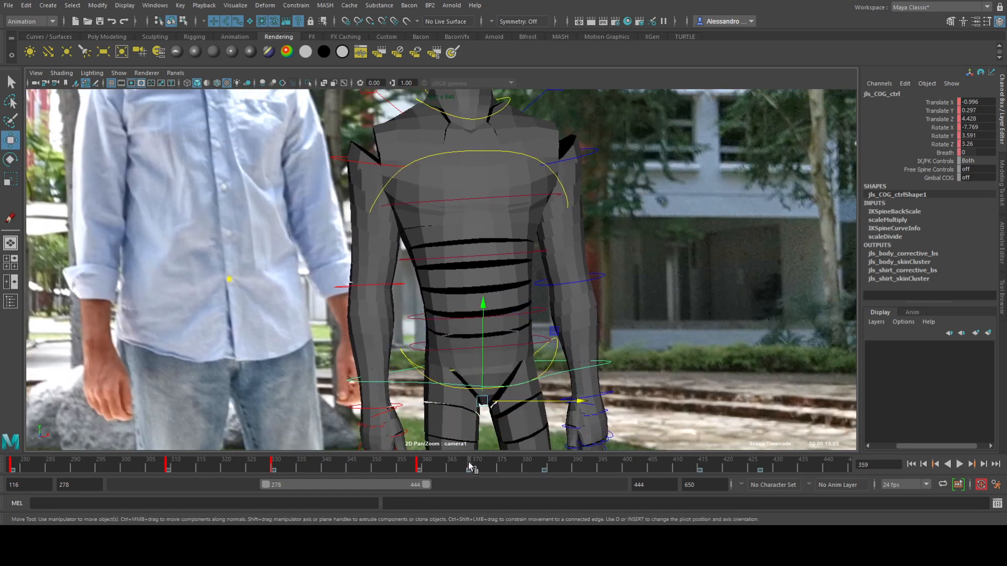
key(s)
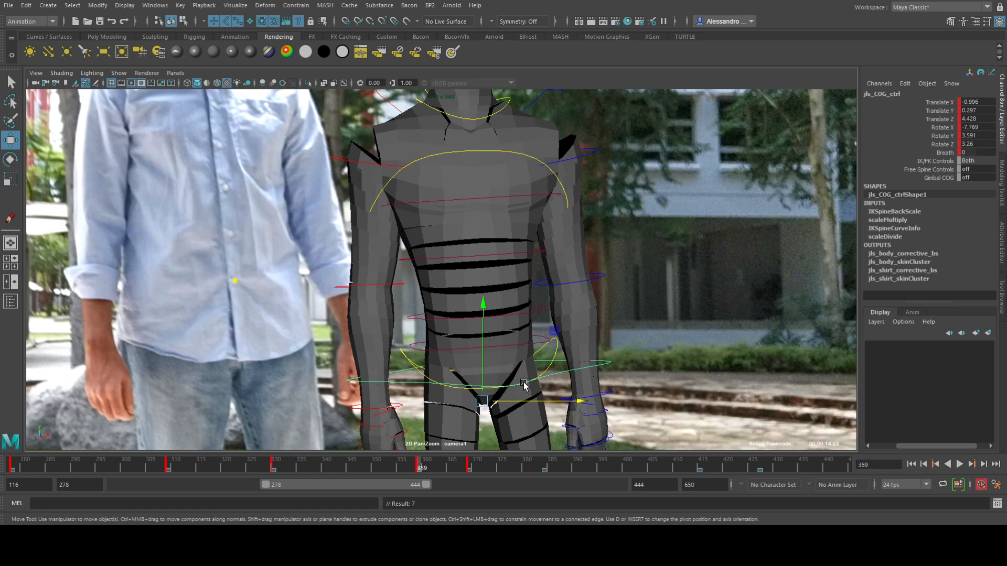
middle_drag(478, 376, 476, 310)
right_drag(478, 336, 742, 391)
middle_drag(543, 316, 598, 316)
drag(599, 368, 549, 342)
- Compare frame 369 with the previous key and rotate the COG control to about X -7.732, Y 2.951, Z 3.347
key(comma)
key(period)
key(comma)
key(period)
key(comma)
key(period)
key(comma)
key(period)
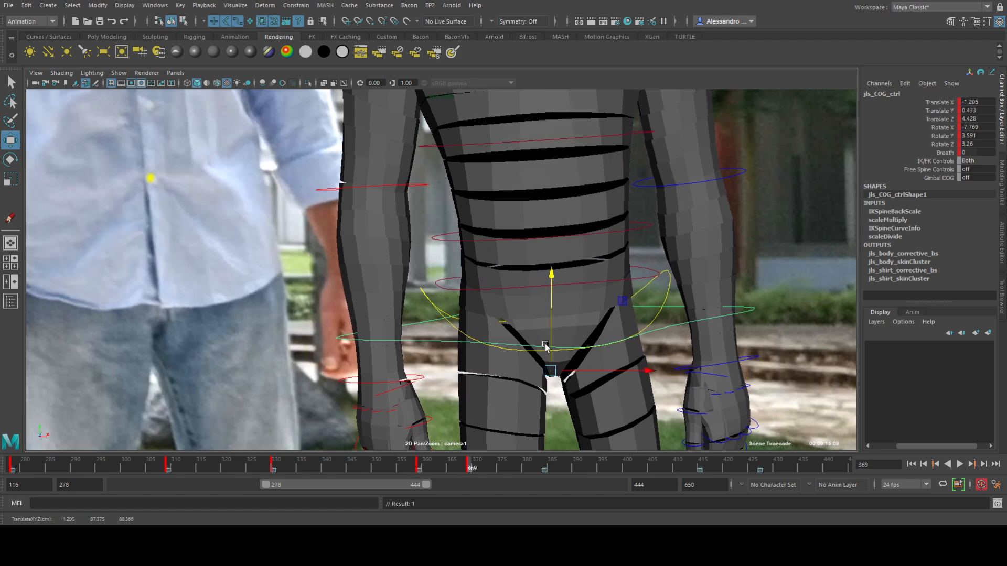
key(e)
drag(586, 380, 583, 380)
- Key the COG control at frame 384 and move it to about Translate X -1.625, Y 0.008
click(545, 464)
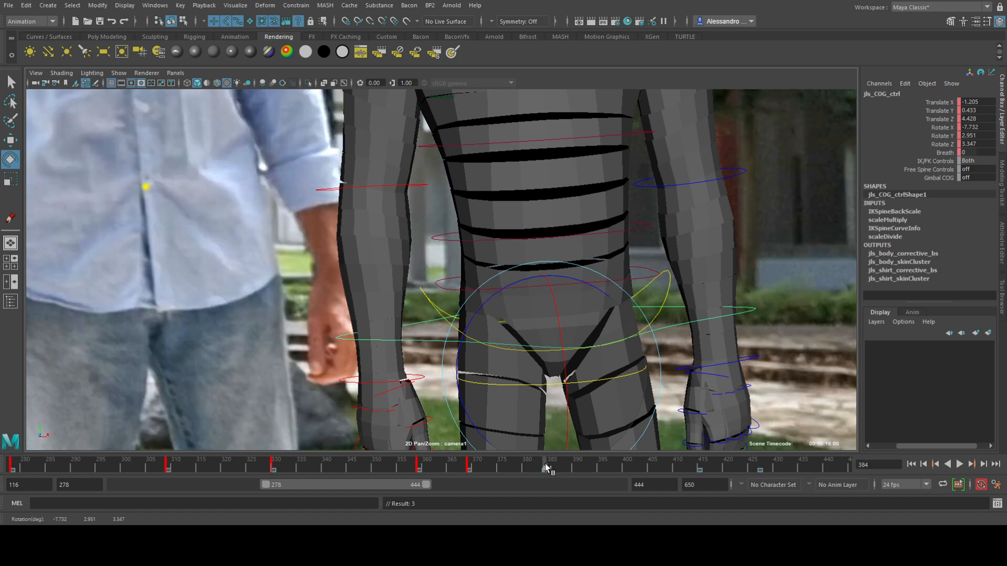
key(w)
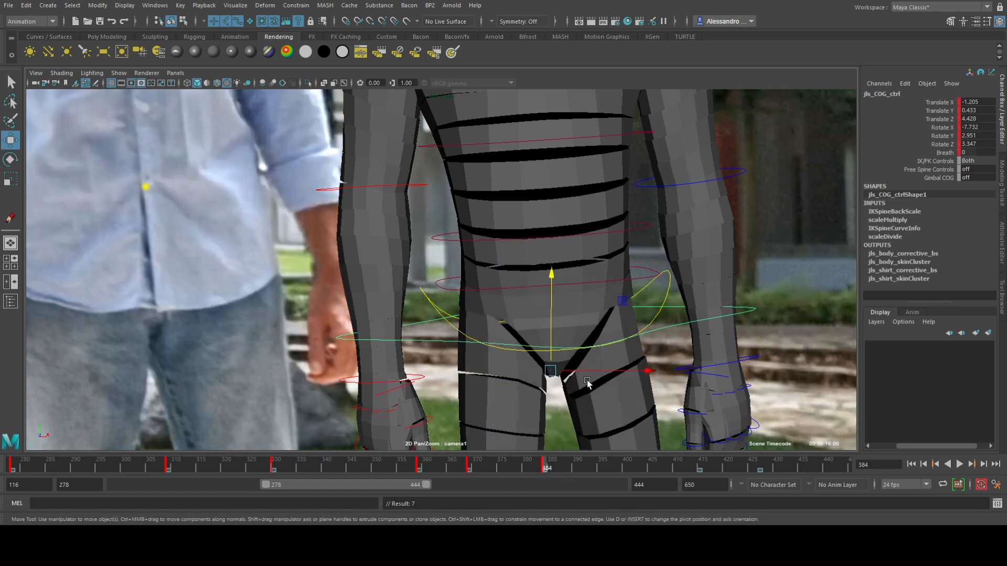
drag(588, 371, 550, 352)
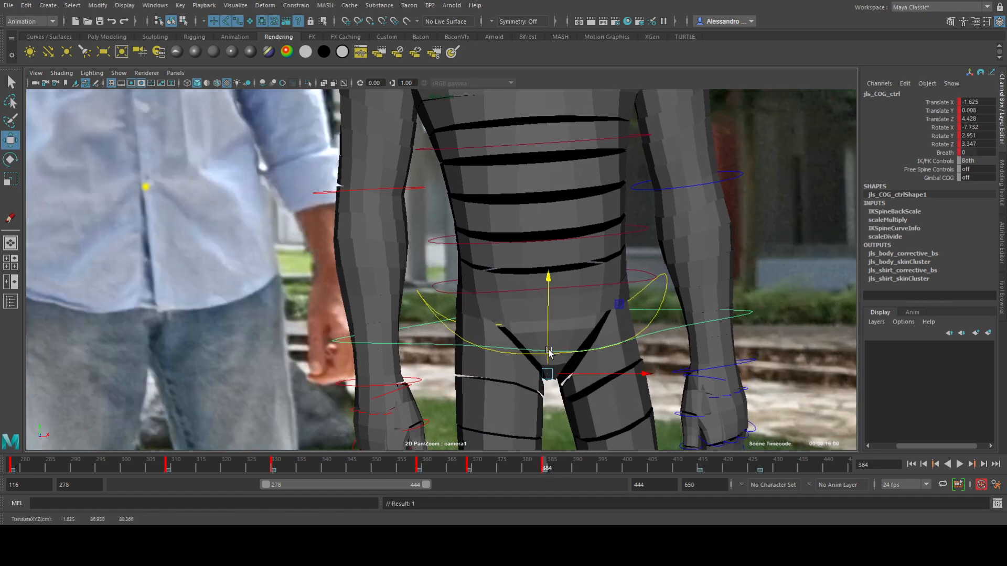
key(comma)
key(period)
- Rotate the COG control at frame 384 to about X -7.971, Y 2.331, Z 3.431 and compare it with the neighbouring key
key(e)
drag(568, 387, 560, 375)
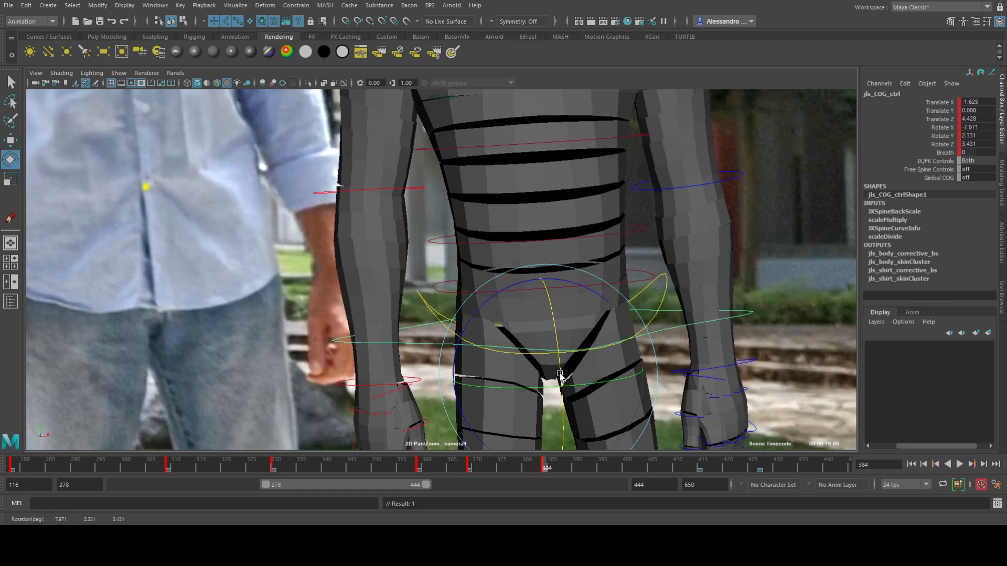
key(period)
key(comma)
key(period)
key(comma)
key(period)
key(comma)
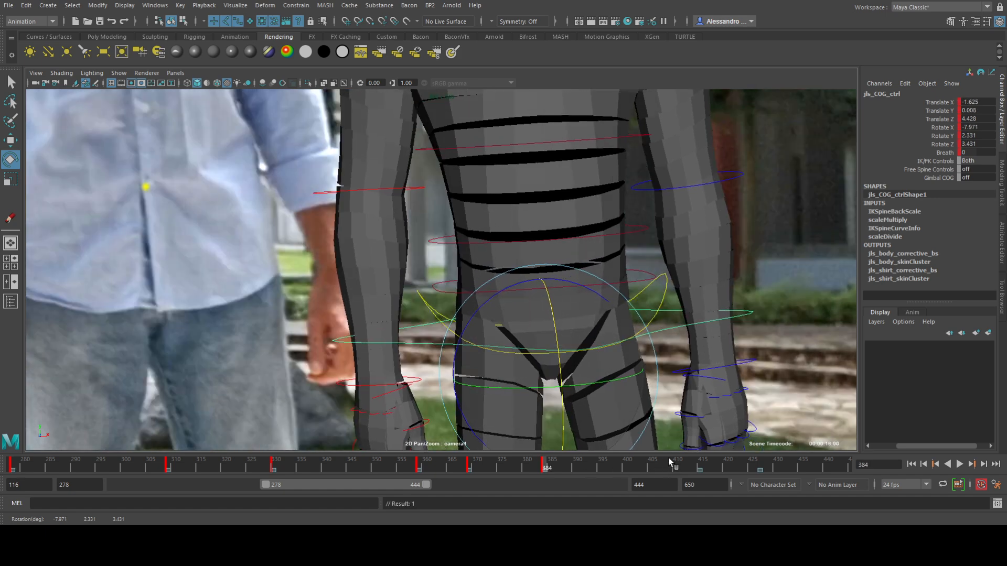
- Key the COG control at frame 415 and move it sideways to about Translate X -1.137
click(698, 465)
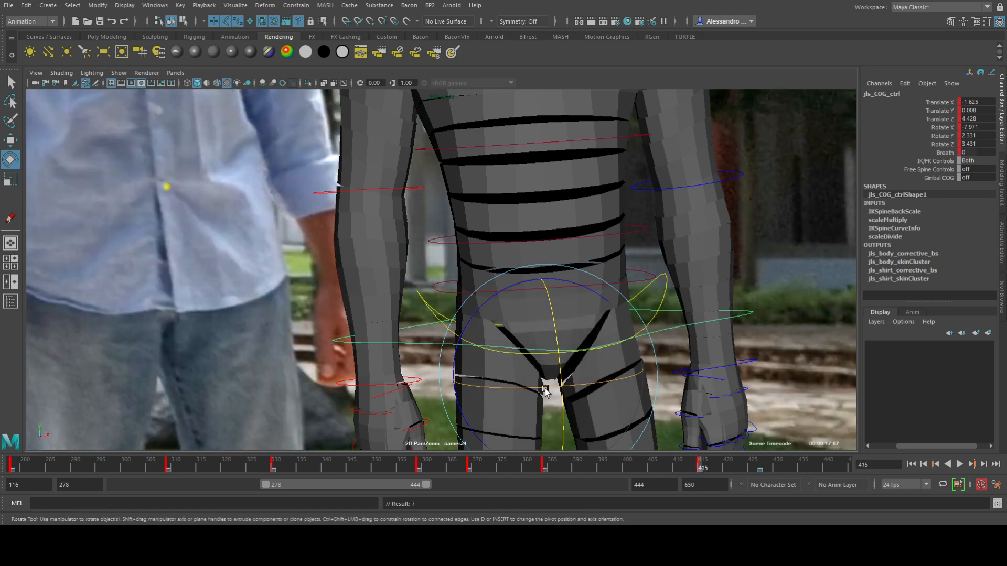
drag(547, 389, 609, 375)
key(w)
key(ctrl+z)
key(ctrl+z)
key(ctrl+z)
key(ctrl+z)
key(ctrl+z)
key(ctrl+z)
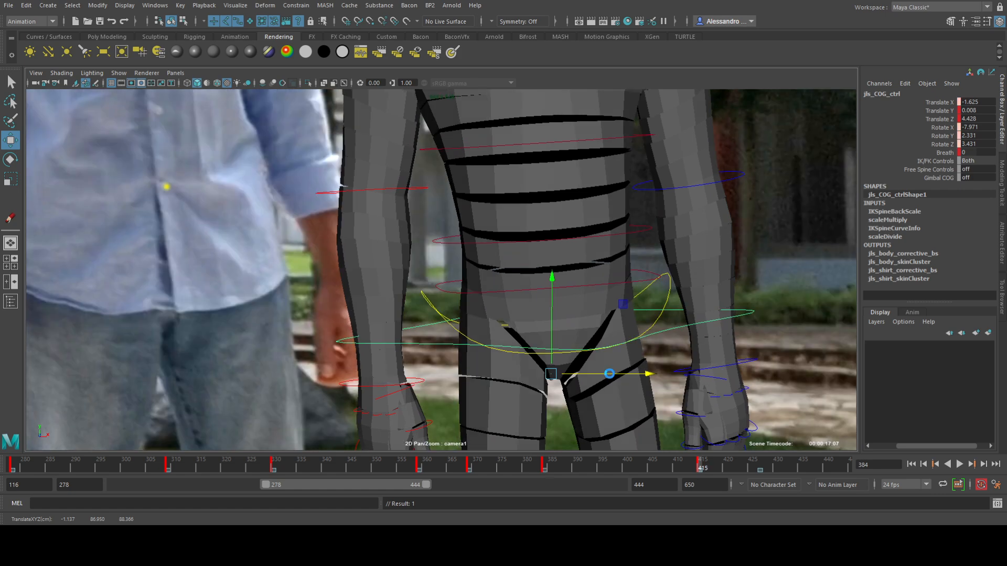
- Refine the COG control at frame 415 to about Translate X -0.858 and rotate it to about X -8.145, Y 5.433, Z 2.992
key(period)
drag(609, 373, 607, 385)
key(e)
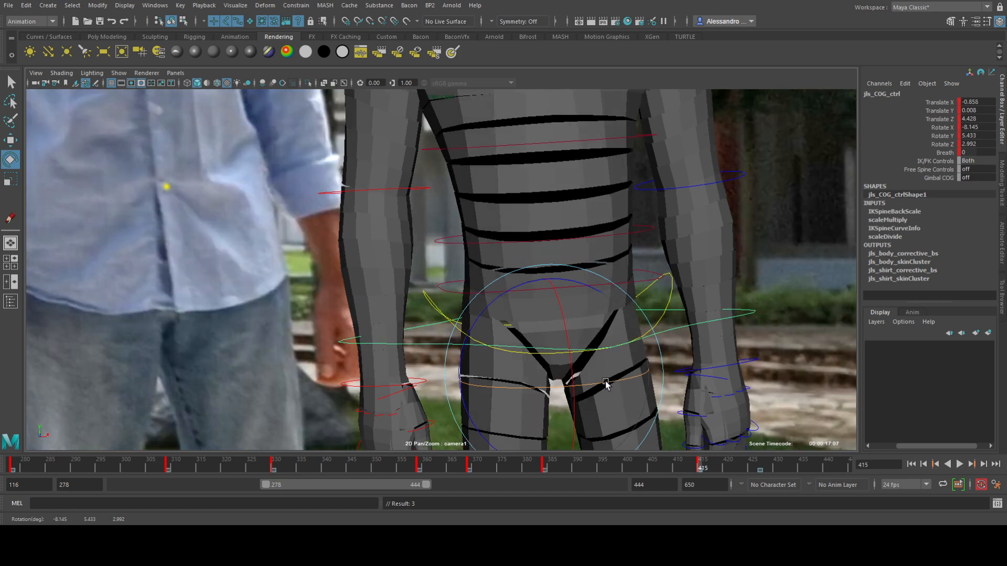
- Key the COG control at frame 427, rotate it to about X -8.03, Y 3.332, Z 3.29 and compare it with frame 415
click(761, 468)
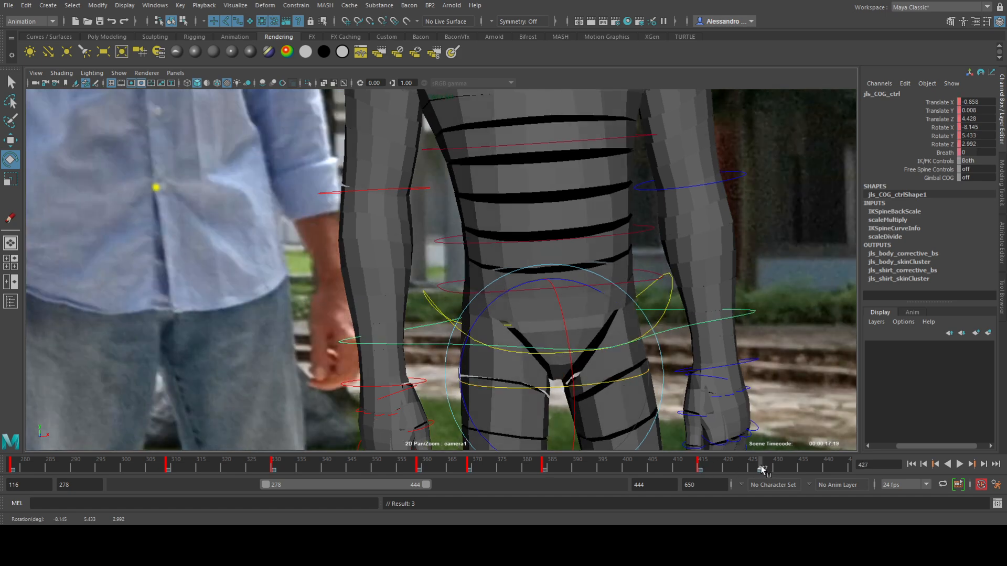
drag(624, 378, 619, 383)
key(s)
key(comma)
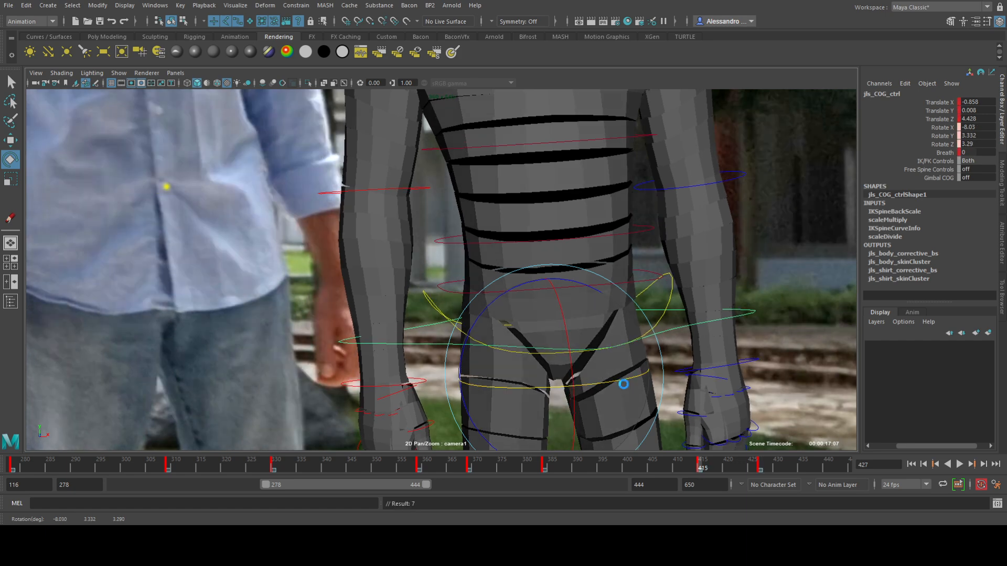
key(period)
- Move the COG control at frame 427 to about Translate X -0.928 and play back the motion
key(w)
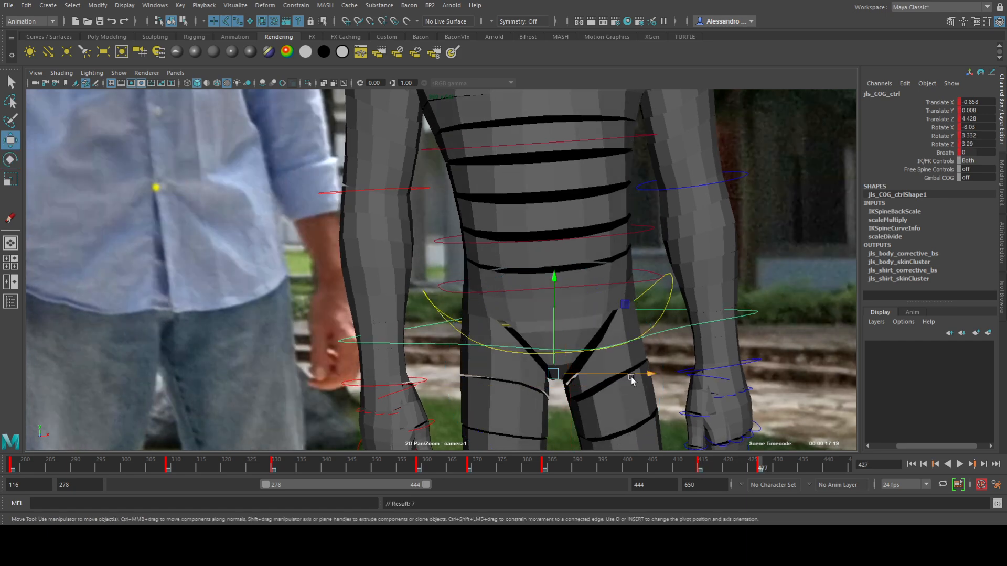
drag(631, 377, 631, 376)
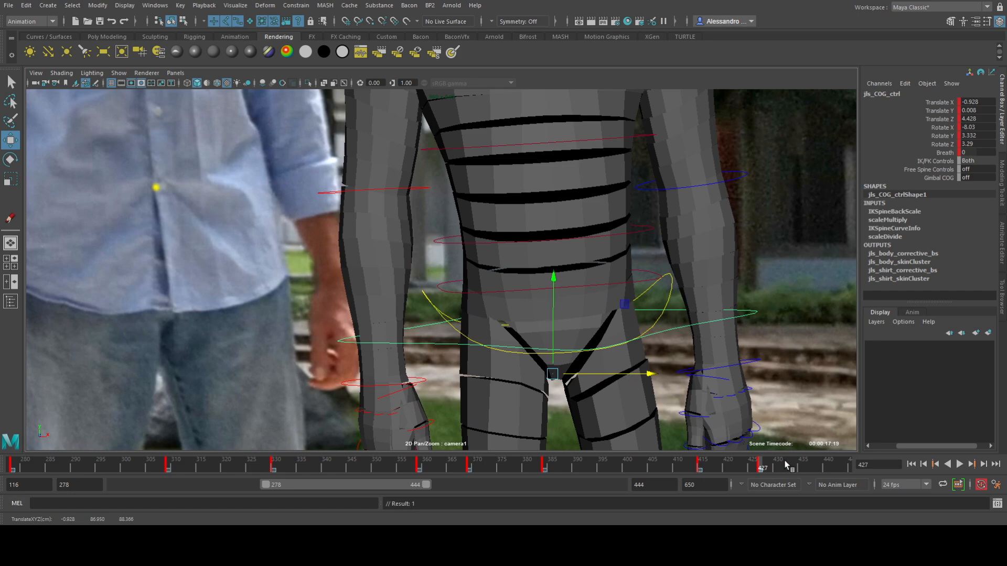
key(alt+v)
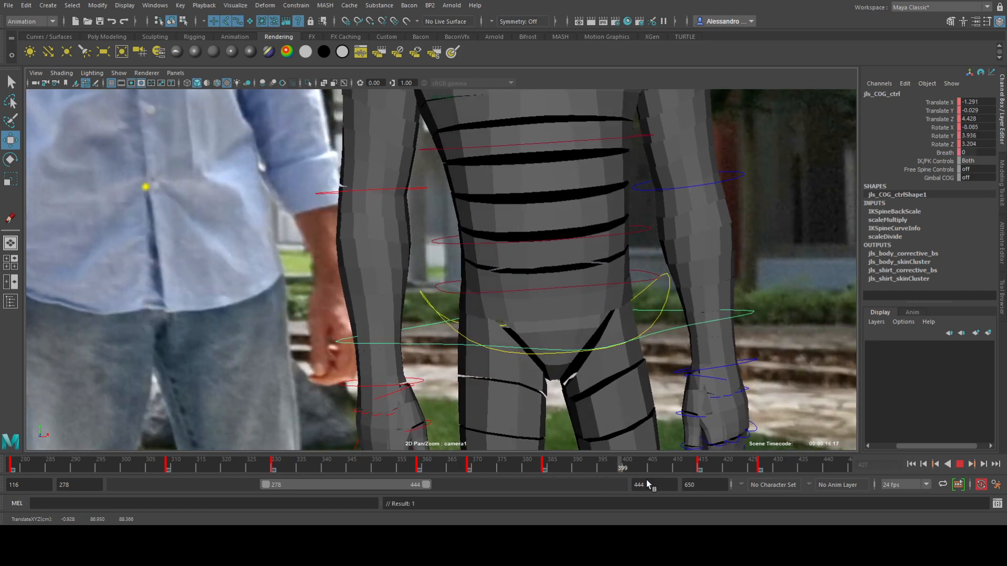
key(alt+v)
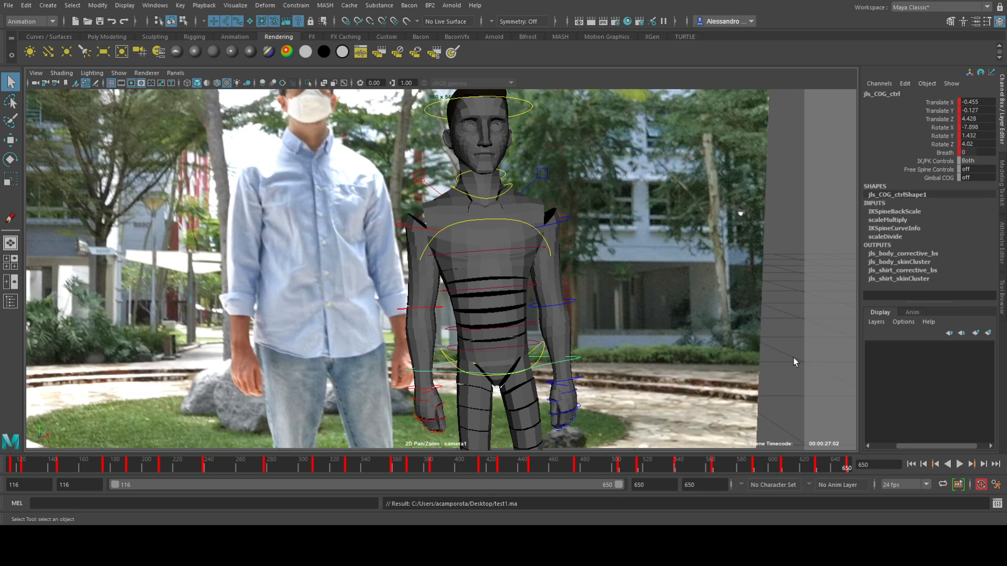
- Play back the COG animation from frame 116 in the enlarged camera view to review the body movement
click(780, 359)
click(580, 361)
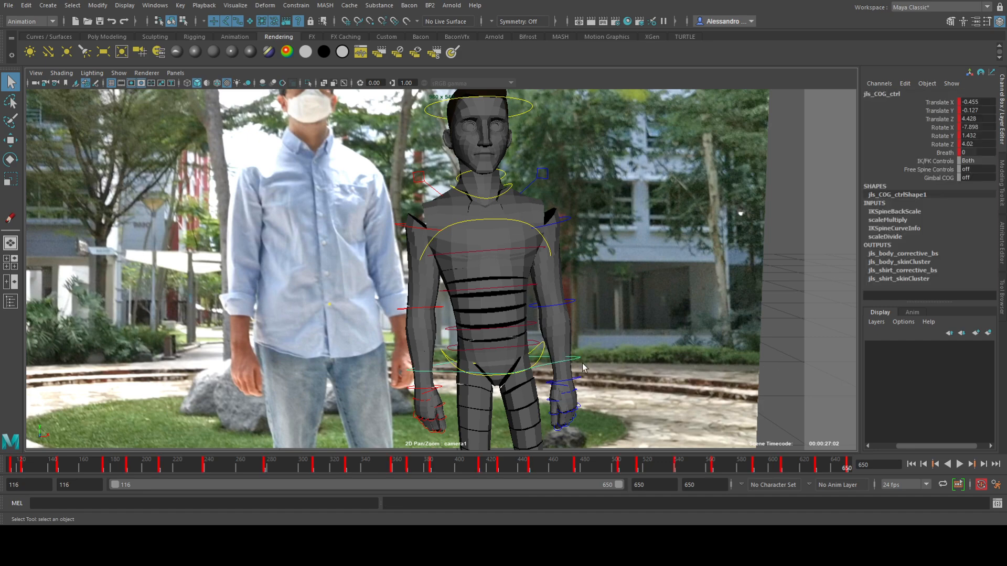
drag(20, 466, 1, 467)
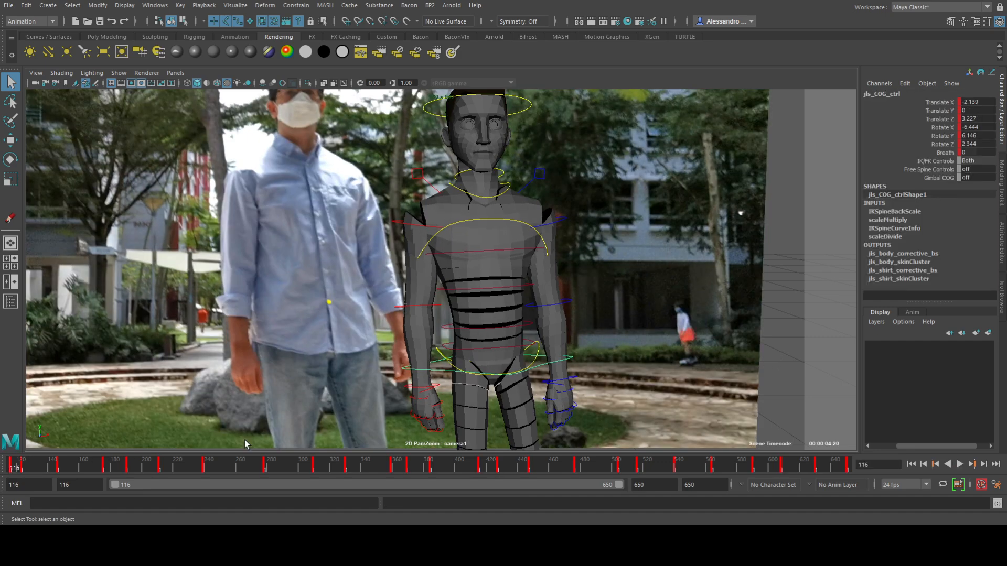
key(alt+v)
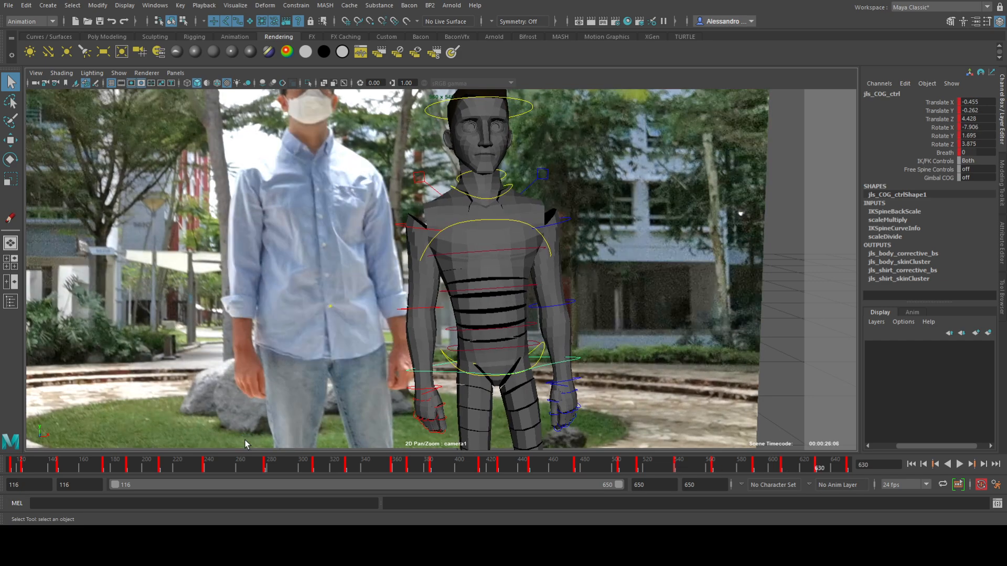
- Turn off the 2D pan/zoom and play the animation from frame 116 in the full camera view
key(backslash)
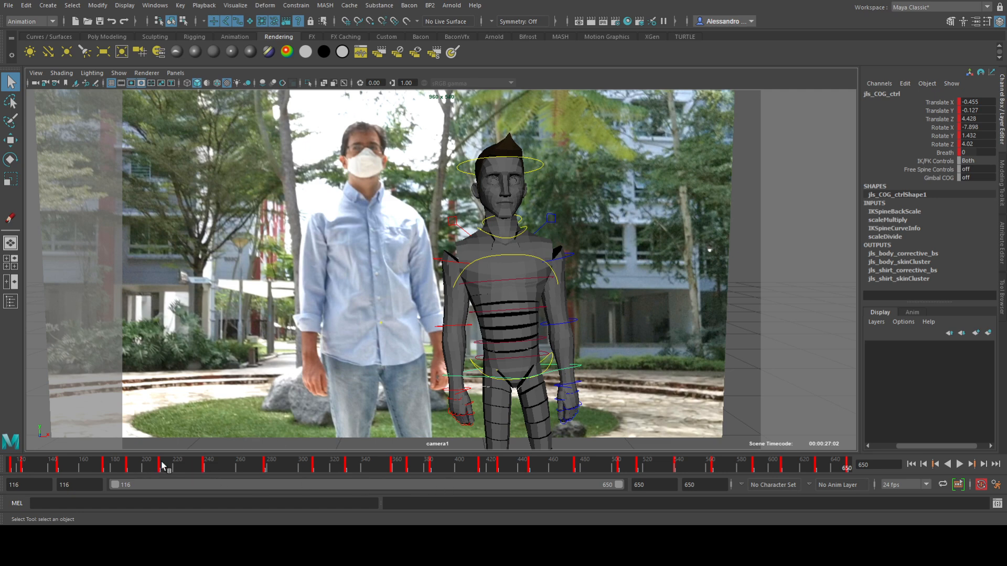
drag(198, 467, 10, 465)
click(959, 464)
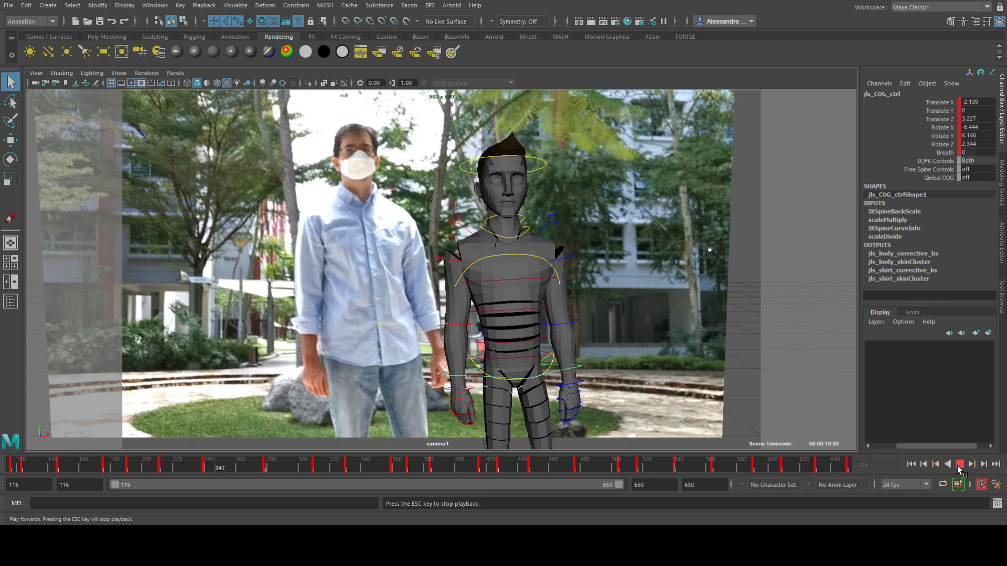
click(959, 465)
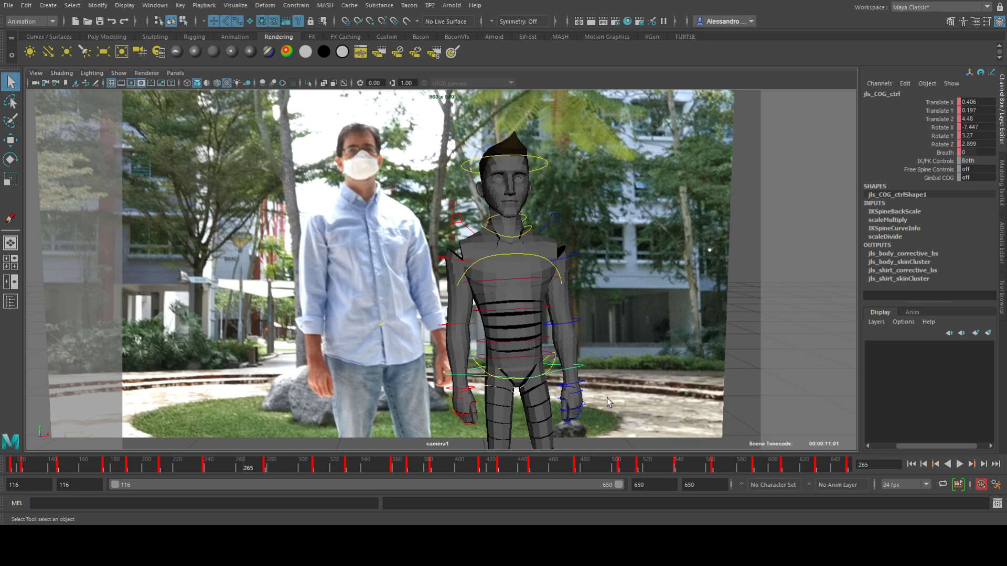
- Show all Translate and Rotate curves of the COG control in the Graph Editor
key(space)
key(a)
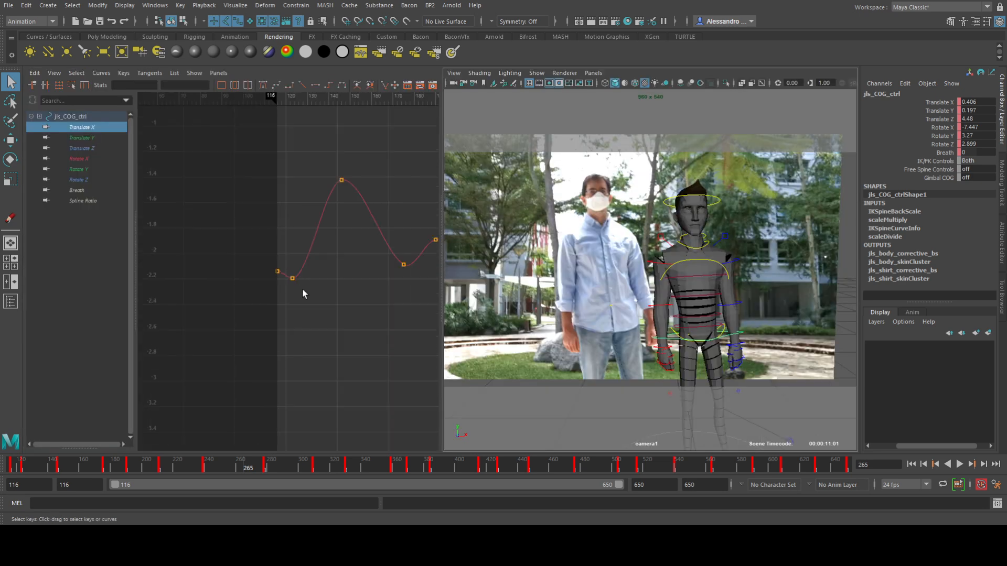
click(80, 128)
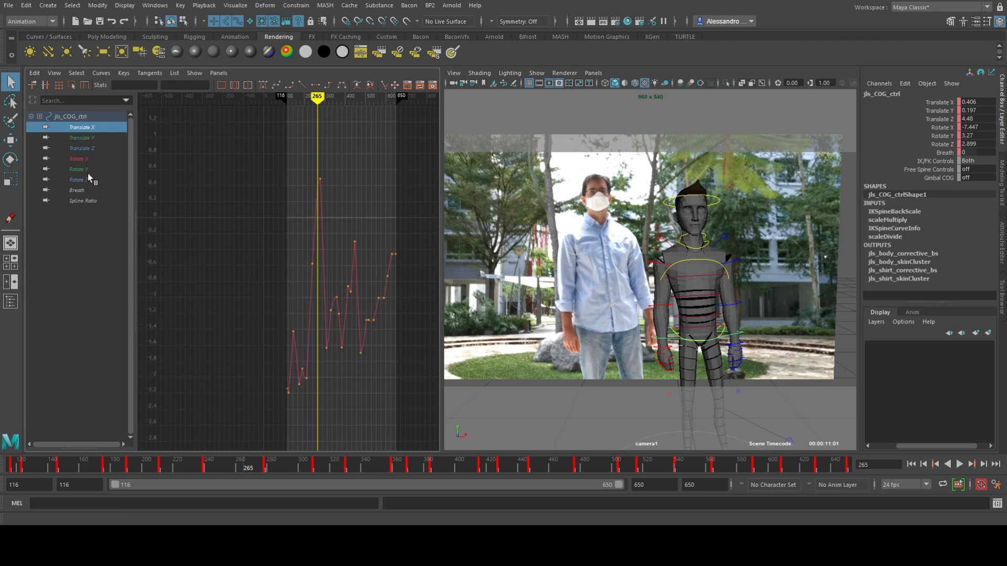
shift+click(86, 181)
scroll(283, 217, down, 3)
alt+shift+right_drag(263, 214, 283, 218)
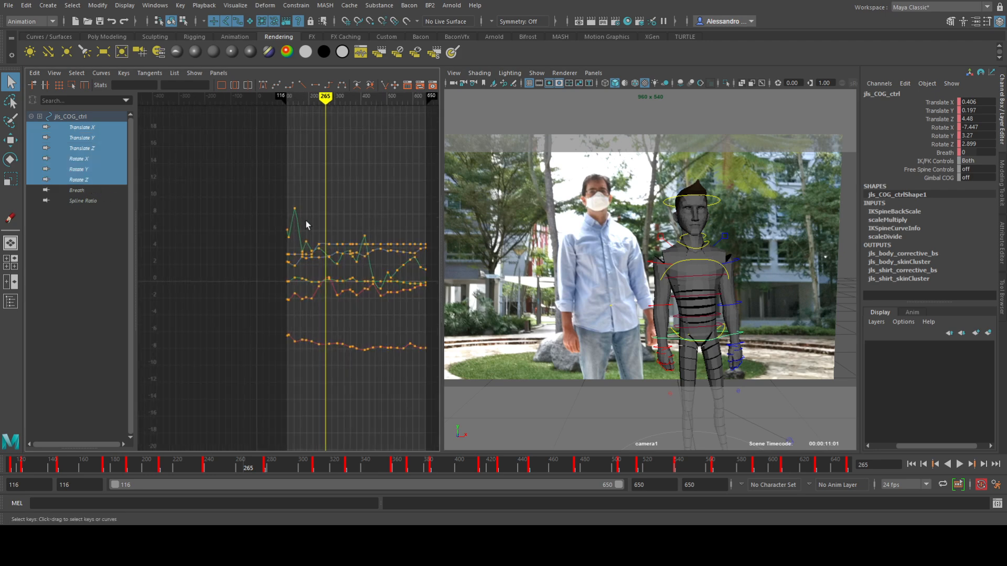
alt+middle_drag(322, 224, 273, 232)
- Set all keys on the COG control's Translate and Rotate curves to auto tangents and deselect the control
scroll(271, 226, down, 5)
drag(214, 194, 367, 337)
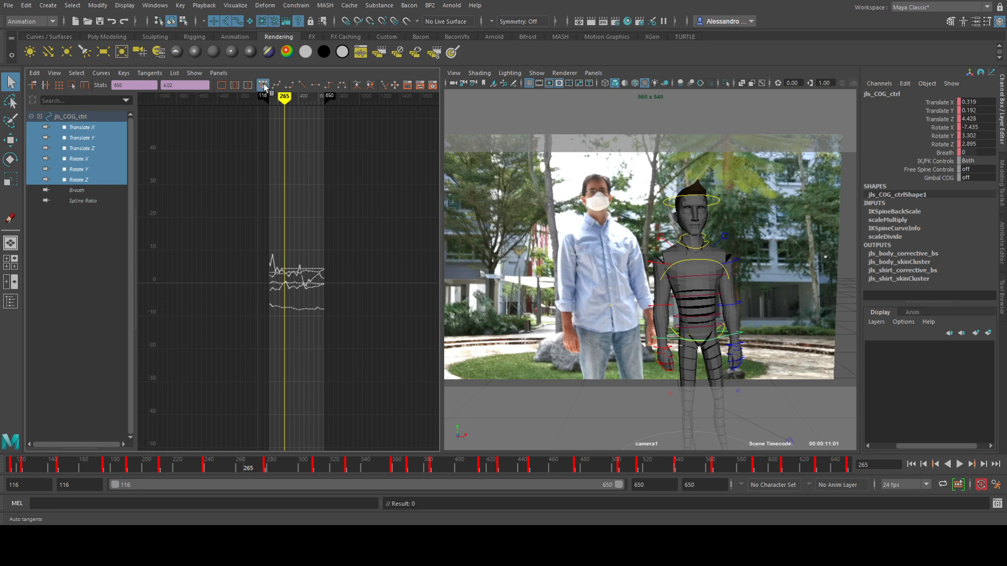
key(f)
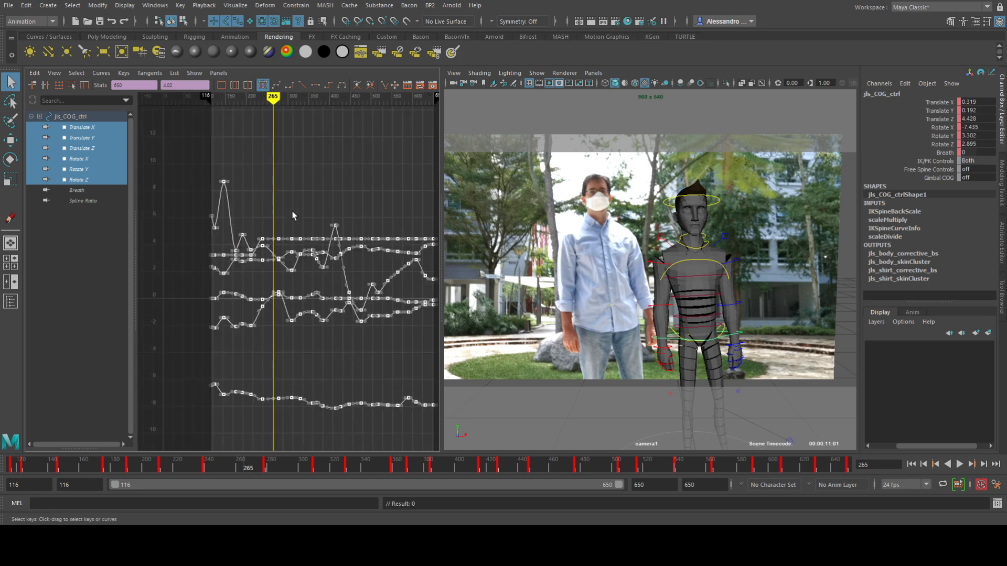
click(593, 421)
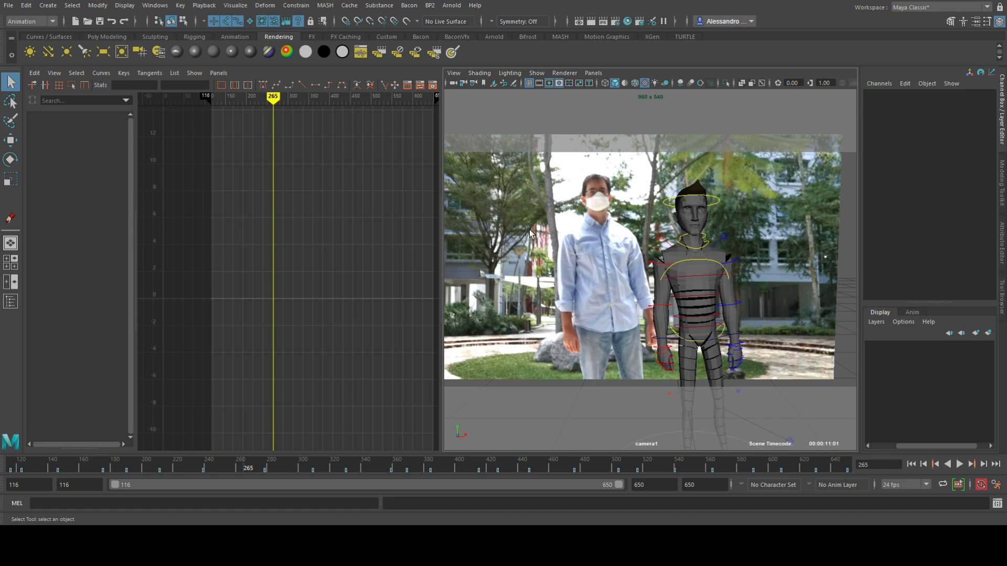
- Limit the playback range to frames 116–148 and select the COG control in the enlarged, zoomed-in camera view
key(space)
drag(622, 483, 135, 452)
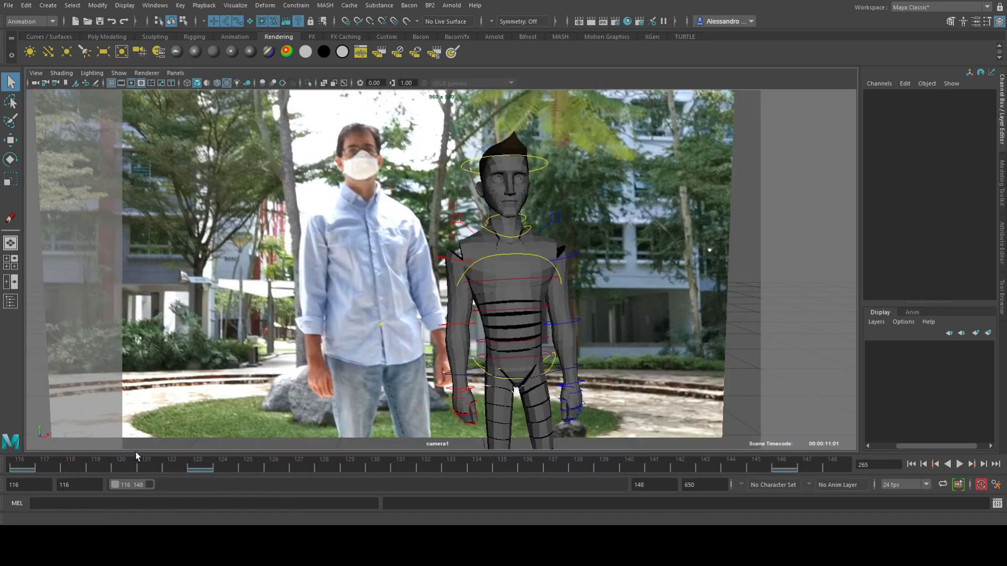
click(560, 375)
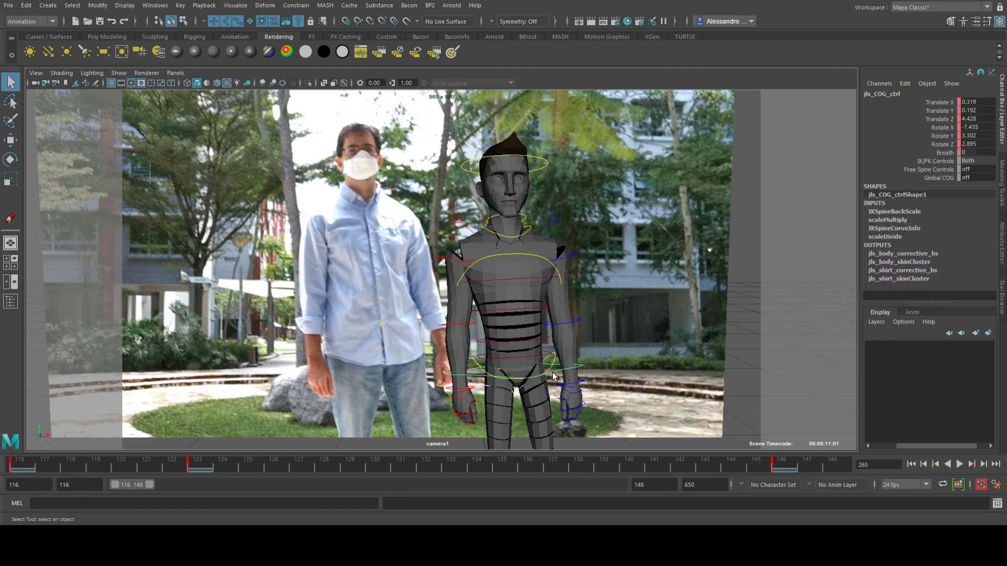
middle_drag(449, 342, 412, 257)
right_drag(412, 257, 472, 236)
middle_drag(420, 222, 433, 278)
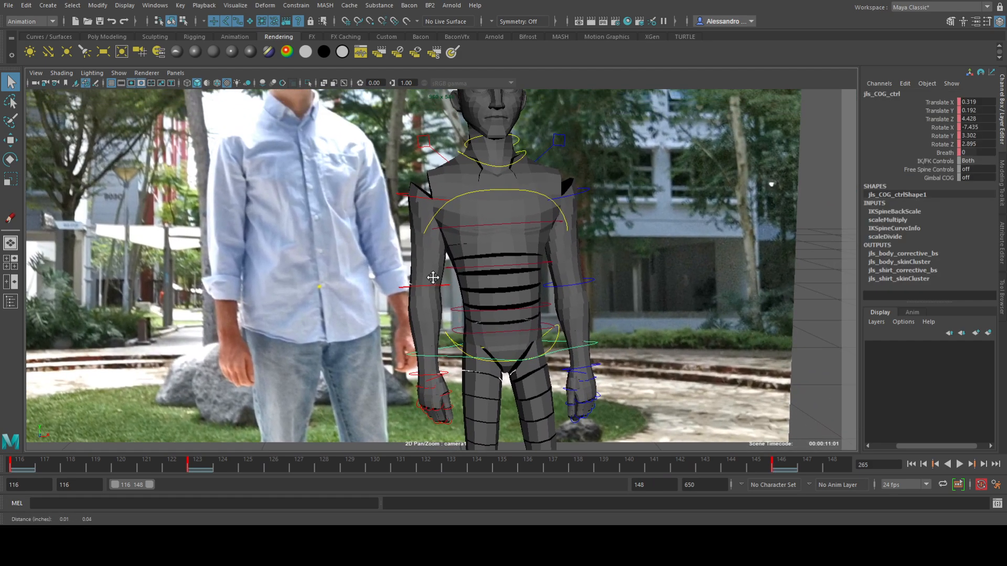
click(236, 37)
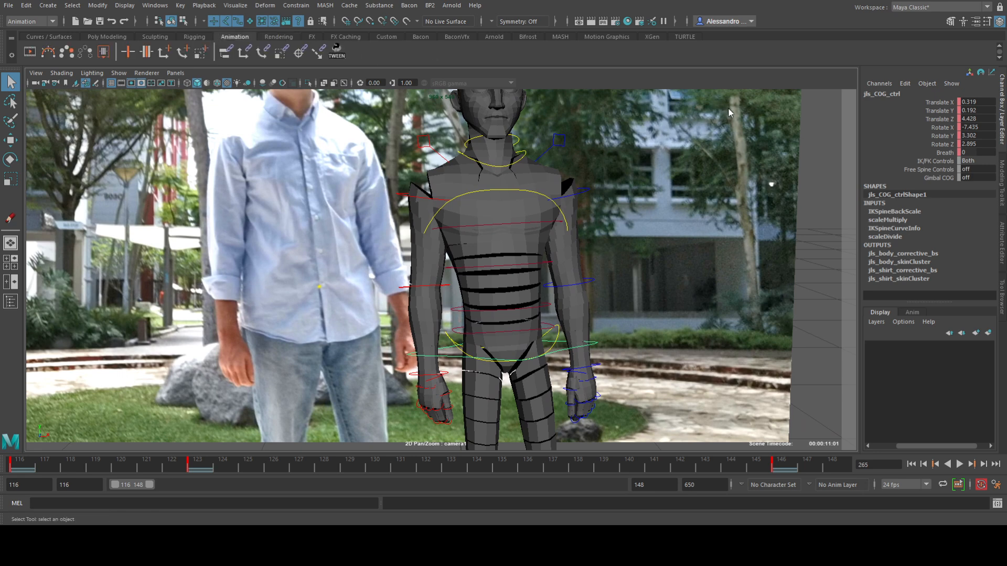
click(94, 470)
key(s)
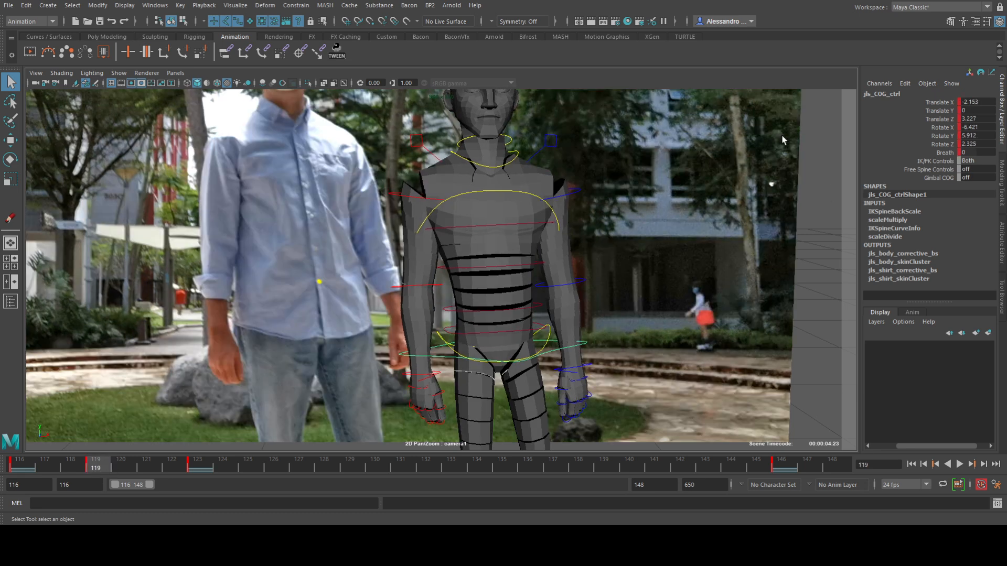
shift+click(95, 464)
right_click(96, 466)
click(119, 319)
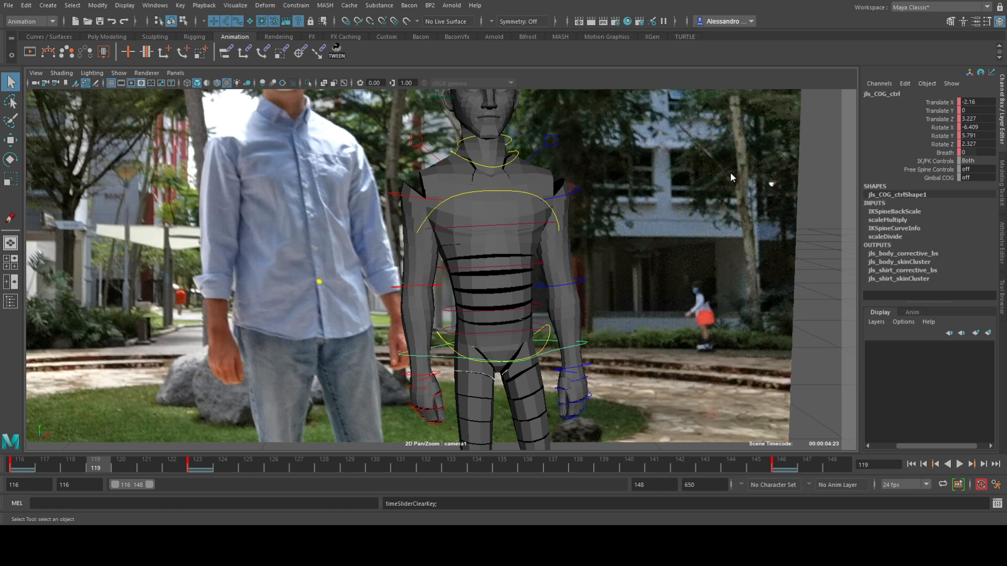
- Review the motion in playback and set an in-between key on the COG control at frame 119
key(alt+v)
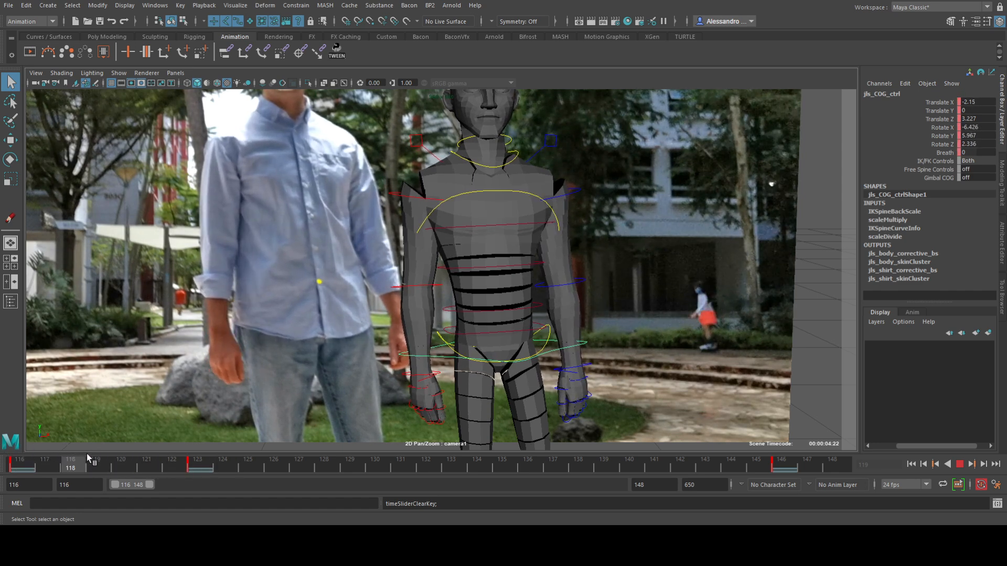
click(93, 467)
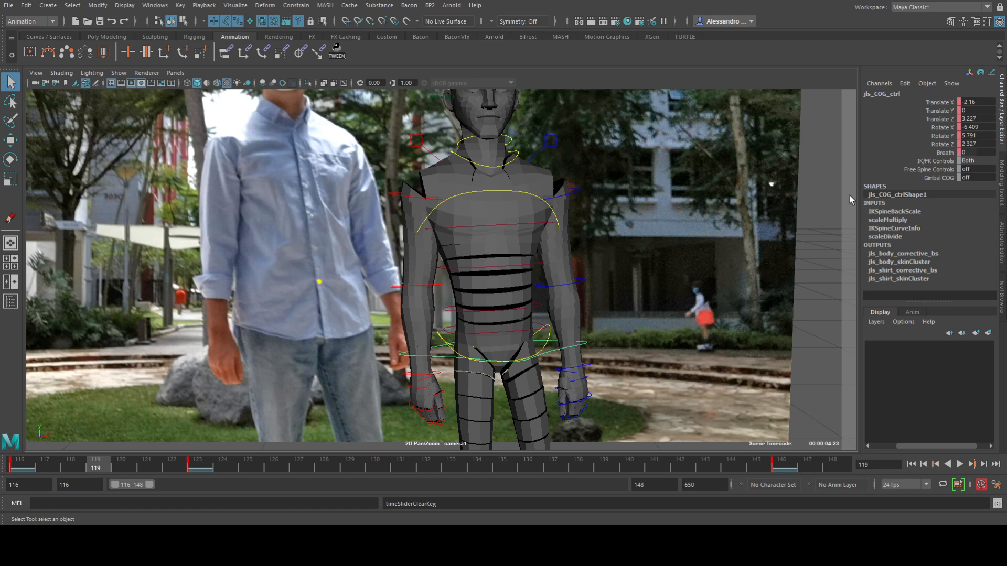
key(s)
key(ctrl+z)
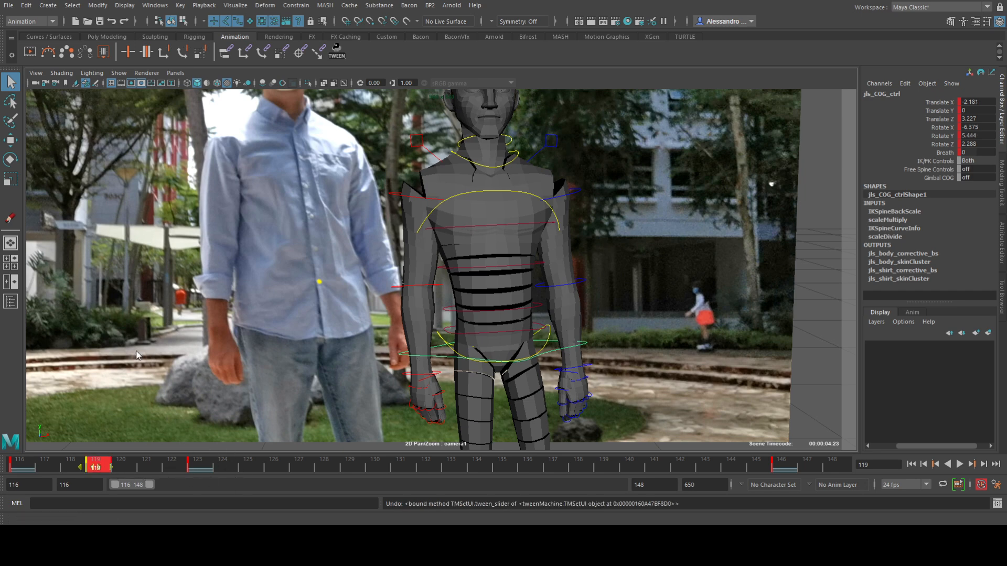
click(137, 319)
shift+click(146, 464)
drag(131, 470, 29, 464)
- Play back and scrub the range, key the COG control at frame 127, and move that key to frame 130
key(alt+v)
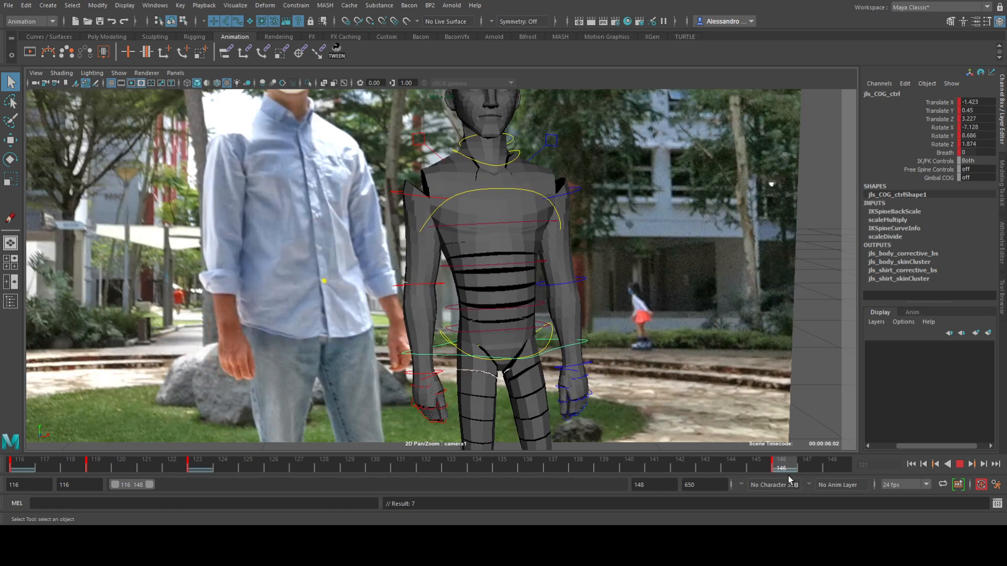
click(349, 469)
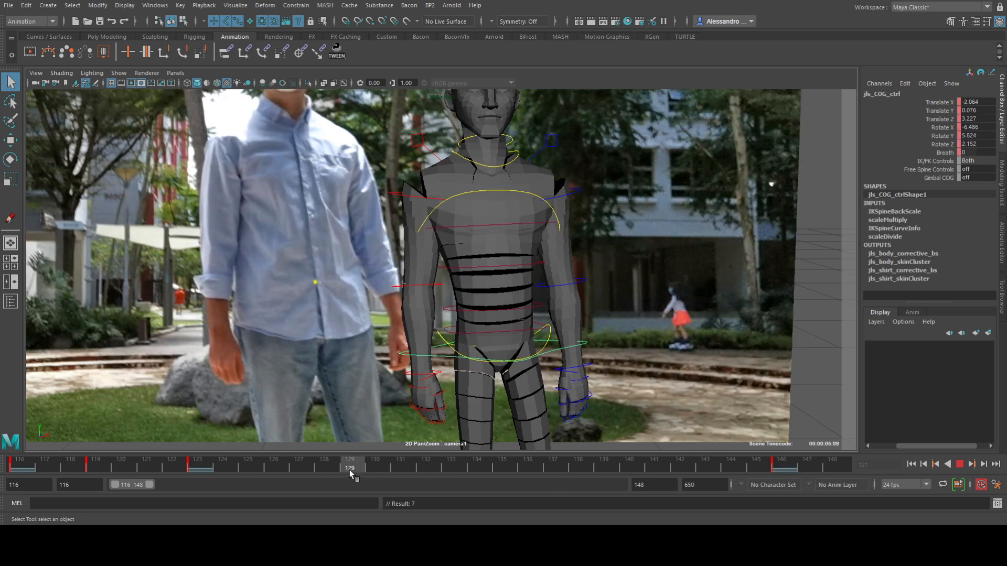
click(313, 471)
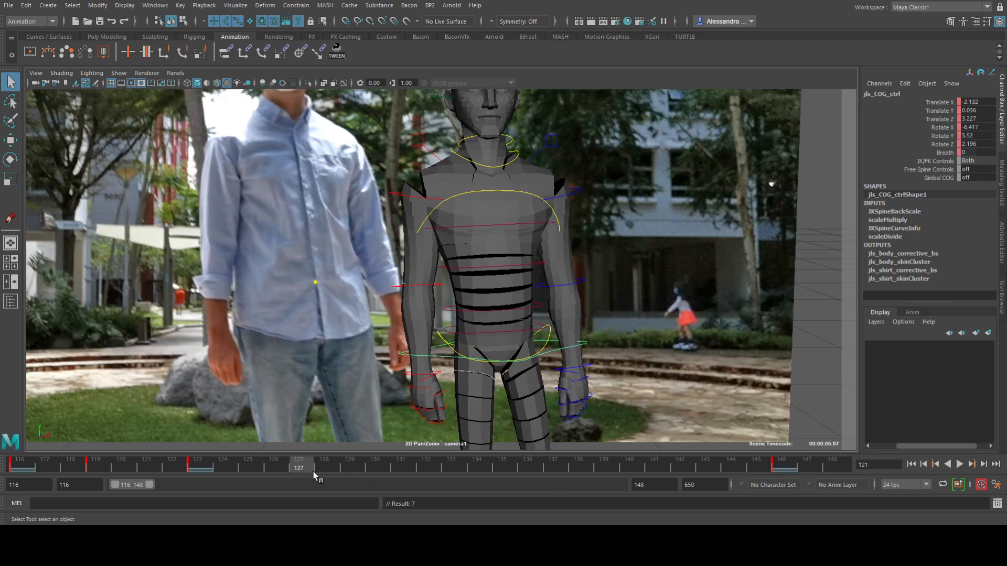
shift+click(297, 469)
drag(297, 470, 422, 470)
click(422, 471)
drag(206, 470, 390, 468)
shift+click(427, 470)
double_click(401, 470)
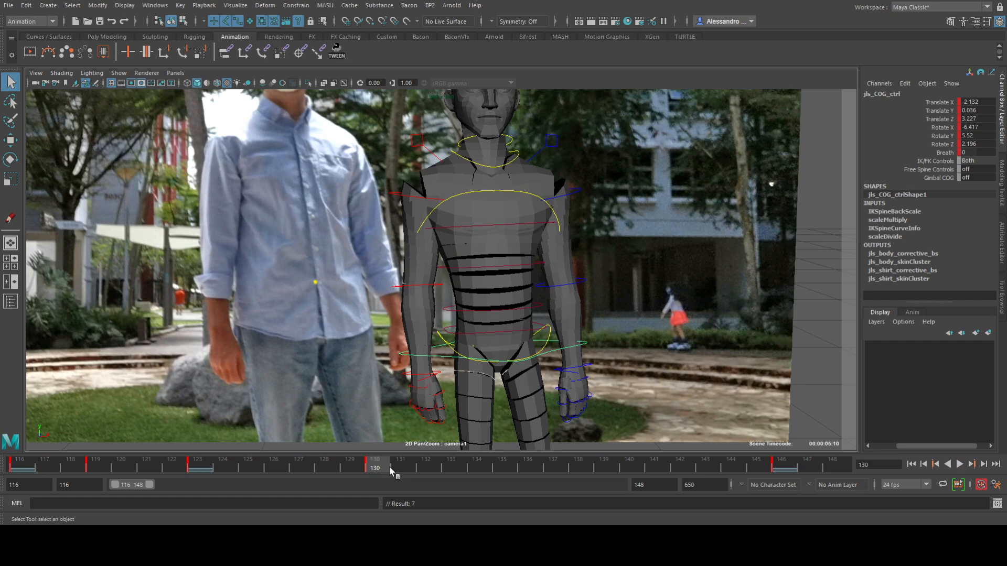
- Lower the COG control to Translate Y -0.06 at frame 130
key(w)
scroll(477, 324, up, 6)
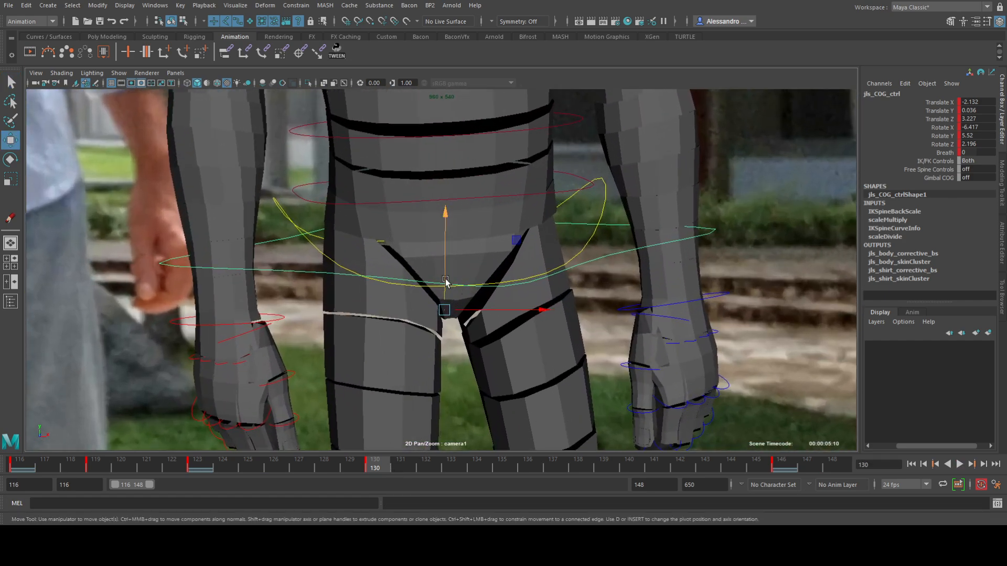
drag(445, 282, 446, 283)
scroll(348, 296, down, 4)
scroll(348, 296, down, 4)
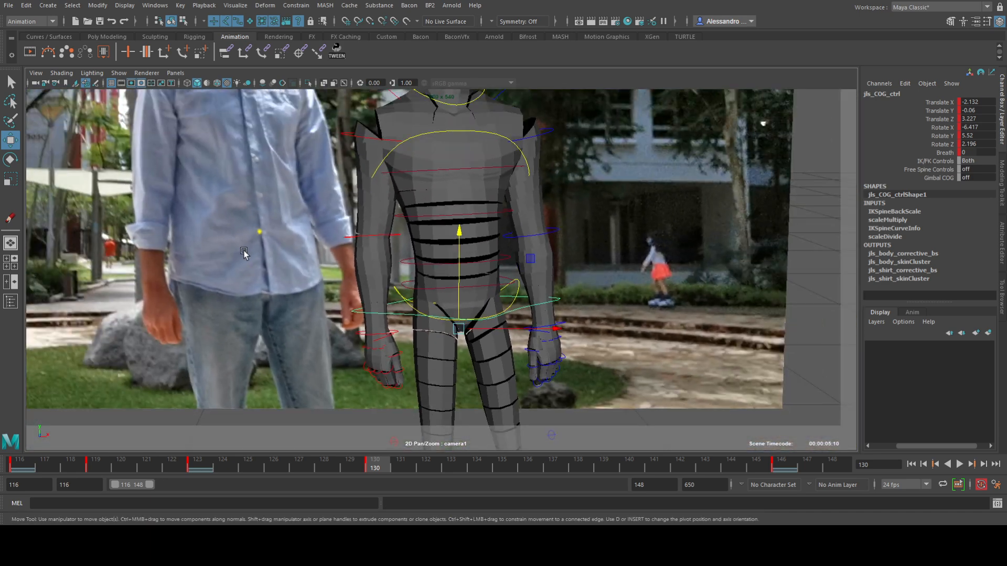
- Add a COG control key at frame 137 and play back the shortened range to check the motion
scroll(387, 424, up, 4)
drag(386, 462, 553, 471)
shift+click(678, 465)
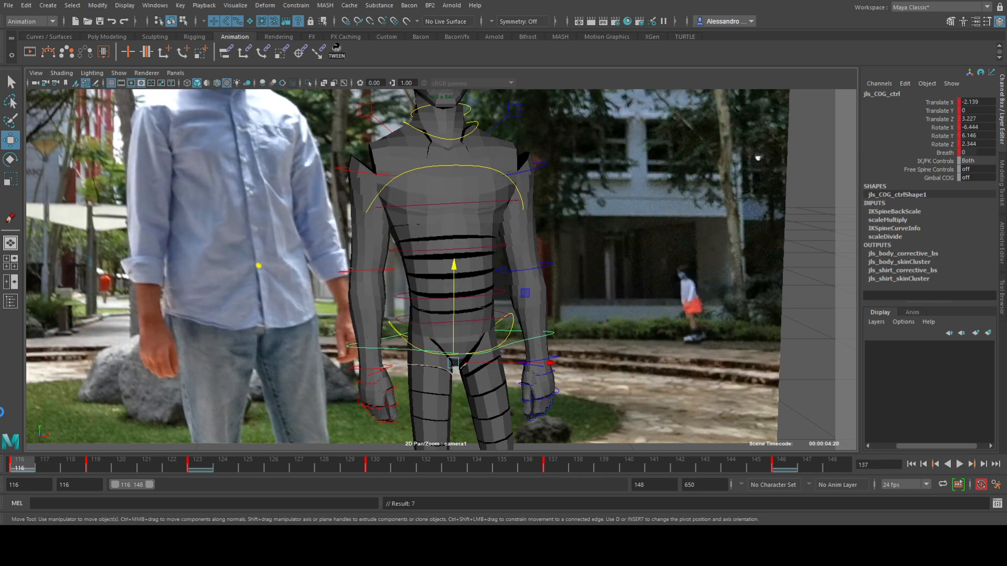
click(960, 464)
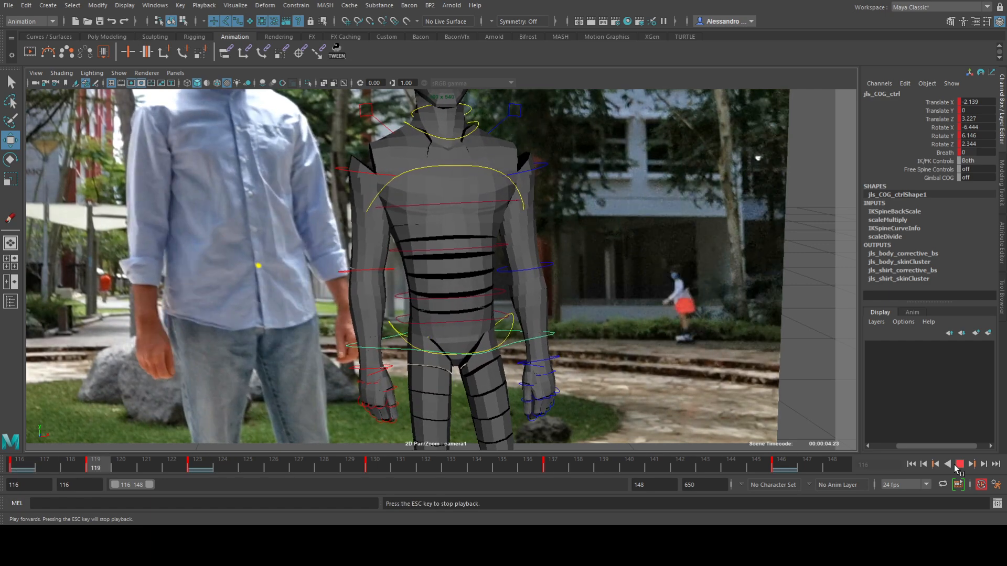
click(956, 468)
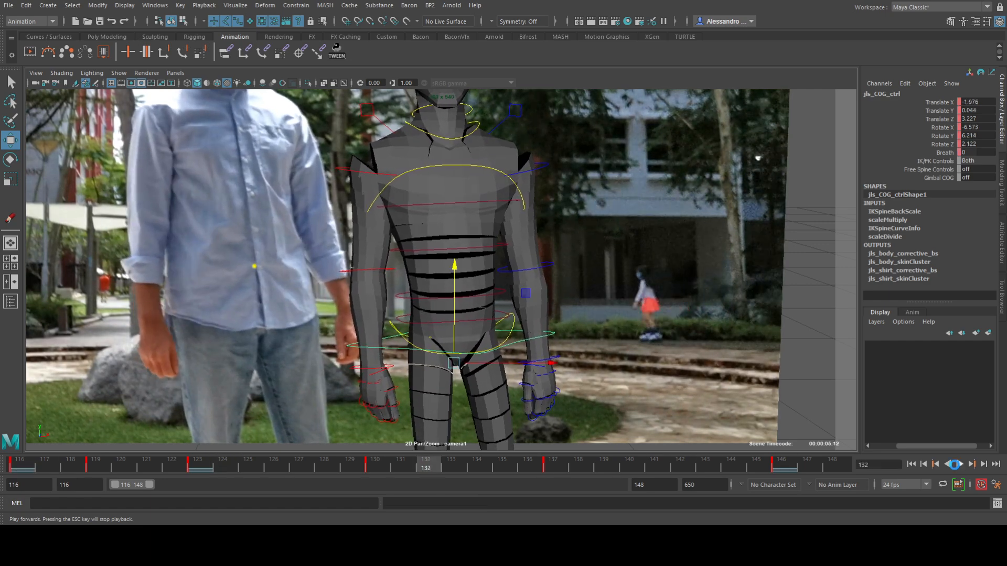
- Isolate the COG control's Rotate Y curve in the Graph Editor and raise its frame 130 key to about 5.866
key(space)
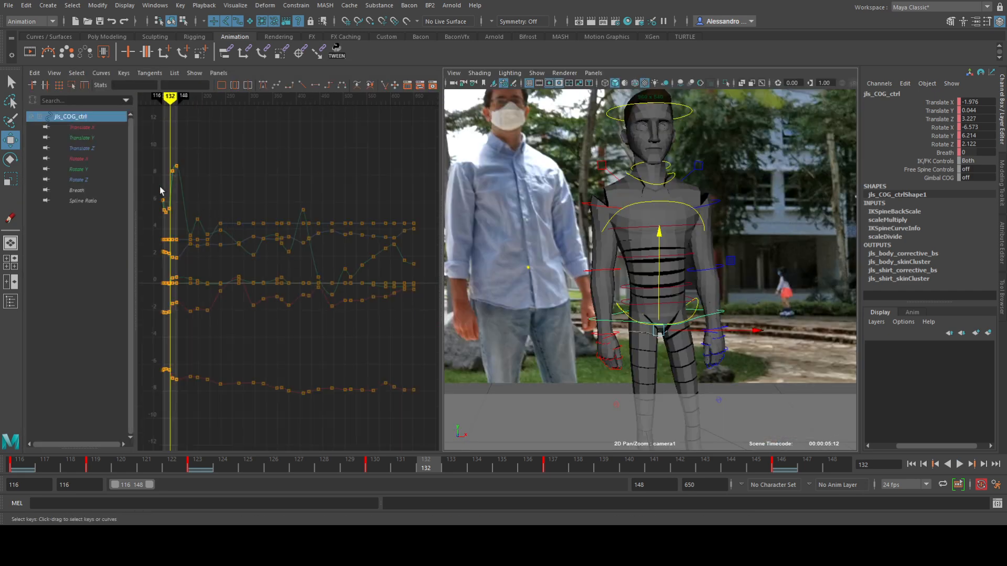
click(84, 169)
key(f)
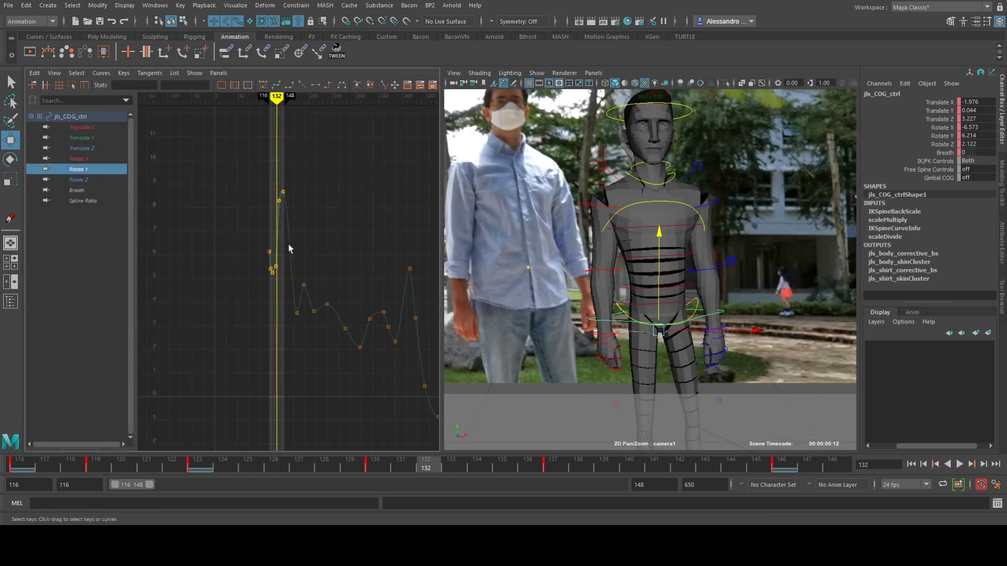
alt+right_drag(287, 250, 375, 261)
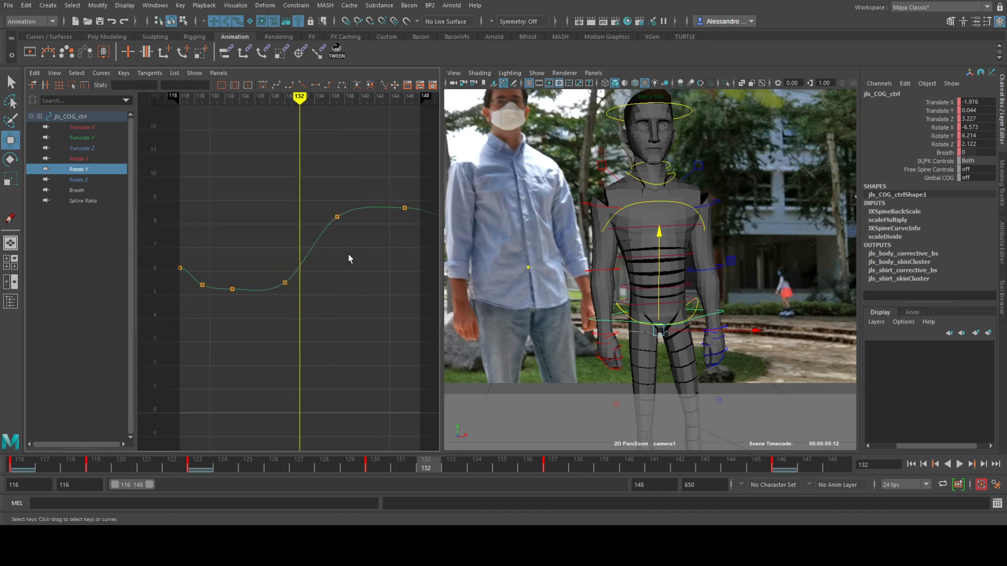
alt+right_drag(287, 252, 281, 248)
drag(259, 265, 300, 317)
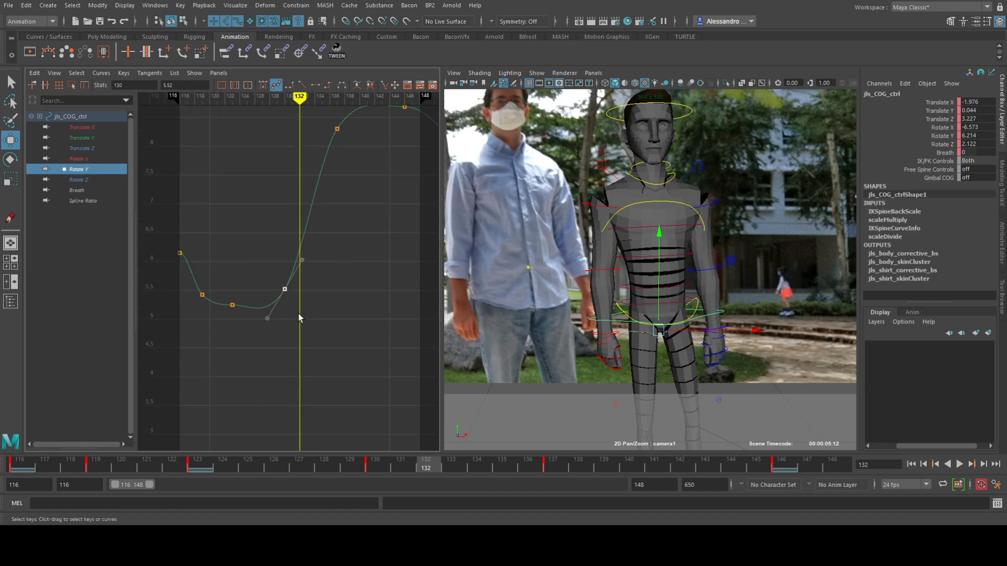
key(comma)
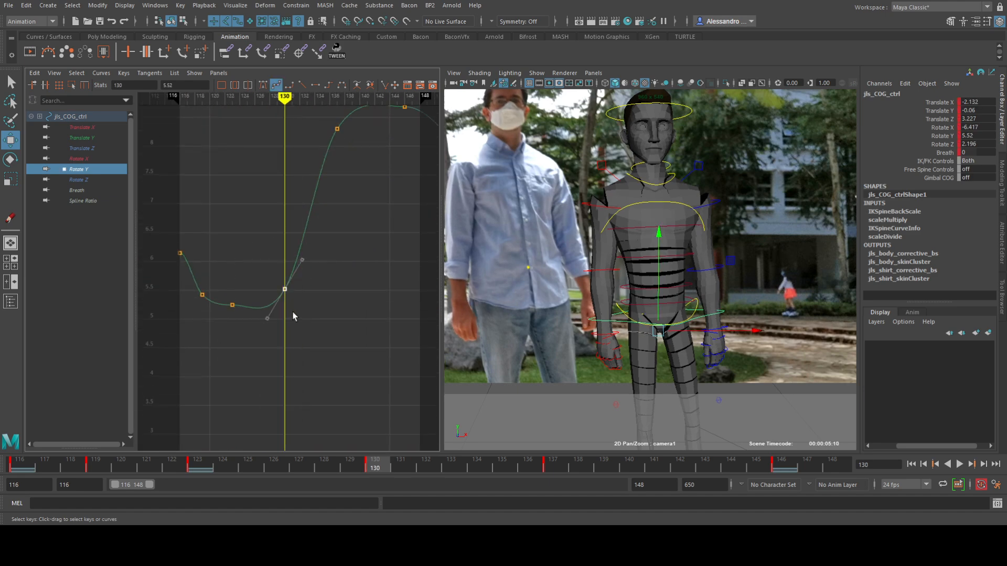
middle_drag(289, 311, 288, 290)
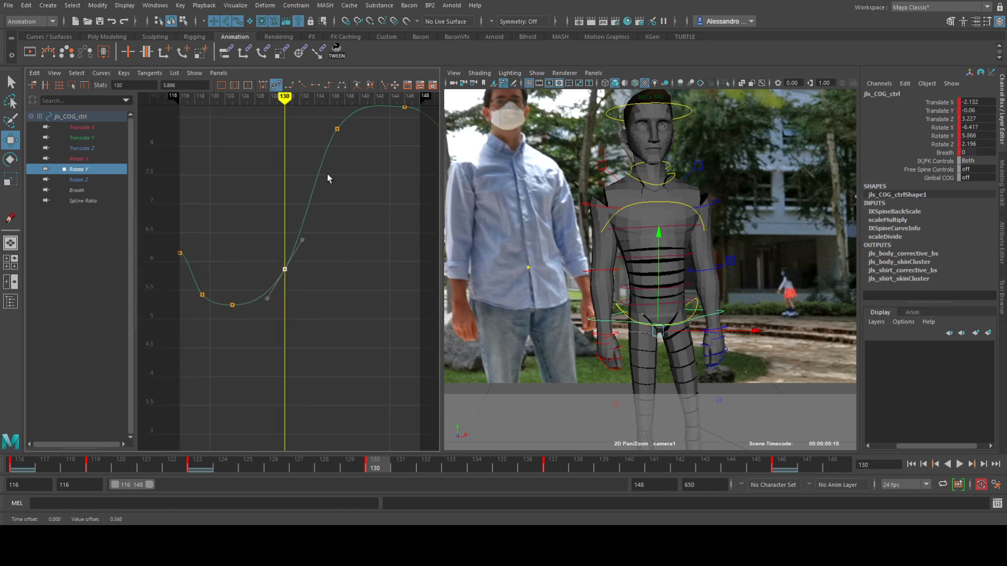
- Lower the Rotate Y key at frame 137 to about 8.085 and fine-tune the key at frame 119
middle_drag(349, 166, 350, 172)
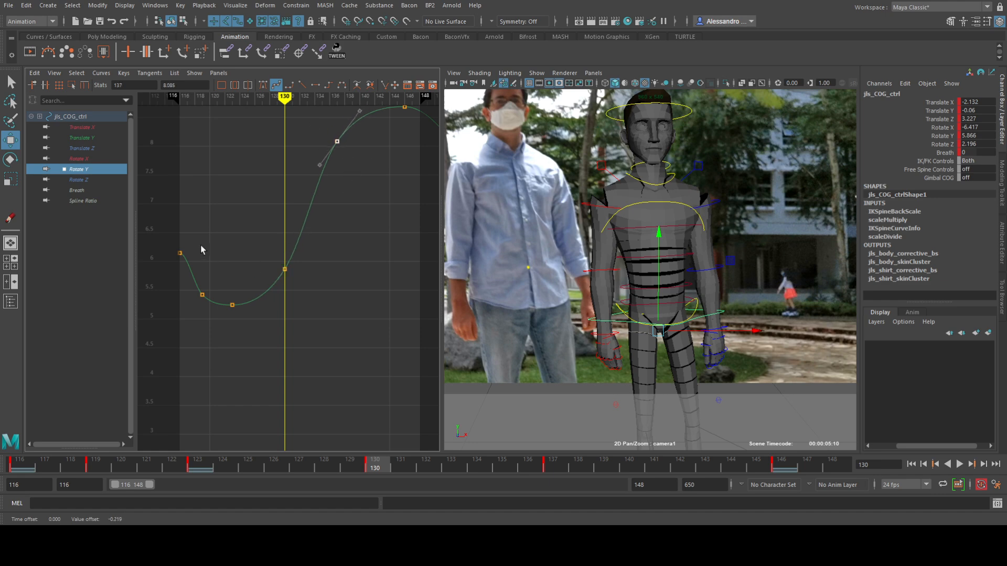
alt+middle_drag(262, 227, 276, 249)
drag(180, 306, 221, 329)
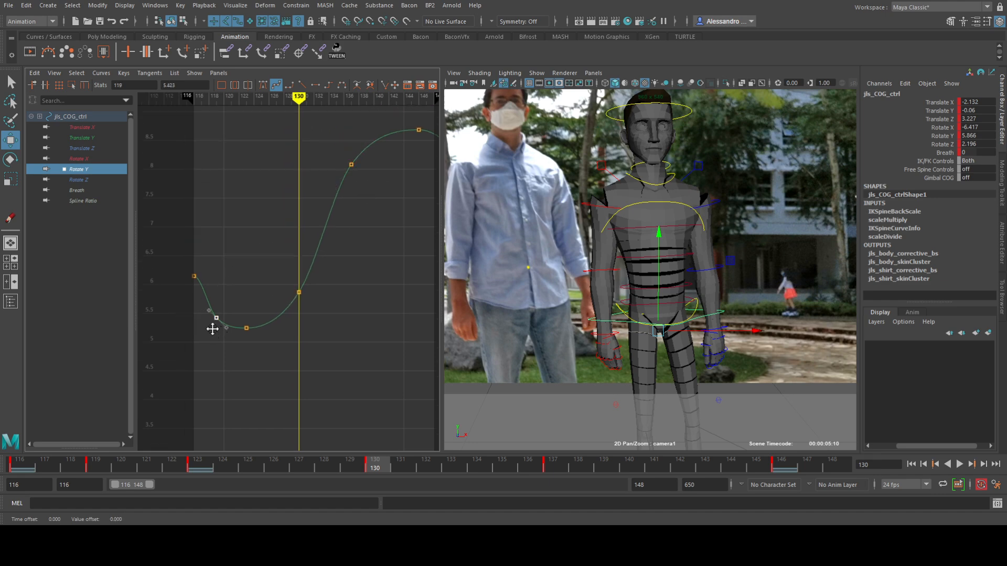
- Smooth the Translate X curve by moving the keys at frames 130, 119 and 137 to about -2.055, -2.18 and -1.56
click(81, 128)
alt+shift+right_drag(288, 330, 281, 231)
alt+middle_drag(299, 306, 297, 245)
drag(270, 281, 306, 325)
middle_drag(326, 353, 321, 325)
drag(227, 375, 219, 381)
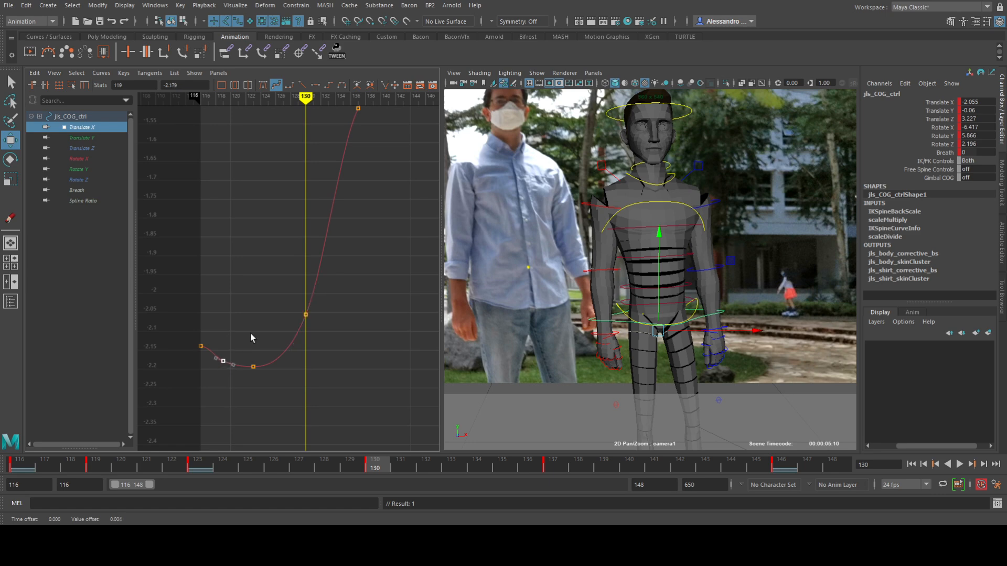
alt+middle_drag(327, 191, 306, 294)
middle_drag(354, 251, 348, 274)
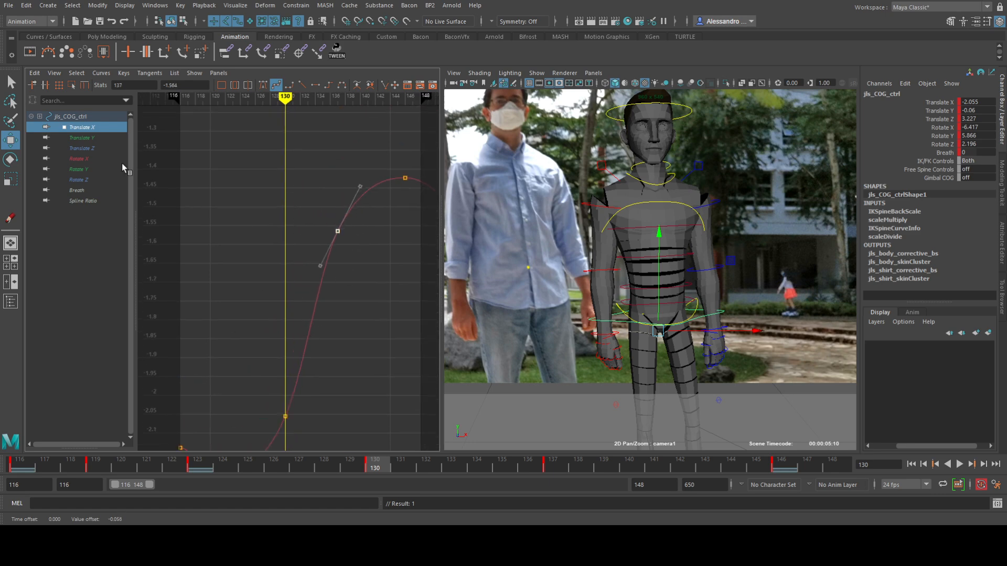
- Smooth the Translate Y curve with a flat tangent at frame 130 and keys at frames 123 and 137 lowered to about -0.008 and 0.34
click(83, 138)
key(f)
drag(257, 266, 308, 366)
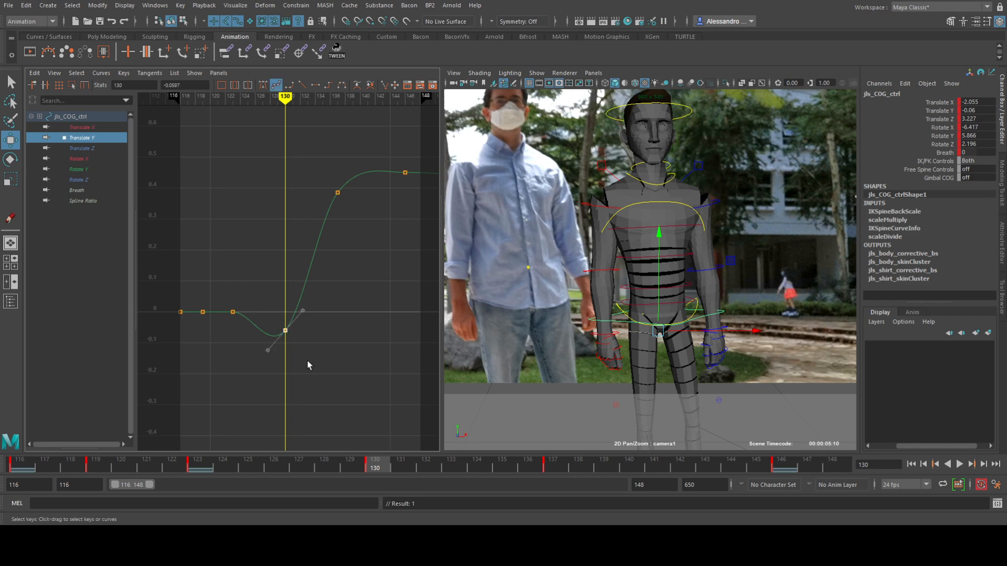
click(263, 85)
middle_drag(247, 330, 242, 329)
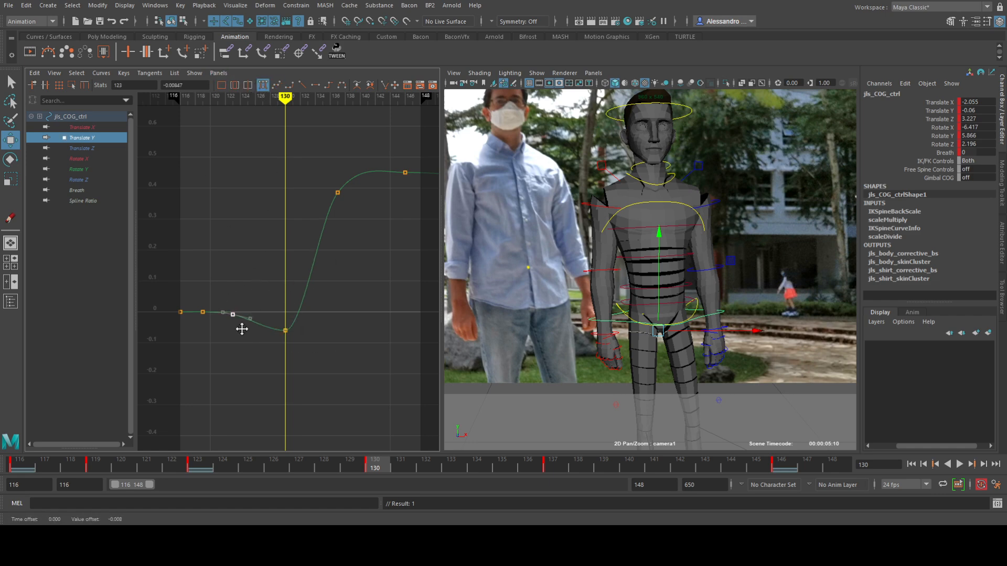
drag(359, 231, 318, 179)
middle_drag(347, 238, 344, 258)
click(959, 465)
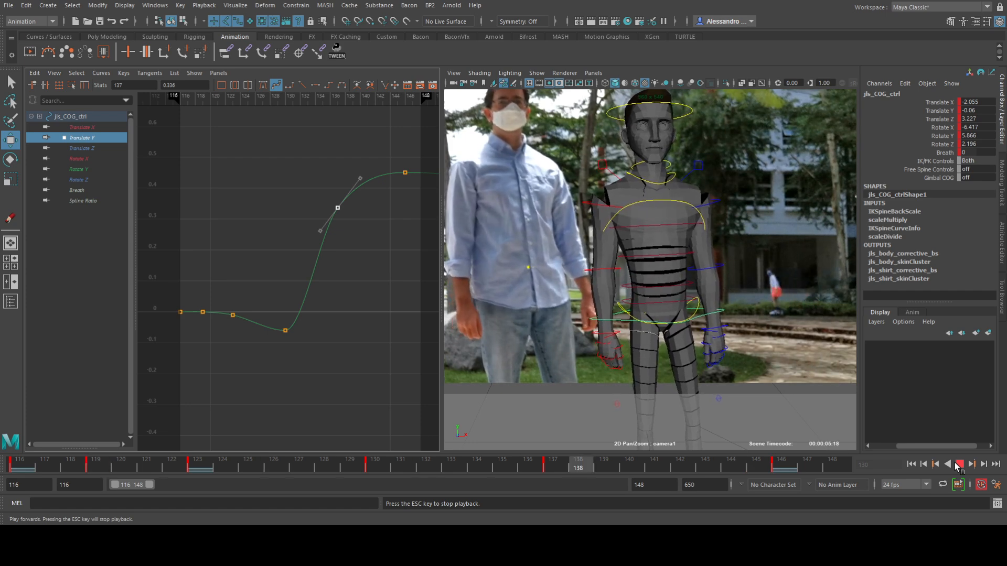
click(959, 465)
- Compress the Translate Y keys from frames 116 to 146 upward, bringing frame 116 to about 0.181
drag(395, 211, 206, 342)
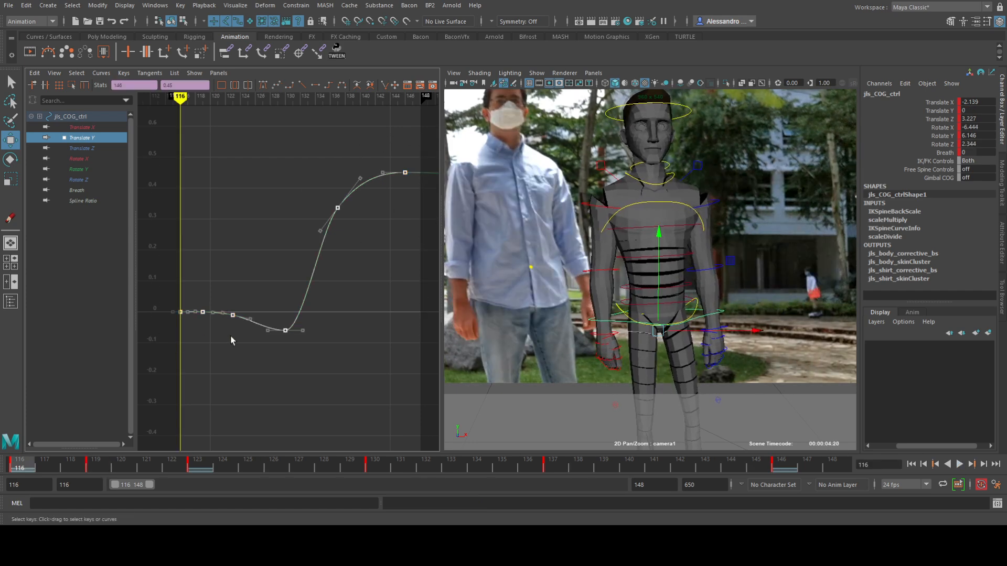
key(r)
drag(292, 338, 292, 275)
- Compress the Rotate Y keys from frames 116 to 146 upward, bringing frame 116 to about 6.691
click(80, 169)
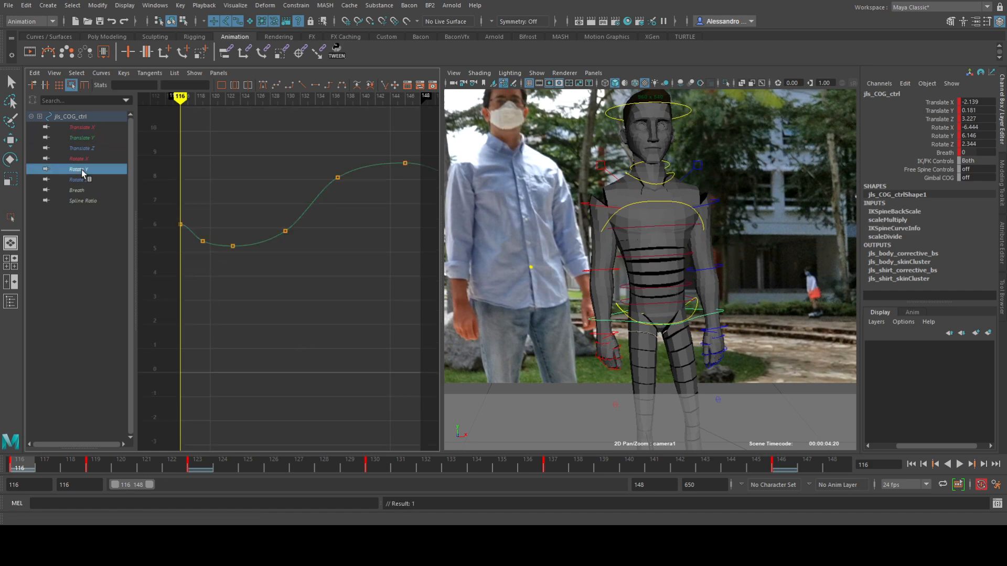
drag(167, 138, 416, 249)
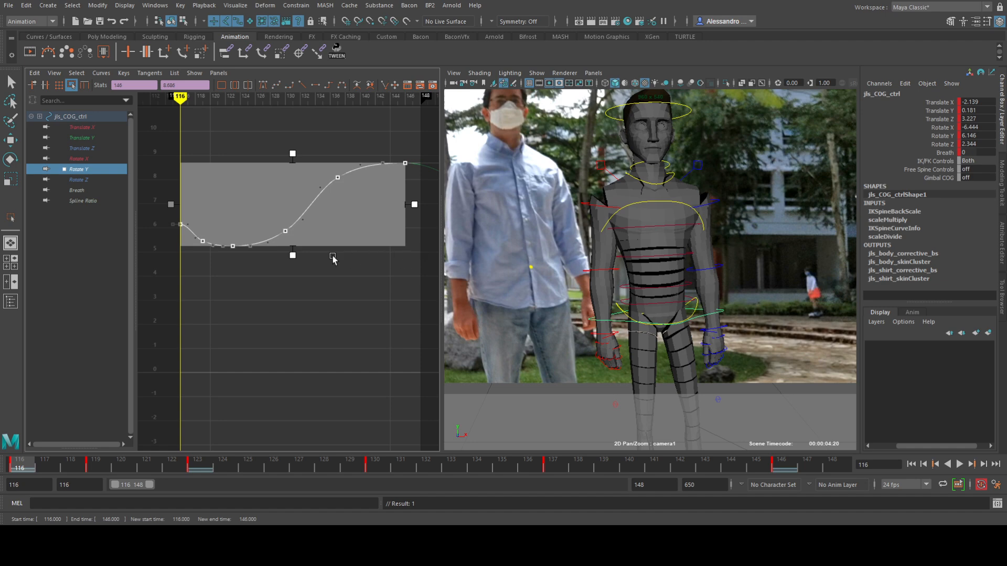
click(292, 251)
drag(147, 131, 422, 277)
drag(291, 257, 318, 258)
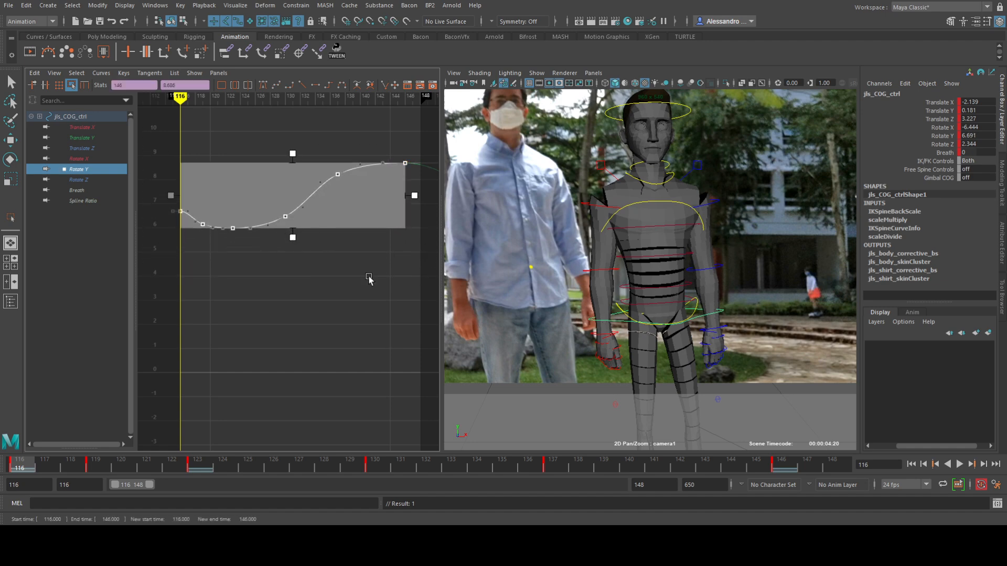
- Play back the motion, then compress the Translate X keys from frames 116 to 146 upward, bringing frame 130 to about -1.885
click(959, 465)
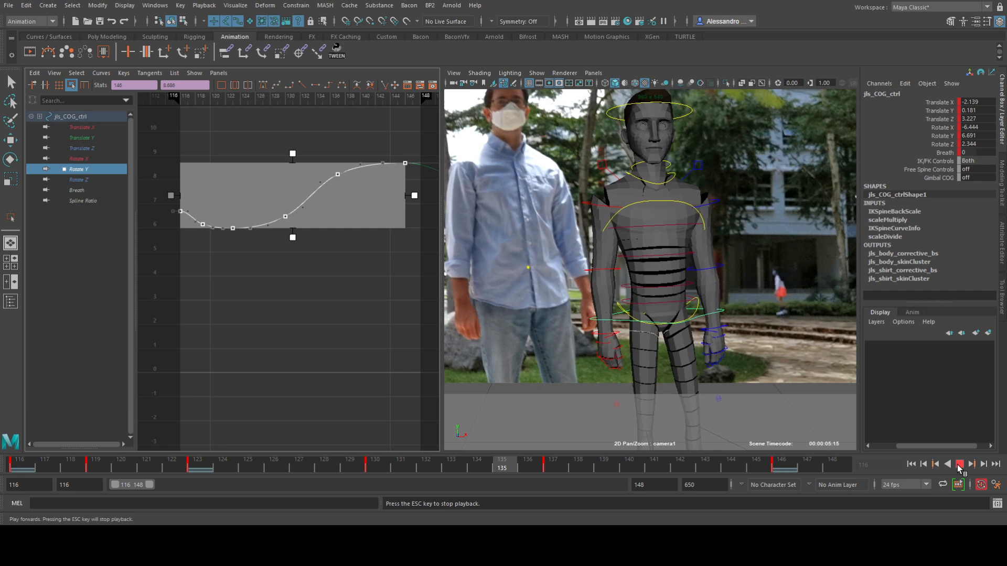
key(Escape)
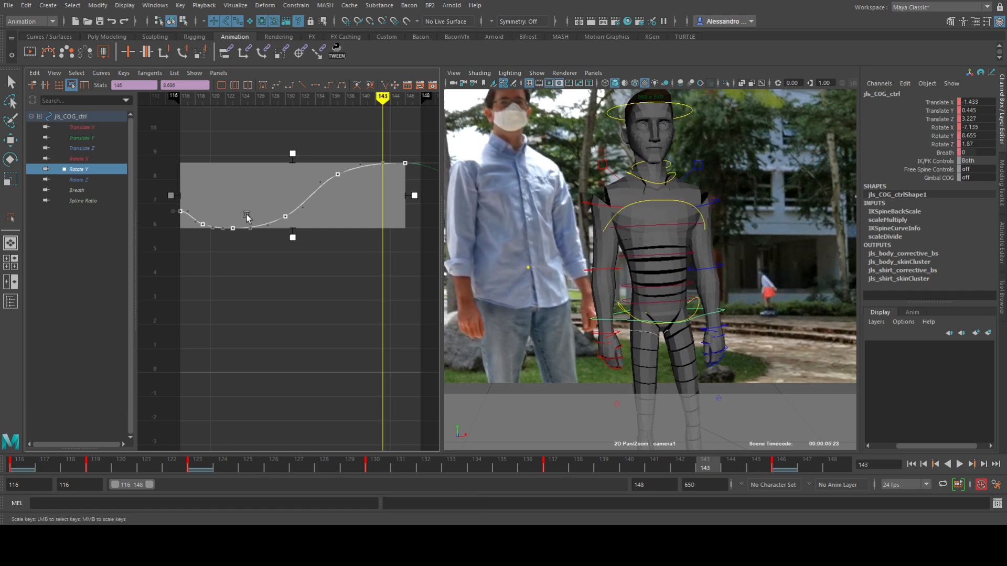
click(83, 128)
drag(419, 283, 188, 420)
drag(303, 412, 292, 382)
- Compress the Translate Y keys from frames 116 to 146 upward, bringing frame 130 to about 0.27, and play back the result
click(86, 137)
drag(412, 145, 163, 283)
drag(292, 273, 292, 231)
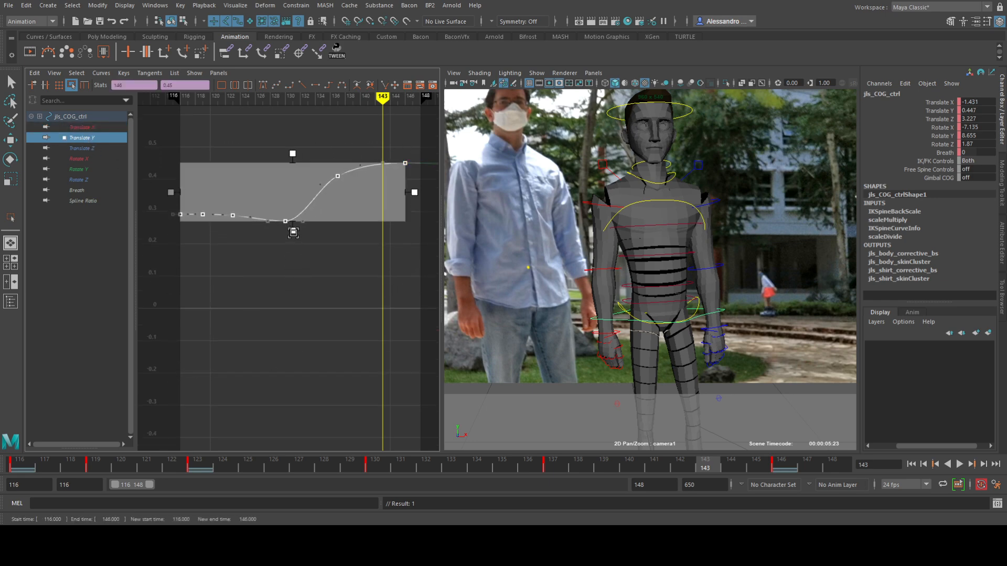
click(959, 465)
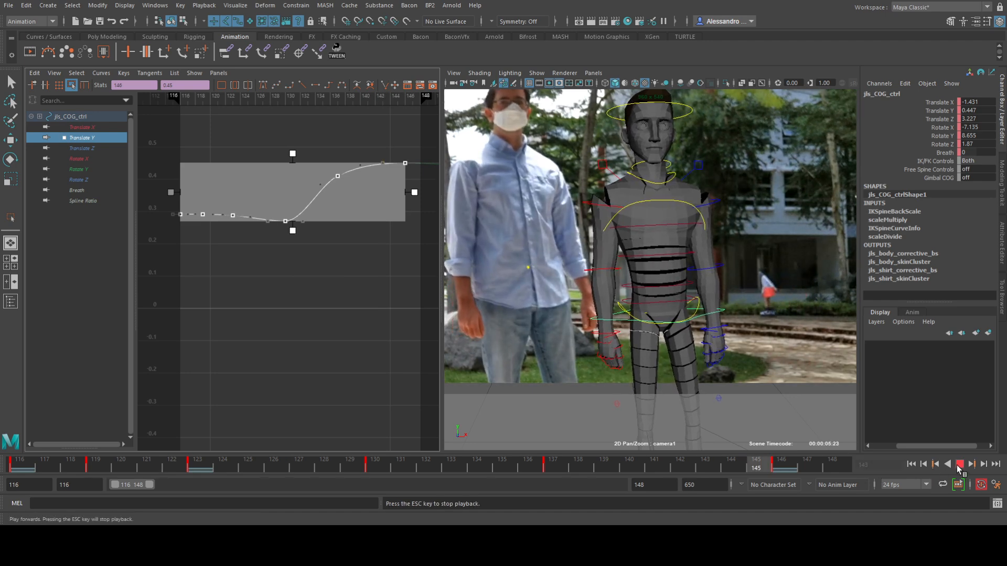
click(958, 464)
- Compress the Rotate Y keys from frames 116 to 146 upward, bringing frame 130 to about 7.53, and play back the result
click(79, 169)
alt+shift+middle_drag(300, 174, 300, 203)
alt+shift+right_drag(301, 203, 299, 184)
alt+middle_drag(299, 183, 312, 296)
alt+right_drag(312, 296, 312, 234)
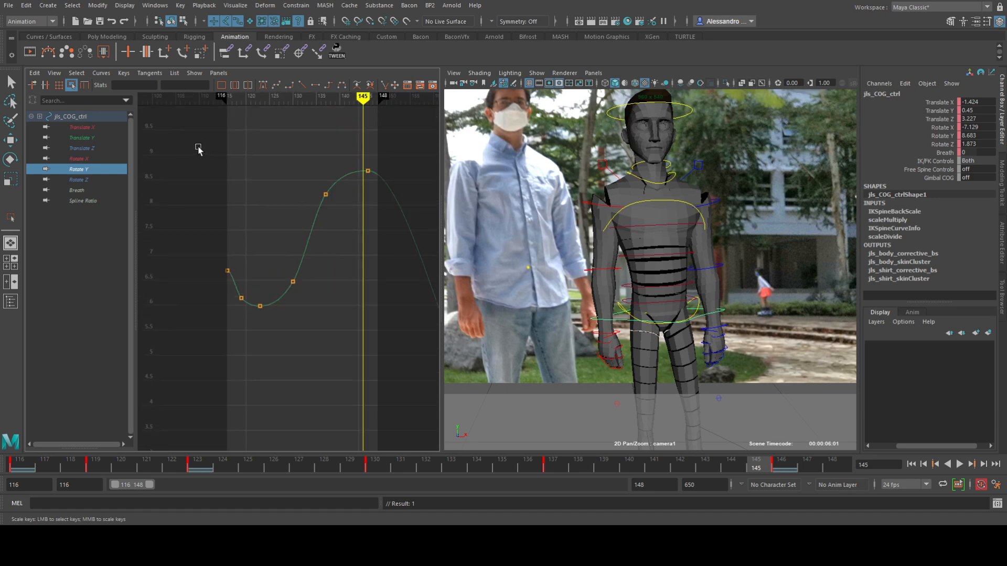
drag(200, 149, 413, 338)
drag(299, 318, 297, 261)
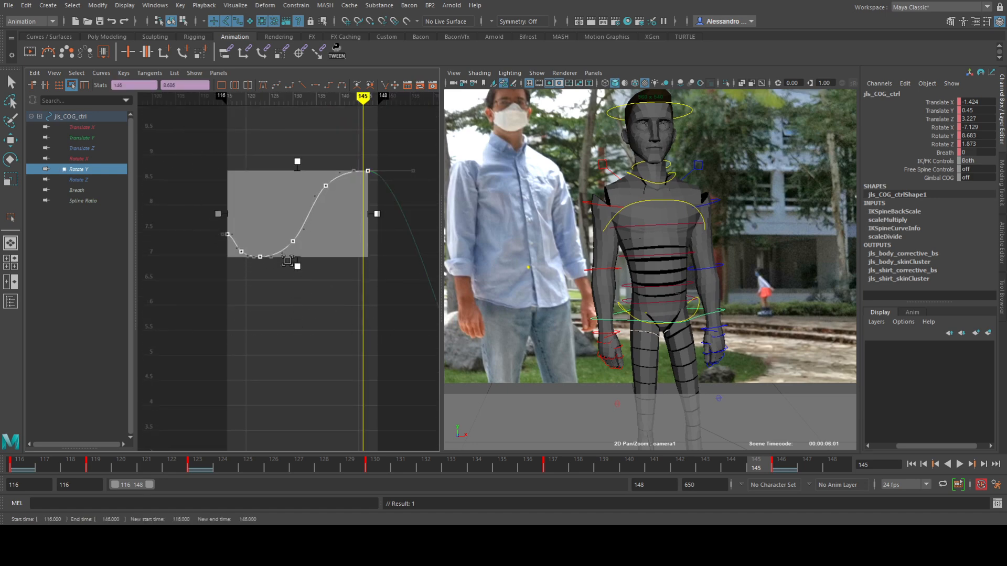
click(959, 464)
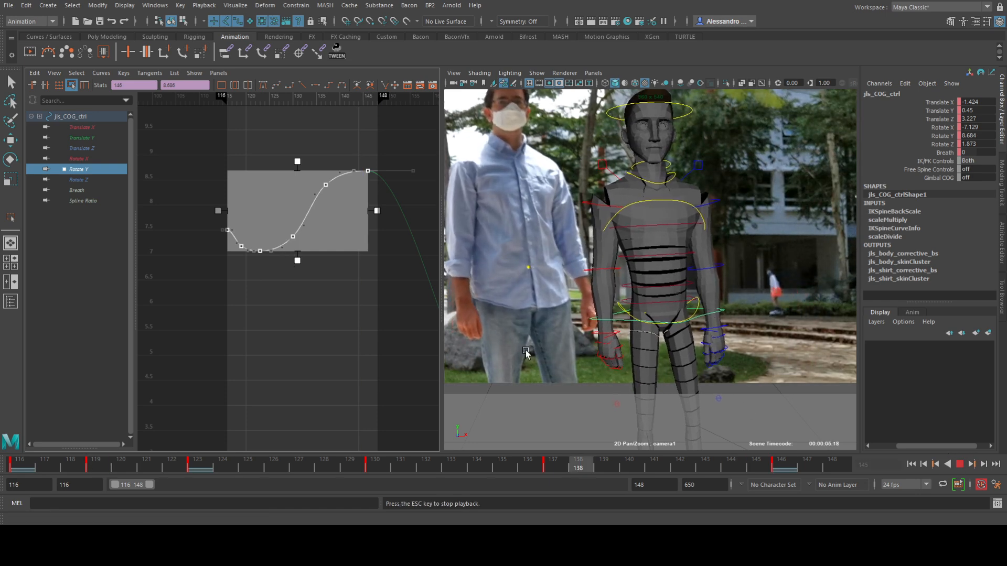
- Adjust the incoming tangent of the Rotate Y key at frame 130 to smooth the curve
click(361, 298)
alt+middle_drag(327, 265, 356, 303)
scroll(357, 306, up, 3)
drag(328, 276, 391, 314)
middle_drag(397, 303, 397, 302)
drag(333, 285, 360, 322)
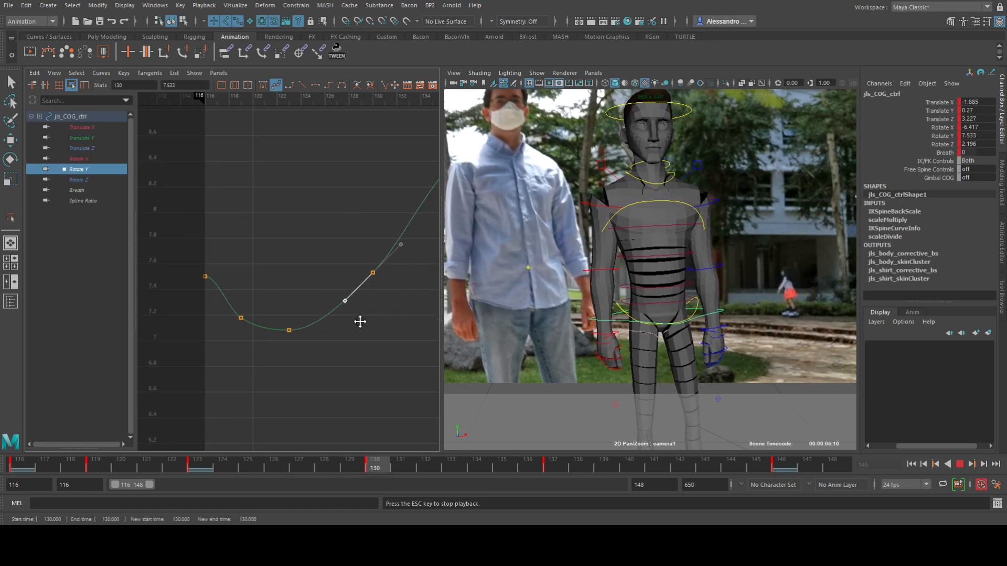
click(960, 464)
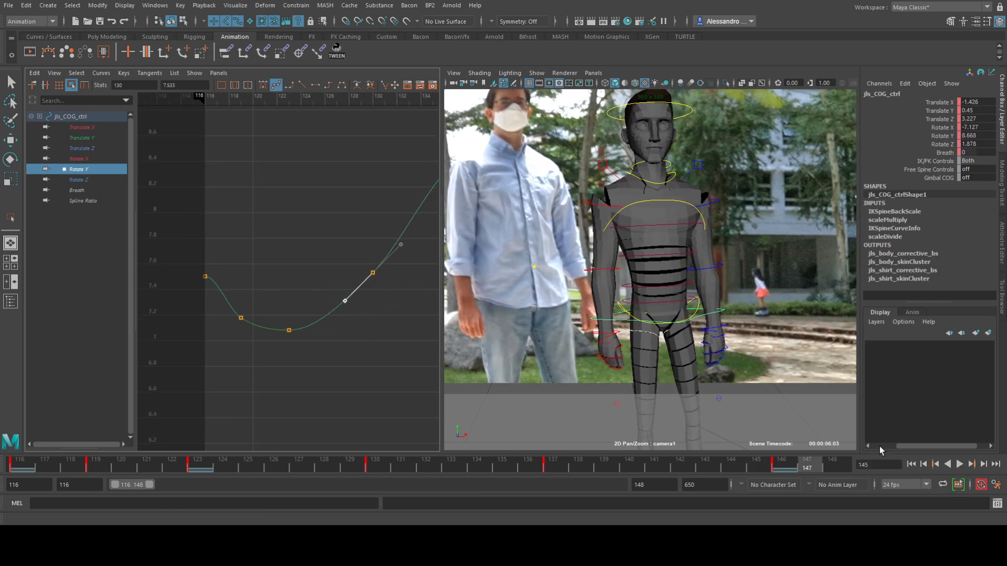
key(w)
middle_drag(351, 310, 351, 316)
- Lower the Rotate Y key at frame 137 to about 8.3
alt+middle_drag(380, 259, 287, 330)
drag(330, 213, 380, 263)
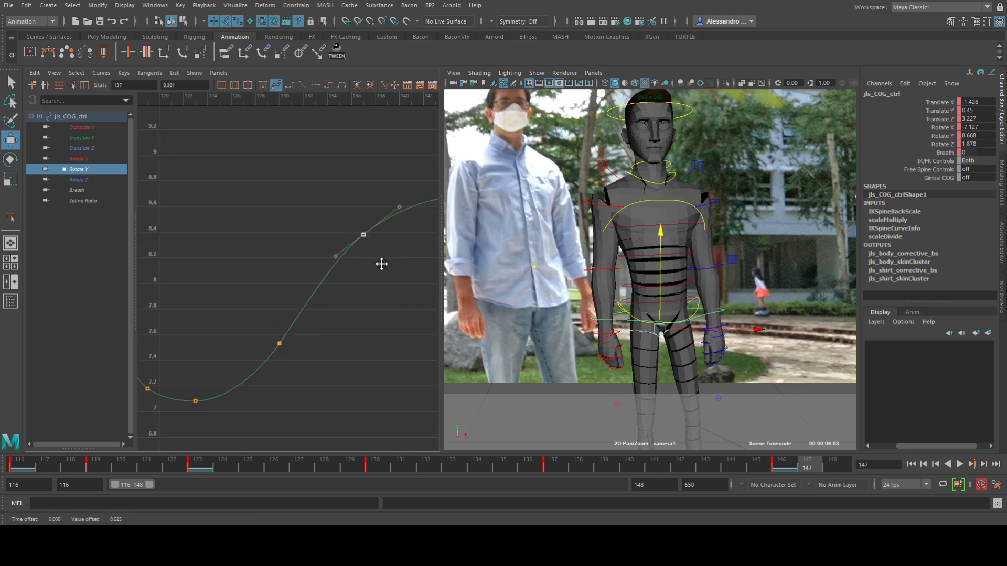
alt+middle_drag(382, 274, 307, 313)
middle_drag(350, 278, 345, 252)
drag(217, 341, 241, 378)
middle_drag(272, 350, 304, 318)
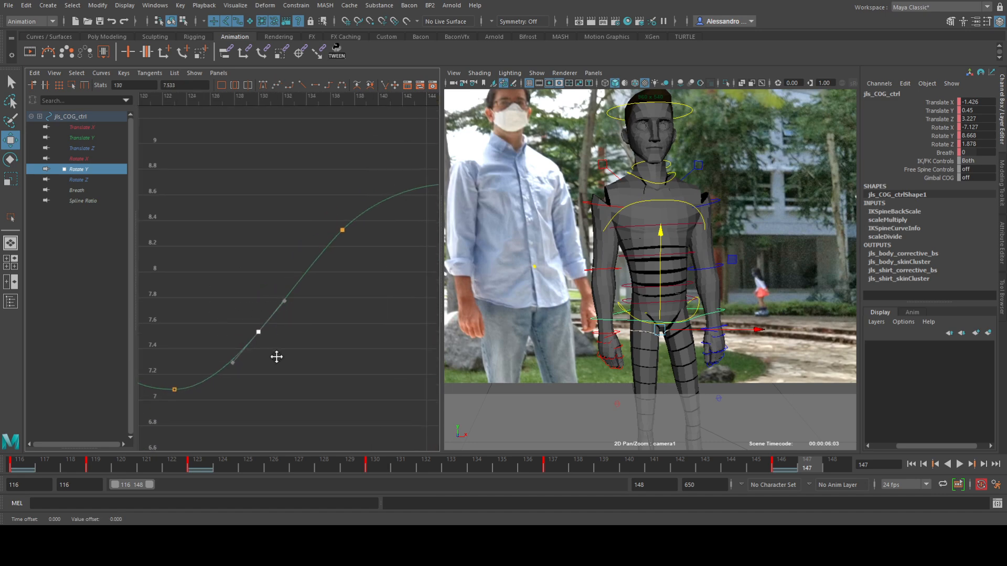
- Scale the Rotate Y keys from frames 116 to 146 upward again, raising the lowest key to about 7.3, and review the playback
alt+right_drag(288, 344, 241, 340)
drag(205, 223, 345, 340)
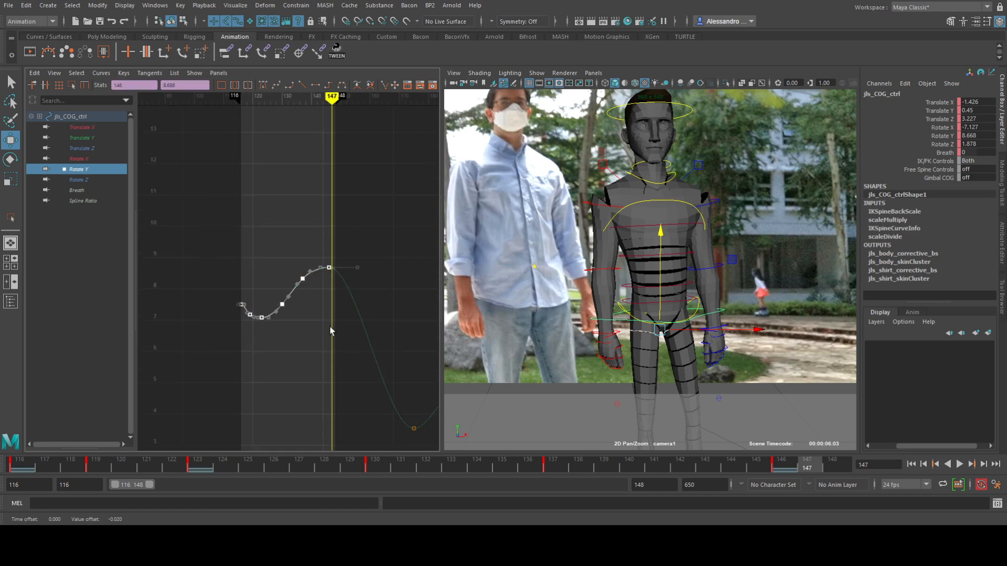
key(ctrl+z)
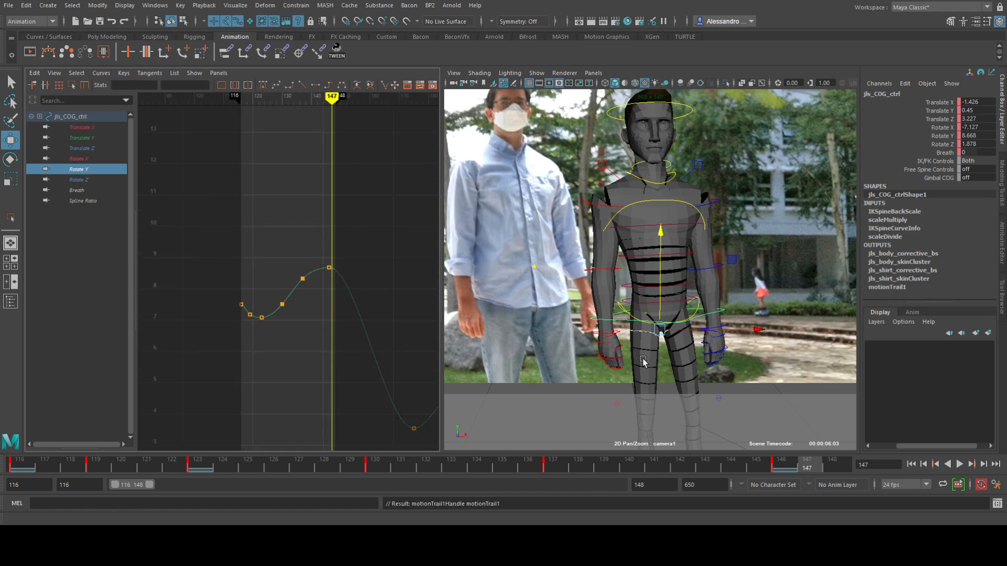
key(q)
drag(219, 224, 241, 256)
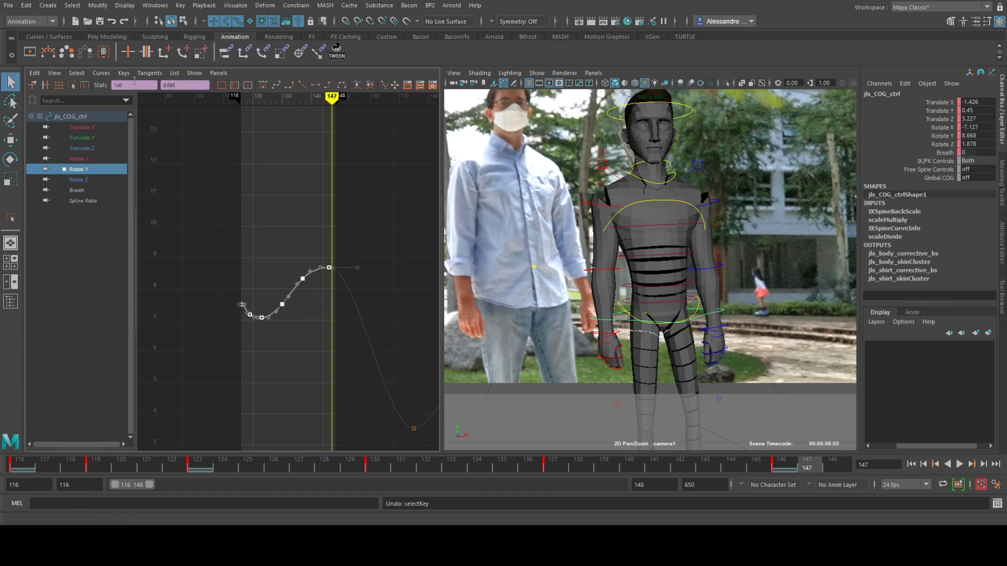
click(71, 85)
drag(288, 329, 288, 322)
click(960, 464)
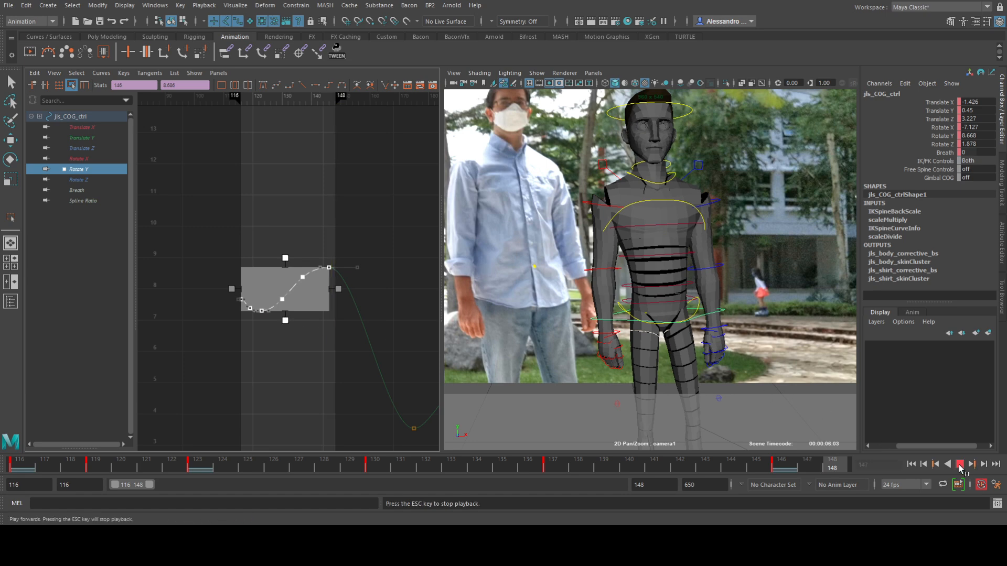
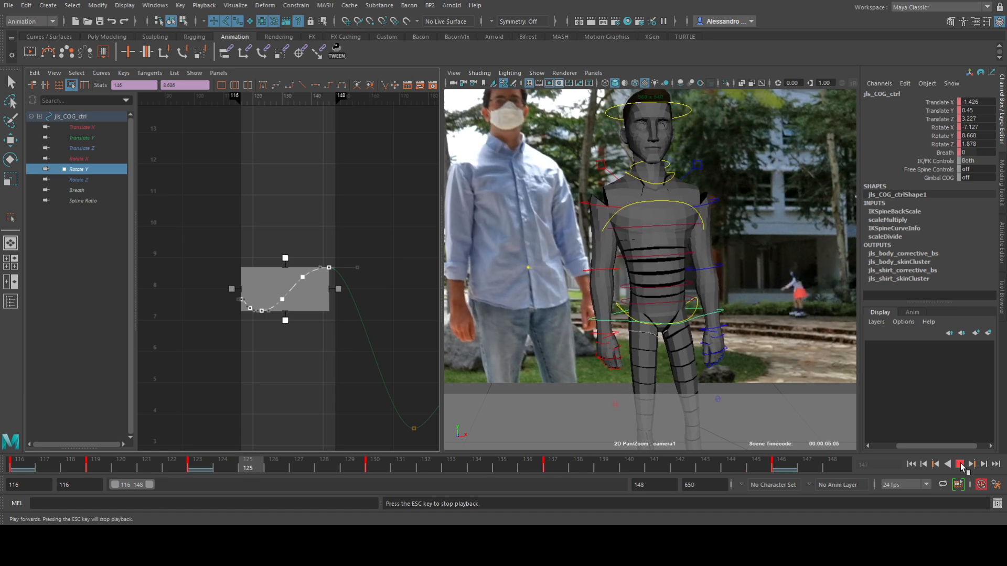
click(960, 465)
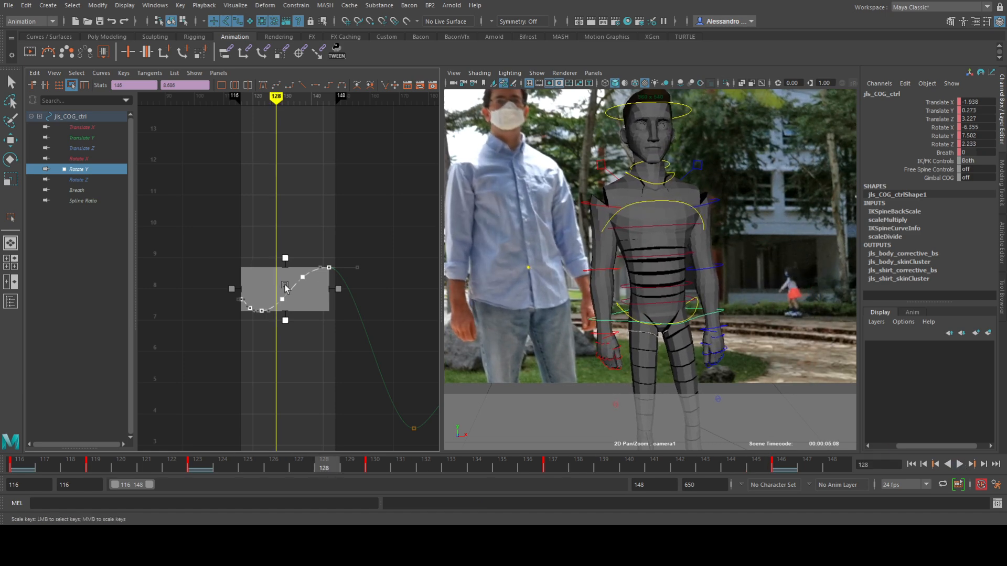
- Compress the Rotate Y keys from frames 116 to 137 upward to a low of about 7.7, and lower the frame 146 key to 8.551
drag(184, 243, 282, 332)
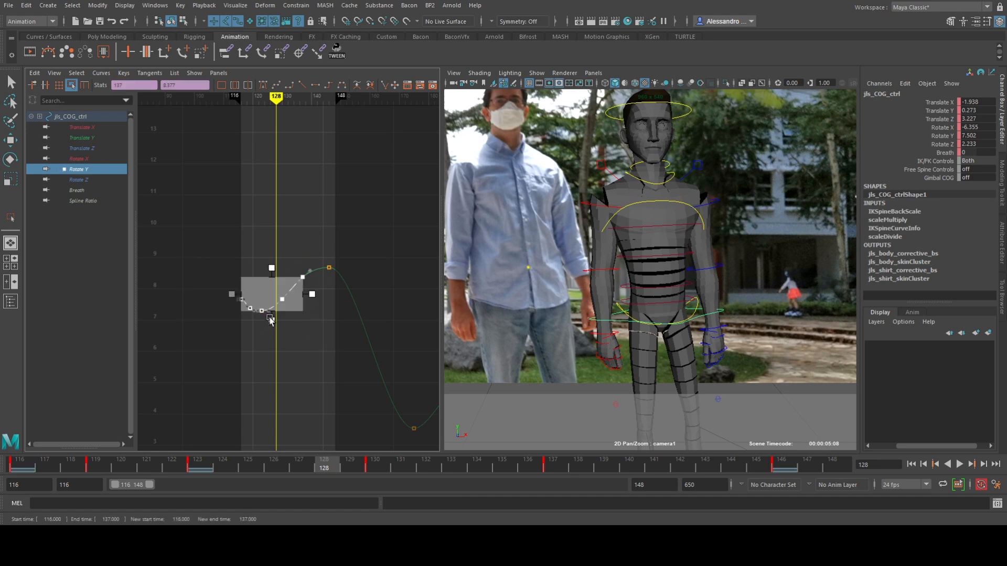
click(259, 318)
drag(206, 257, 266, 310)
click(286, 257)
drag(317, 254, 352, 295)
middle_drag(336, 296, 336, 298)
click(960, 465)
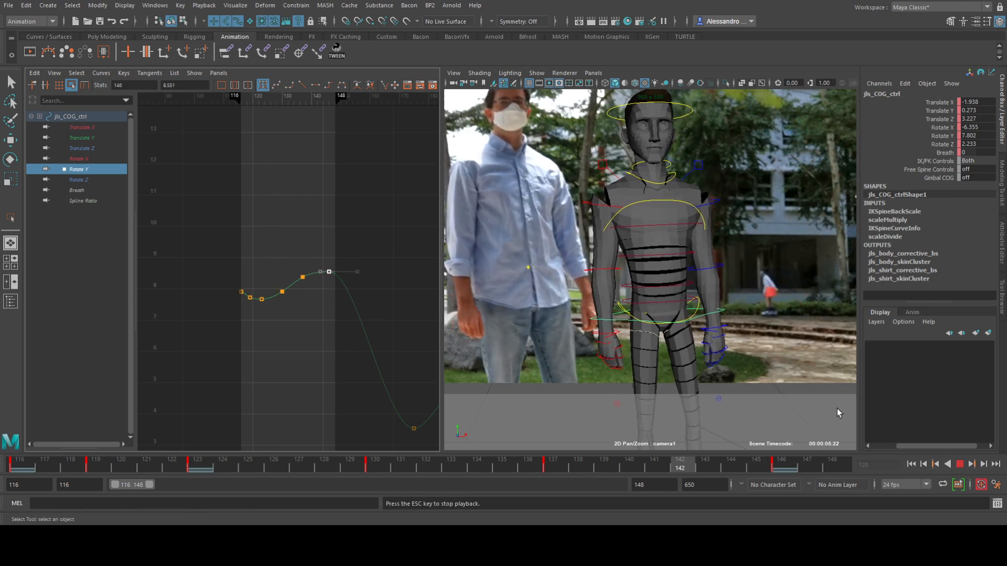
click(959, 464)
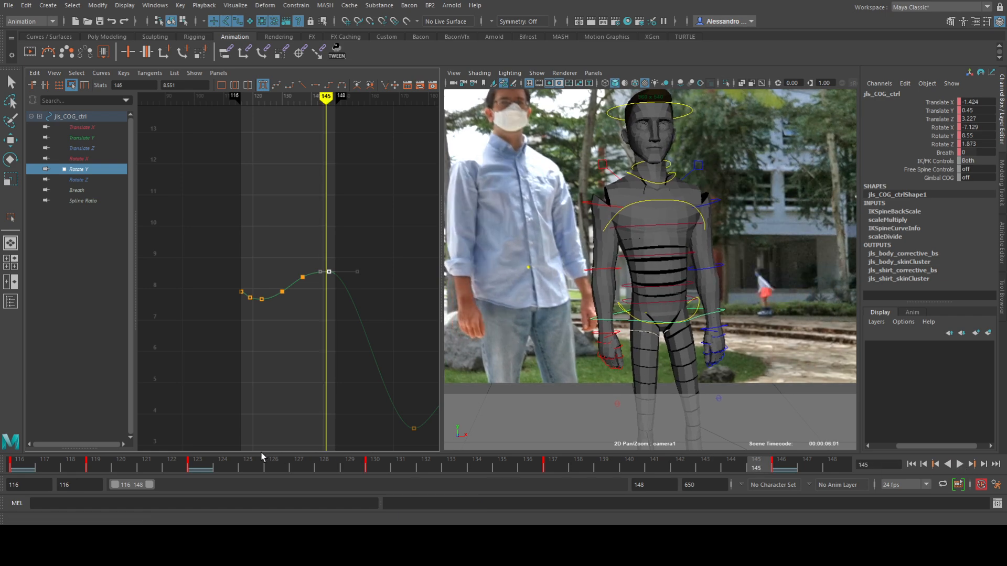
- Move the playback range to frames 146–213 and play it in the maximized camera view
drag(205, 467, 781, 464)
drag(124, 485, 210, 486)
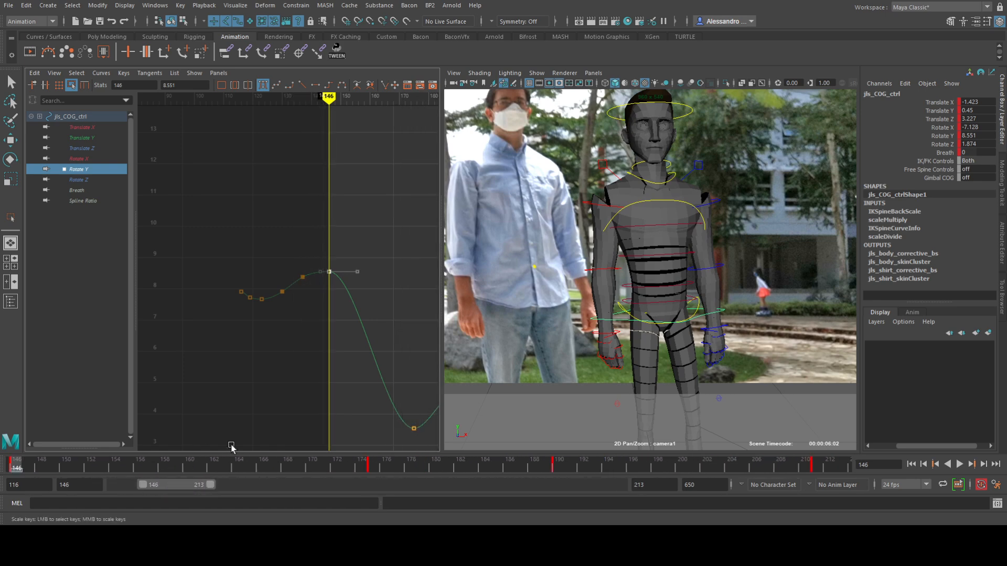
key(space)
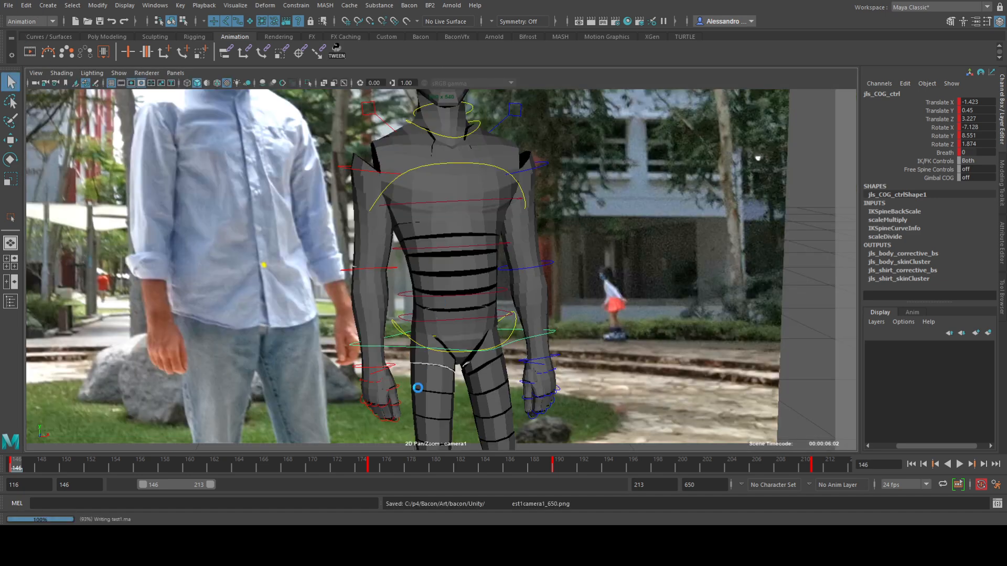
click(375, 460)
key(alt+shift+v)
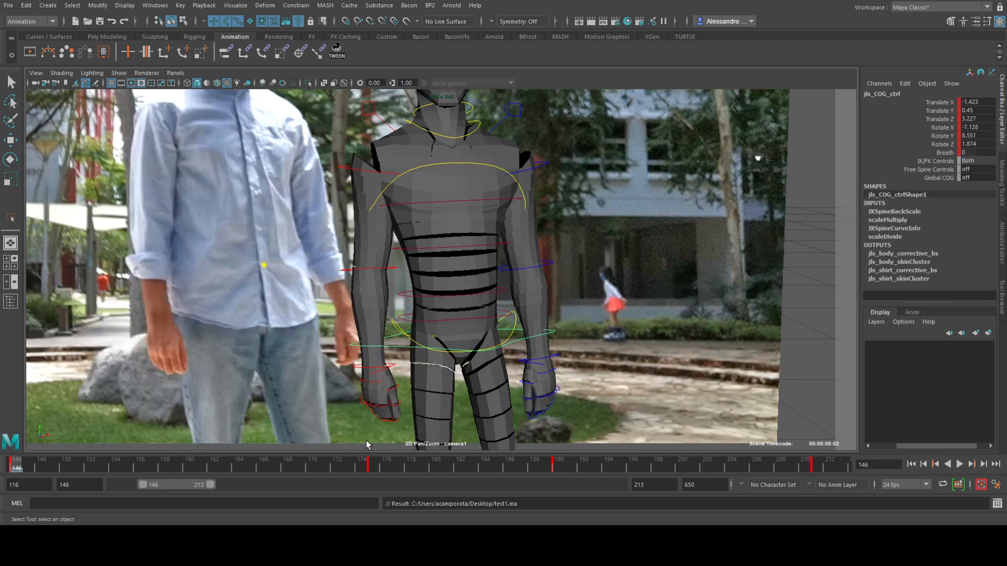
key(alt+v)
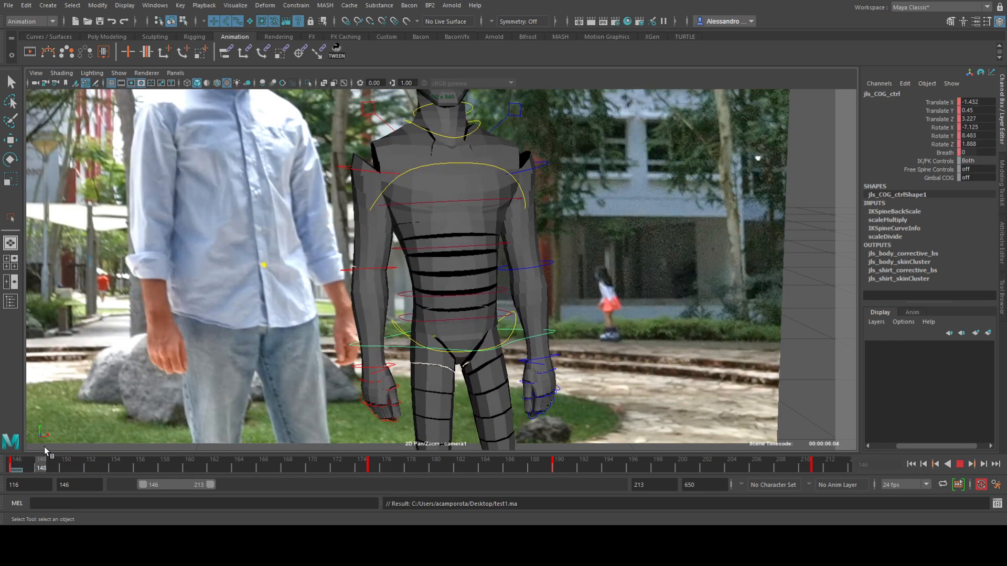
- Key the COG control at frames 154 and 165 to match the actor's movement
mouse_move(121, 449)
mouse_down()
mouse_move(172, 453)
mouse_move(70, 452)
mouse_move(129, 467)
mouse_move(17, 465)
mouse_move(116, 463)
mouse_up()
mouse_move(108, 466)
shift+mouse_down()
mouse_move(129, 469)
mouse_move(96, 468)
shift+mouse_up()
mouse_move(93, 468)
mouse_down()
mouse_move(122, 468)
mouse_move(111, 466)
mouse_up()
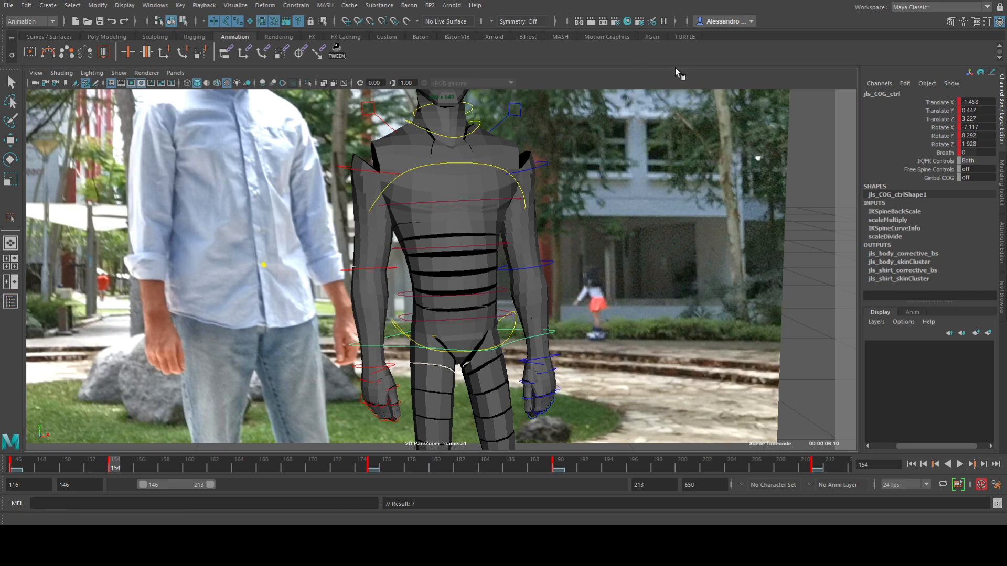
drag(125, 465, 397, 468)
shift+click(324, 468)
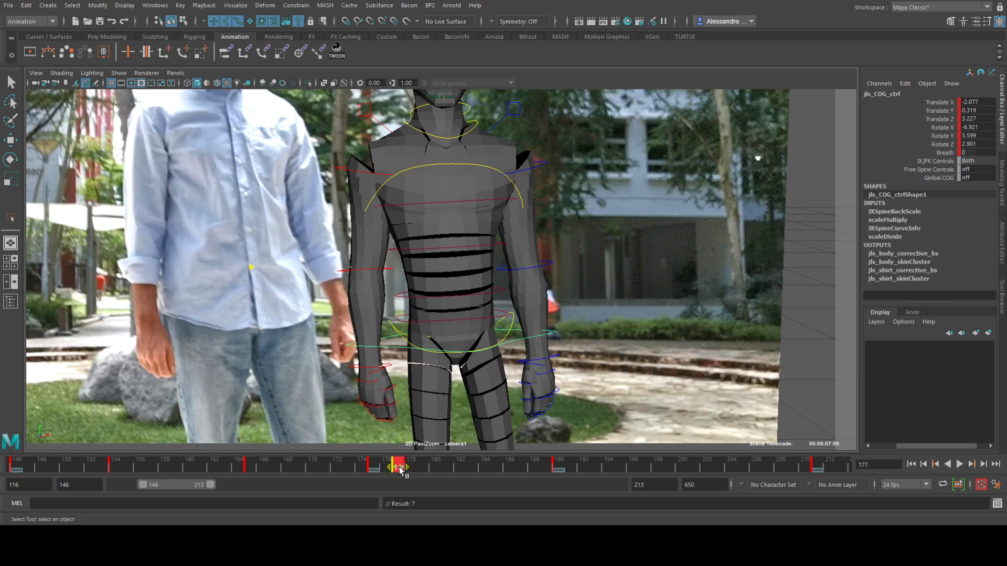
- Key the COG control at frames 179 and 184 to match the actor's movement
double_click(398, 468)
click(401, 467)
double_click(401, 467)
shift+click(401, 467)
drag(402, 467, 496, 470)
shift+click(519, 466)
click(487, 470)
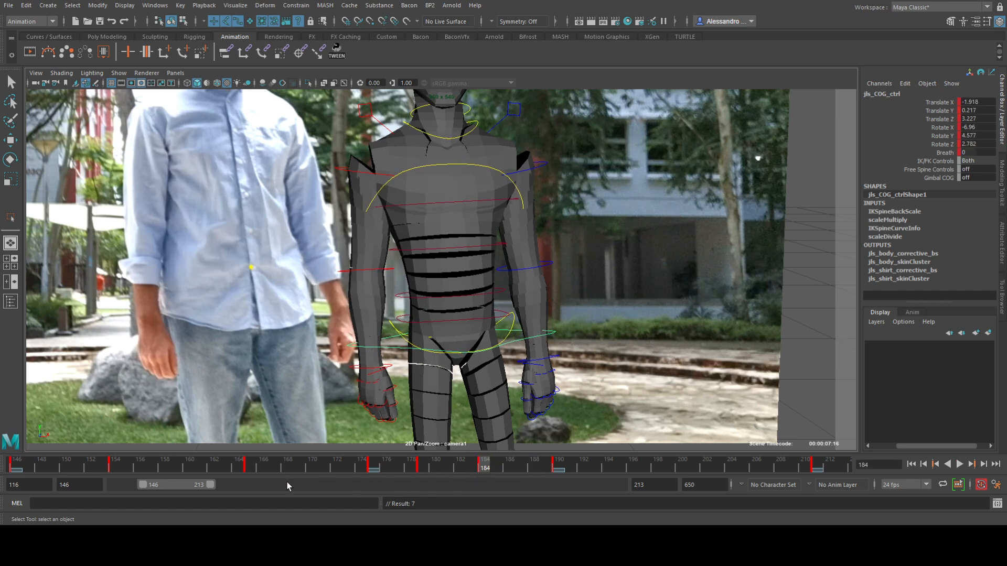
- Shorten the playback range to frames 146–191 and play back the motion
drag(211, 485, 191, 488)
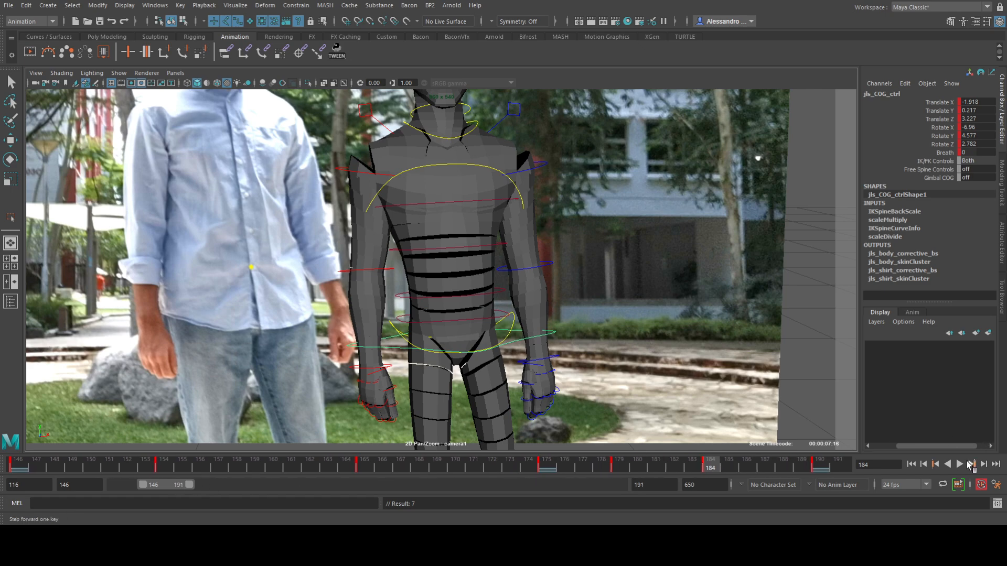
click(960, 465)
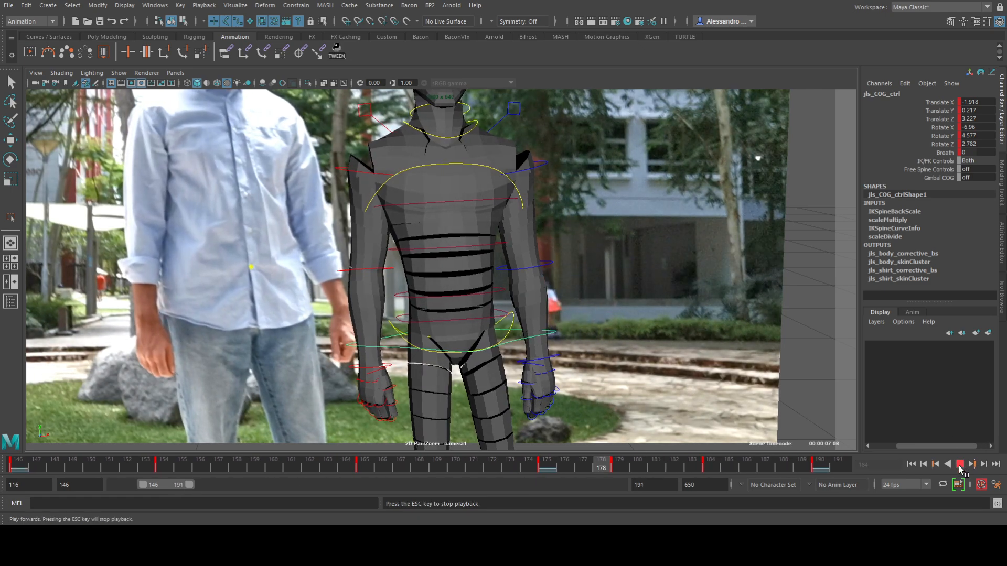
key(Escape)
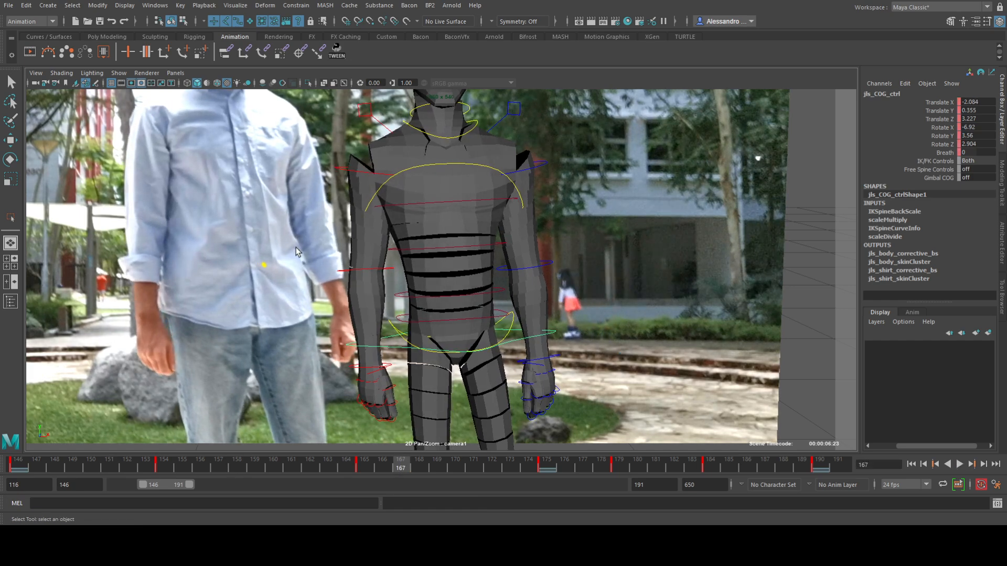
- Lower the Translate Y key at frame 154 to about 0.437 in the Graph Editor and step through the neighbouring keys
key(space)
click(80, 139)
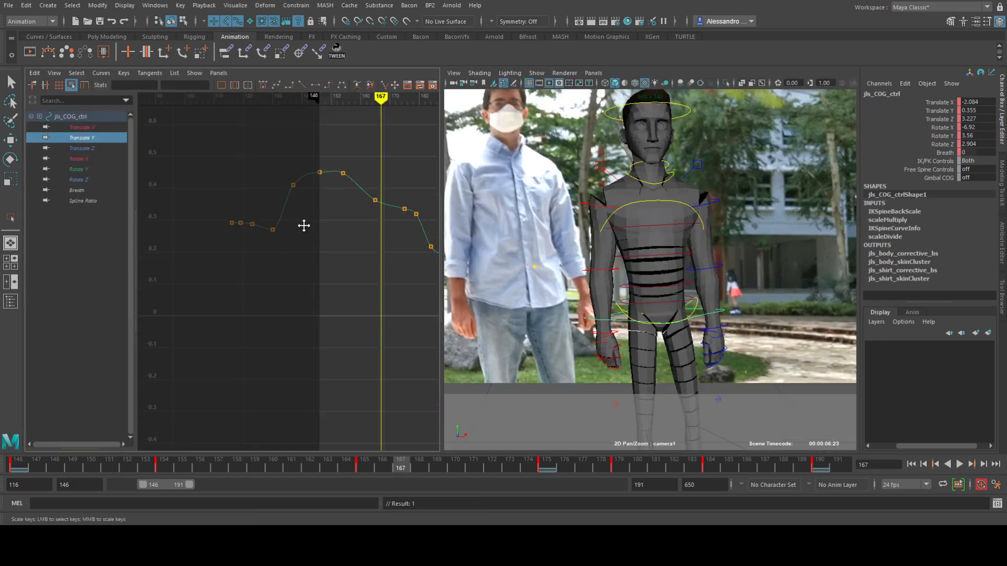
alt+middle_drag(313, 218, 218, 259)
alt+right_drag(218, 259, 265, 256)
alt+middle_drag(266, 256, 241, 296)
drag(238, 206, 262, 240)
alt+right_drag(263, 243, 265, 220)
alt+middle_drag(265, 220, 281, 236)
key(comma)
key(comma)
key(comma)
key(period)
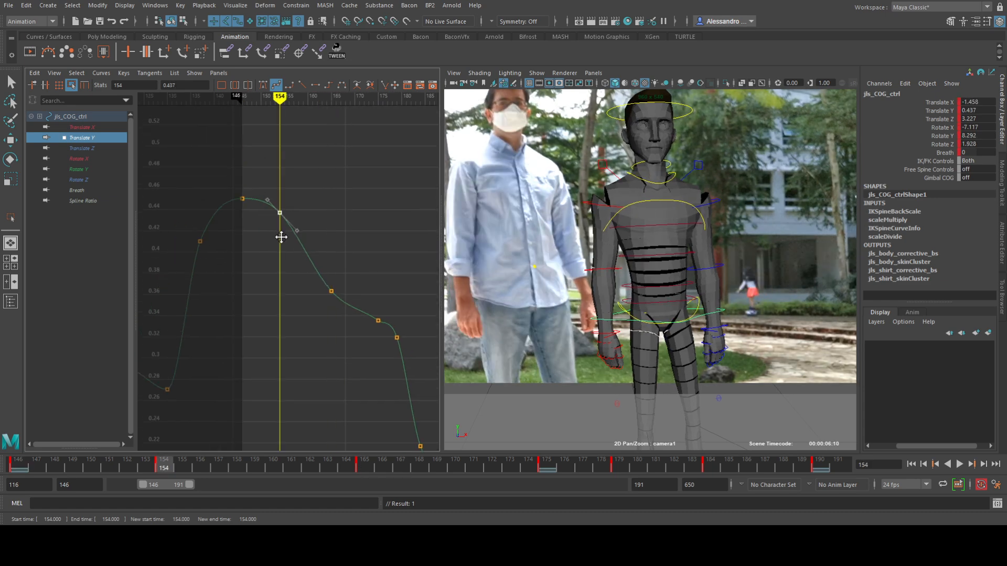
- Set auto tangents on the Translate Y keys from frames 165 to 179
drag(361, 270, 405, 338)
click(264, 87)
drag(329, 293, 400, 341)
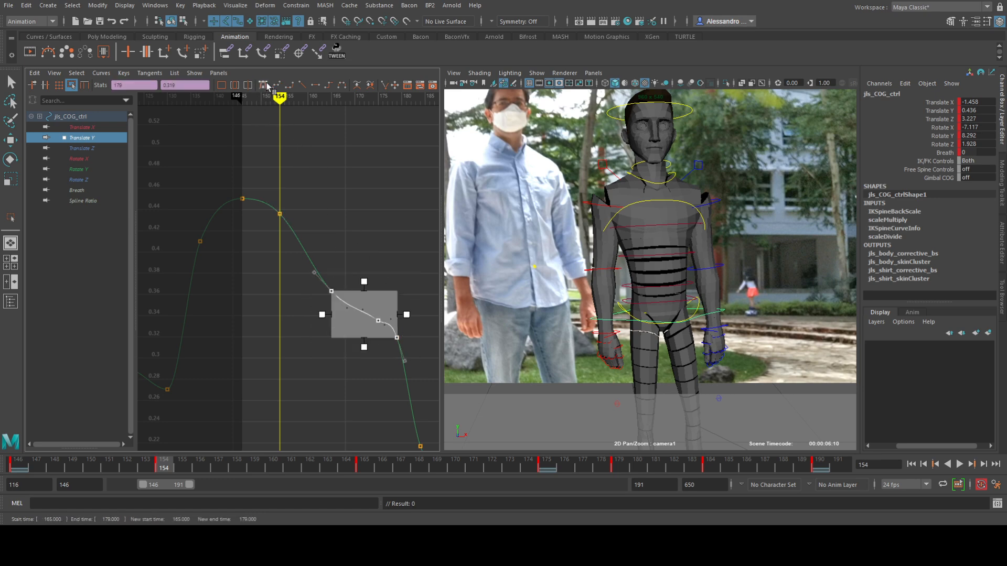
- Delete the Translate Y key at frame 175 from the COG control's curve
click(363, 209)
scroll(346, 202, up, 3)
drag(350, 252, 295, 302)
drag(361, 278, 402, 321)
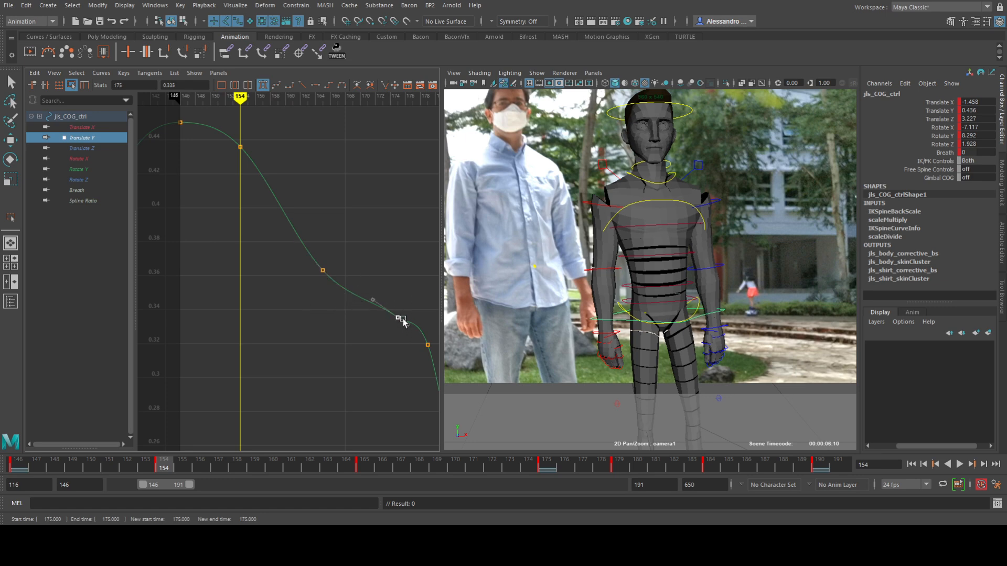
key(Delete)
- Reshape the Translate Y curve between frames 165 and 179 by moving the tangent handles of the keys at both ends
alt+middle_drag(387, 261, 313, 242)
drag(382, 271, 348, 337)
drag(266, 242, 241, 267)
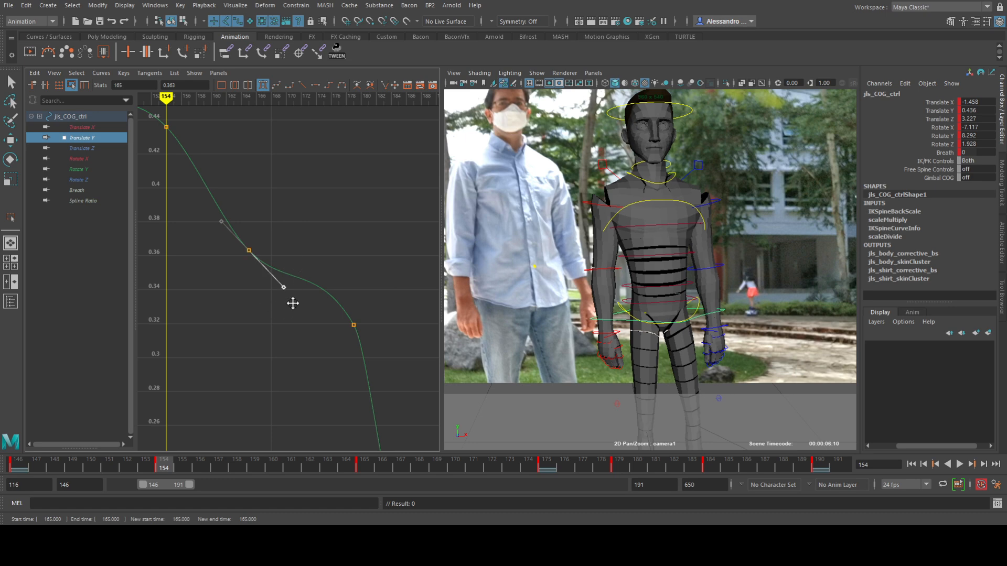
key(w)
middle_drag(295, 302, 286, 300)
click(354, 325)
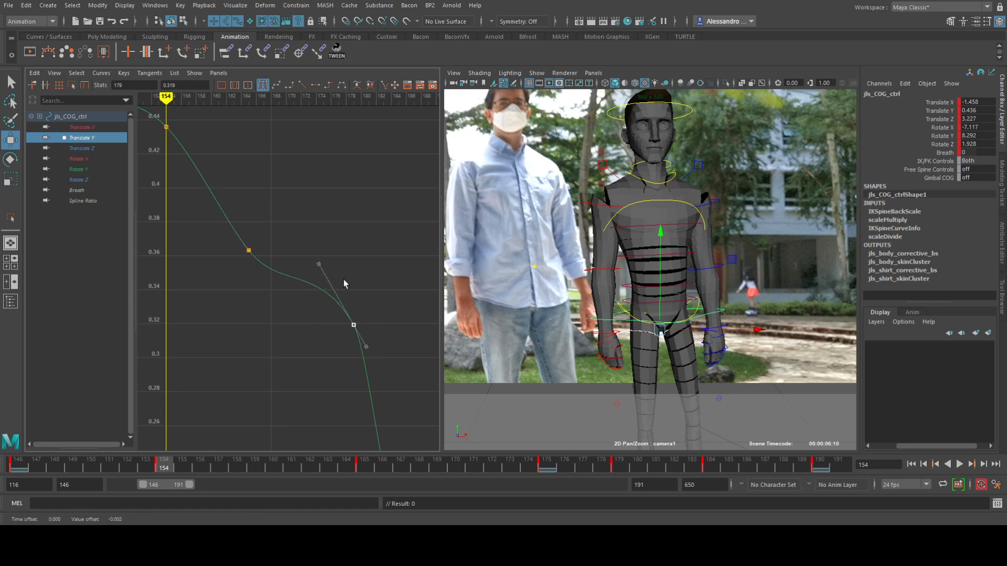
middle_drag(322, 268, 334, 255)
scroll(348, 284, down, 5)
scroll(354, 283, up, 3)
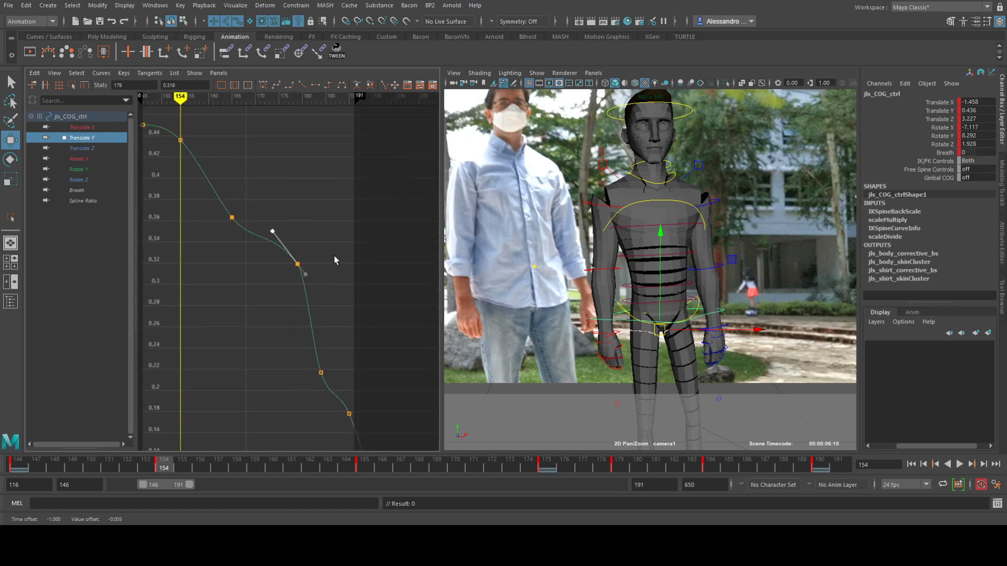
- Set flat tangents on the Translate Y key at frame 190
alt+middle_drag(322, 322, 329, 278)
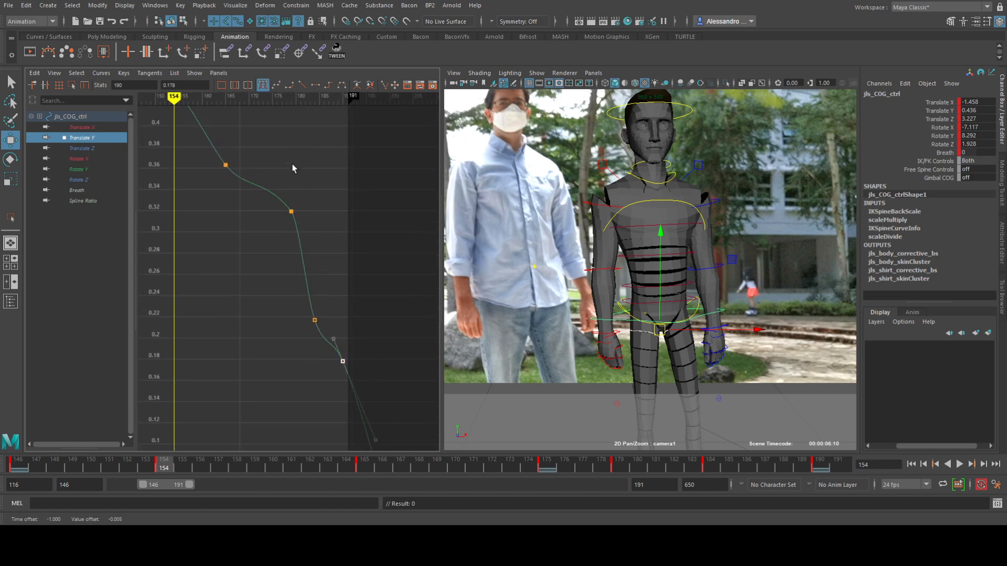
click(315, 85)
alt+middle_drag(294, 189, 367, 215)
- Try flat tangents on the Translate Y key at frame 179, and undo the change
middle_drag(378, 277, 336, 231)
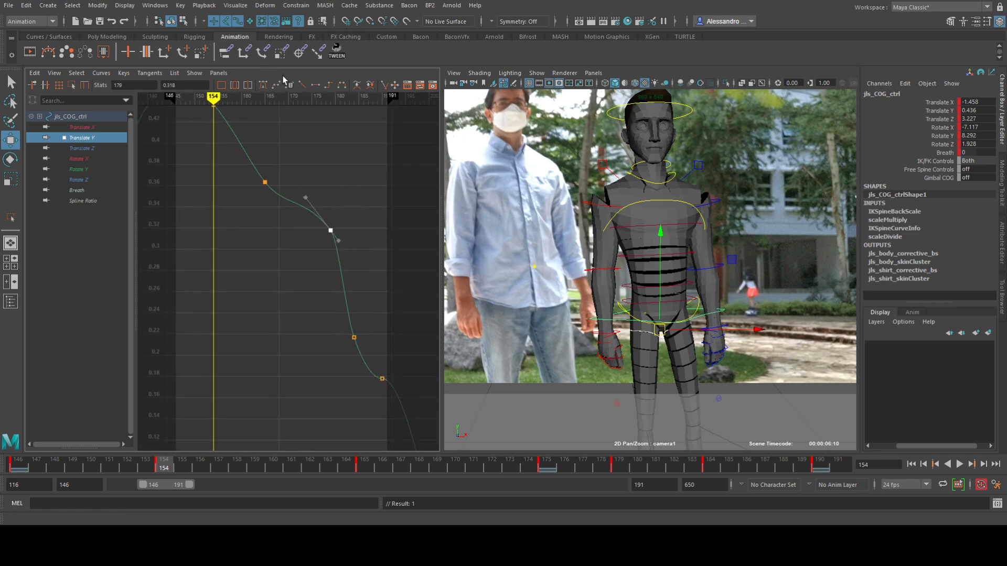
click(313, 84)
alt+middle_drag(311, 167, 321, 194)
key(ctrl+z)
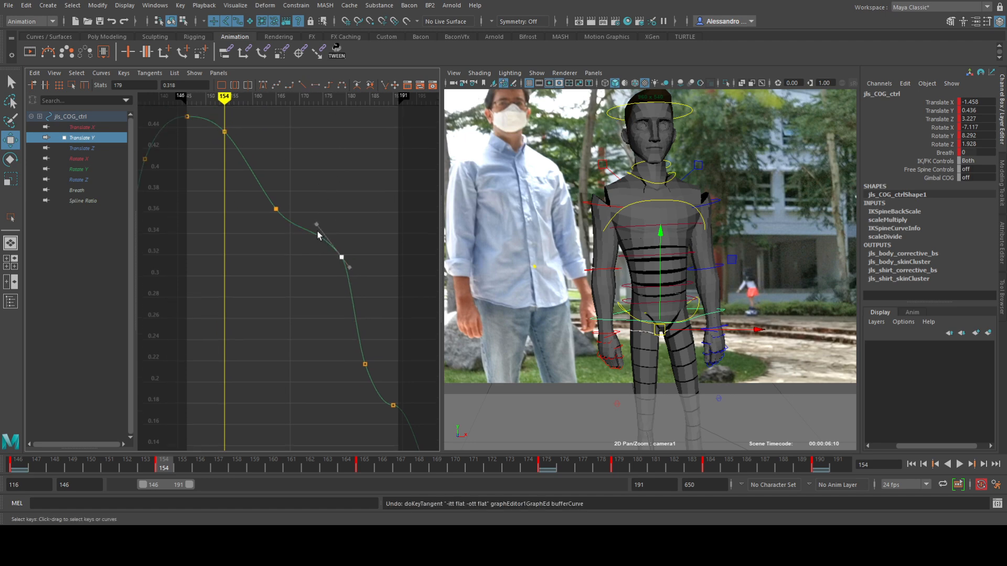
- Lower the incoming tangent of the frame 179 Translate Y key, set spline tangents on the frame 184 key, and play back the motion
drag(317, 227, 316, 237)
drag(341, 349, 374, 373)
key(alt+v)
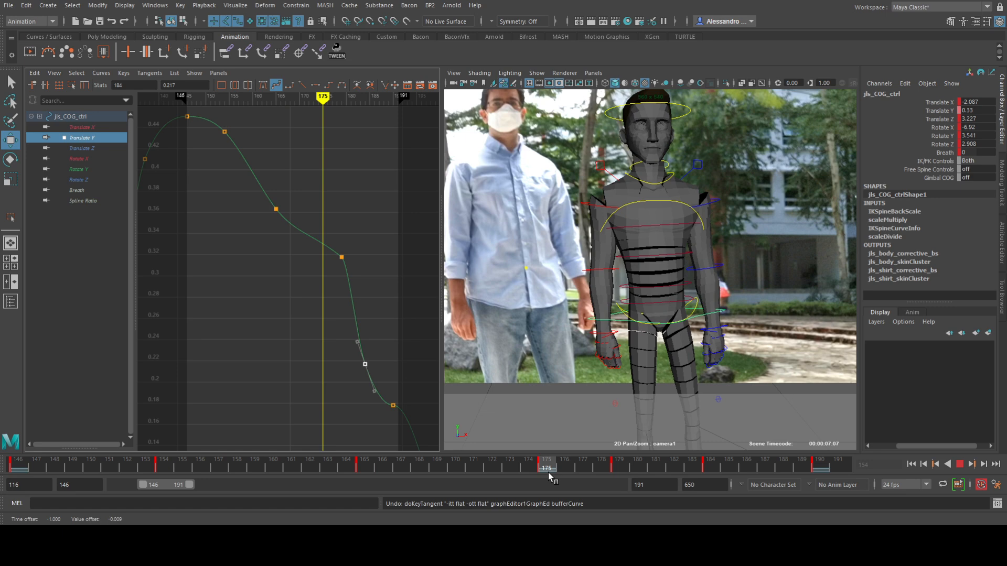
- Key the COG control at frame 175 and set auto tangents on the Translate Y keys at frames 175 and 179
drag(549, 473, 548, 473)
key(s)
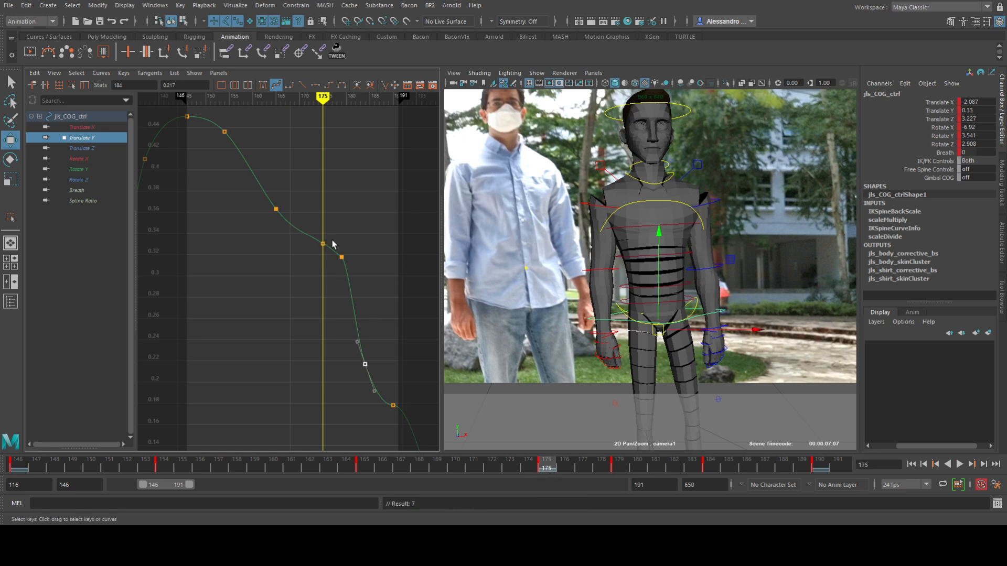
drag(330, 243, 343, 262)
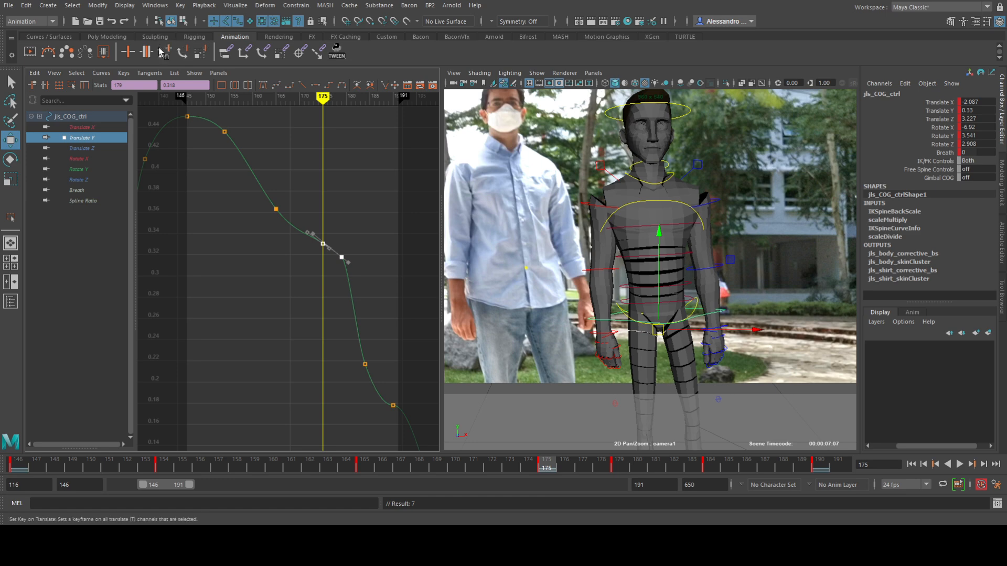
click(322, 179)
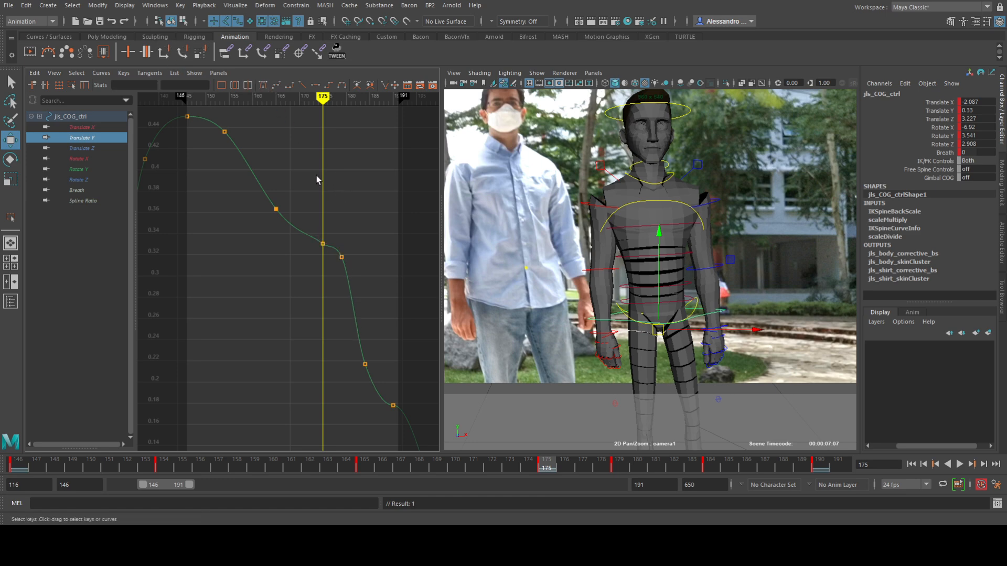
- Break the tangents of the Translate Y keys from frames 165 to 190
drag(389, 377, 314, 231)
drag(224, 191, 427, 446)
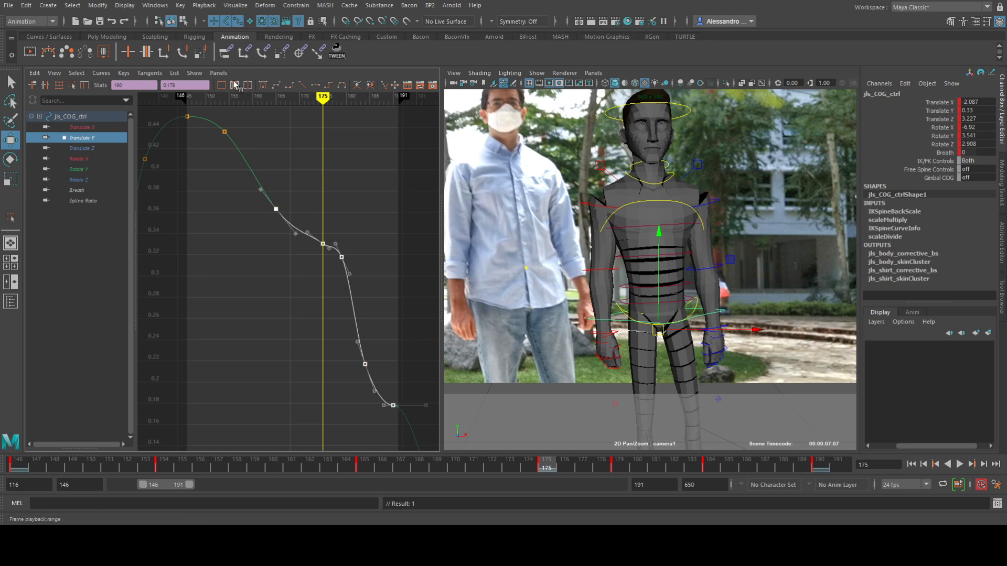
click(153, 73)
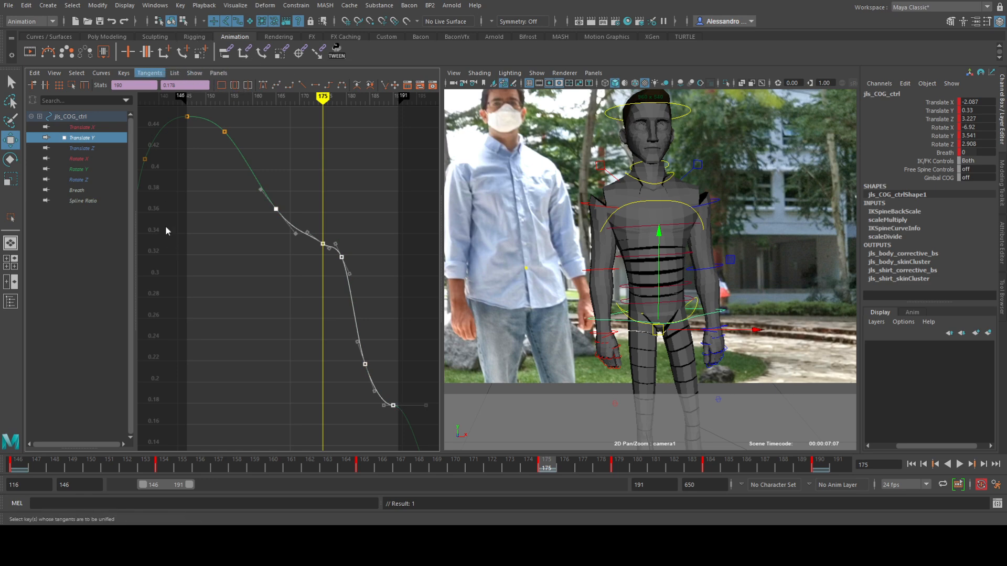
click(163, 212)
- Adjust the individual tangent handles of the Translate Y keys at frames 175 and 179 to smooth the descent
scroll(317, 265, up, 3)
alt+middle_drag(358, 223, 315, 272)
scroll(318, 272, up, 3)
click(326, 263)
drag(349, 279, 366, 318)
drag(331, 260, 345, 282)
middle_drag(346, 285, 346, 299)
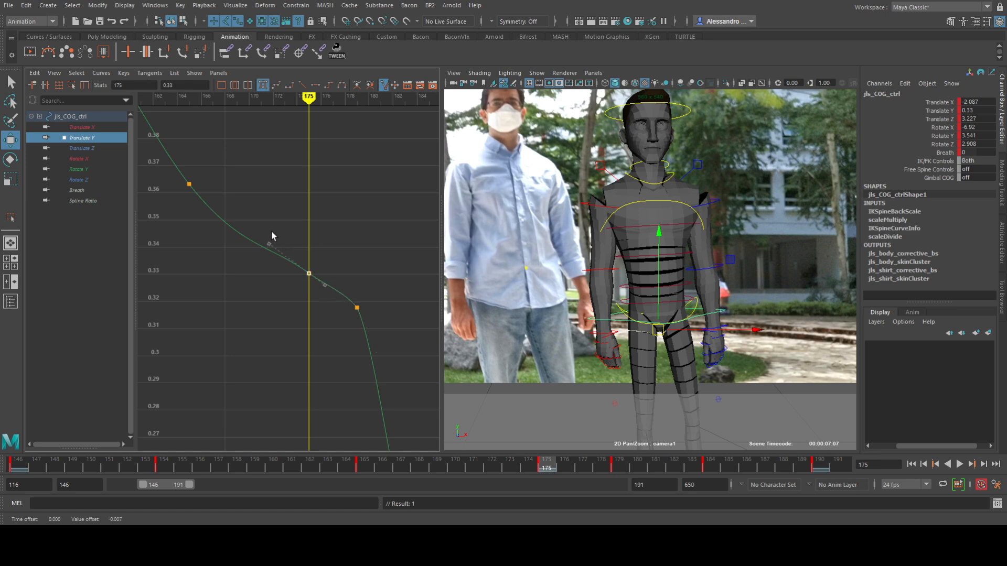
middle_drag(274, 262, 277, 270)
middle_drag(331, 297, 340, 294)
drag(387, 289, 342, 332)
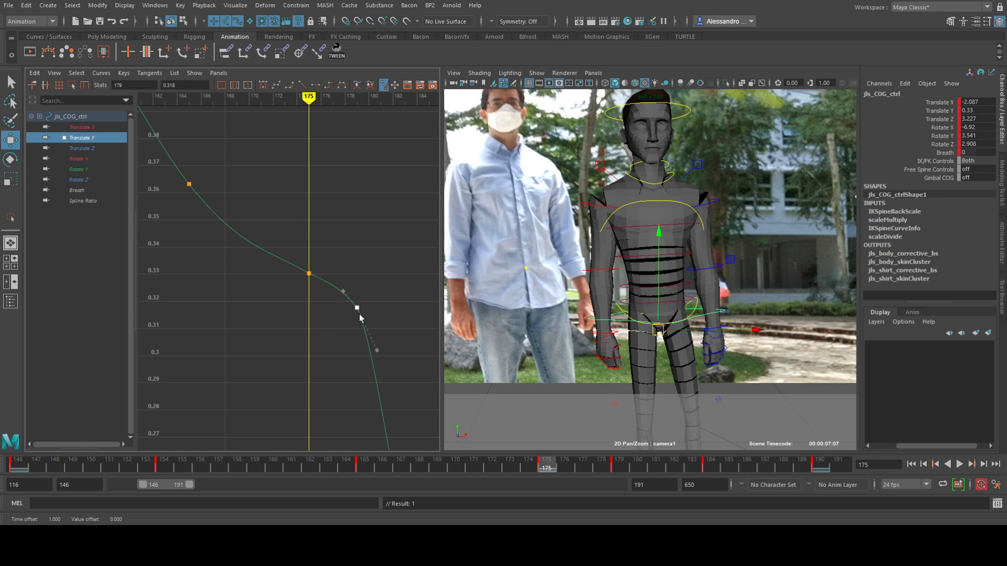
middle_drag(393, 366, 395, 366)
- Adjust the incoming and outgoing tangent handles of the Translate Y key at frame 190 separately, tilting the outgoing one downward
scroll(335, 275, down, 4)
alt+middle_drag(362, 320, 314, 207)
scroll(318, 253, up, 2)
drag(318, 290, 357, 329)
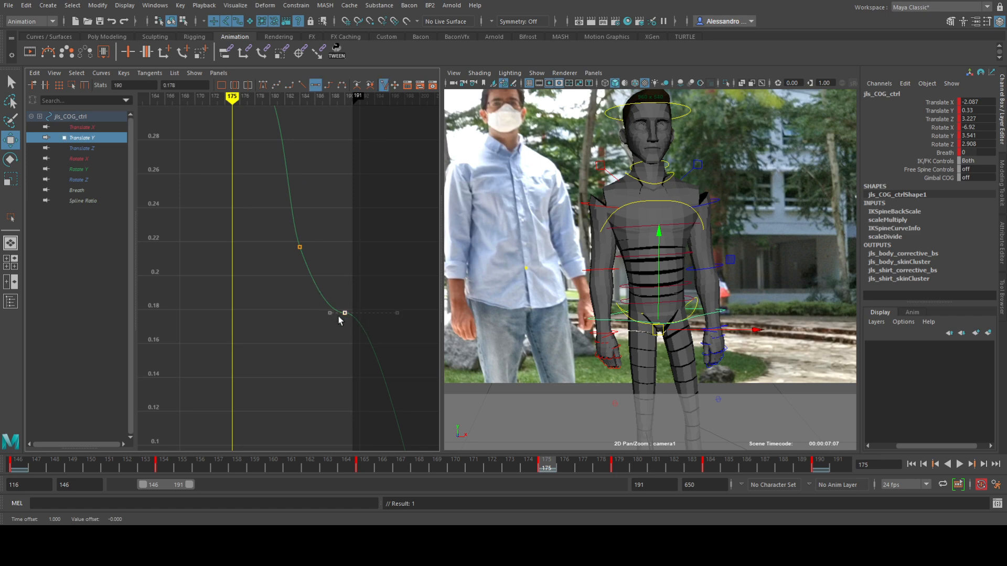
middle_drag(325, 322, 351, 317)
middle_drag(405, 337, 397, 358)
click(344, 245)
- Isolate the COG control's Translate X curve and examine its keys between frames 165 and 190
alt+middle_drag(319, 227, 335, 321)
scroll(335, 321, down, 5)
alt+middle_drag(271, 247, 302, 281)
click(85, 127)
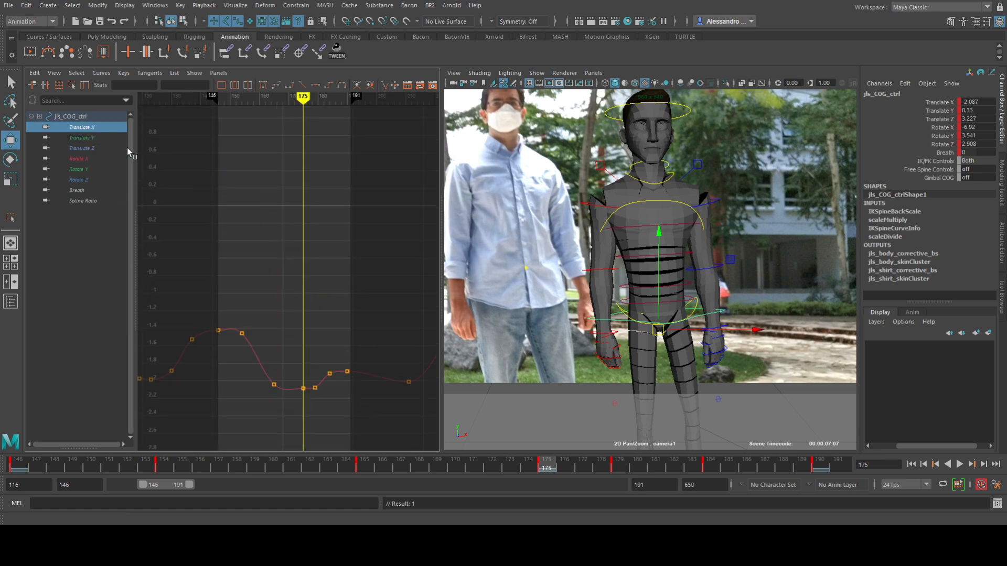
alt+middle_drag(308, 334, 315, 263)
scroll(320, 278, up, 5)
alt+middle_drag(364, 350, 305, 339)
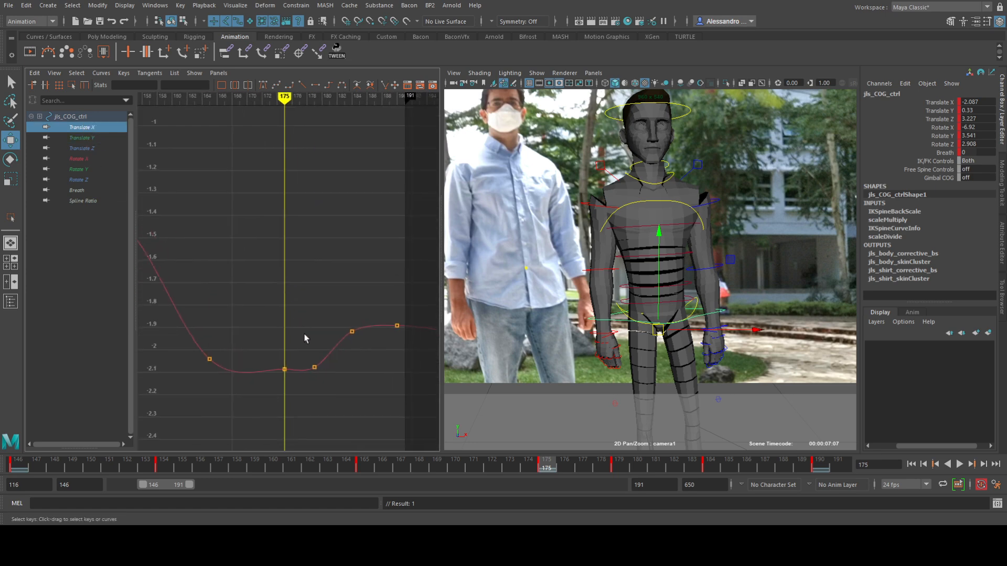
- Delete the COG control's Translate X key at frame 178 and smooth the curve through the remaining keys
key(Delete)
drag(267, 332, 289, 361)
click(238, 308)
drag(303, 397, 304, 397)
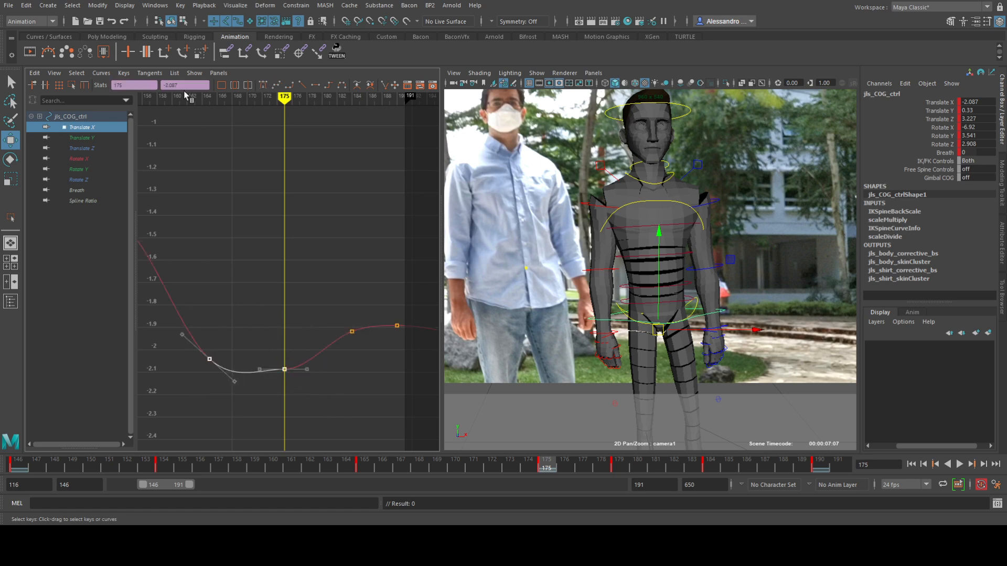
alt+middle_drag(241, 189, 312, 209)
alt+middle_drag(173, 215, 309, 213)
click(329, 250)
alt+middle_drag(349, 285, 221, 262)
alt+middle_drag(367, 268, 268, 256)
drag(292, 277, 317, 333)
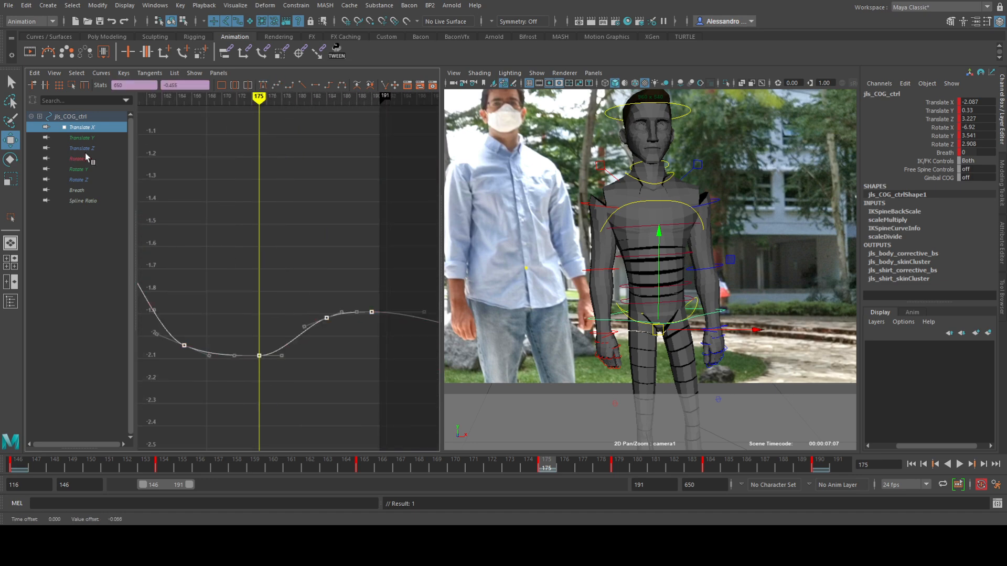
- Isolate the COG control's Rotate X curve and apply auto tangents to its keys in the playback range
click(84, 149)
click(70, 159)
key(f)
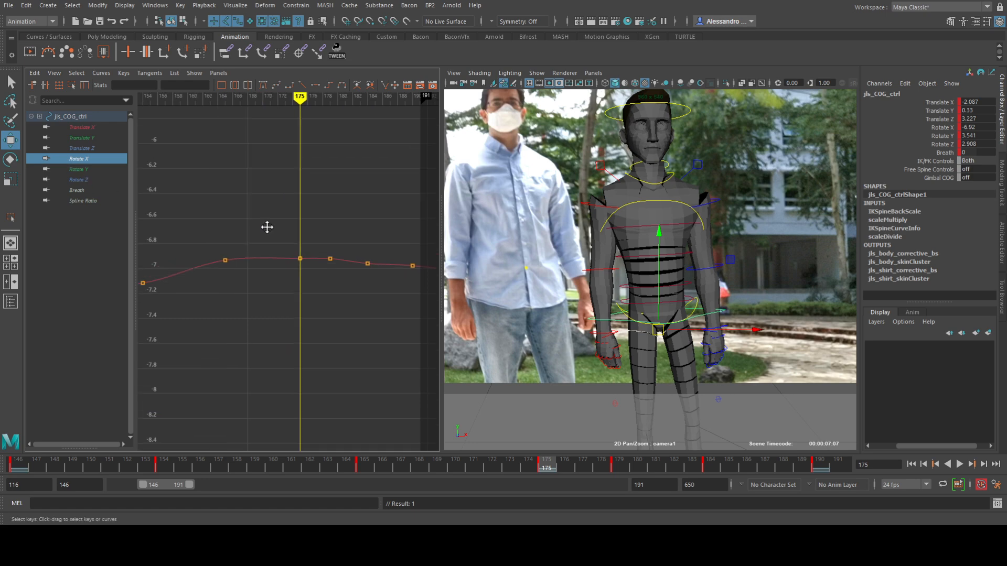
scroll(291, 204, up, 3)
alt+middle_drag(234, 213, 299, 221)
drag(269, 250, 319, 345)
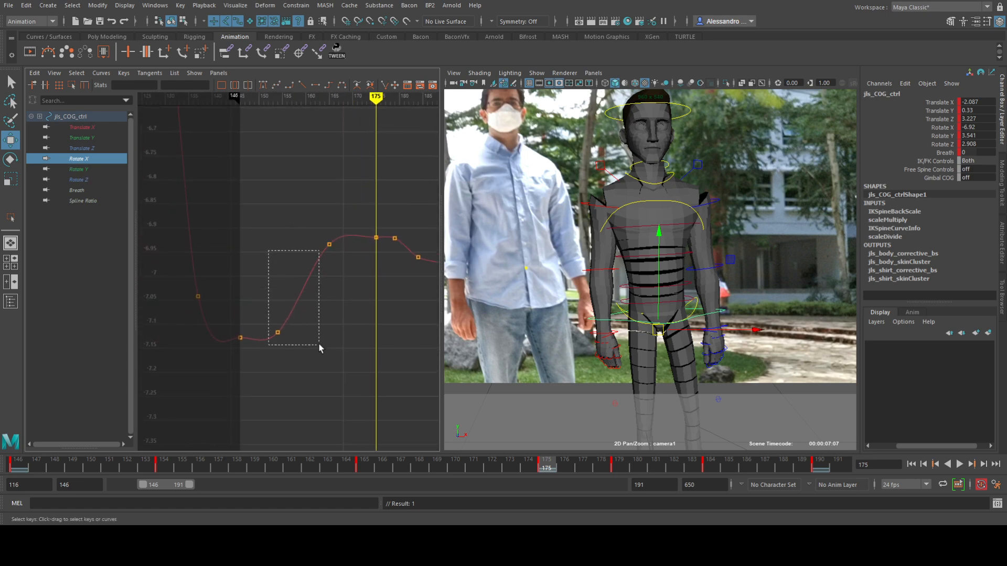
drag(457, 386, 457, 386)
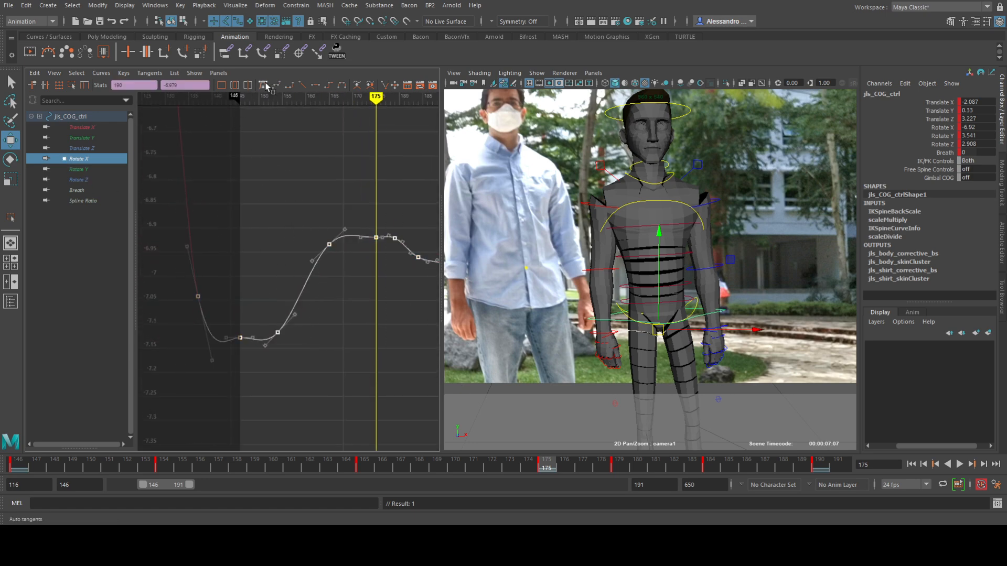
- Lower the Rotate X keys at frames 165 and 178 slightly to smooth the hump around frame 175
click(320, 191)
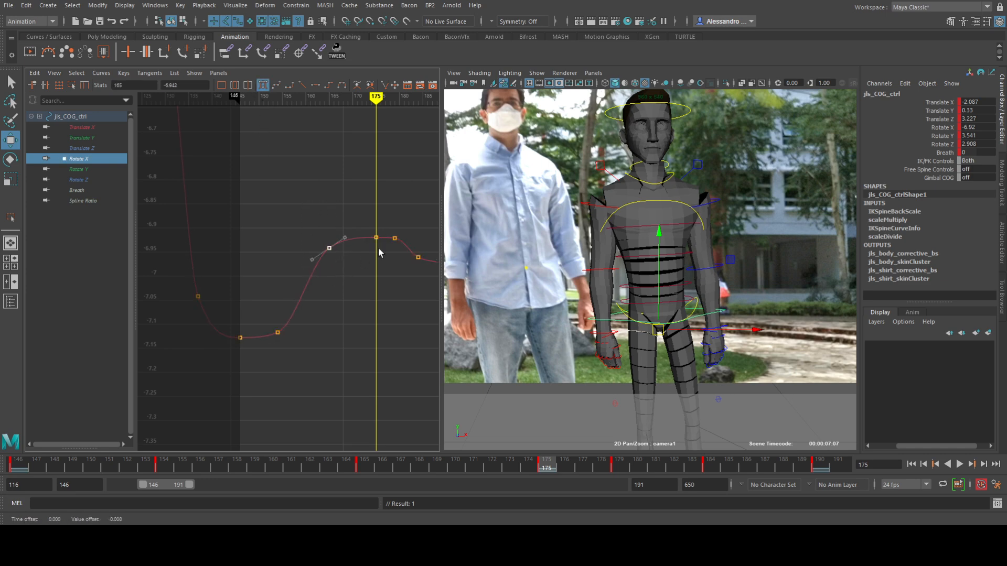
alt+middle_drag(395, 260, 297, 269)
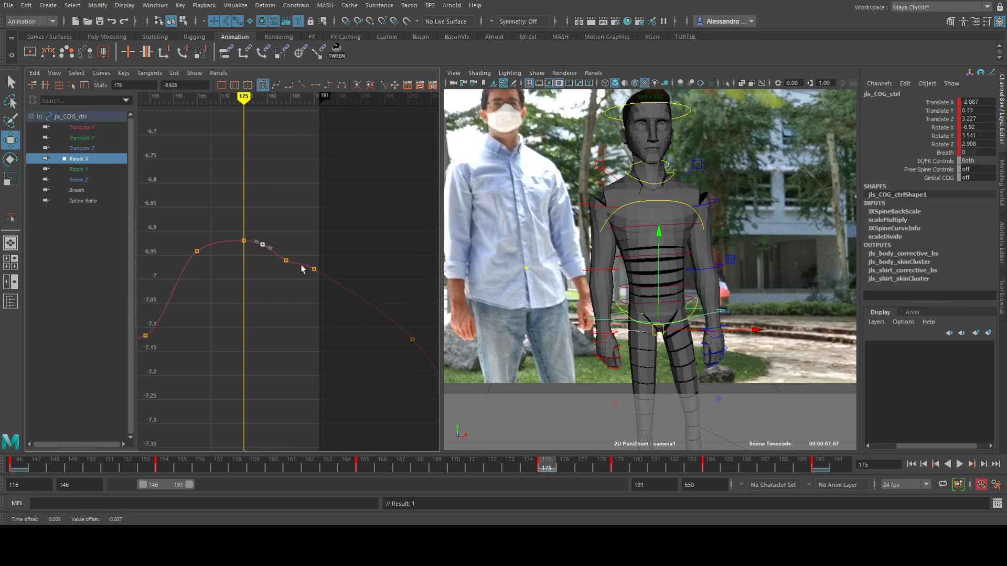
drag(325, 278, 325, 277)
alt+right_drag(326, 273, 340, 253)
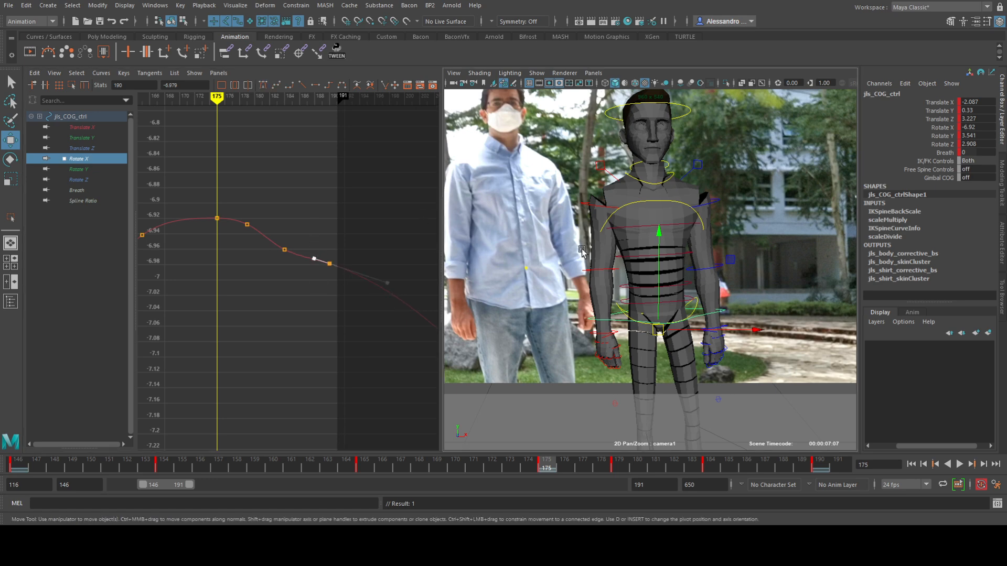
- Play the animation in the enlarged camera view with 2D pan/zoom off, and extend the playback range start to frame 116
key(space)
click(959, 464)
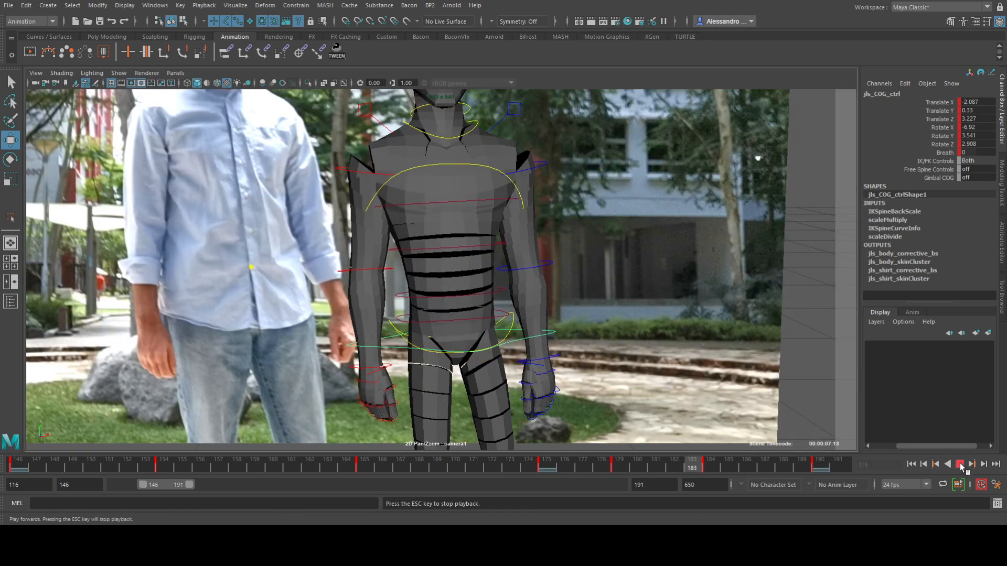
key(backslash)
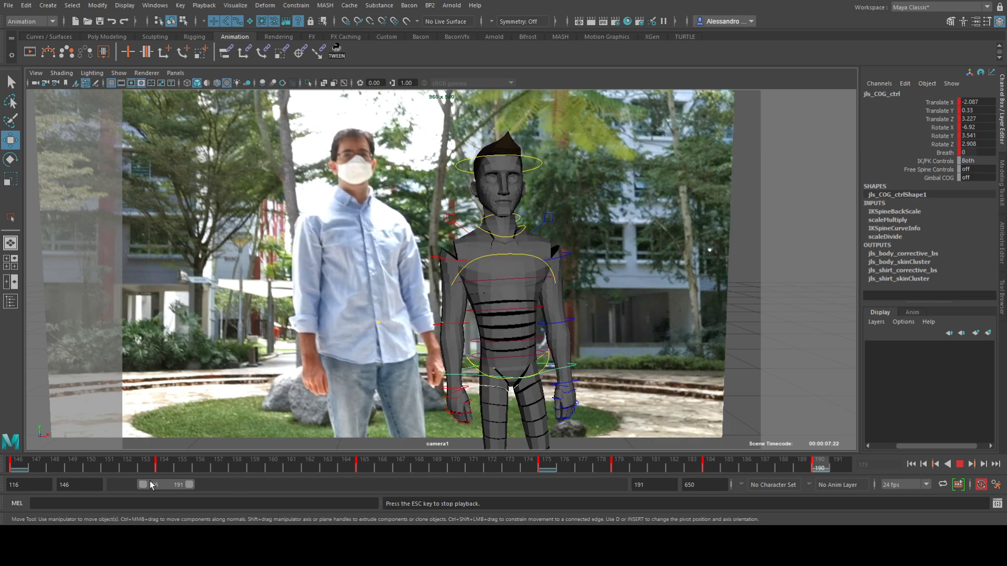
drag(141, 484, 114, 484)
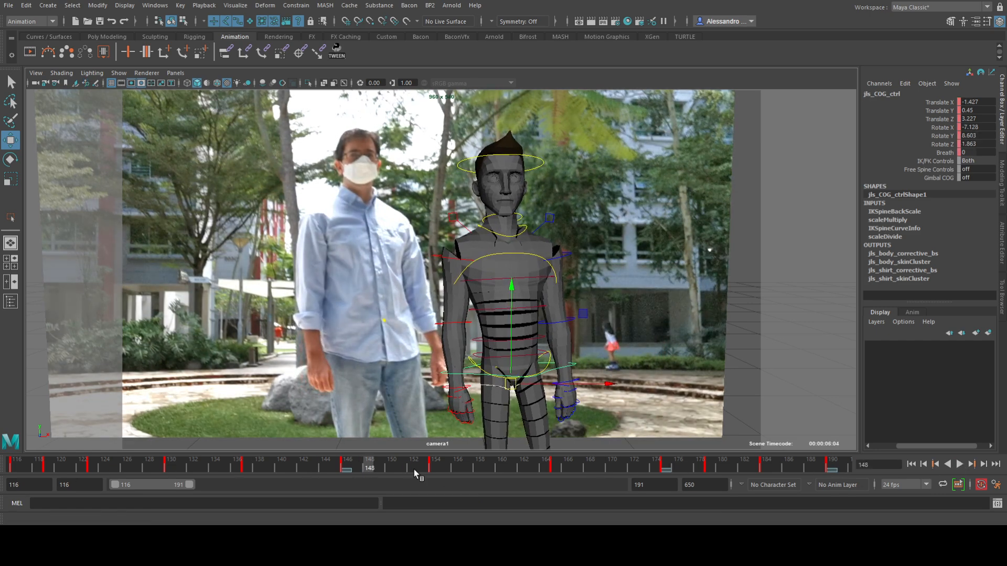
- Bring back the curve view at frame 157 and select the middle Translate Y keys with the key scaling tool active
click(473, 469)
click(11, 282)
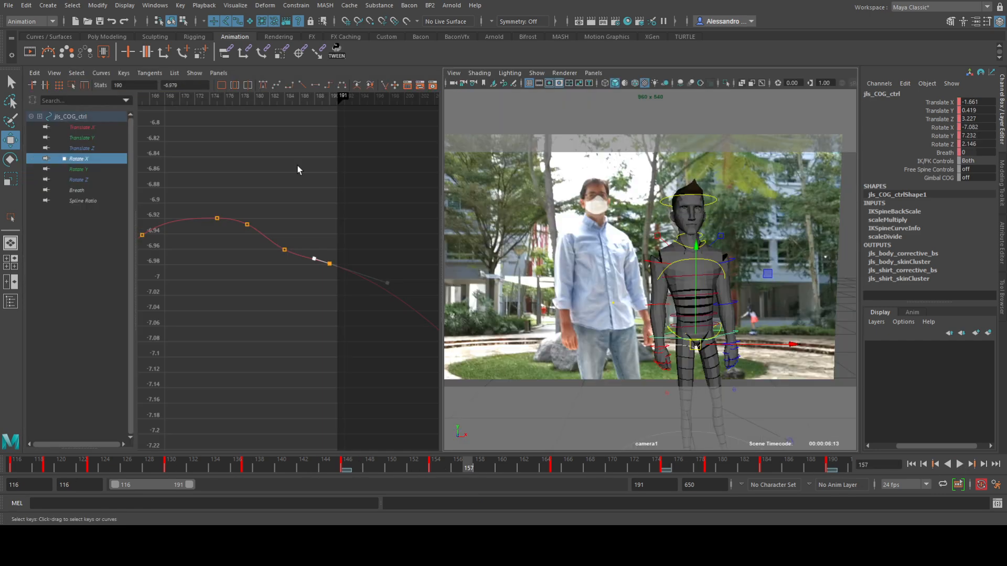
click(78, 138)
key(f)
alt+right_drag(235, 200, 289, 241)
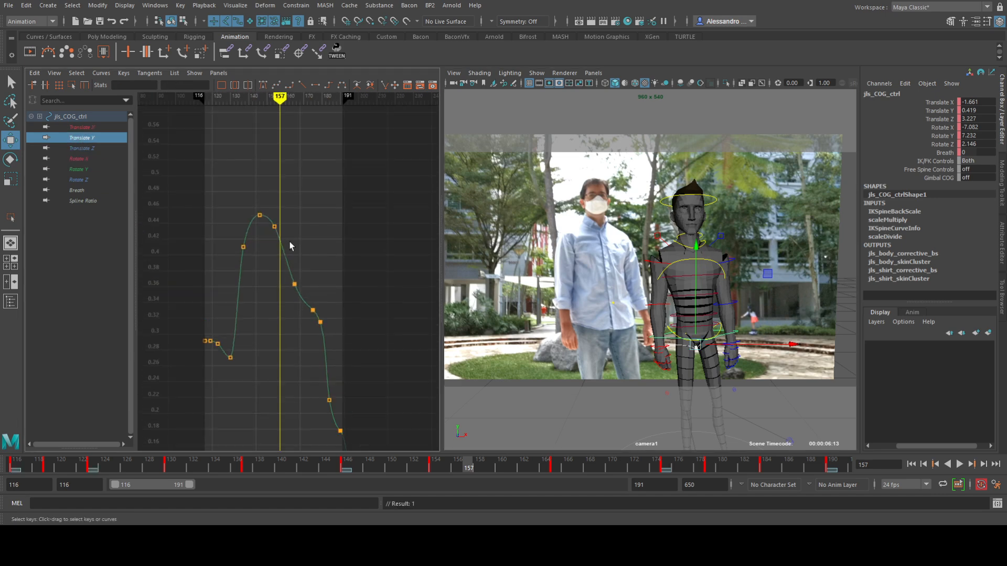
drag(325, 339, 339, 365)
click(72, 86)
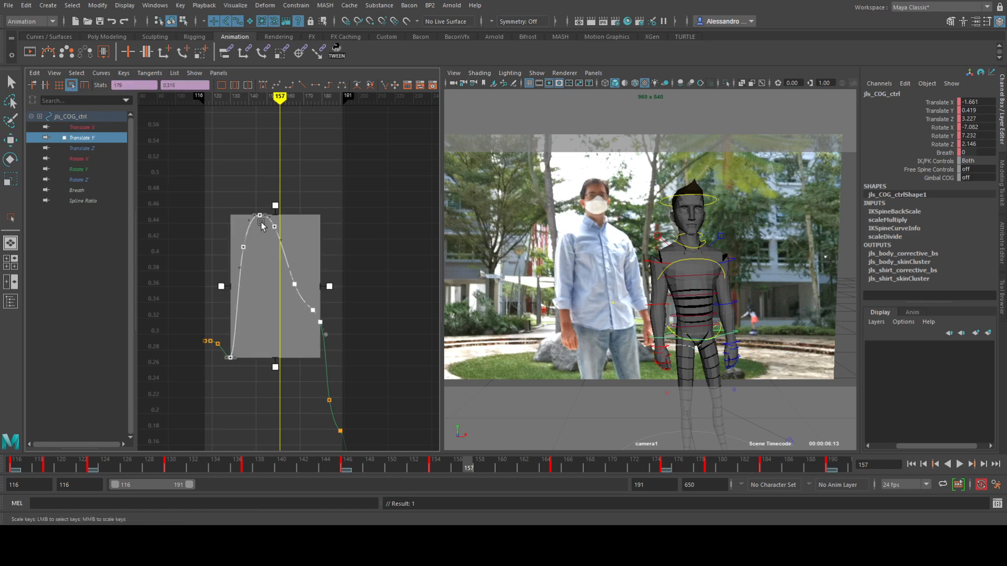
- Apply auto tangents to the Rotate Y keys from frame 137 to 154 and from frame 165 to 178
click(96, 169)
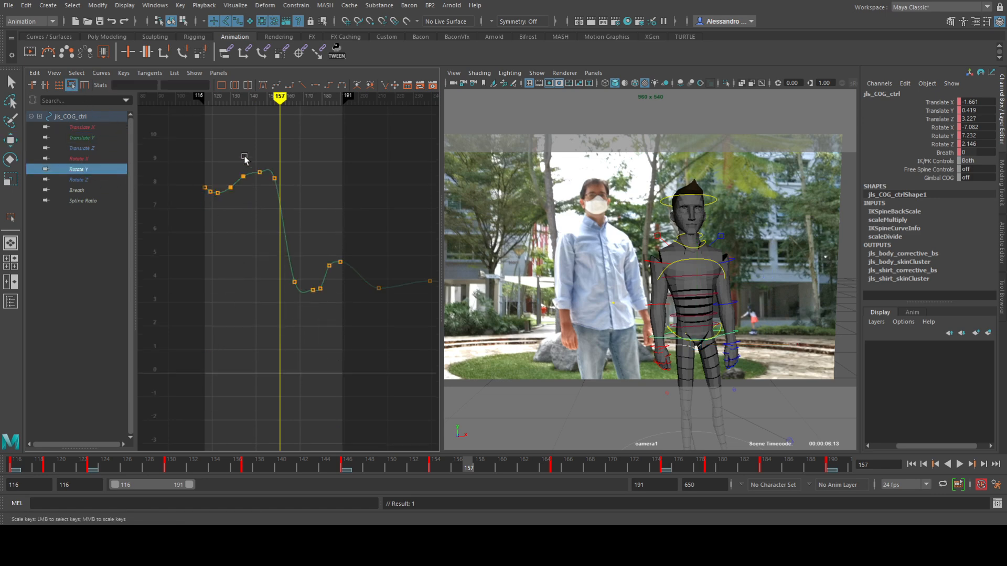
drag(244, 160, 280, 185)
click(261, 86)
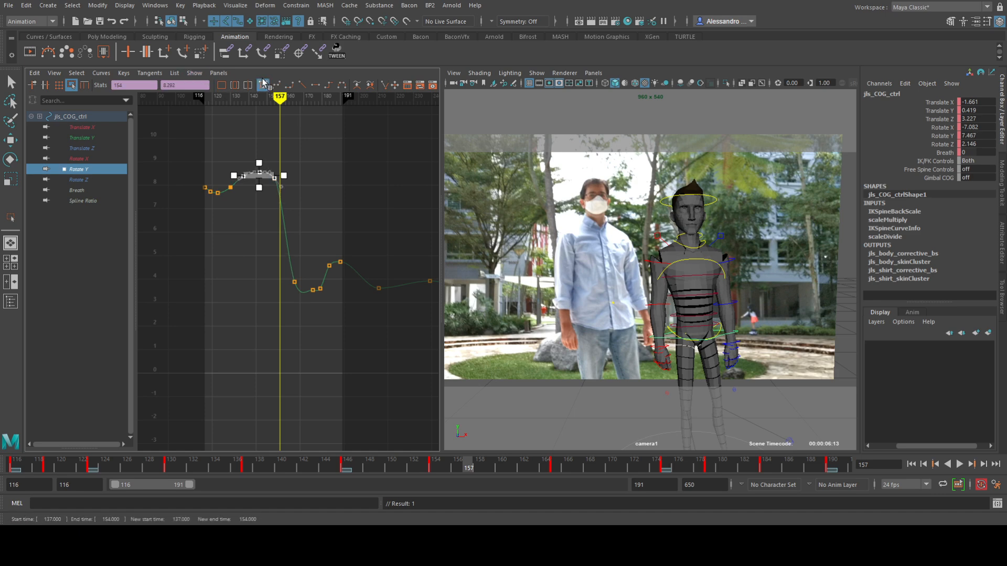
click(280, 131)
drag(275, 274, 327, 325)
click(263, 85)
- Lower the Rotate Y key at frame 154 to 8.135
alt+right_drag(301, 181, 333, 202)
alt+middle_drag(301, 183, 316, 266)
alt+right_drag(294, 266, 320, 241)
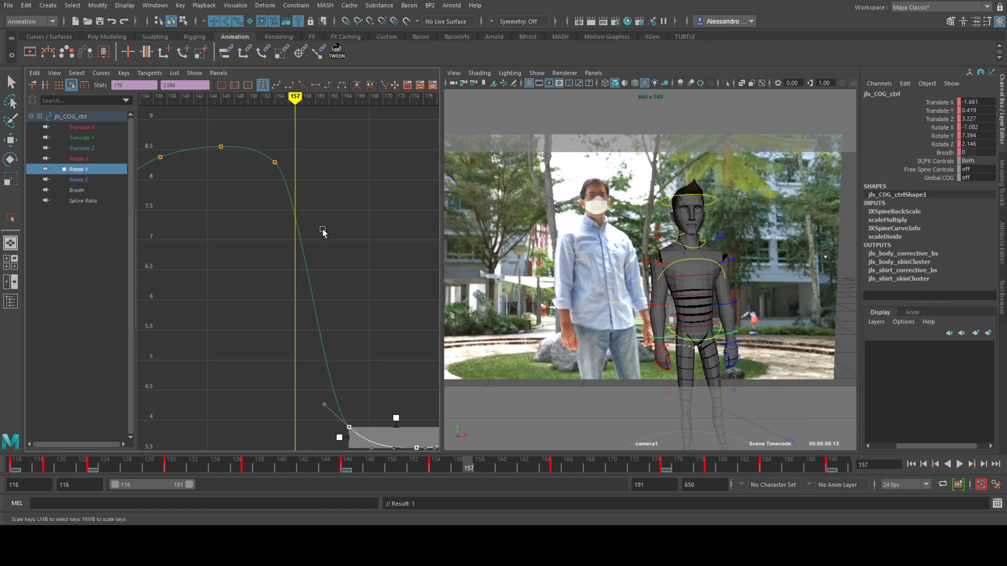
drag(259, 141, 294, 193)
middle_drag(287, 202, 290, 212)
- Shift the Rotate Y key at frame 165 to frame 164 and adjust the key at frame 184 to 4.533
alt+middle_drag(288, 295, 265, 245)
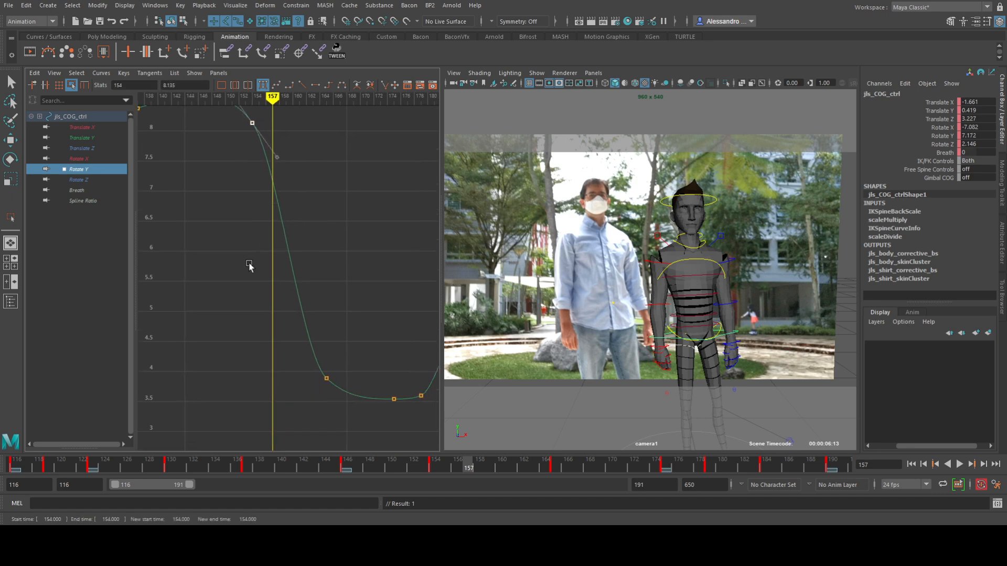
middle_drag(338, 391, 331, 391)
alt+middle_drag(390, 387, 280, 363)
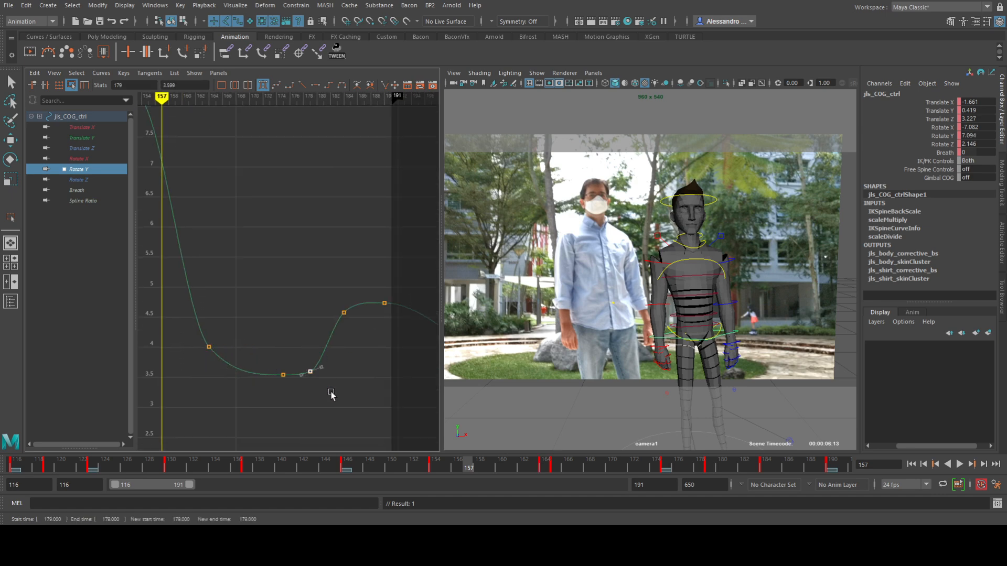
middle_drag(348, 336, 349, 336)
- Move all Rotate Y keys from the start of the range through frame 154 down by 2.368
alt+right_drag(348, 336, 308, 310)
alt+middle_drag(243, 267, 291, 283)
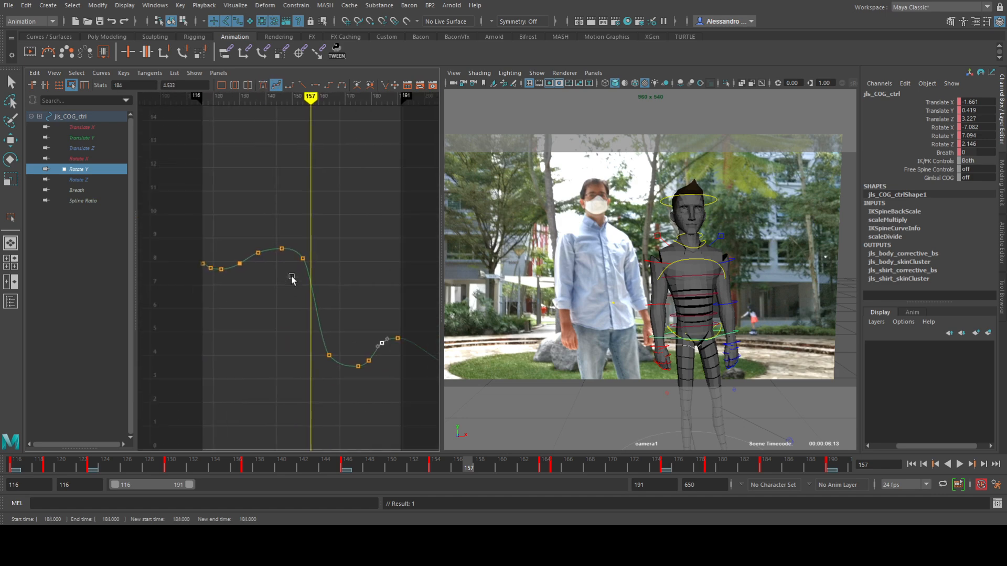
drag(306, 302, 306, 303)
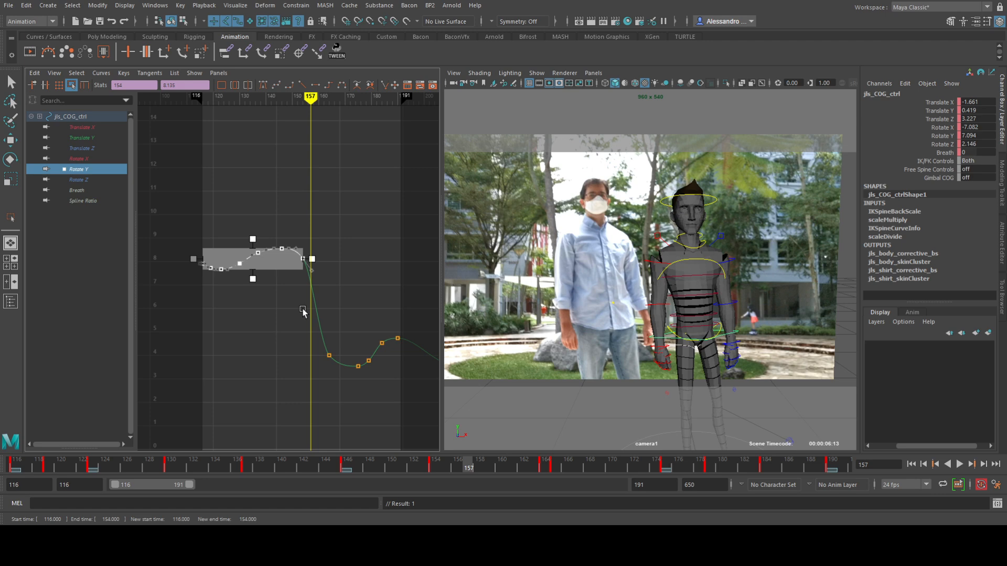
key(w)
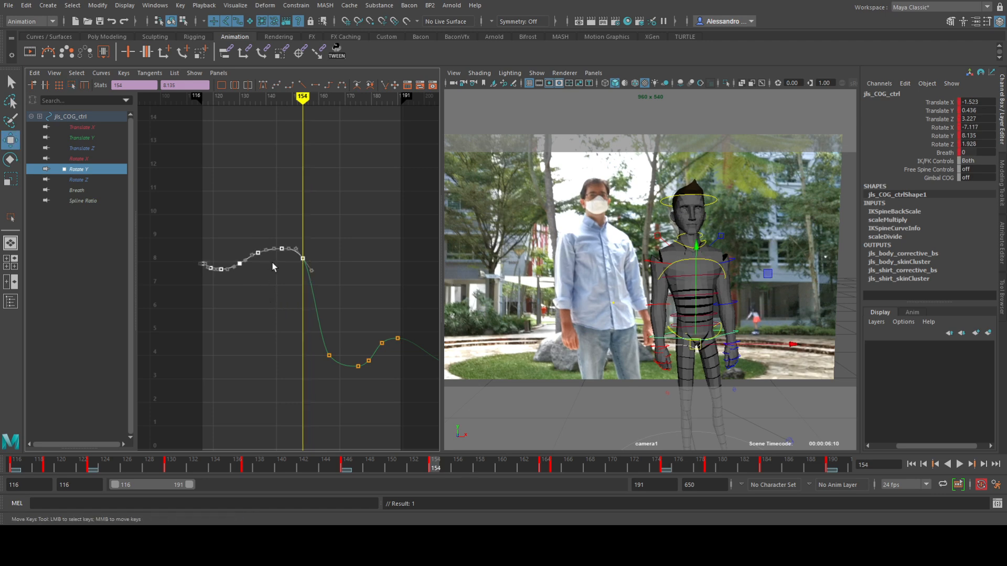
middle_drag(295, 283, 306, 339)
alt+shift+right_drag(306, 338, 306, 316)
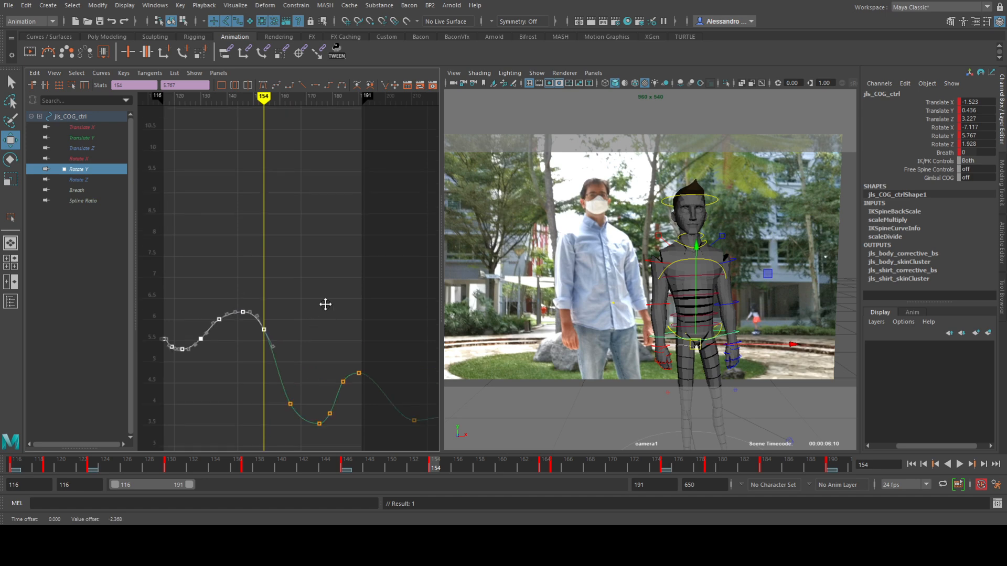
alt+middle_drag(326, 315, 322, 293)
- Scale the Rotate Y keys from frame 146 to 190 vertically to reduce the depth of the dip
click(258, 276)
drag(386, 420, 386, 420)
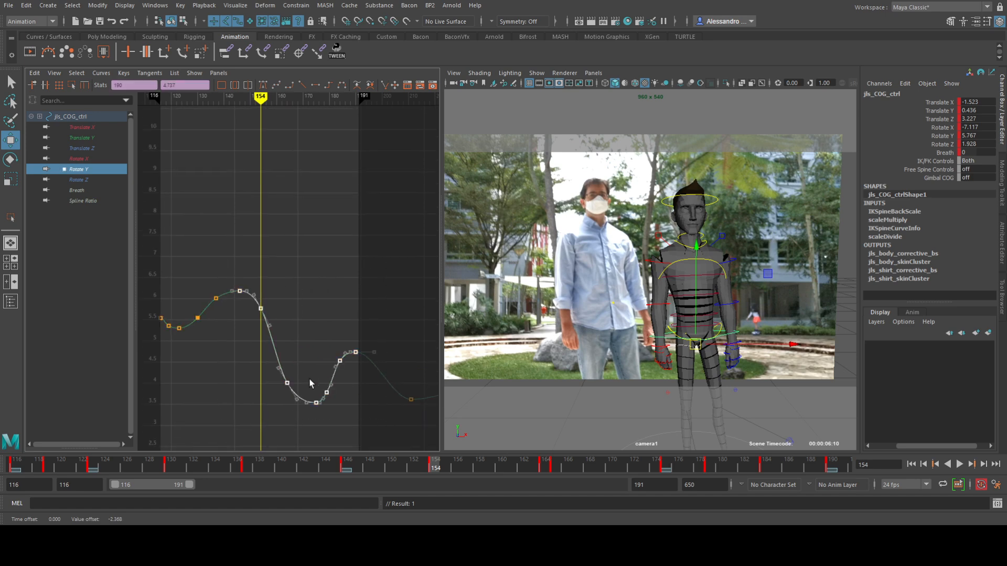
click(71, 84)
drag(303, 414, 302, 403)
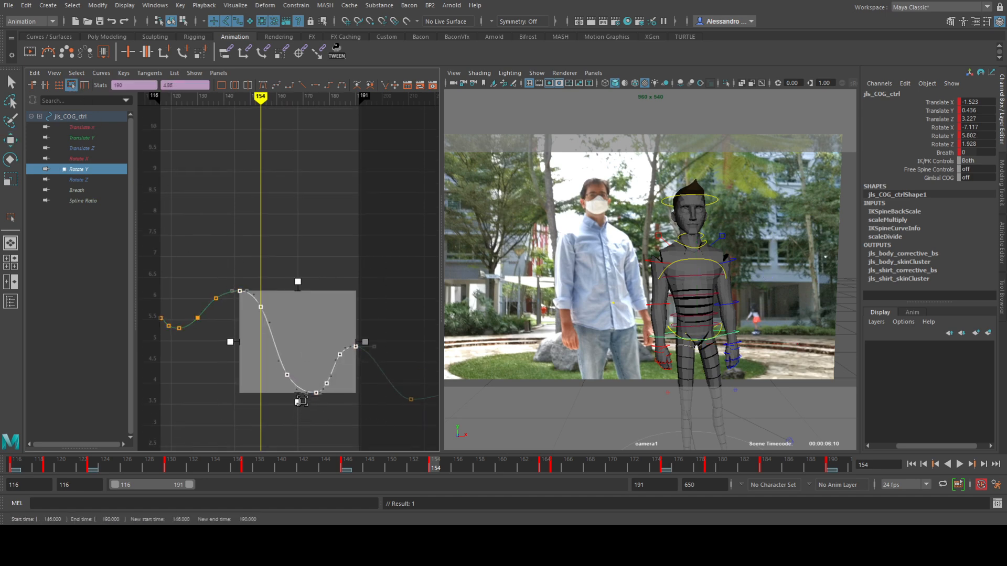
- Flatten the Rotate Y dip further and scale down the keys from frame 175 to 190
click(393, 308)
drag(397, 305, 305, 402)
drag(343, 337, 337, 348)
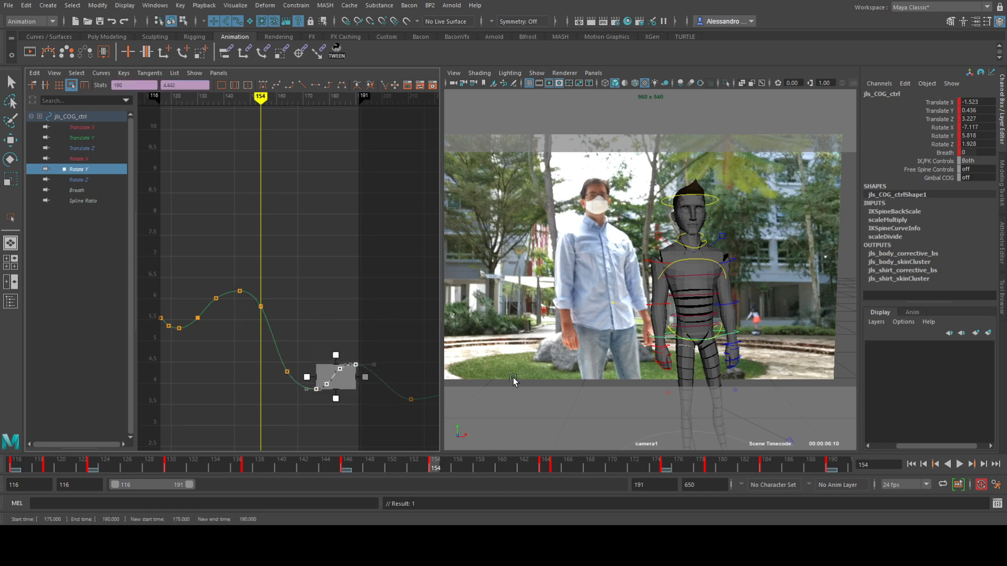
- Deselect the control and play the animation in the enlarged camera view to check the body motion against the footage
key(space)
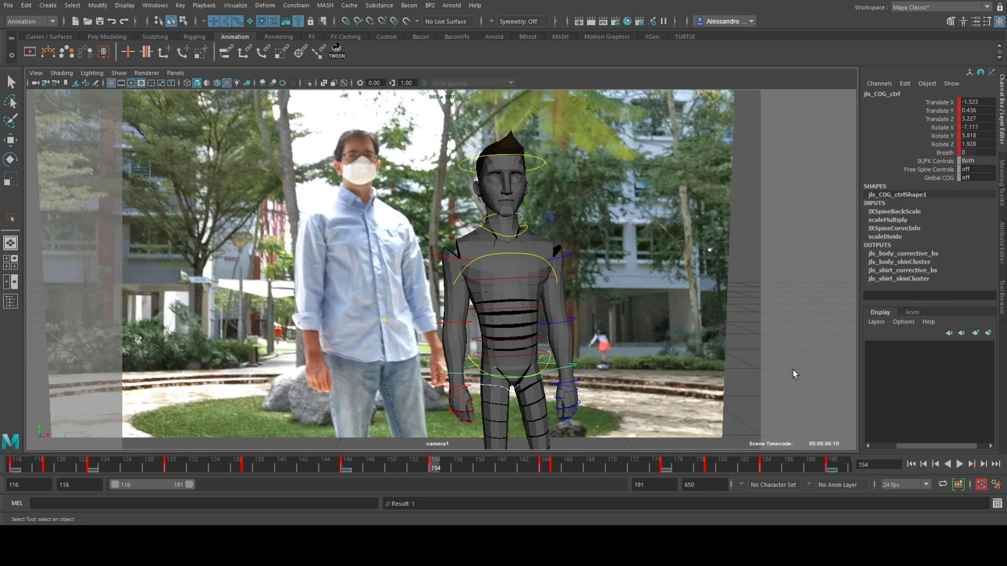
click(795, 374)
click(960, 464)
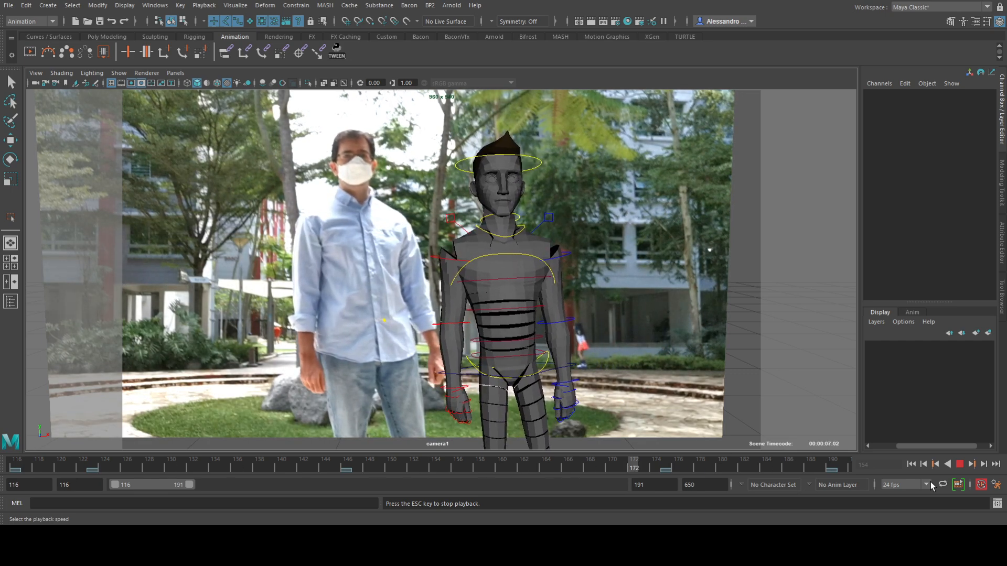
key(Escape)
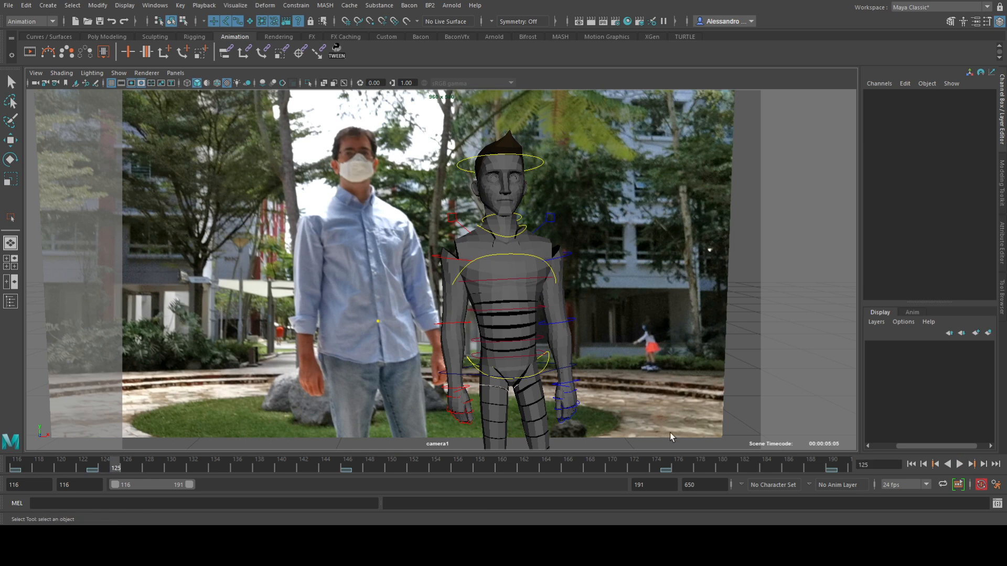
- Reselect the COG control, review the motion past frame 190, and set the playback range to frames 190 to 240
click(548, 368)
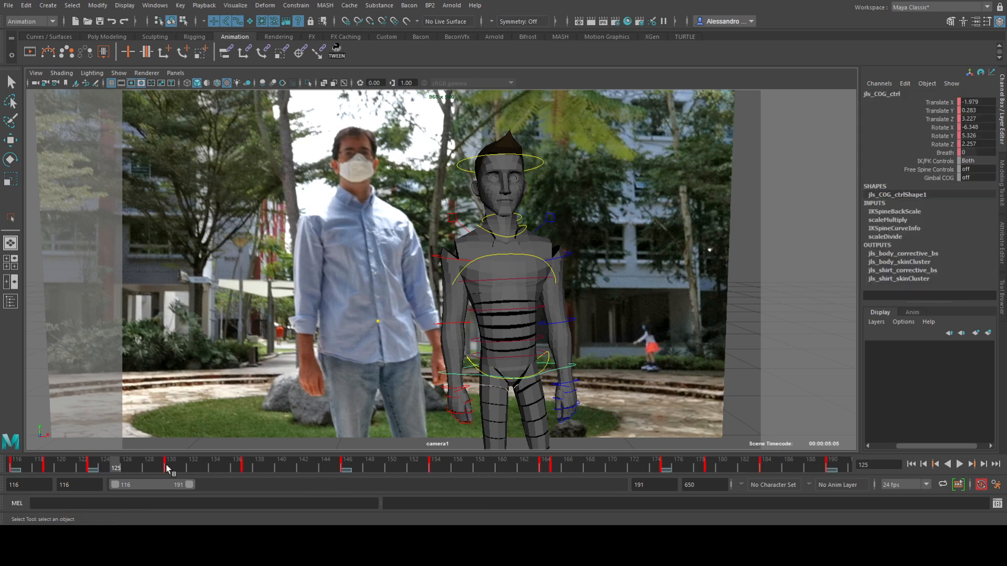
key(alt+v)
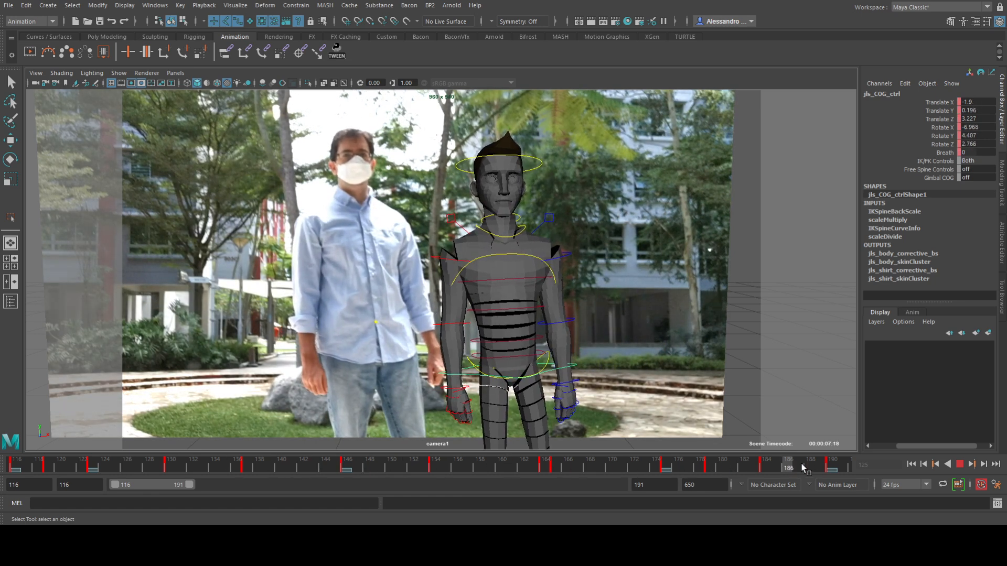
drag(186, 489, 263, 493)
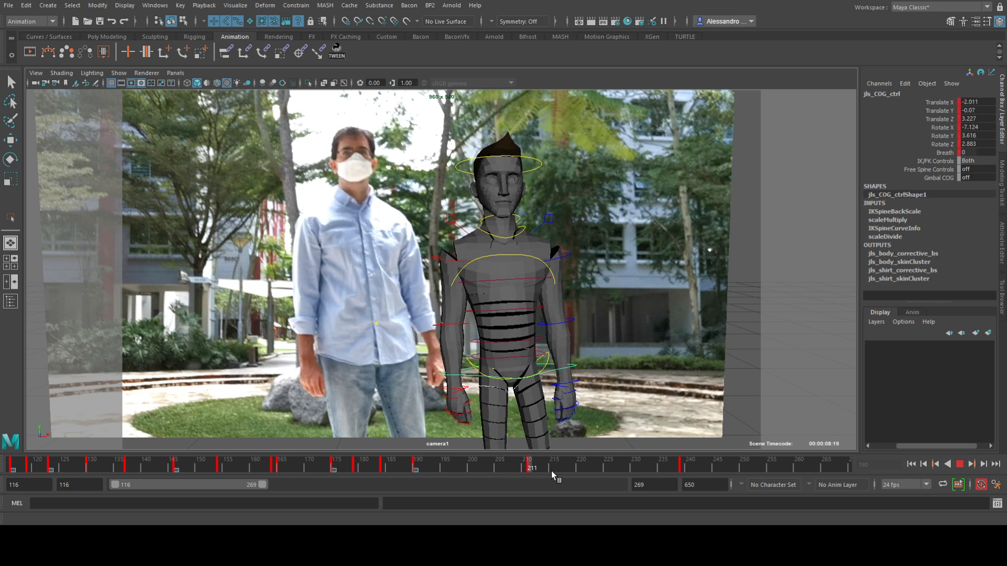
key(alt+v)
click(415, 467)
drag(210, 493, 231, 485)
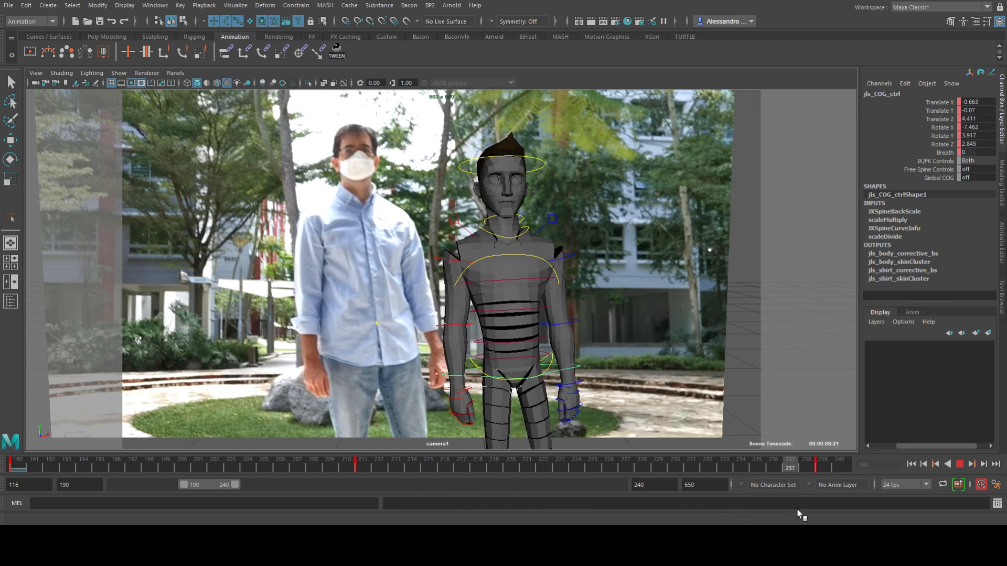
- Scrub and play frames 190 to 240 to compare the character's movement with the filmed actor
click(822, 466)
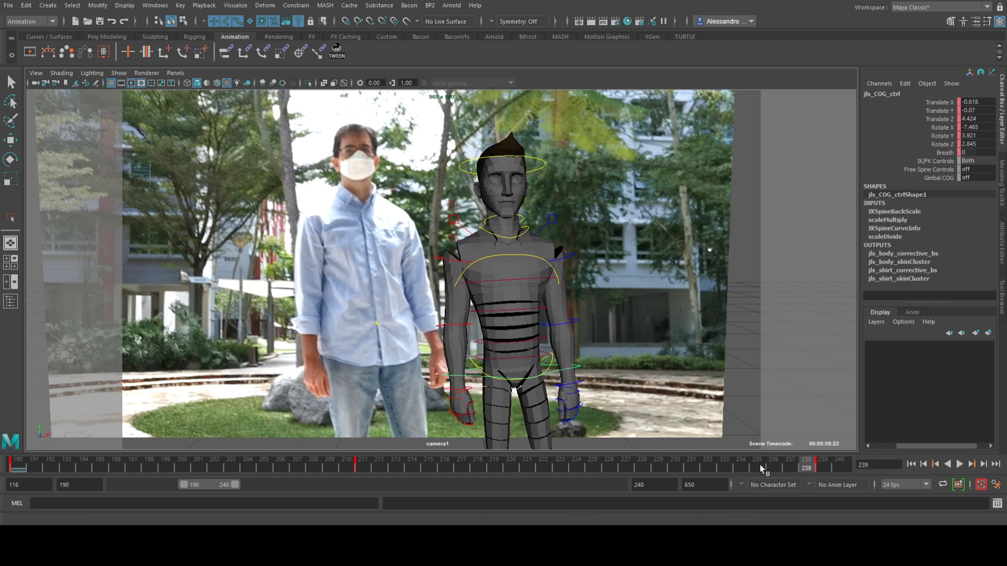
key(alt+v)
drag(423, 452, 58, 425)
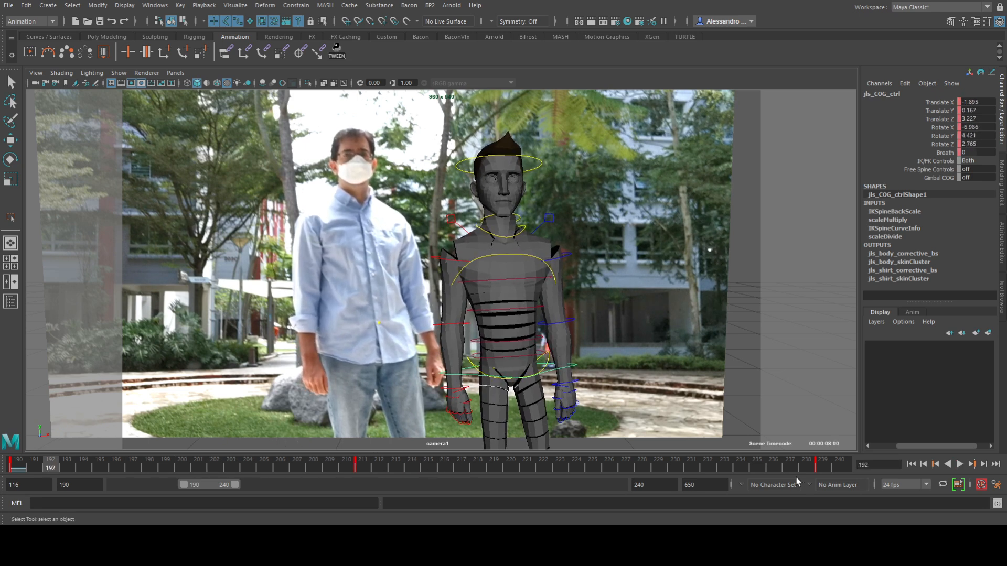
- Shorten the playback range to frames 190 to 211 and compare the character's poses at the two end keys
drag(237, 486, 199, 486)
key(comma)
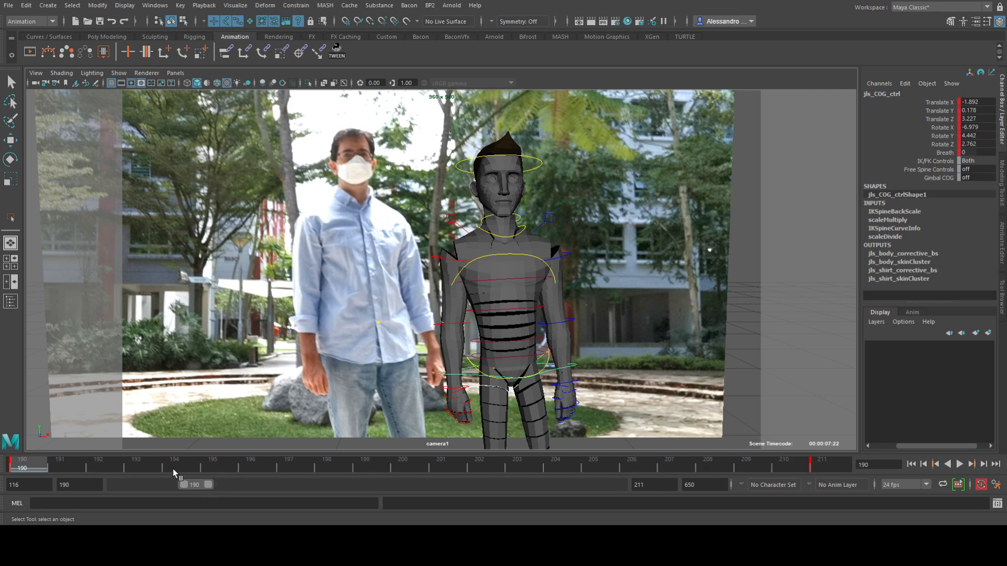
key(period)
key(comma)
key(period)
key(comma)
key(period)
key(comma)
key(period)
key(comma)
key(period)
key(comma)
key(period)
- Rotate the COG control at frame 211 to about X -6, Y 2.67 and Z 3.9 to match the actor's torso
key(e)
drag(466, 330, 434, 332)
key(comma)
key(period)
key(comma)
key(period)
drag(511, 334, 515, 335)
- Flip between the keys at frames 190 and 211 and play the range to check the body turn against the footage
key(comma)
key(period)
key(comma)
key(period)
key(comma)
key(period)
key(comma)
key(period)
key(comma)
key(period)
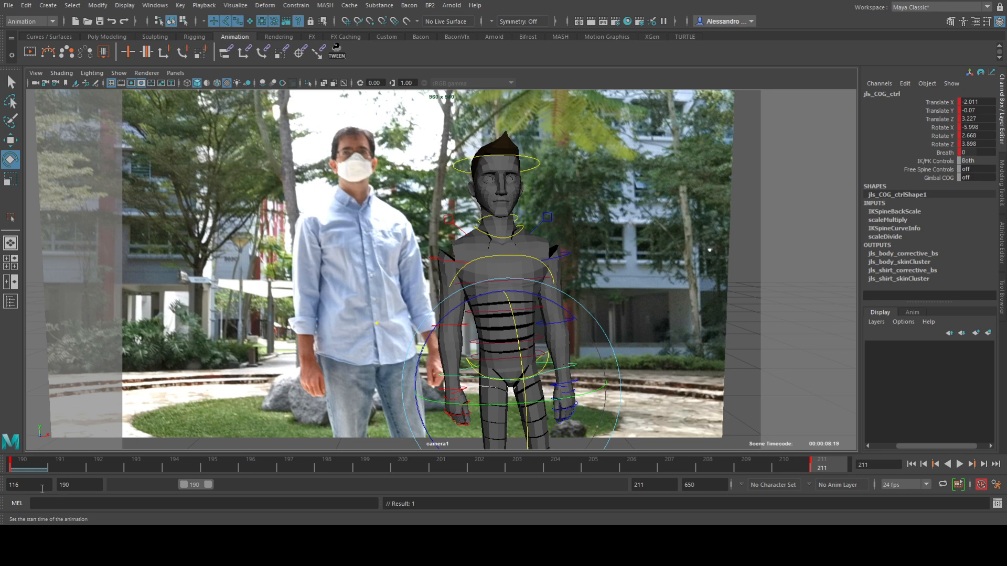
key(alt+v)
- Scrub through the range to find the start of the body turn and key the COG control at frame 198
mouse_move(179, 469)
mouse_down()
mouse_move(292, 465)
mouse_move(105, 461)
mouse_up()
mouse_move(358, 477)
mouse_down()
mouse_move(45, 449)
mouse_move(318, 470)
mouse_move(22, 454)
mouse_move(336, 474)
mouse_move(10, 460)
mouse_move(333, 469)
mouse_move(21, 465)
mouse_move(103, 467)
mouse_up()
drag(222, 469, 323, 466)
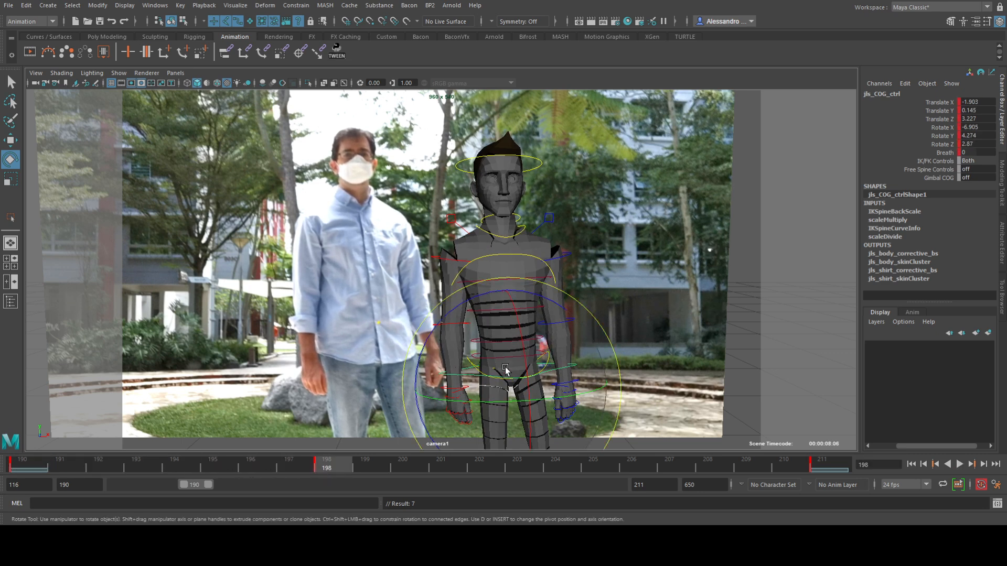
- Rotate the COG control at frame 198 to about X -6.53, Y 4.23 and Z 2.5, and play back the motion
key(comma)
key(period)
key(comma)
key(period)
key(comma)
key(period)
key(comma)
key(period)
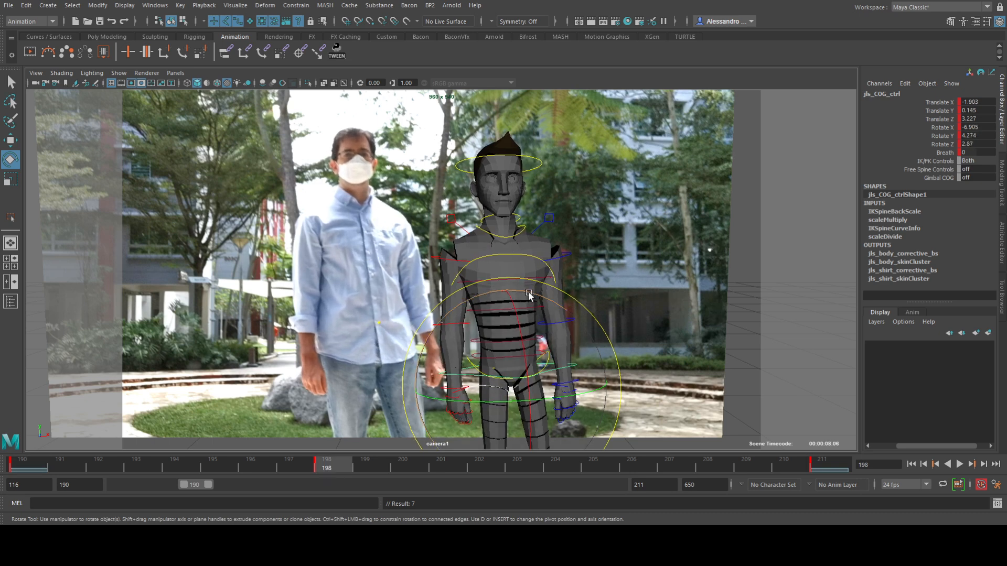
drag(529, 294, 535, 298)
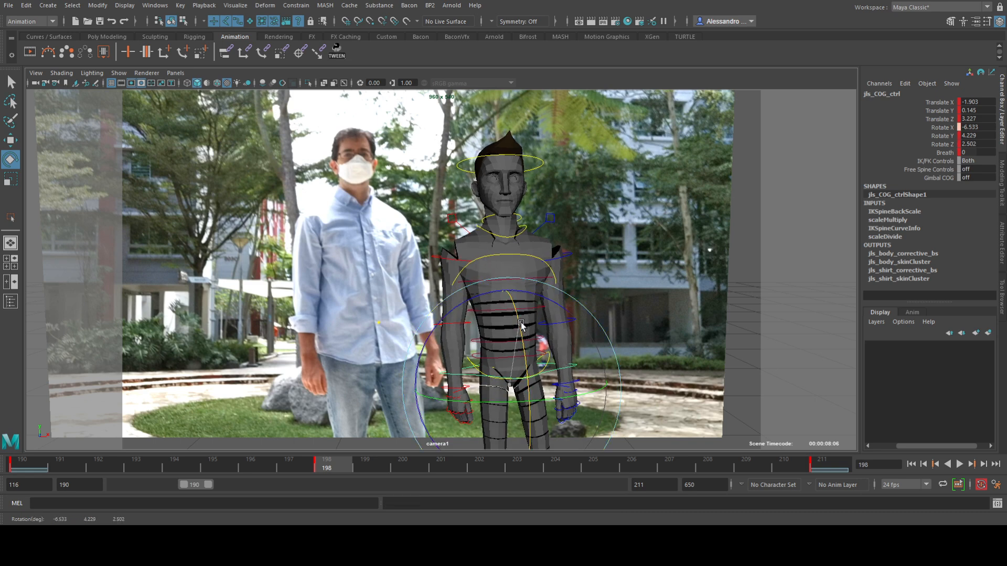
drag(521, 325, 522, 322)
key(alt+v)
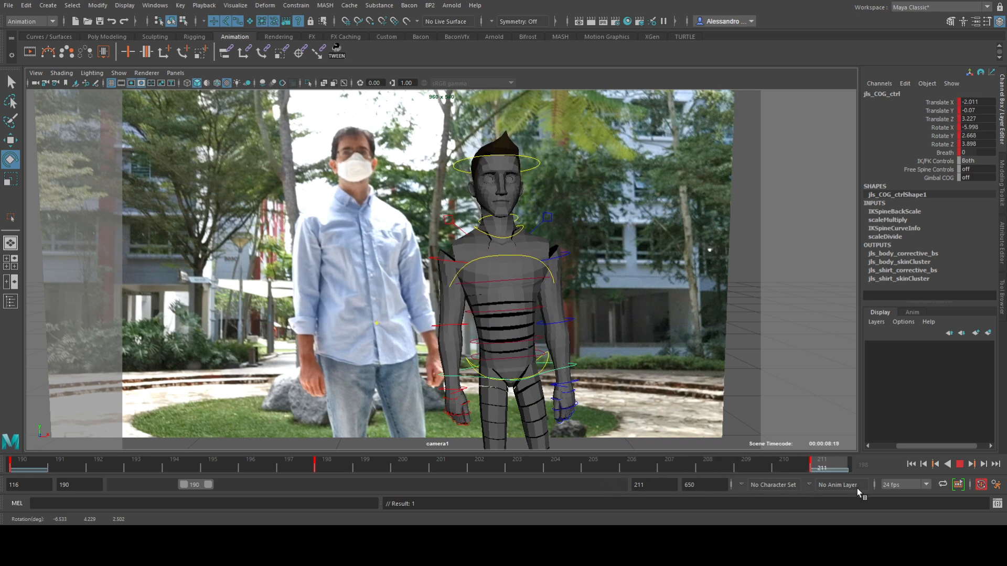
- Add a COG key at frame 205 and return to the key at frame 198
drag(832, 480, 595, 468)
key(s)
click(345, 471)
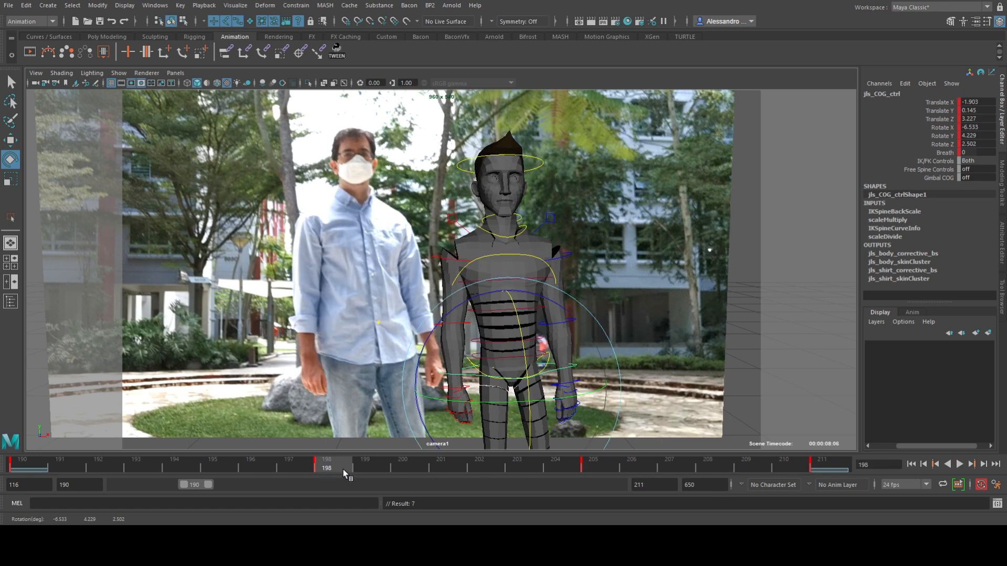
- Compare neighbouring keys and rotate the COG control at frame 205 to about X -6.03, Y 2.72 and Z 3.07
key(period)
key(comma)
key(period)
key(comma)
key(period)
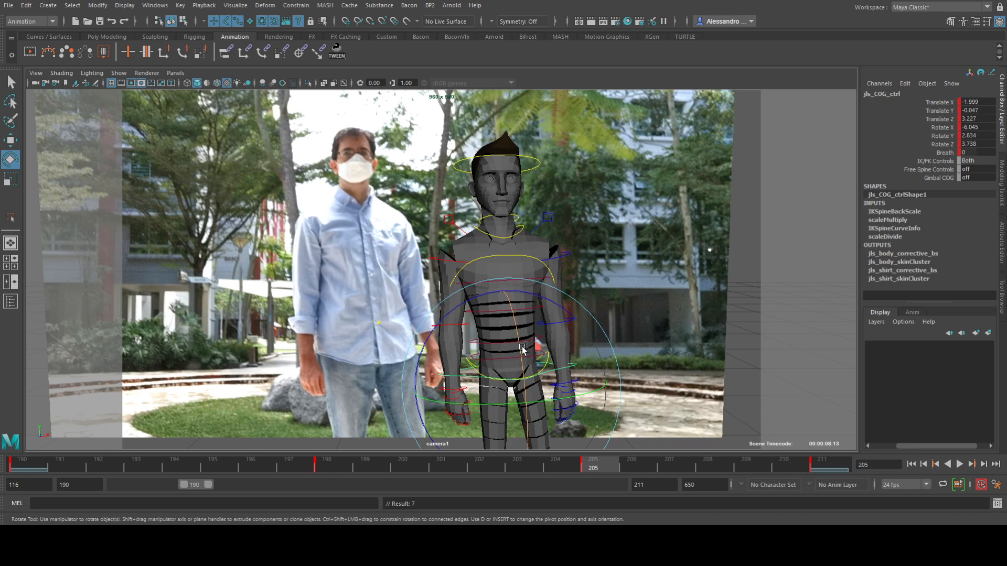
key(comma)
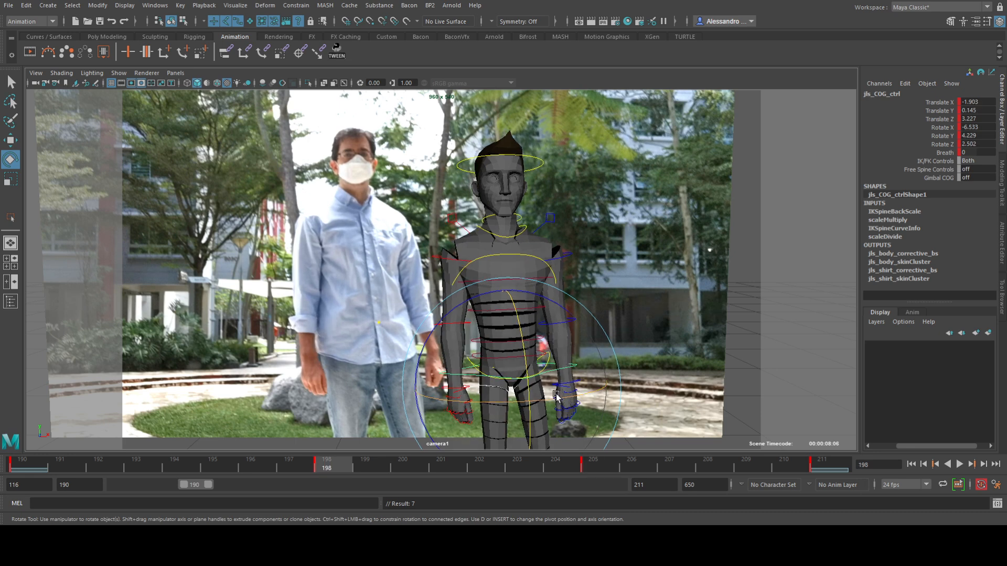
key(period)
key(comma)
key(period)
drag(554, 394, 554, 394)
drag(549, 301, 549, 303)
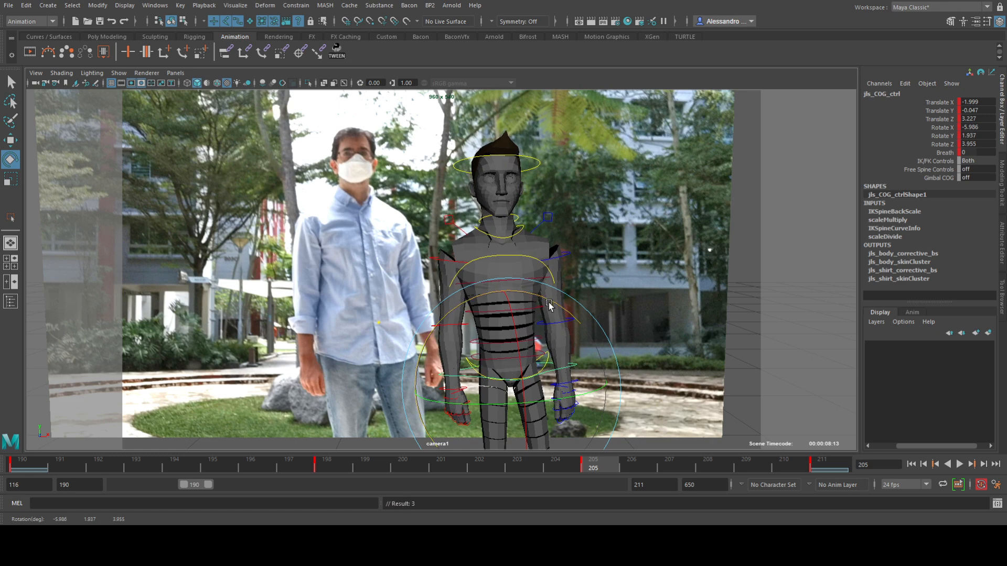
key(comma)
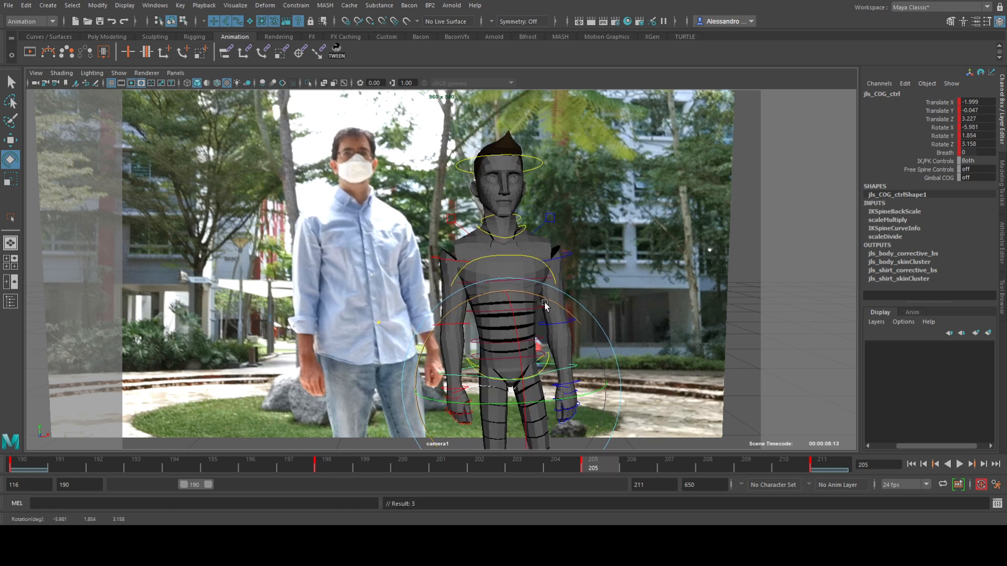
key(comma)
key(period)
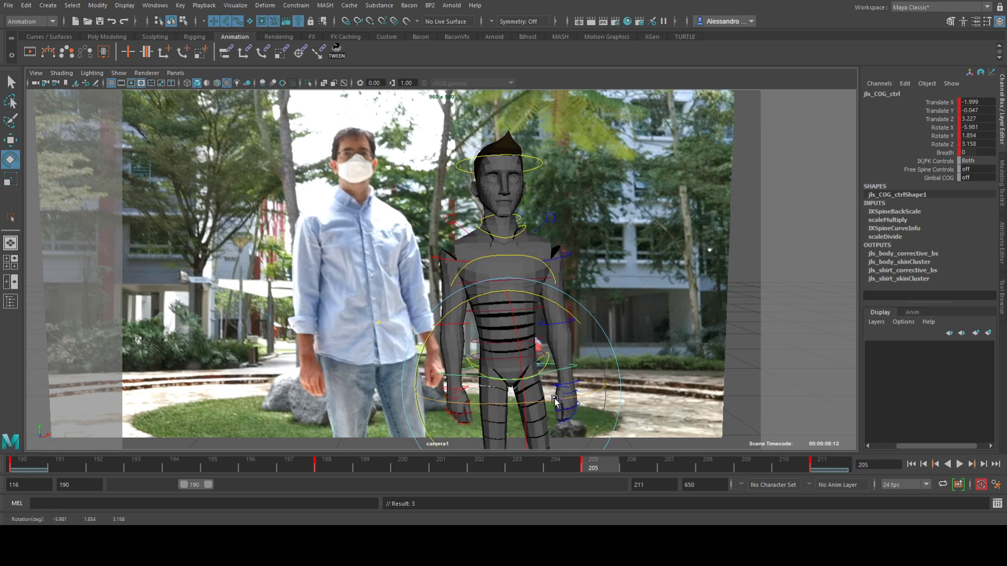
key(comma)
key(period)
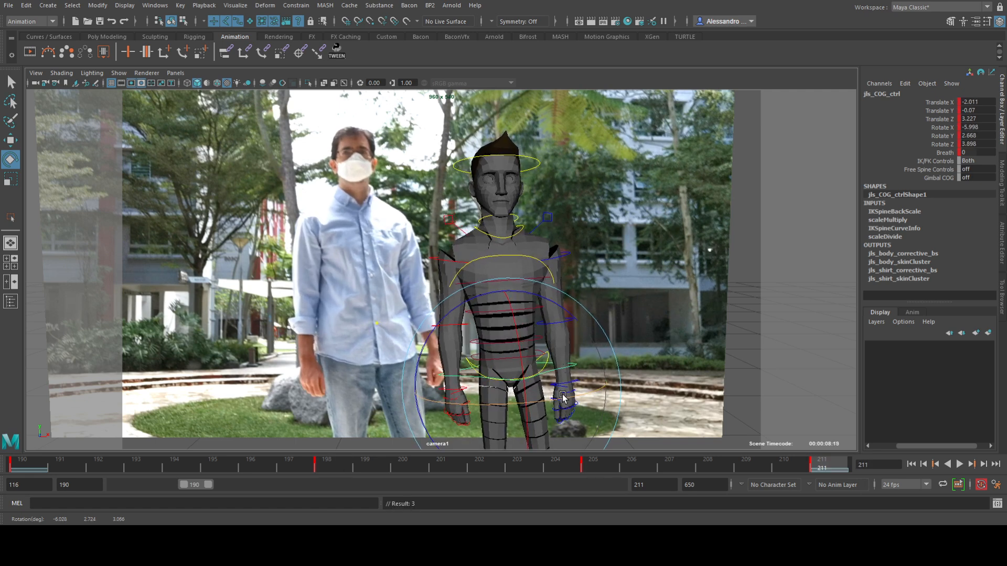
- Rotate the COG control at frame 211 to about X -5.47, Y 3.25 and Z 3.47, key it, and play the range
key(period)
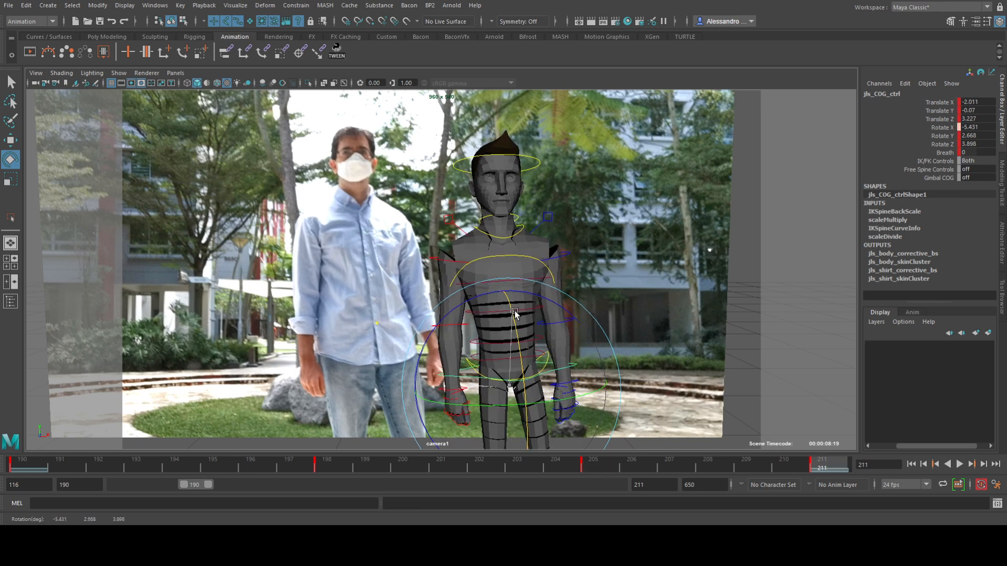
key(s)
drag(521, 292, 523, 292)
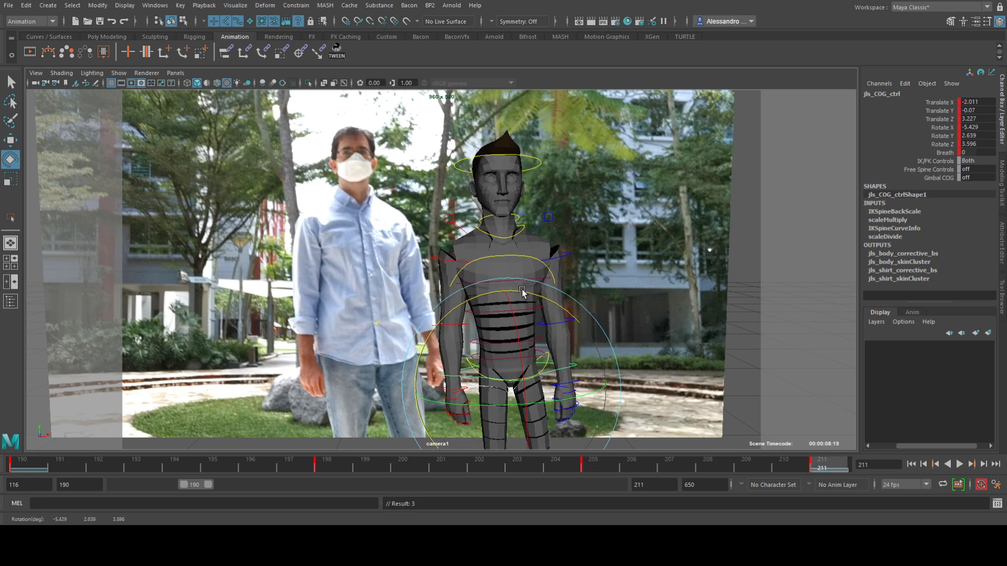
key(s)
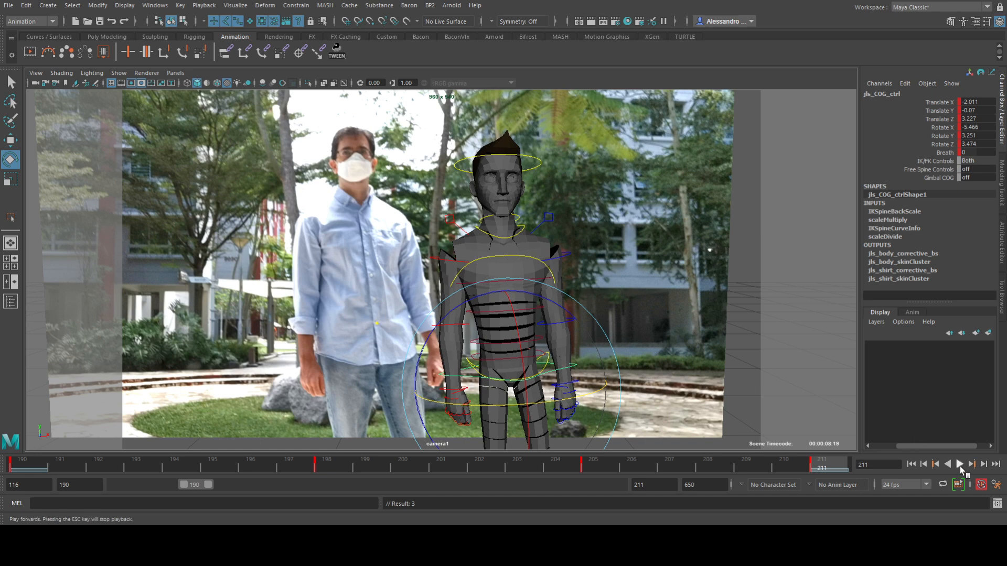
click(961, 466)
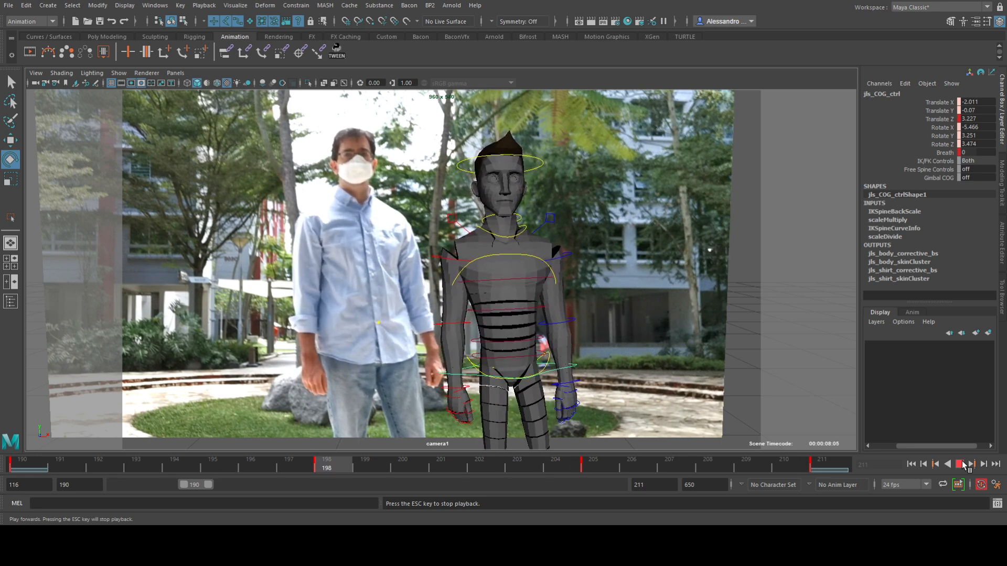
key(Escape)
- Show all COG translate and rotate curves in the Graph Editor and raise the Rotate X key at frame 205 to about -5.81
click(10, 281)
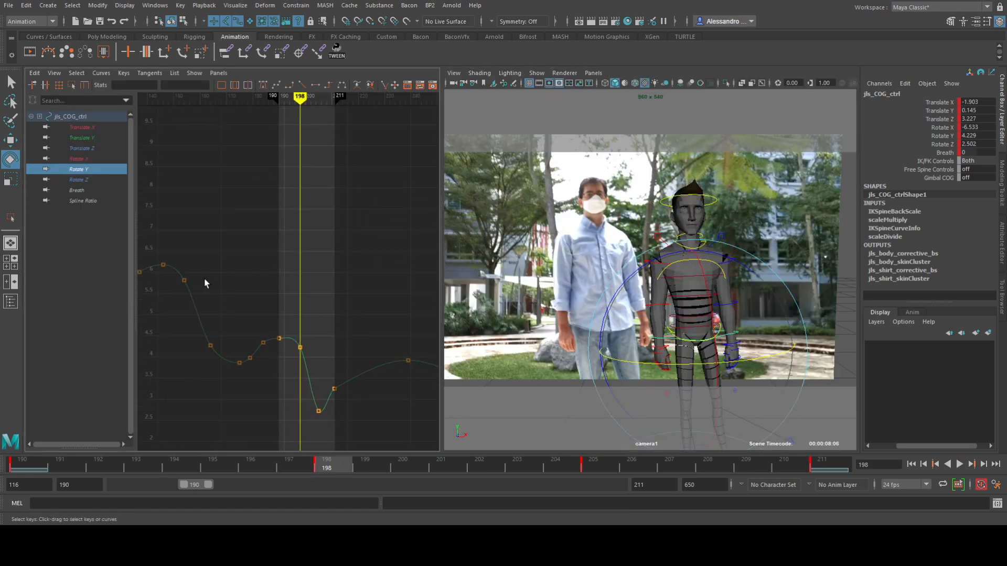
drag(86, 129, 87, 179)
drag(294, 212, 351, 400)
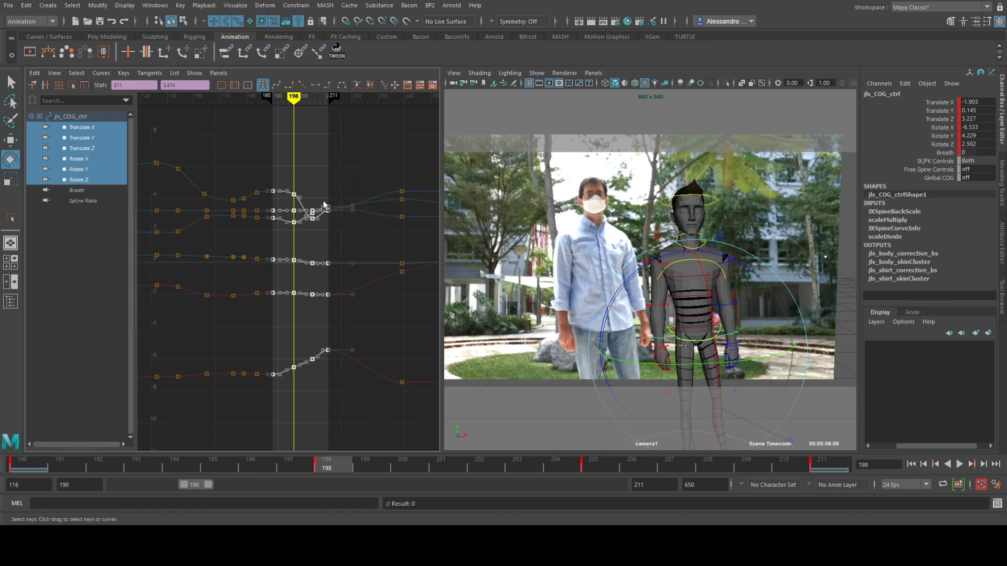
click(329, 225)
scroll(313, 348, up, 5)
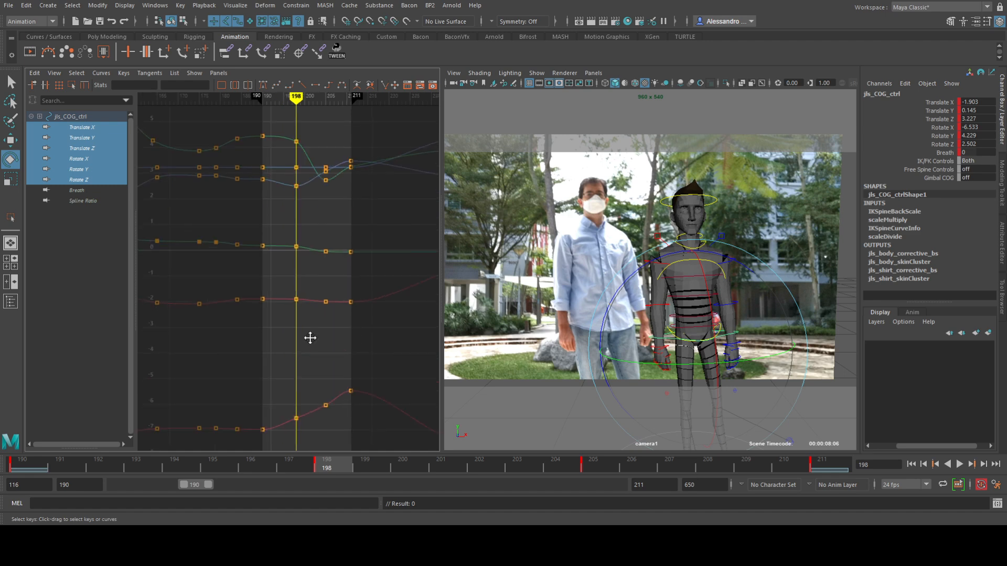
alt+middle_drag(312, 345, 294, 387)
alt+middle_drag(312, 152, 312, 336)
- Isolate the Rotate X curve and smooth its rise, lowering the frame 198 key to about -6.62
click(88, 157)
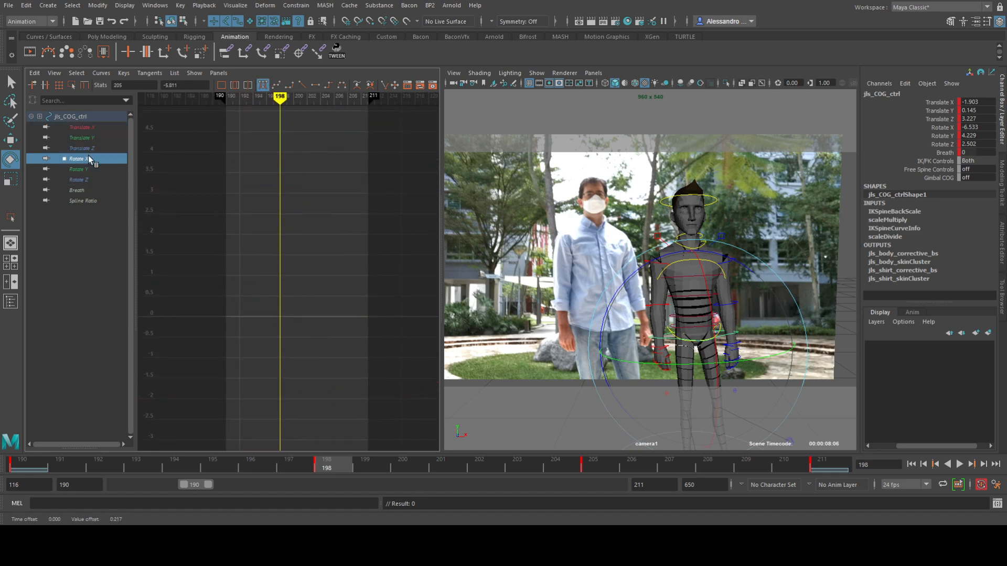
key(f)
scroll(306, 224, down, 3)
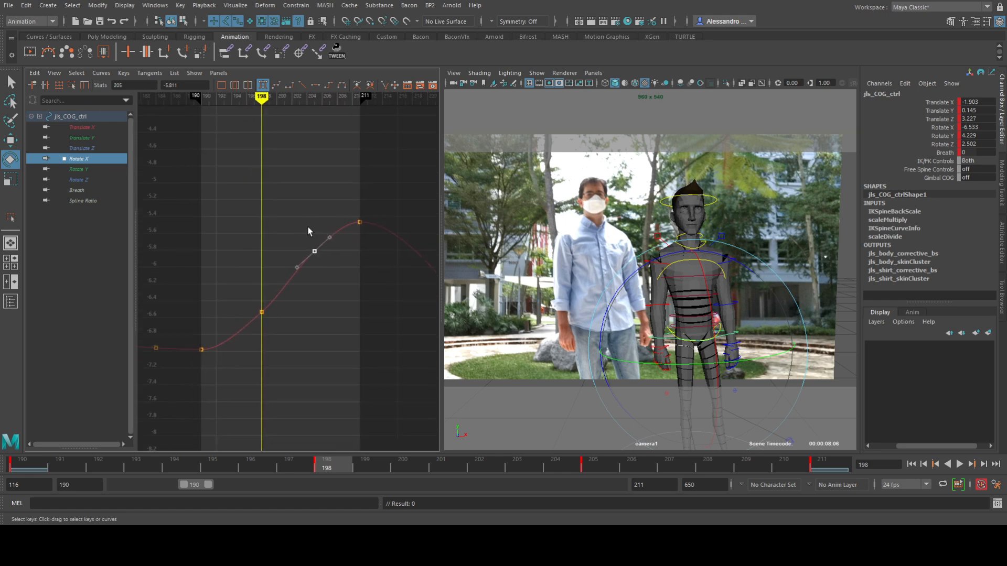
middle_drag(326, 234, 336, 250)
middle_drag(250, 362, 249, 374)
- Review the Rotate Y curve and smooth the Rotate Z curve by raising its frame 205 key to about 3.2
click(79, 169)
key(f)
mouse_move(220, 286)
alt+middle_down()
mouse_move(194, 288)
mouse_move(235, 288)
alt+middle_up()
click(79, 179)
key(f)
drag(286, 243, 333, 286)
middle_drag(332, 285, 334, 264)
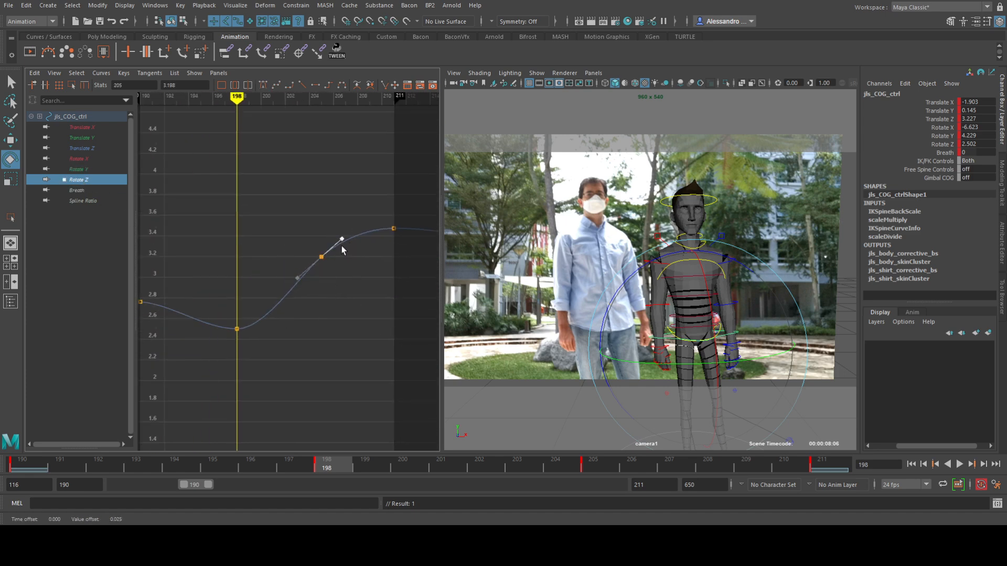
- Inspect the Translate Z, Translate Y and Translate X curves one by one for smoothness between frames 198 and 211
click(78, 148)
key(f)
click(97, 138)
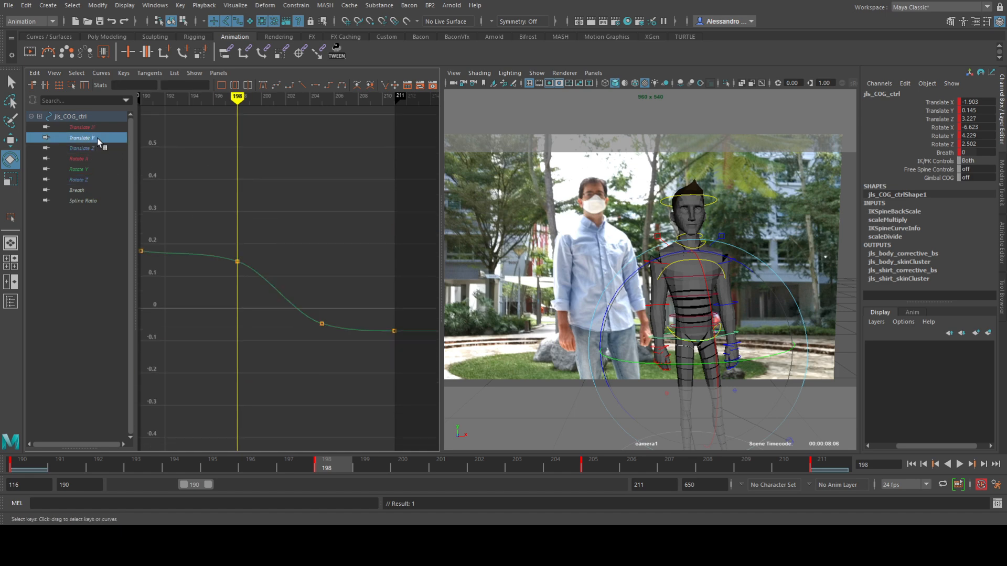
key(f)
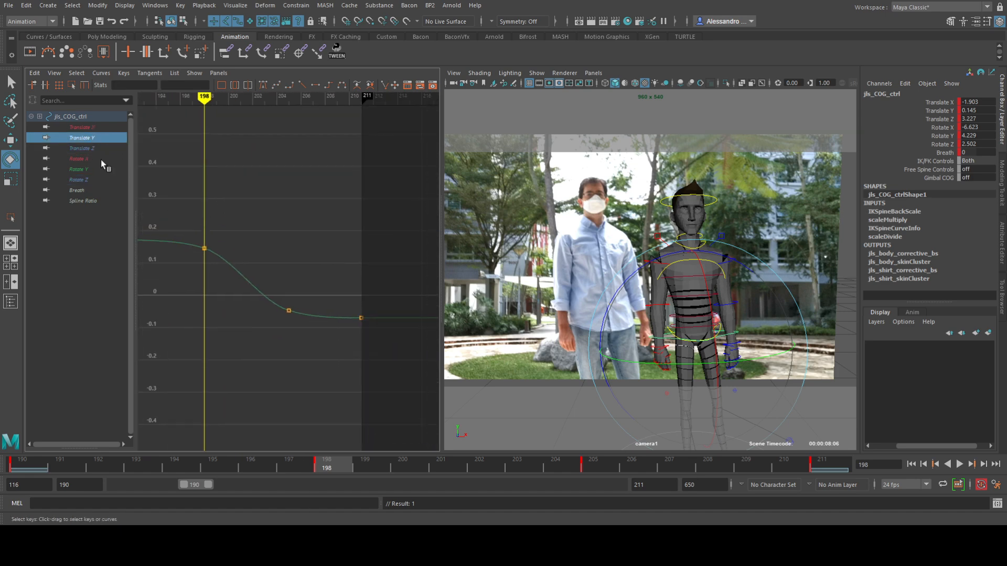
click(93, 128)
key(f)
alt+shift+right_drag(314, 318, 309, 272)
alt+middle_drag(306, 294, 297, 121)
alt+middle_drag(302, 356, 296, 173)
scroll(291, 280, up, 3)
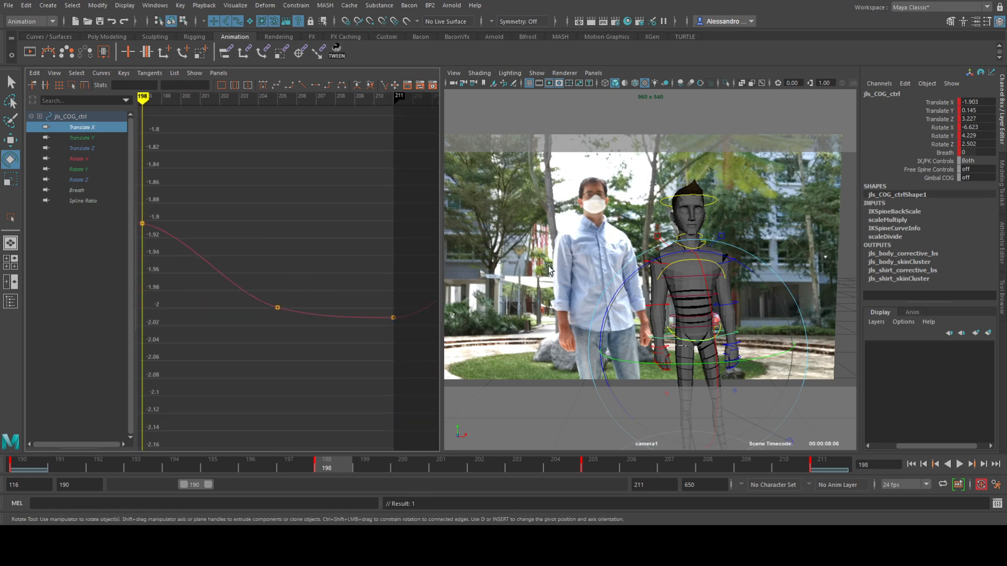
- Play frames 190 to 211 in the enlarged camera view and stop at frame 211
key(space)
click(960, 465)
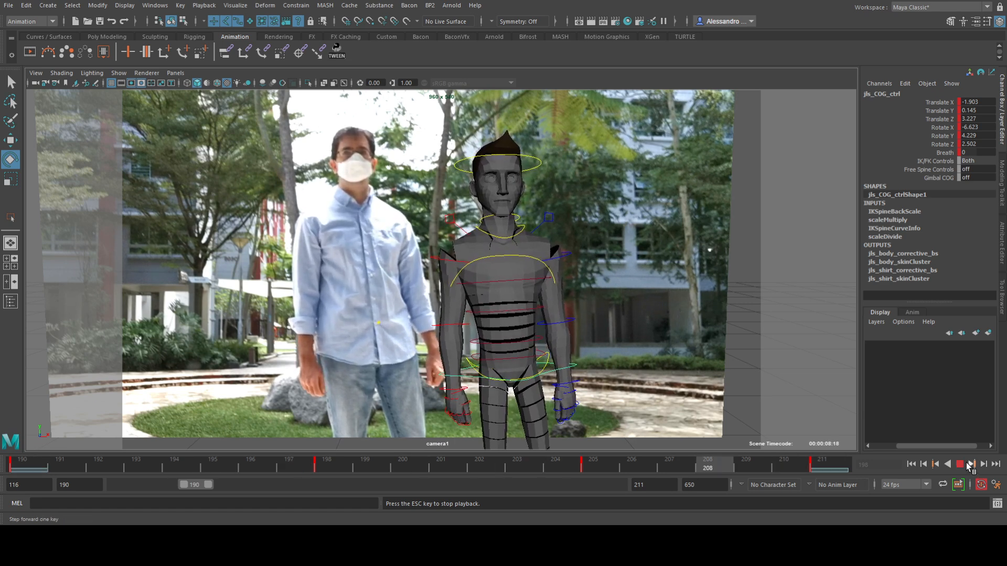
click(833, 460)
- Set the playback range to frames 211 to 239 and play it to compare the character with the actor
drag(205, 487, 236, 491)
drag(90, 464, 922, 488)
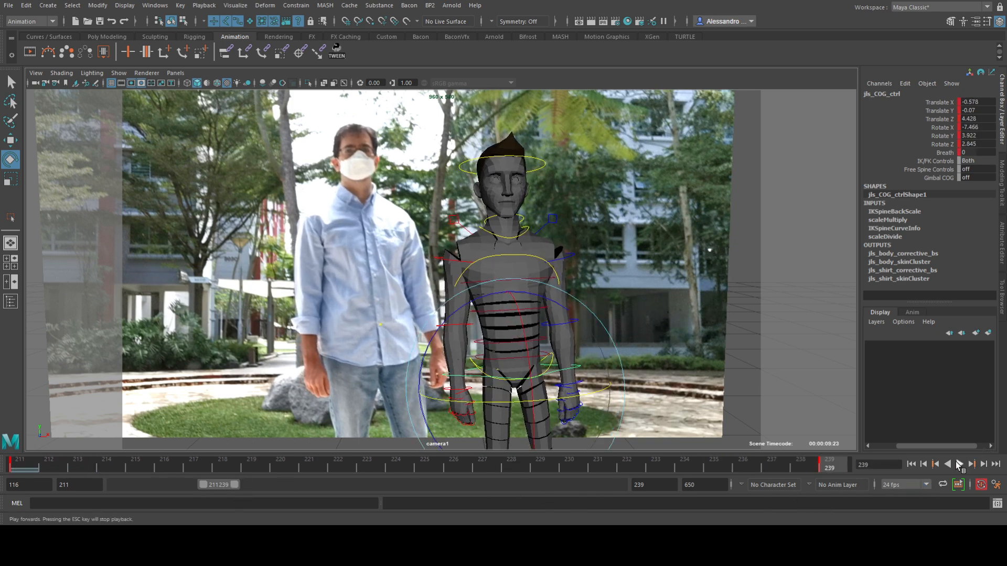
click(959, 464)
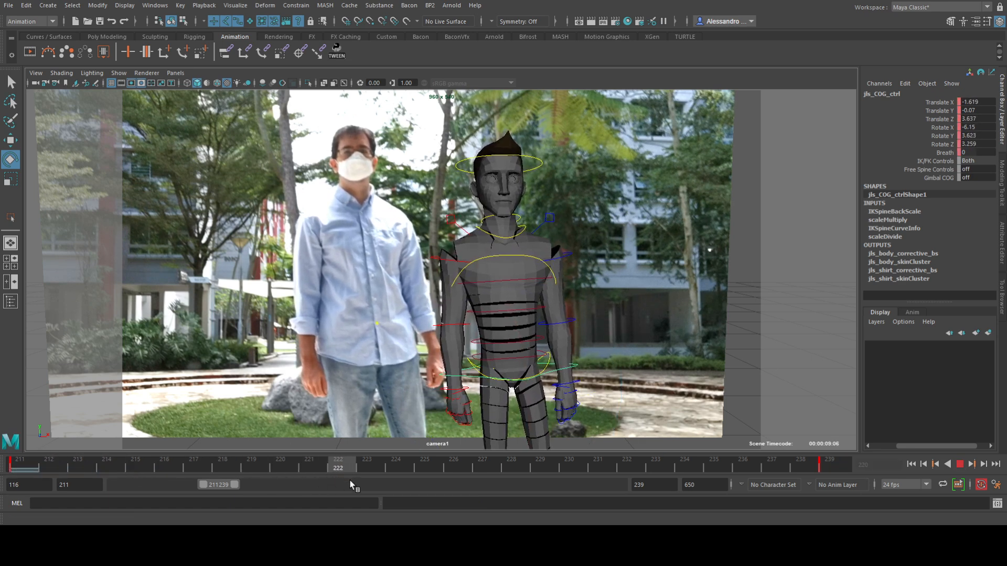
- Key the COG control at frame 215, shift that key to frame 220, and play the range to check the timing
click(143, 472)
shift+click(139, 466)
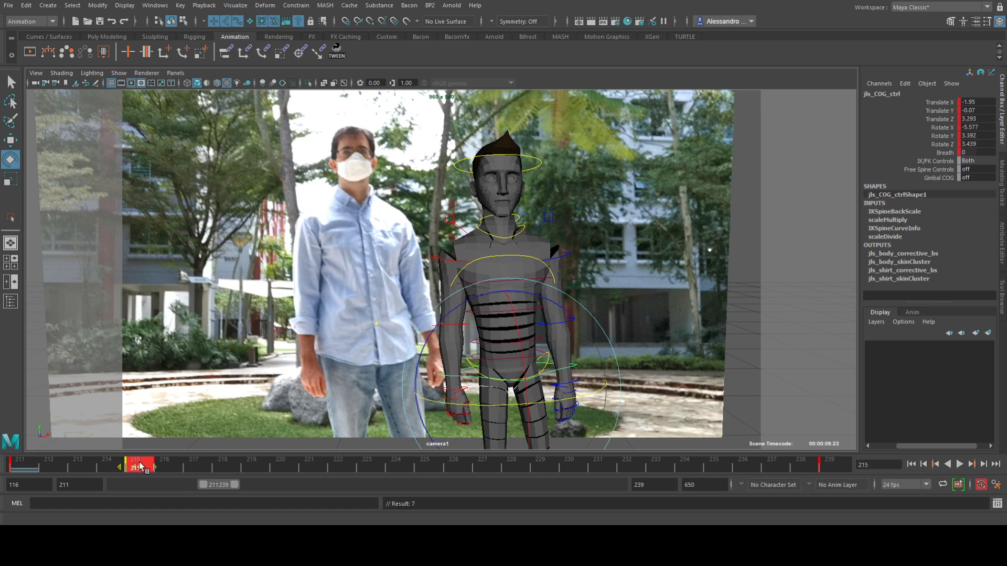
drag(161, 467, 2, 455)
key(alt+v)
key(alt+v)
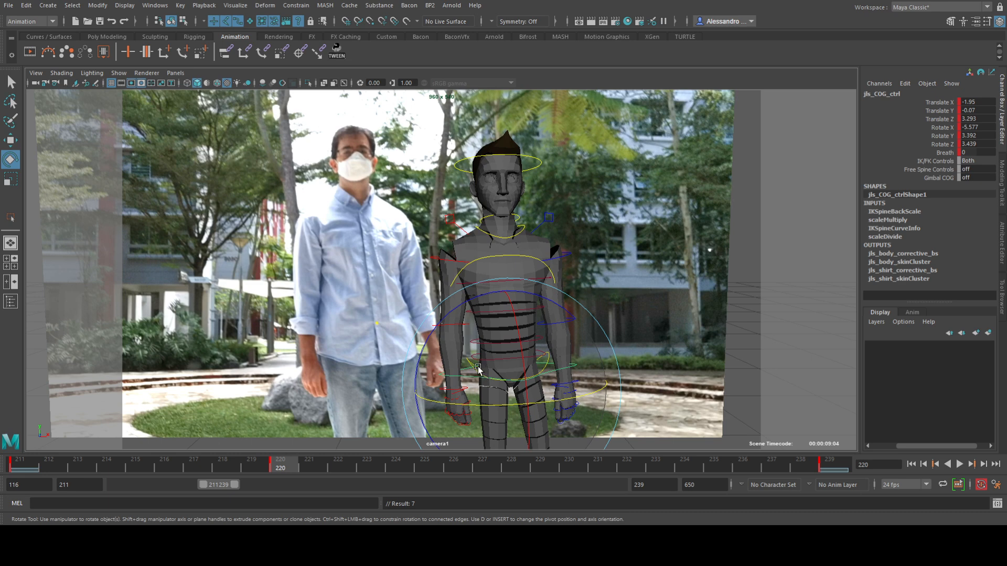
key(alt+v)
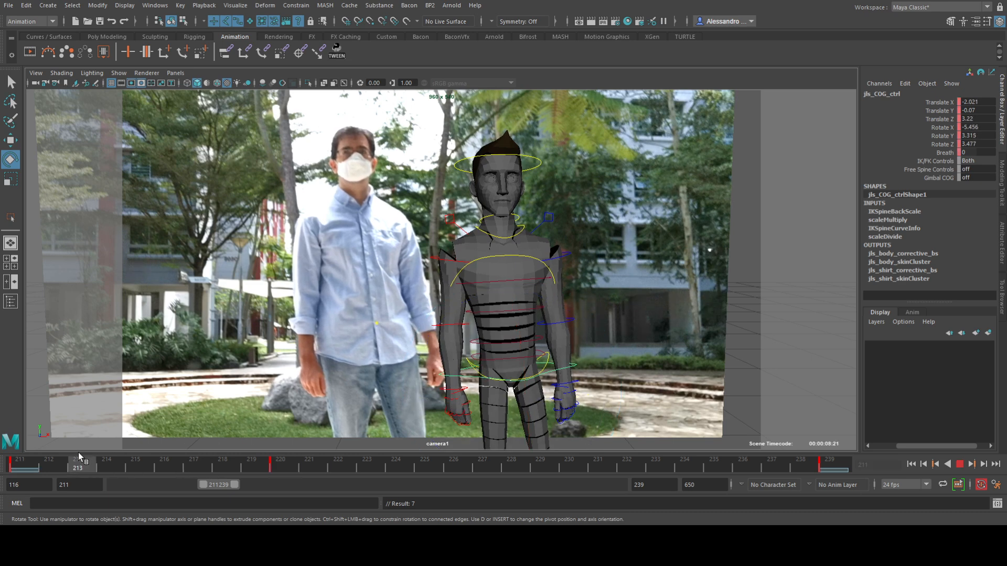
key(alt+v)
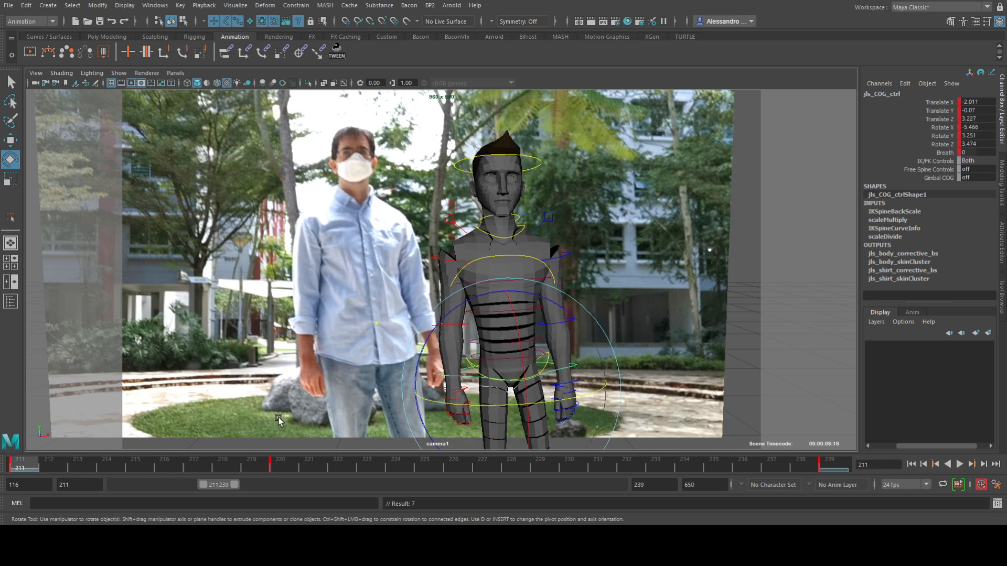
- Compare the poses at frames 211 and 220, and move the COG control in perspective to a Translate Z of 4.505
key(comma)
key(period)
key(comma)
key(period)
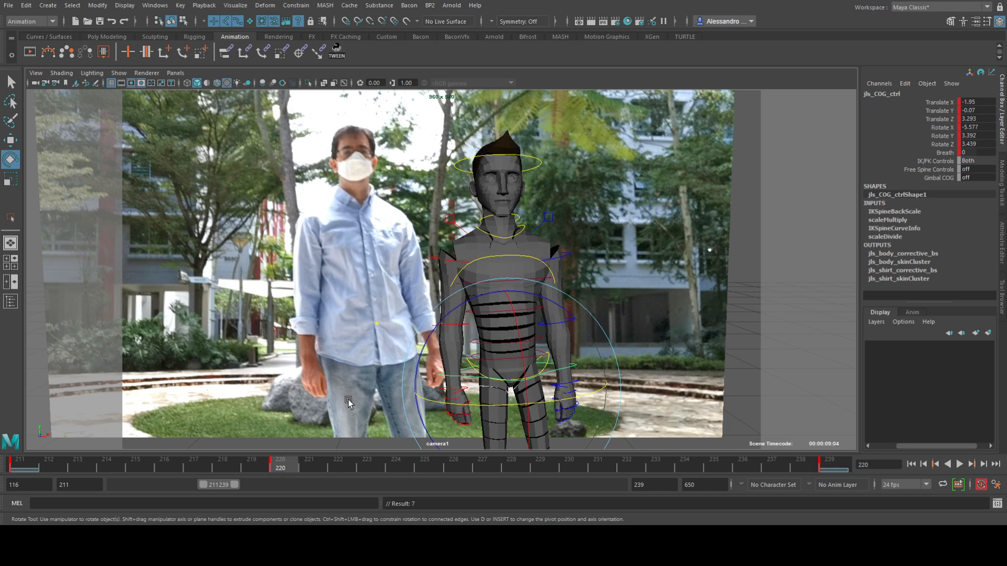
key(w)
key(space)
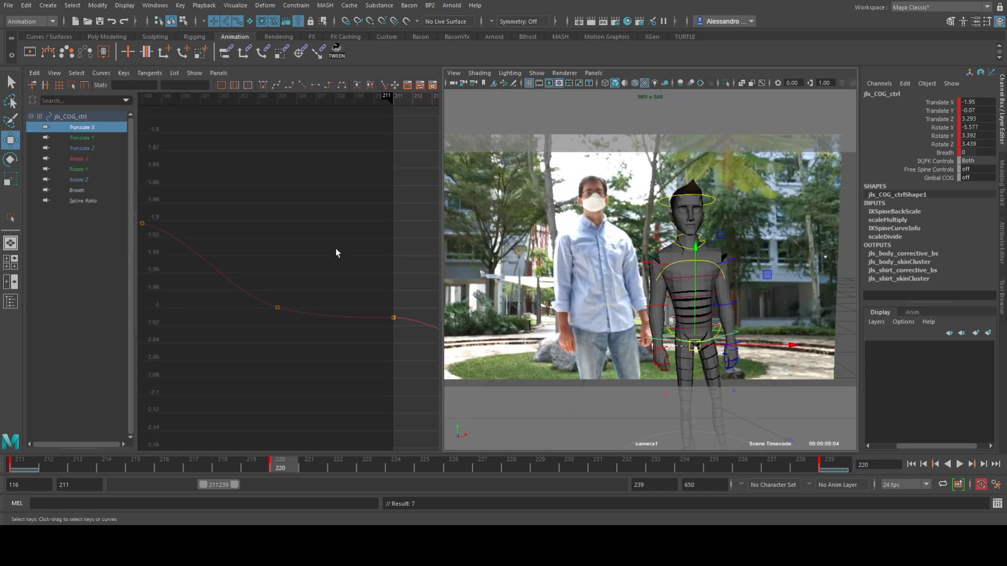
key(space)
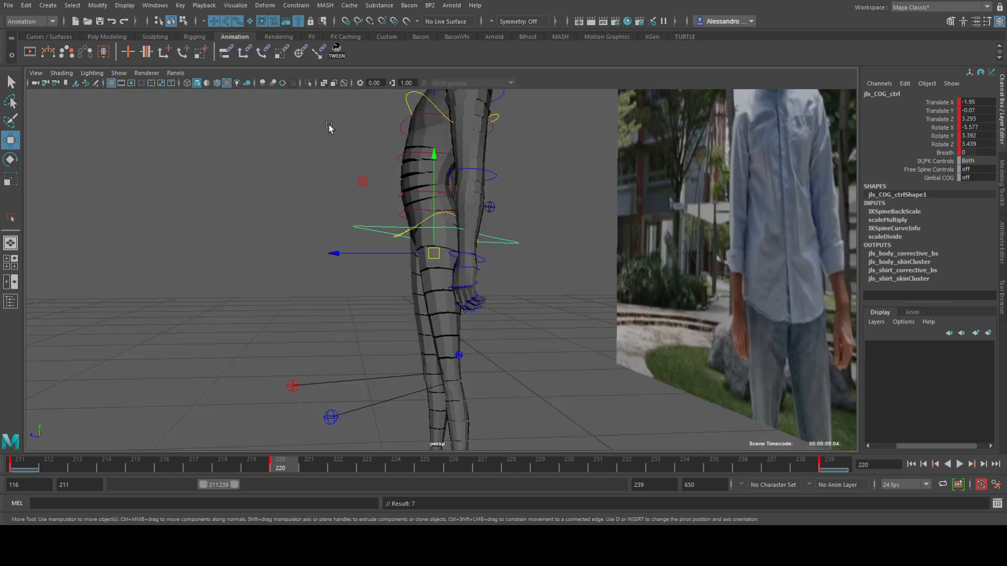
alt+drag(328, 128, 373, 254)
click(291, 90)
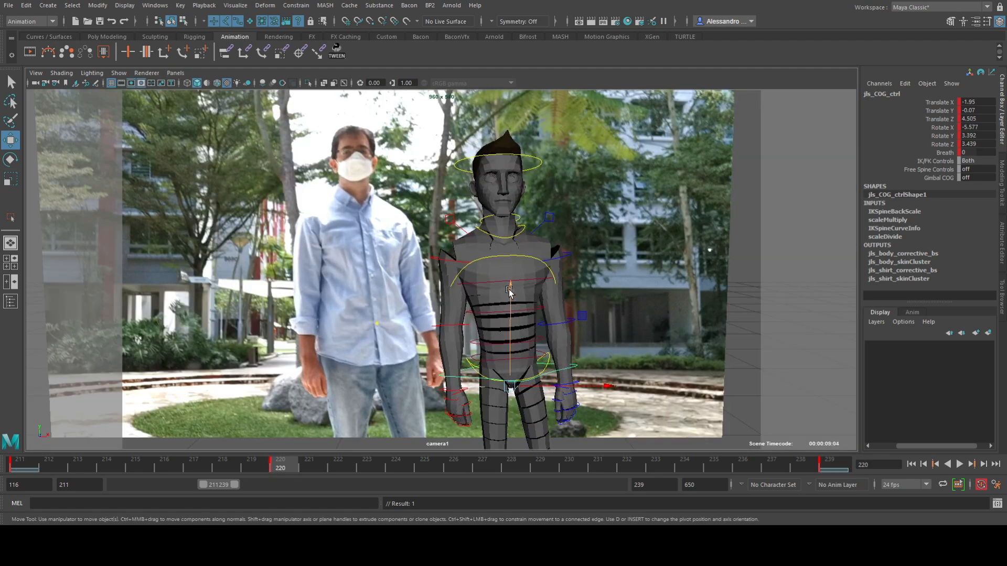
- Lower the COG control's Translate Z key at frame 220 to 3.793 on its animation curve
key(space)
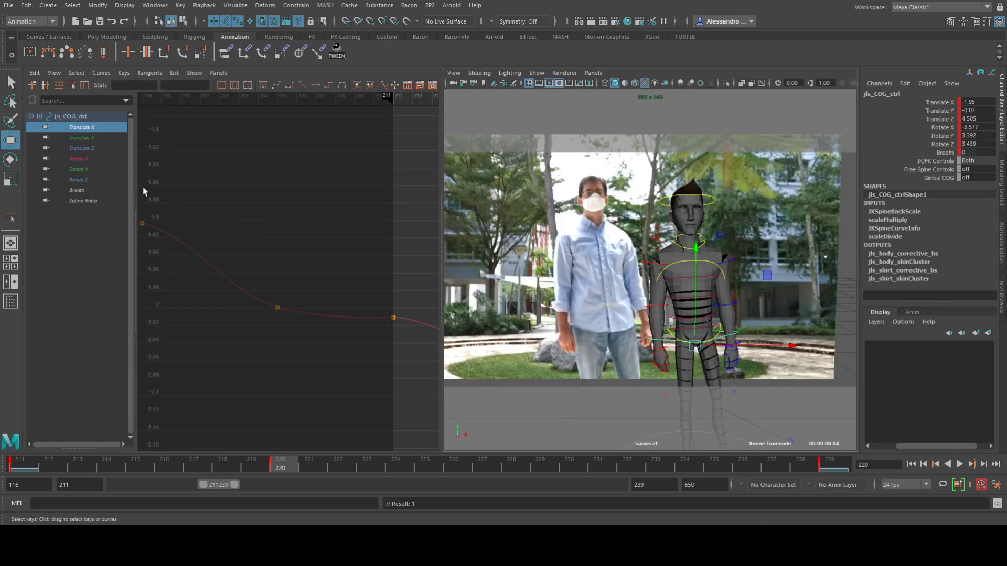
click(79, 148)
key(f)
scroll(269, 260, down, 3)
alt+middle_drag(331, 259, 326, 319)
scroll(227, 256, down, 3)
scroll(284, 253, up, 3)
key(space)
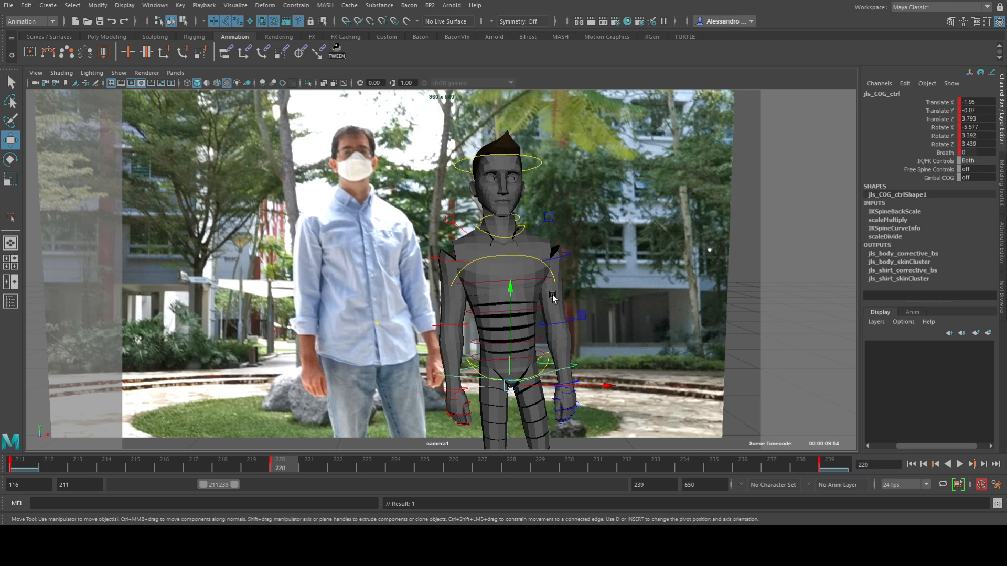
- Rotate the COG control at frame 220 to -4.873, 3.432, 3.904 and key its rotation
key(e)
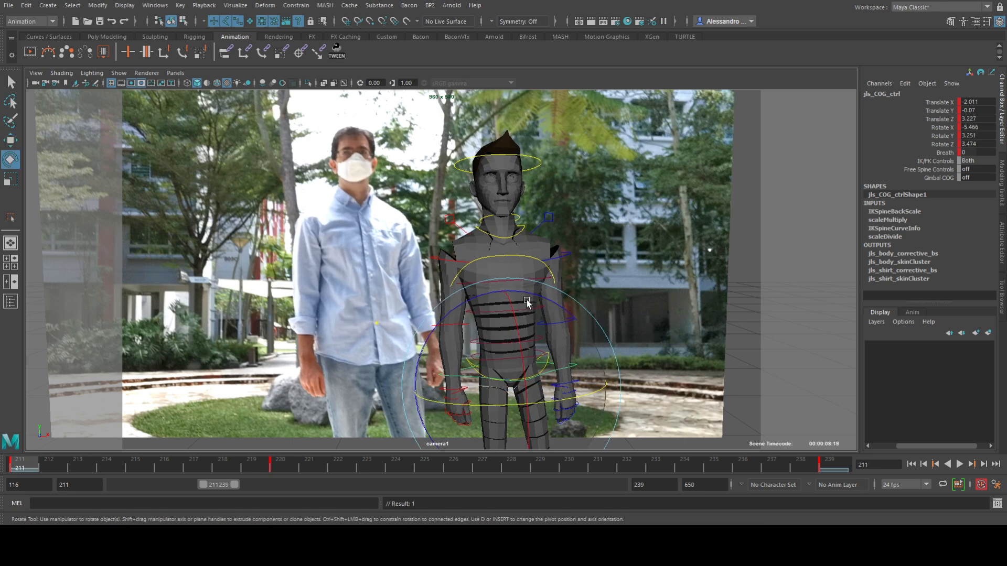
click(511, 305)
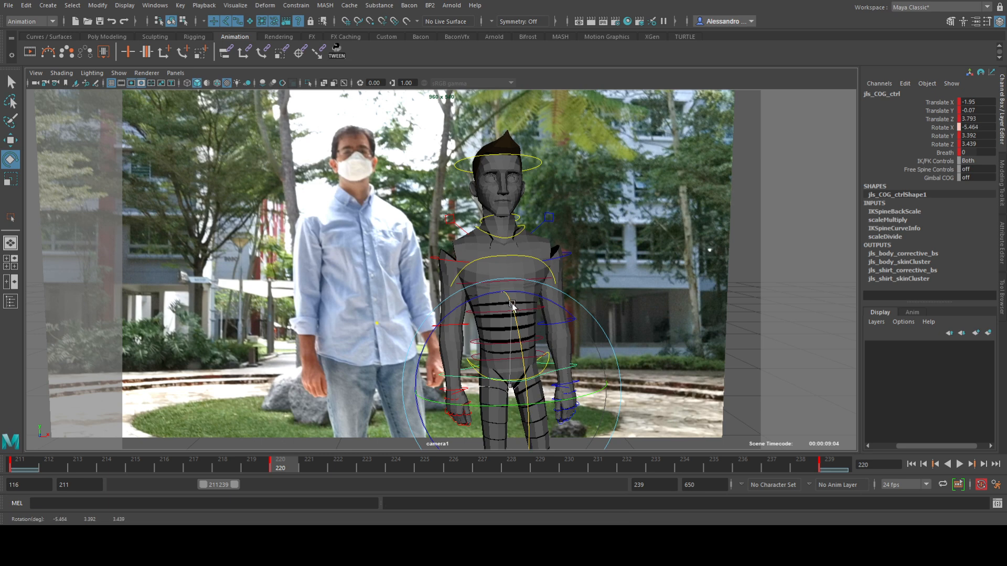
drag(513, 306, 478, 297)
key(shift+e)
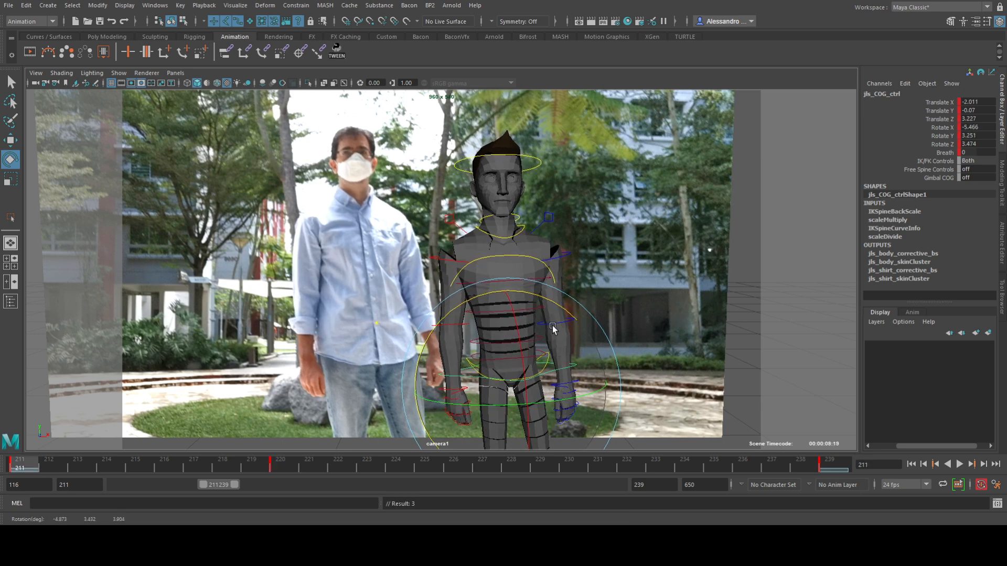
- Key the COG control near frame 233, shift that key to frame 229, and play frames 211 to 239 to check it
click(576, 397)
key(alt+v)
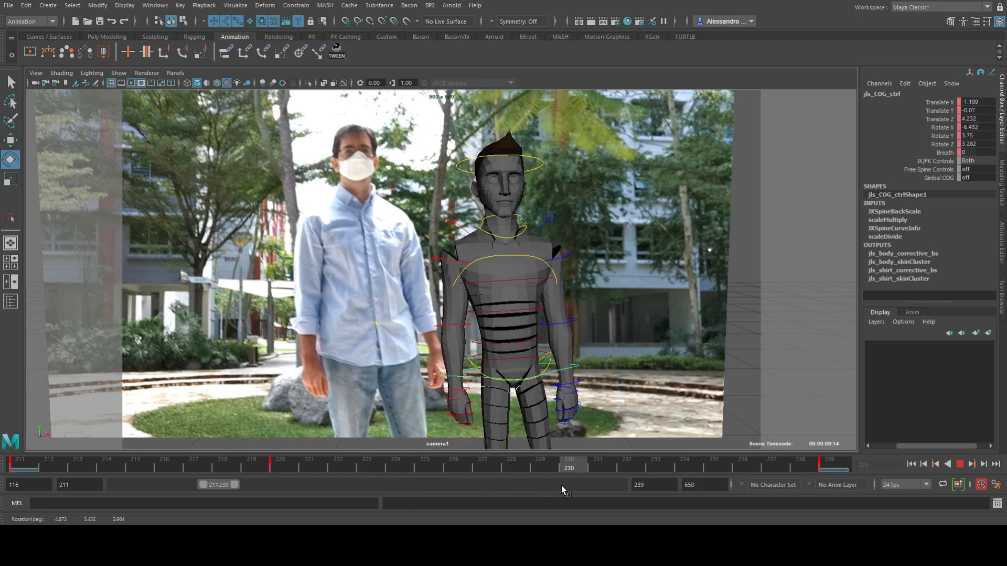
click(328, 458)
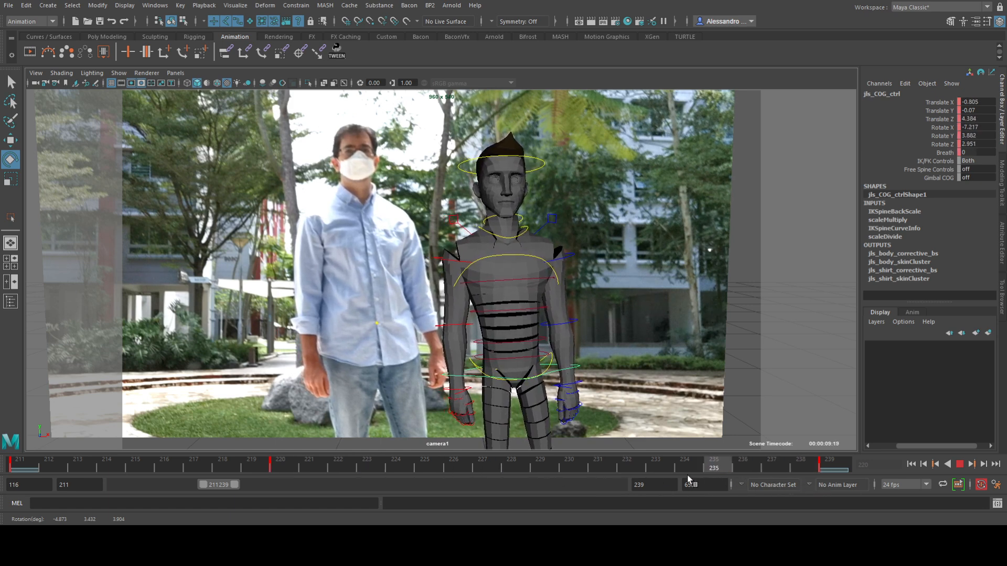
click(646, 463)
shift+click(655, 467)
drag(658, 468, 546, 469)
click(33, 467)
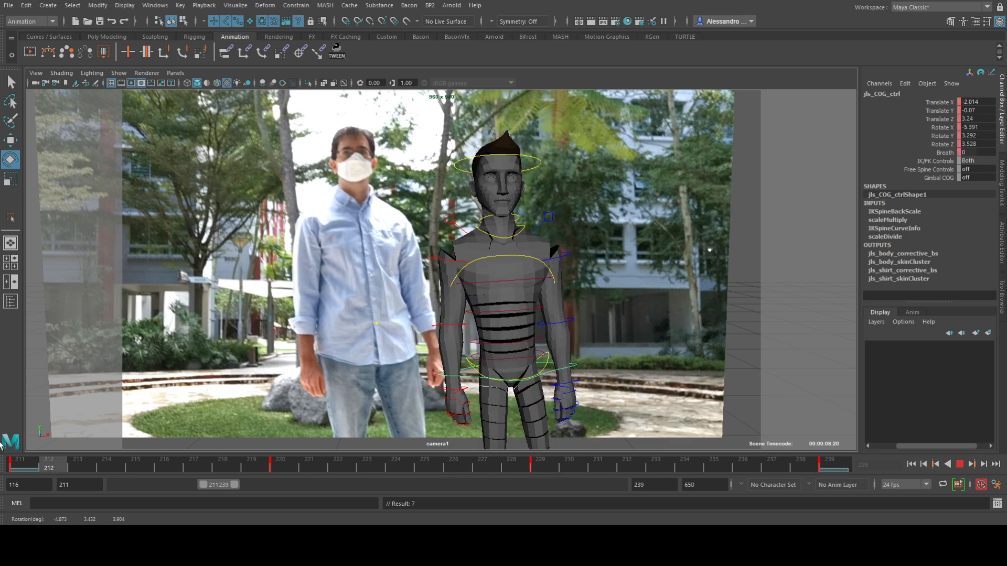
click(961, 466)
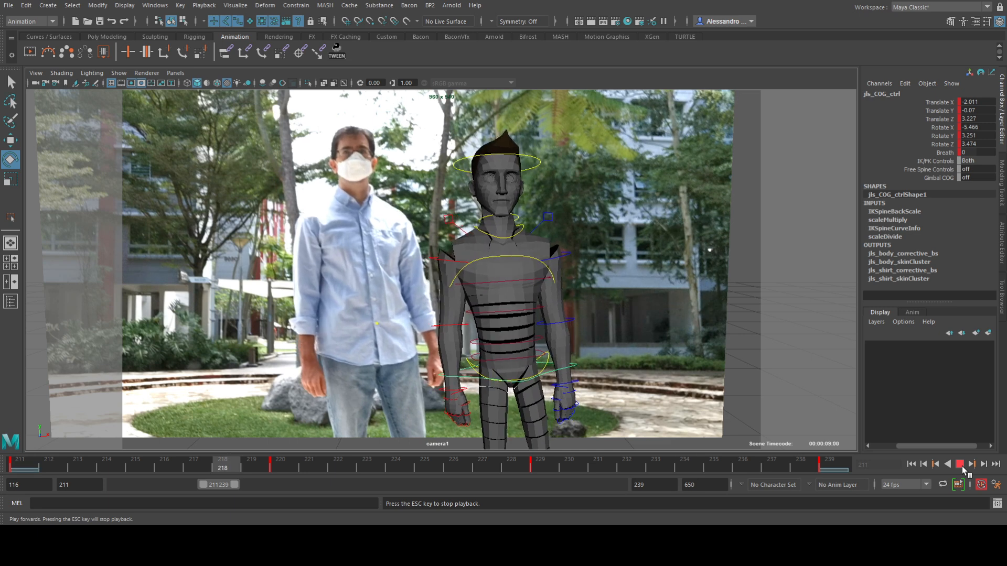
click(960, 465)
- Compare the character with the actor by switching repeatedly between the COG keys at frames 211, 220 and 229
key(comma)
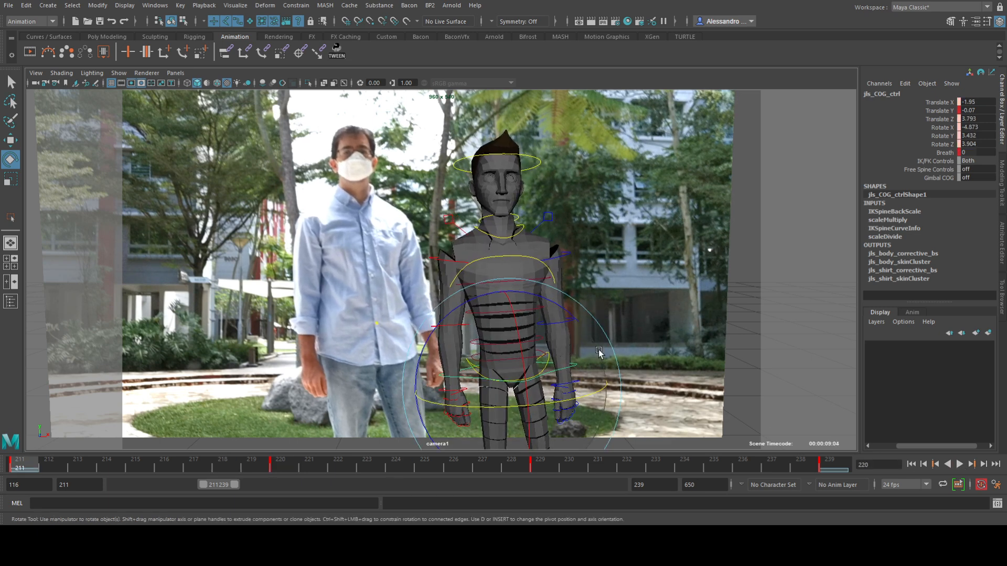
key(period)
key(comma)
key(period)
key(comma)
key(period)
key(comma)
key(period)
key(period)
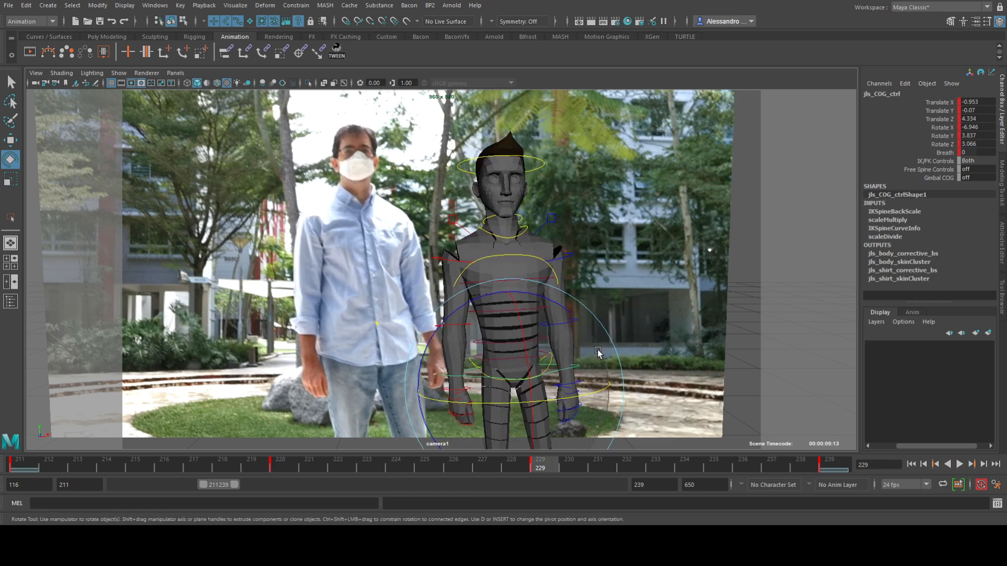
key(comma)
key(comma)
- Set auto tangents on the Rotate X key at frame 220 and lower that key slightly
key(space)
click(79, 159)
key(f)
alt+middle_drag(283, 258, 293, 251)
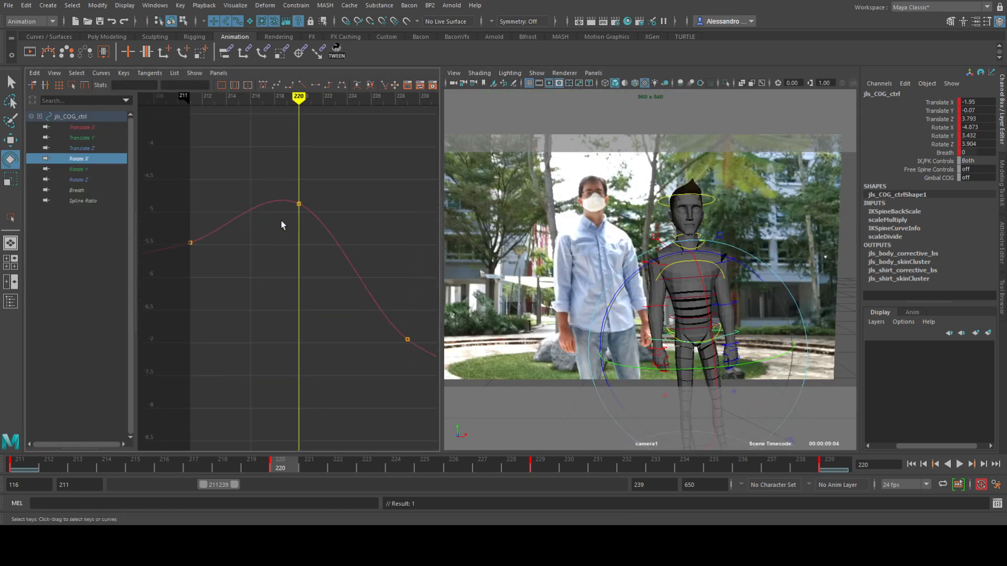
click(263, 85)
middle_drag(301, 227, 302, 247)
mouse_move(319, 256)
alt+middle_down()
mouse_move(247, 247)
mouse_move(323, 254)
mouse_move(311, 258)
alt+middle_up()
scroll(294, 250, down, 3)
drag(274, 251, 404, 357)
middle_drag(301, 359, 405, 312)
key(ctrl+z)
- Select the Rotate X keys up to frame 220 and lower them together so the frame 220 key is -6.946
key(a)
click(183, 241)
alt+middle_drag(302, 262, 231, 260)
drag(331, 306, 168, 330)
key(f)
alt+middle_drag(330, 330, 247, 322)
scroll(247, 322, down, 10)
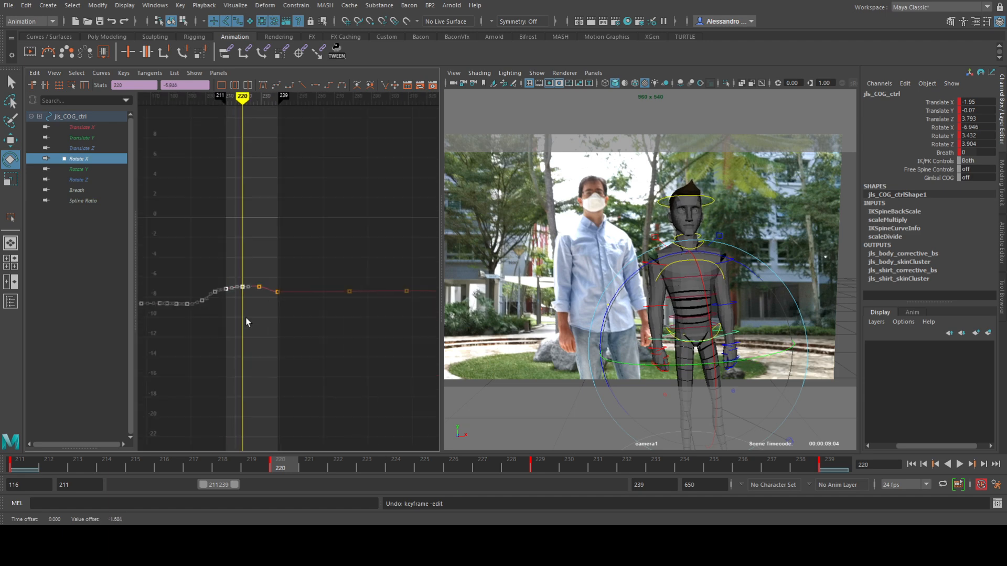
- Select all Rotate X keys from frame 239 to the end and raise them together by 0.347
alt+middle_drag(321, 324, 176, 312)
alt+middle_drag(322, 250, 396, 251)
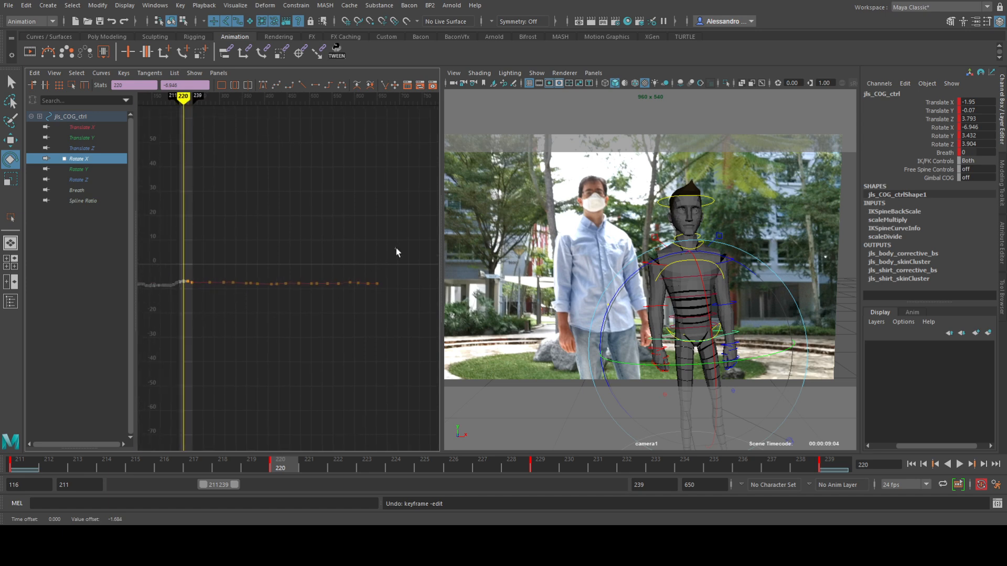
drag(190, 293, 193, 296)
scroll(354, 337, up, 7)
alt+middle_drag(194, 298, 199, 249)
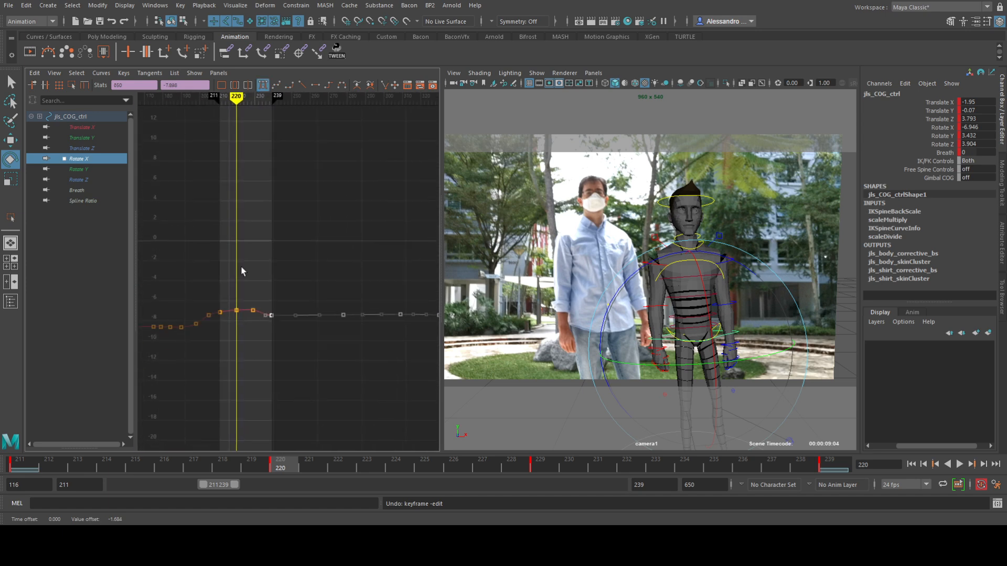
scroll(273, 332, up, 5)
alt+middle_drag(234, 341, 377, 284)
scroll(377, 284, up, 4)
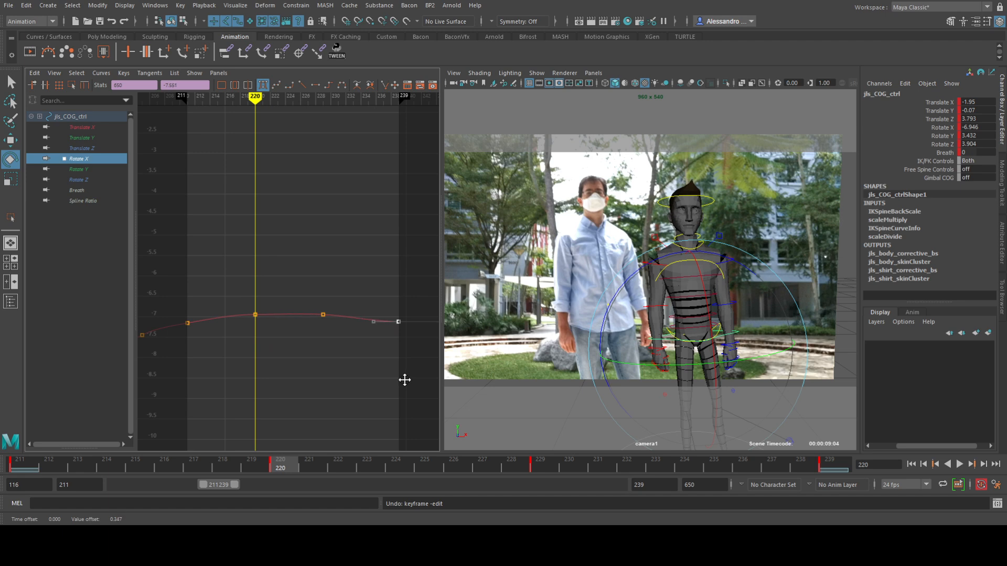
- Check the Rotate Y curve, and set the Rotate Z keys to 3.691 with auto tangents at frame 220 and 3.555 at frame 211
click(90, 172)
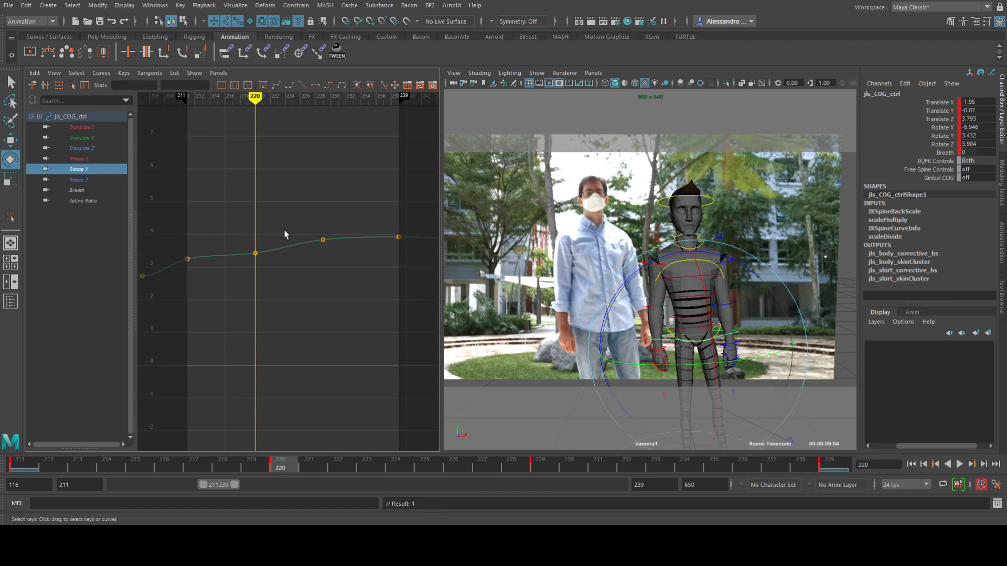
alt+middle_drag(276, 234, 270, 241)
alt+shift+right_drag(253, 256, 248, 223)
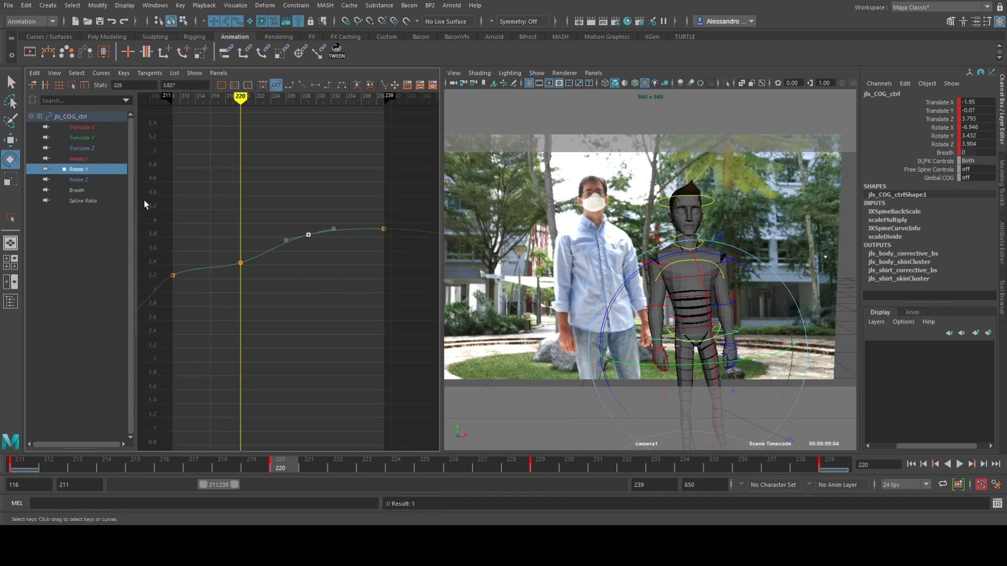
click(89, 179)
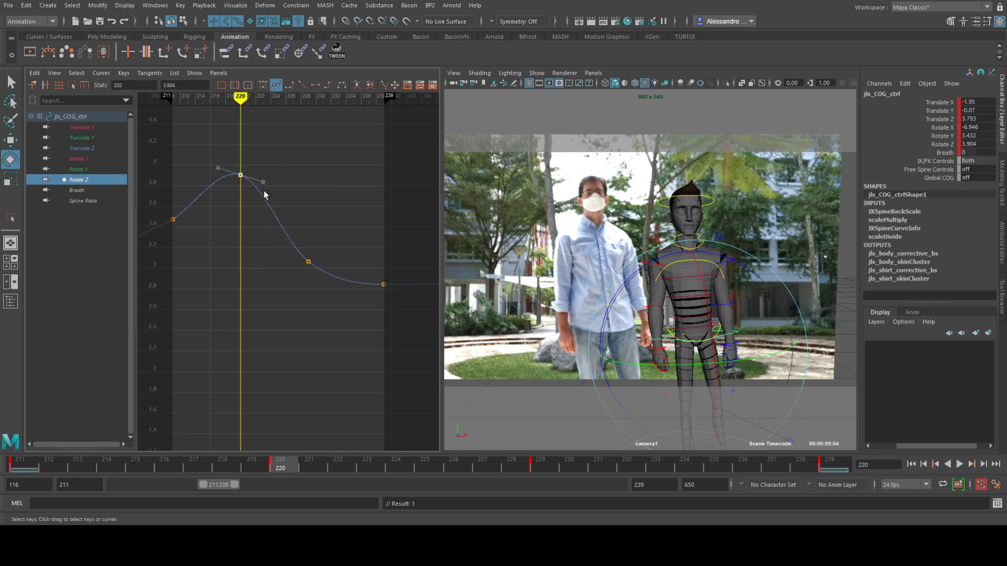
click(262, 86)
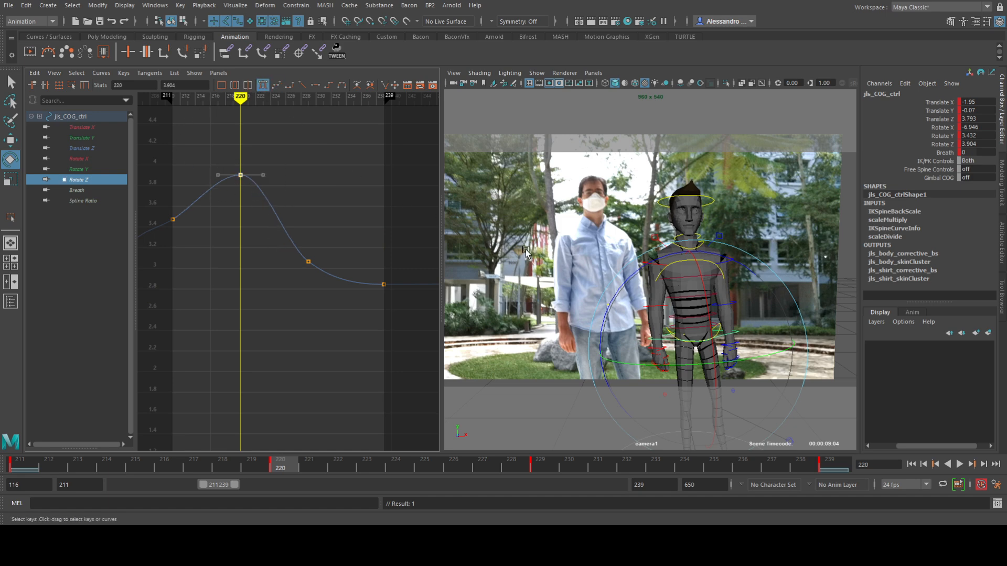
middle_drag(254, 210, 254, 220)
alt+middle_drag(194, 205, 304, 218)
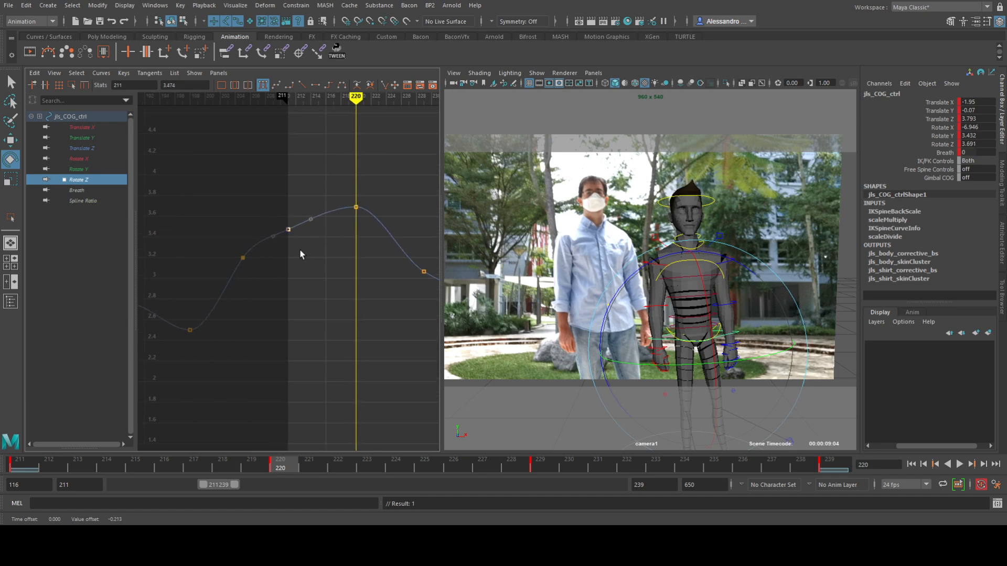
alt+middle_drag(354, 239, 261, 255)
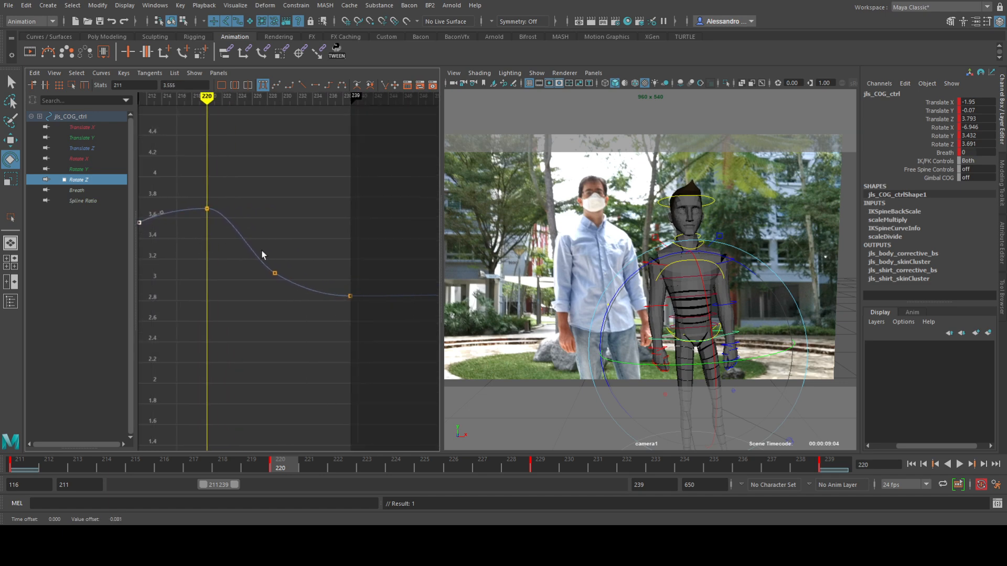
- Select all Rotate Z keys up to frame 220 and lower them together so the frame 220 key is 3.358
key(period)
key(comma)
key(period)
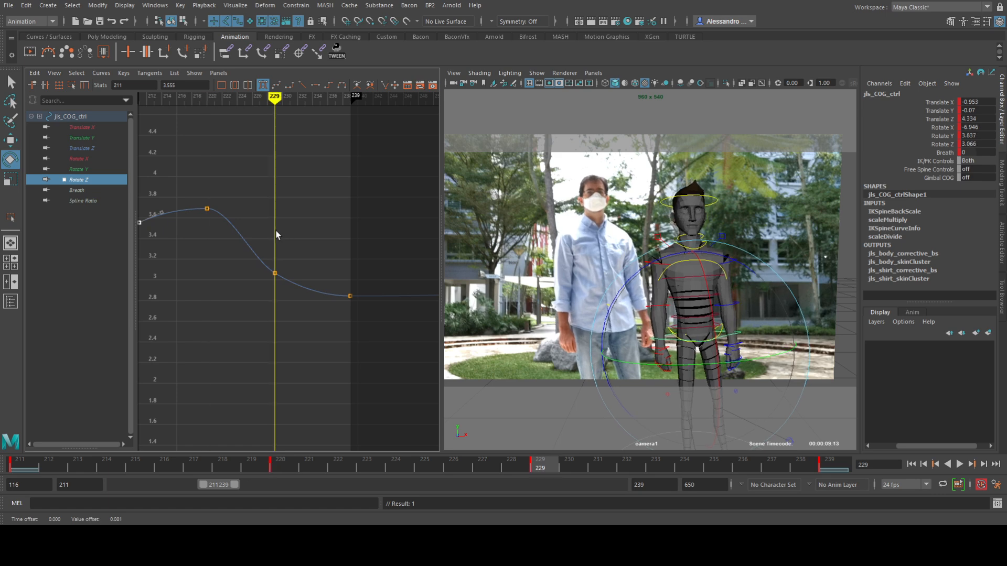
drag(343, 299, 285, 317)
key(a)
scroll(284, 311, up, 8)
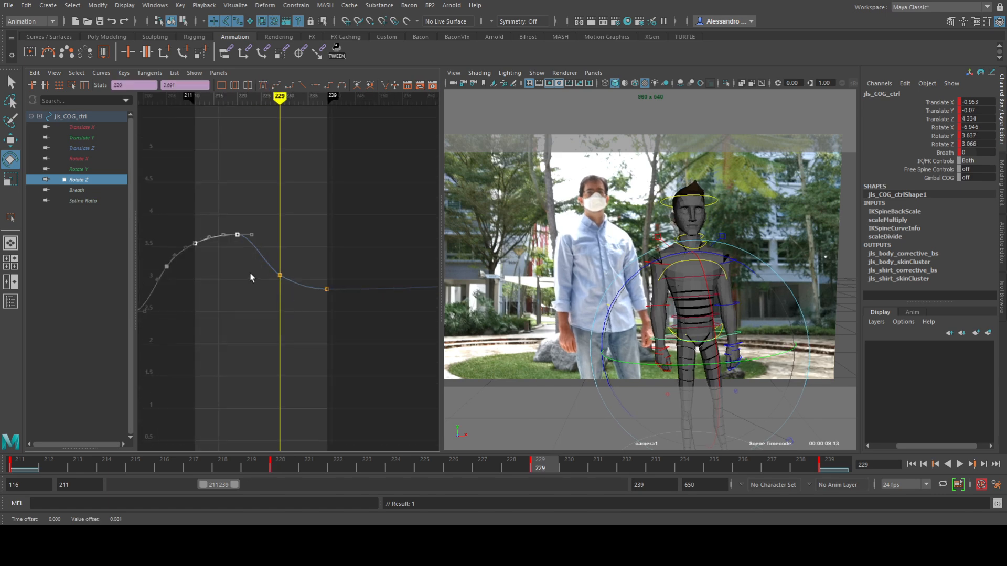
key(comma)
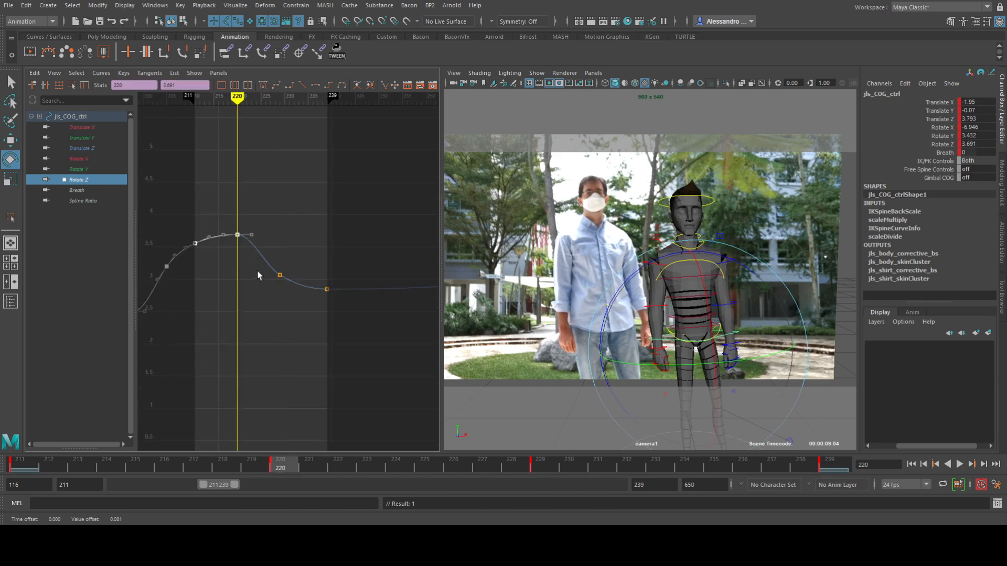
middle_drag(247, 276, 248, 293)
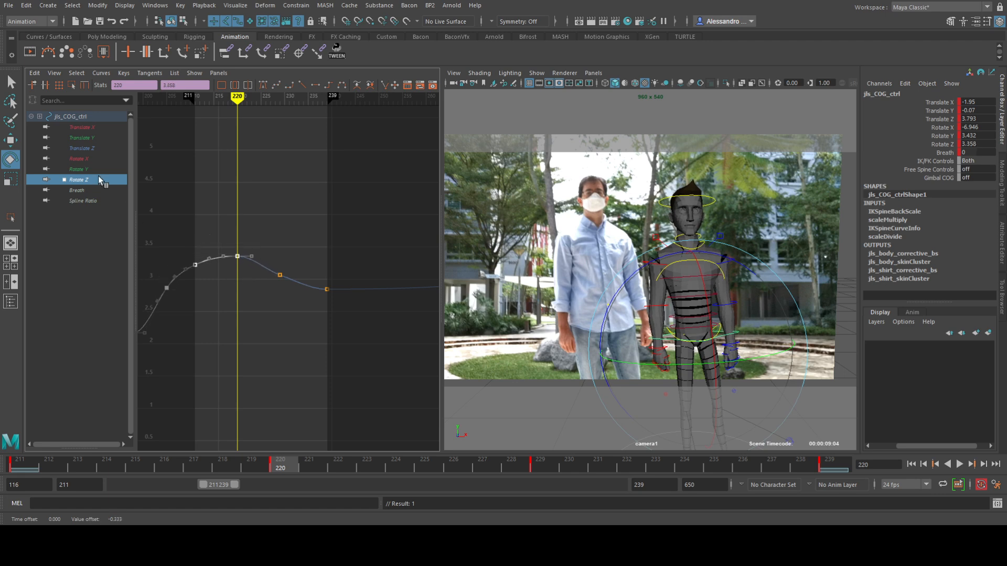
- Lower the Translate Z keys to 3.59 at frame 220 and 4.281 at frame 229
click(82, 148)
click(237, 285)
middle_drag(266, 319, 263, 362)
drag(251, 161, 284, 189)
middle_drag(288, 210, 290, 220)
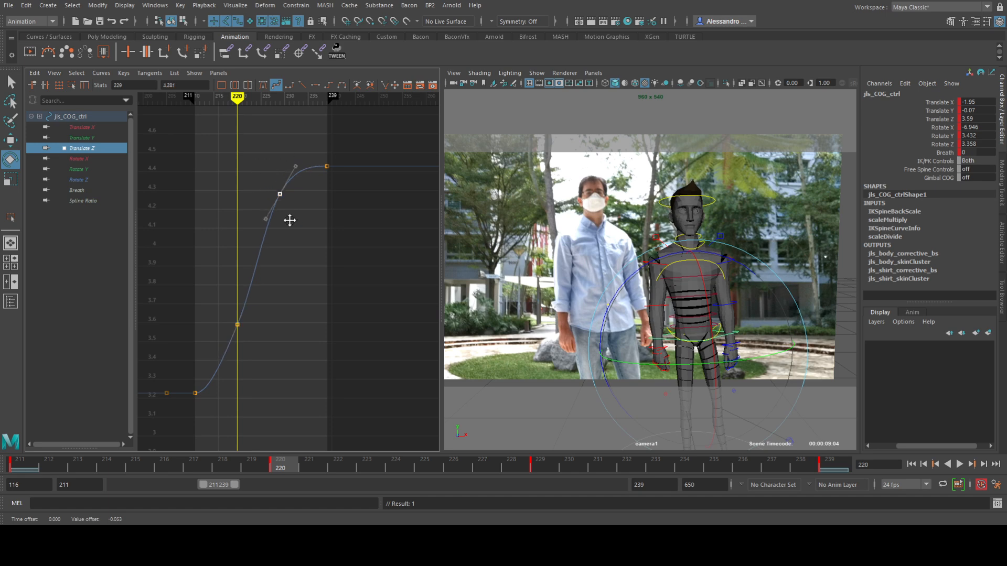
- Raise the Translate Z keys to about 3.3 at frame 211 and 3.726 at frame 220
drag(219, 308, 250, 336)
middle_drag(249, 335, 248, 328)
drag(212, 395, 213, 396)
middle_drag(221, 414, 221, 411)
drag(226, 309, 245, 344)
middle_drag(245, 344, 243, 322)
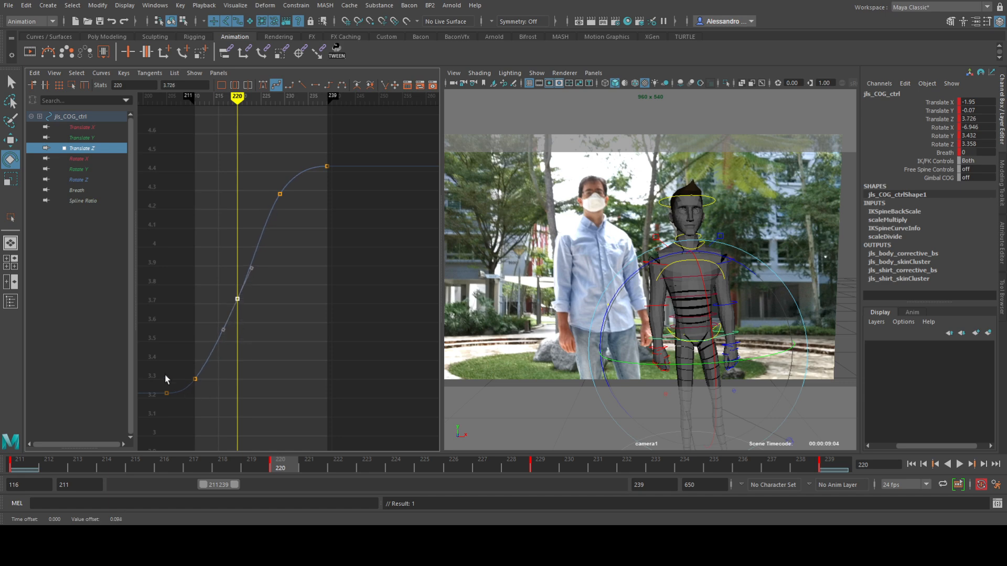
- Raise the Translate X key at frame 220 to -1.717 and play frames 211 to 239 in the enlarged camera view
click(81, 138)
click(100, 129)
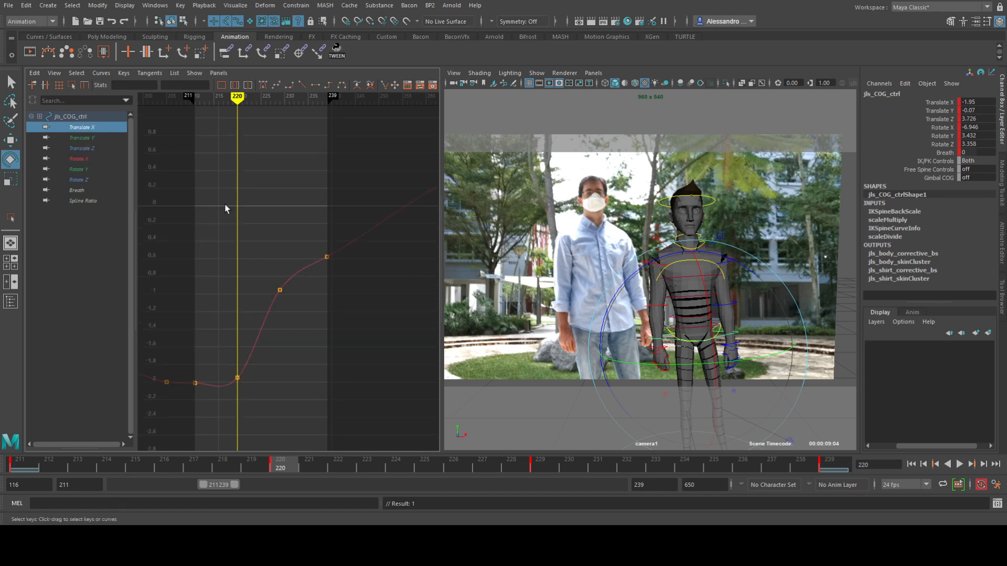
drag(273, 400, 261, 393)
middle_drag(261, 393, 253, 370)
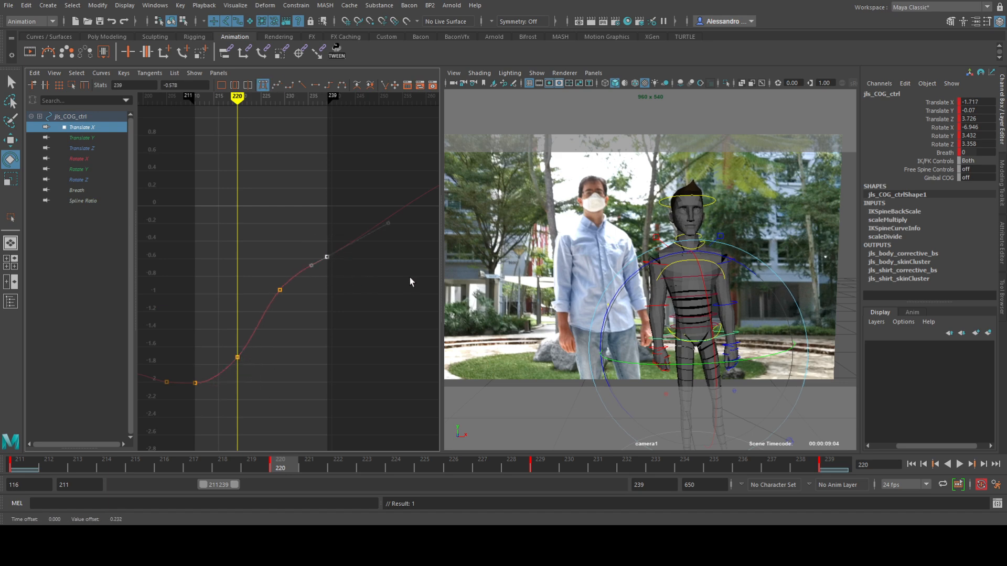
key(space)
click(960, 464)
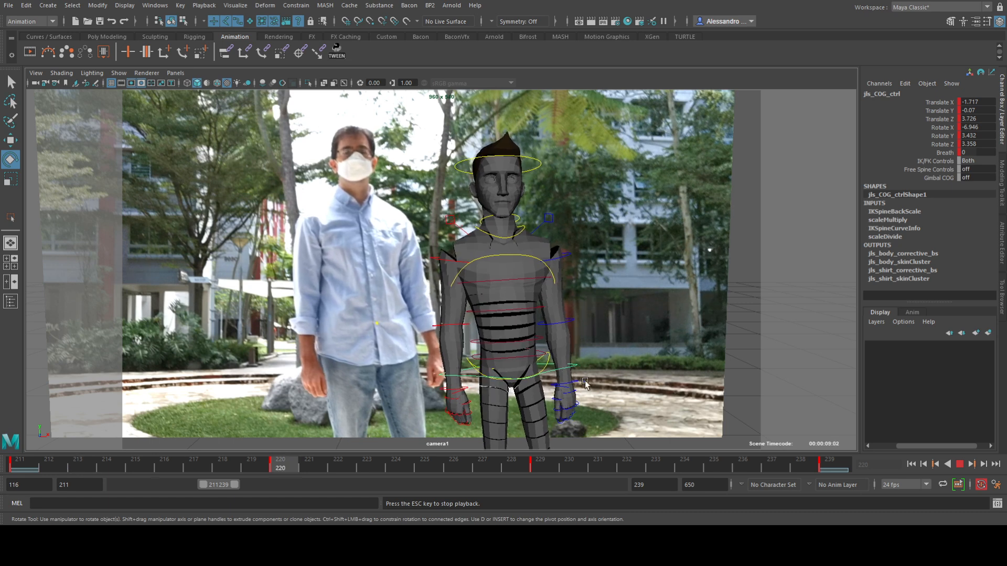
- Stop playback and compress the COG's Translate X keys between frames 211 and 239 so the frame 211 key is -1.572
key(Escape)
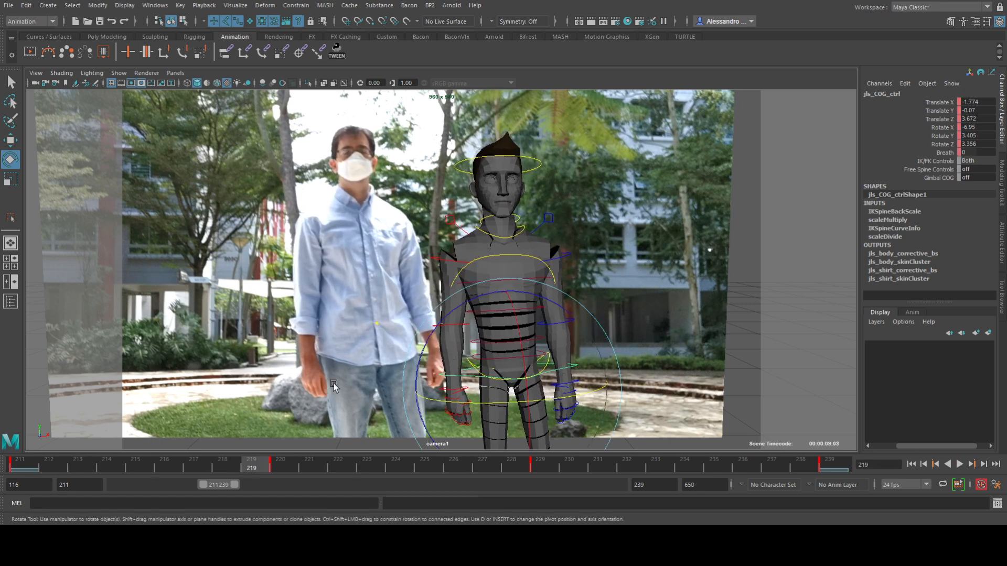
key(space)
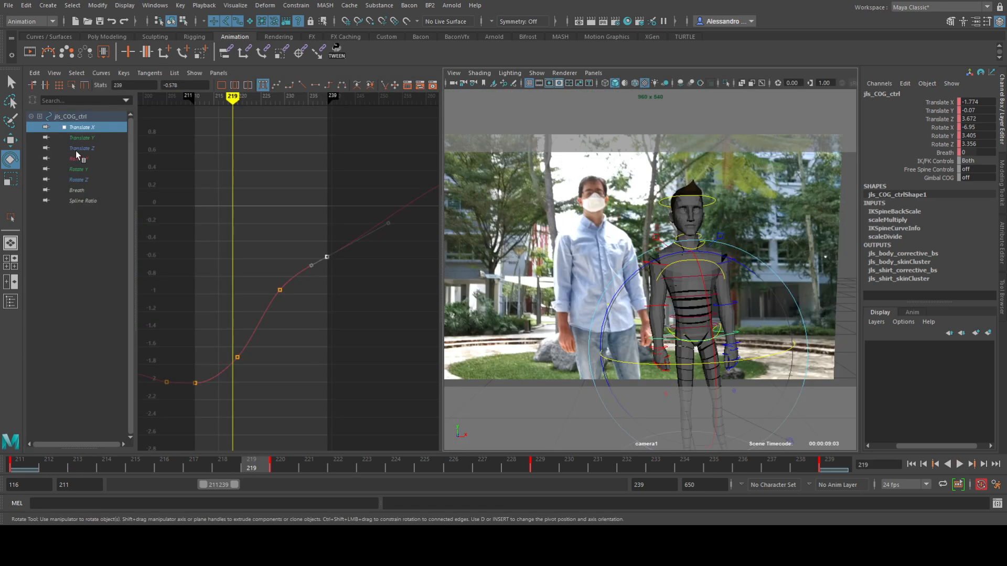
scroll(290, 228, down, 3)
drag(365, 242, 306, 330)
click(71, 85)
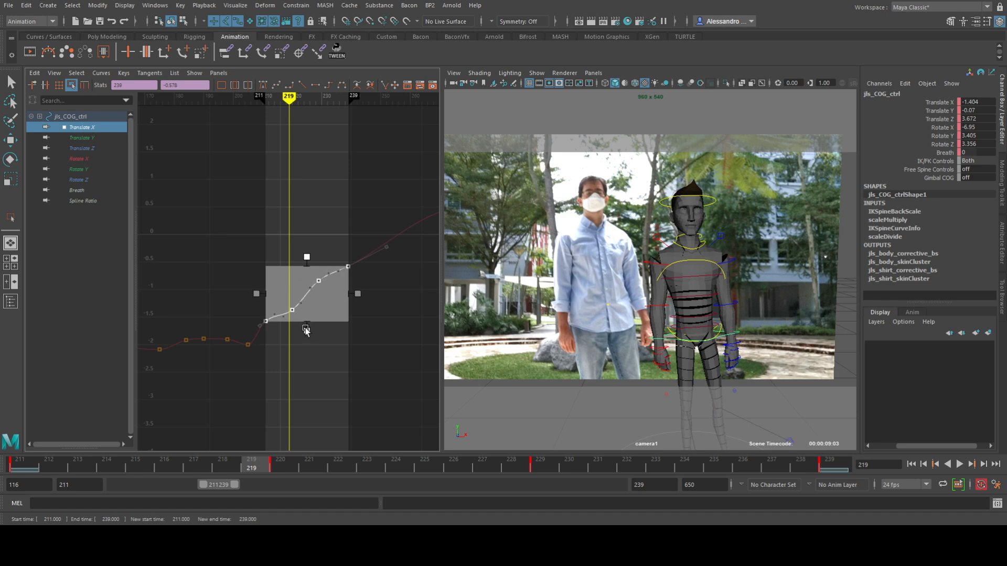
- Select the Translate X keys before frame 211 and raise them together by 0.448 to meet the frame 211 key
alt+middle_drag(234, 304, 335, 288)
alt+right_drag(337, 288, 310, 288)
key(q)
drag(152, 268, 338, 348)
alt+right_drag(338, 348, 371, 341)
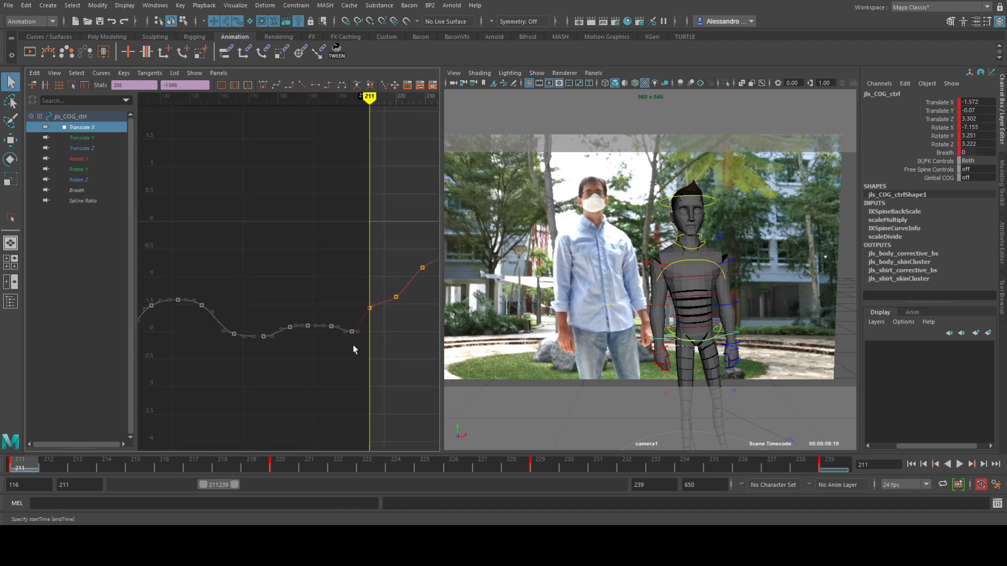
middle_drag(351, 344, 353, 321)
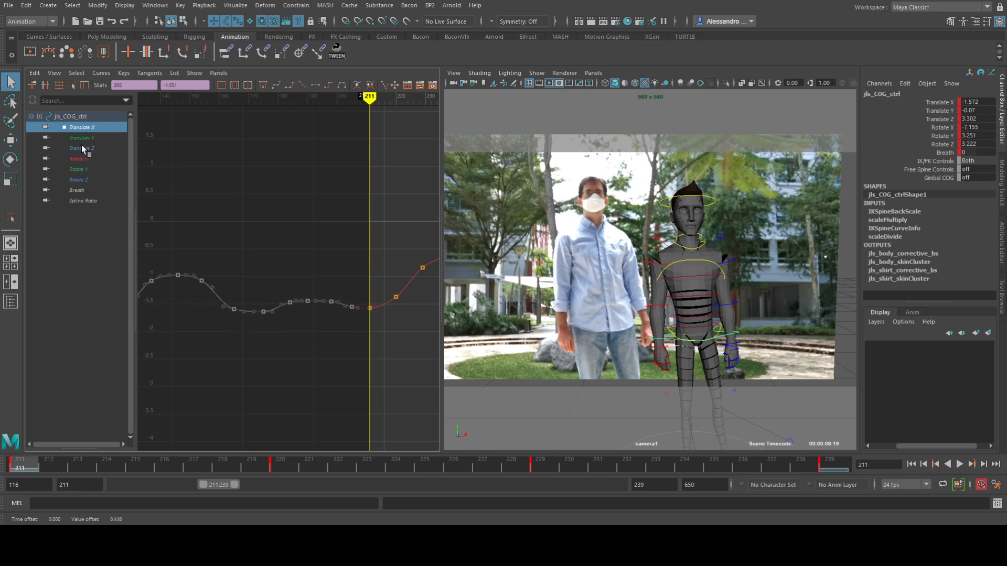
- Try to reshape the Rotate Y keys from just before frame 211 through frame 239 with the Region tool
click(80, 169)
key(f)
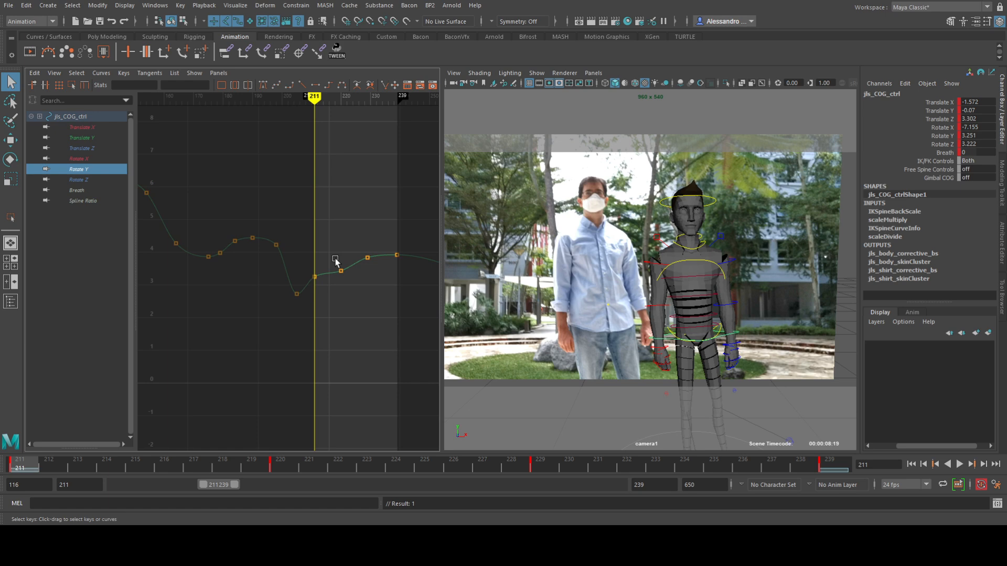
alt+middle_drag(289, 259, 285, 271)
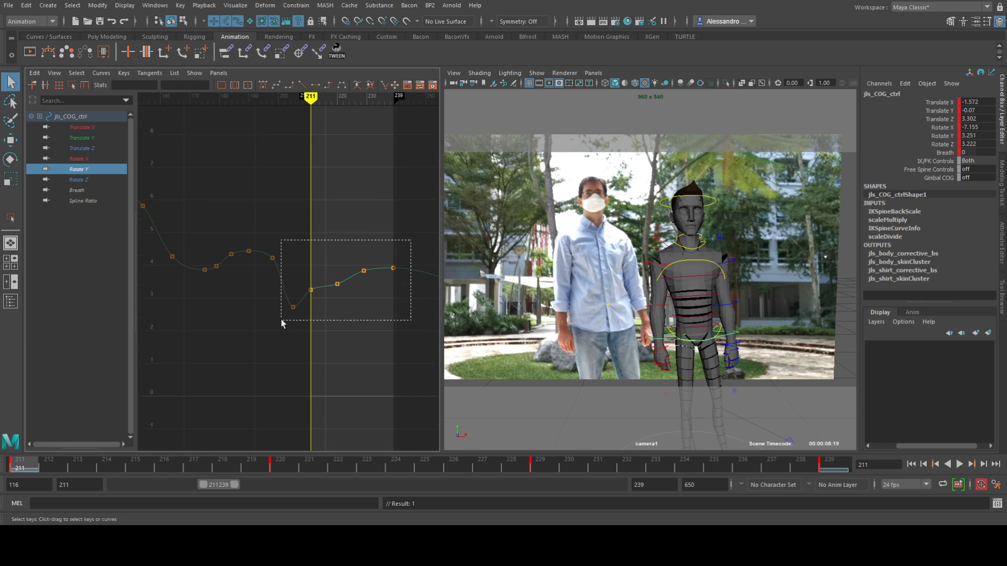
drag(287, 321, 287, 321)
alt+middle_drag(371, 303, 307, 311)
click(72, 85)
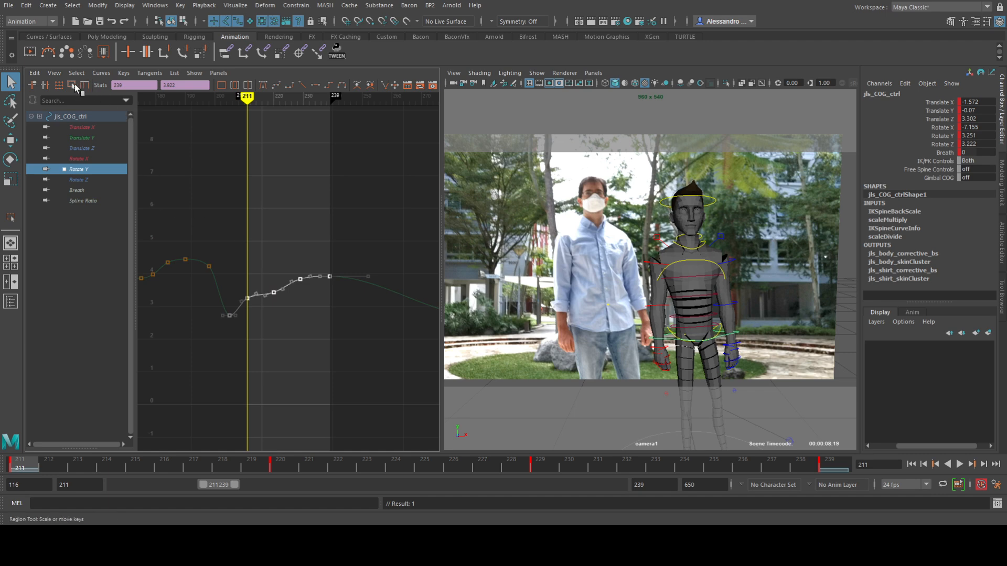
drag(280, 266, 280, 279)
key(ctrl+z)
drag(361, 241, 240, 306)
key(q)
- Extend the playback range to frames 116 to 239, deselect the COG control and play the range in the enlarged camera view
key(space)
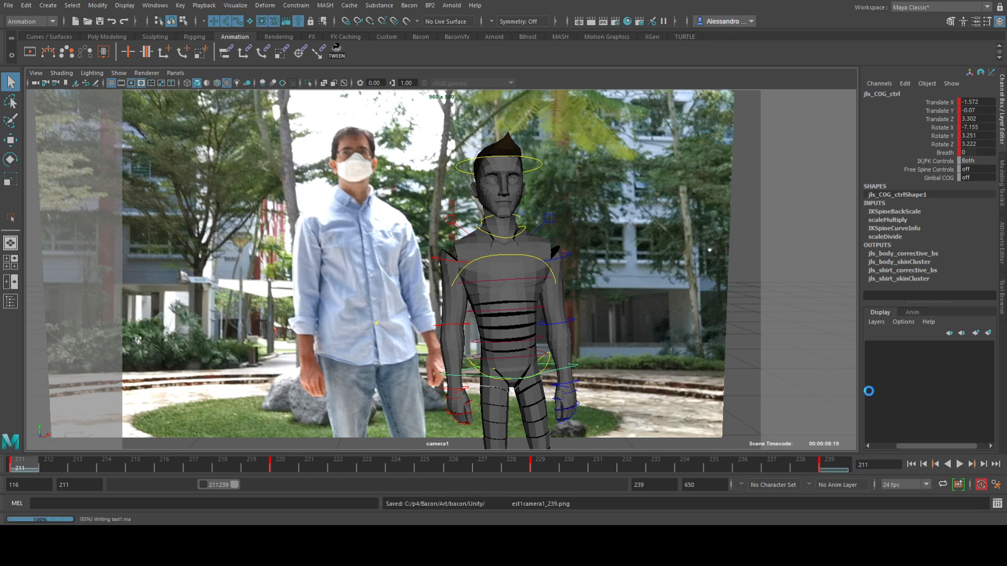
click(780, 363)
drag(211, 487, 234, 485)
click(558, 373)
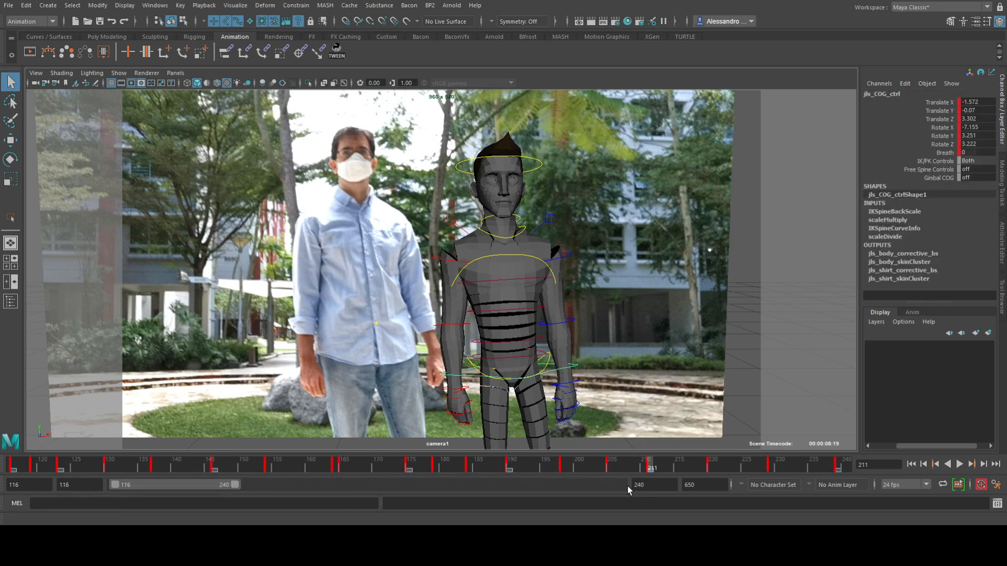
mouse_move(369, 467)
mouse_down()
mouse_move(517, 474)
mouse_move(194, 465)
mouse_move(284, 485)
mouse_move(235, 492)
mouse_up()
click(597, 467)
click(748, 336)
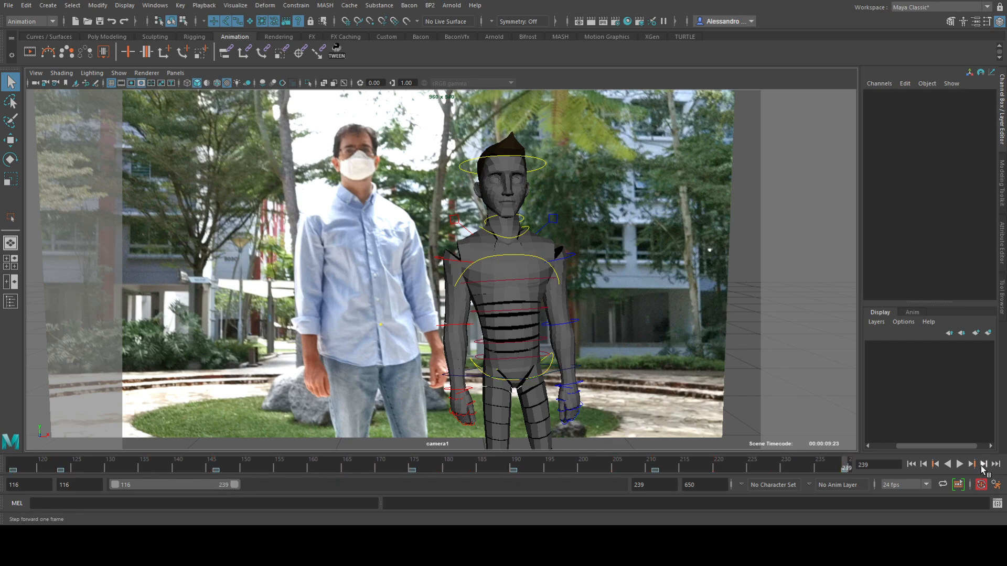
click(960, 465)
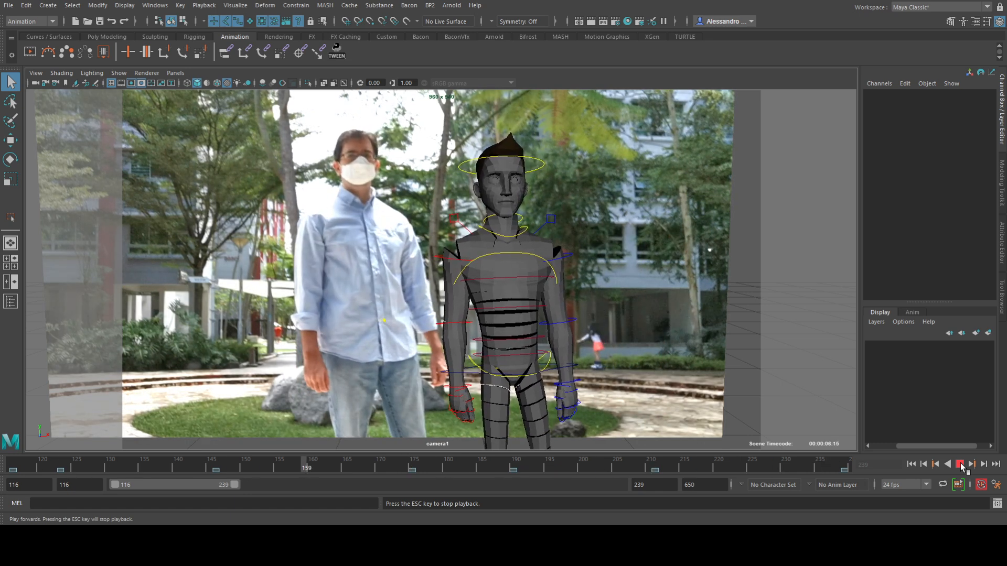
click(960, 465)
- Select jls_spine_ik_shoulder_ctrl, key it at frame 123 and frame the character's chest closely for rotating
click(518, 253)
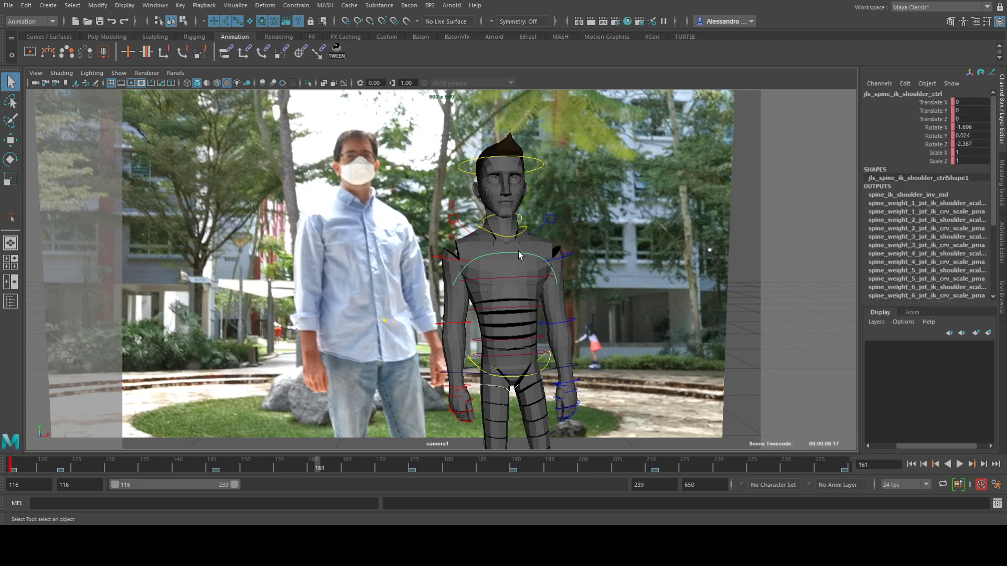
click(65, 465)
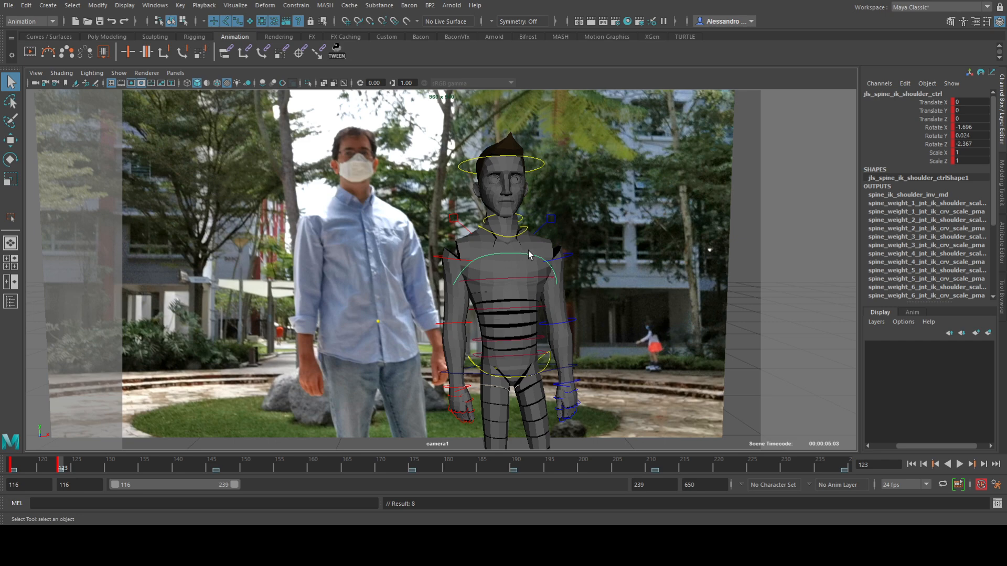
key(e)
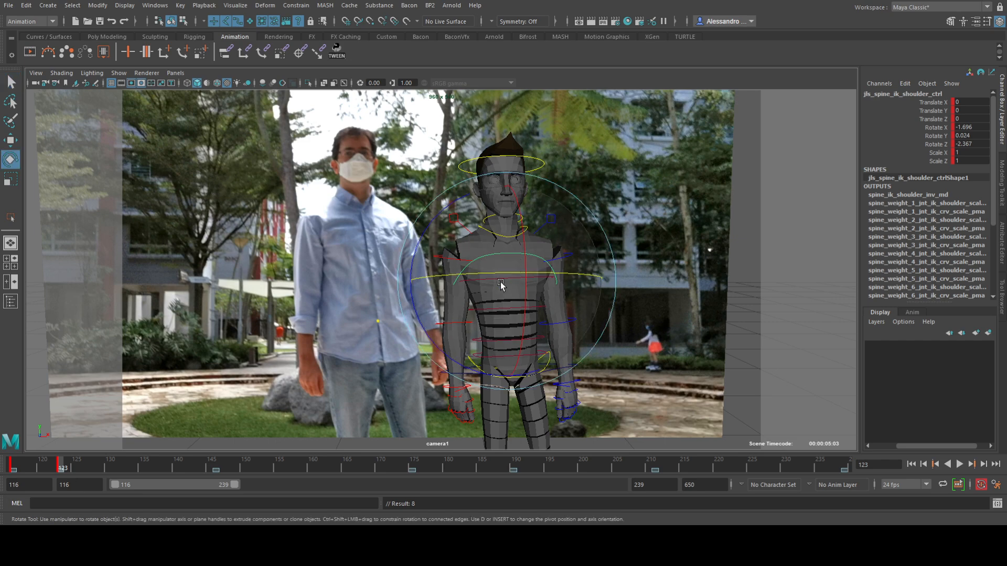
key(backslash)
middle_drag(462, 281, 456, 308)
right_drag(456, 308, 548, 353)
middle_drag(432, 287, 506, 393)
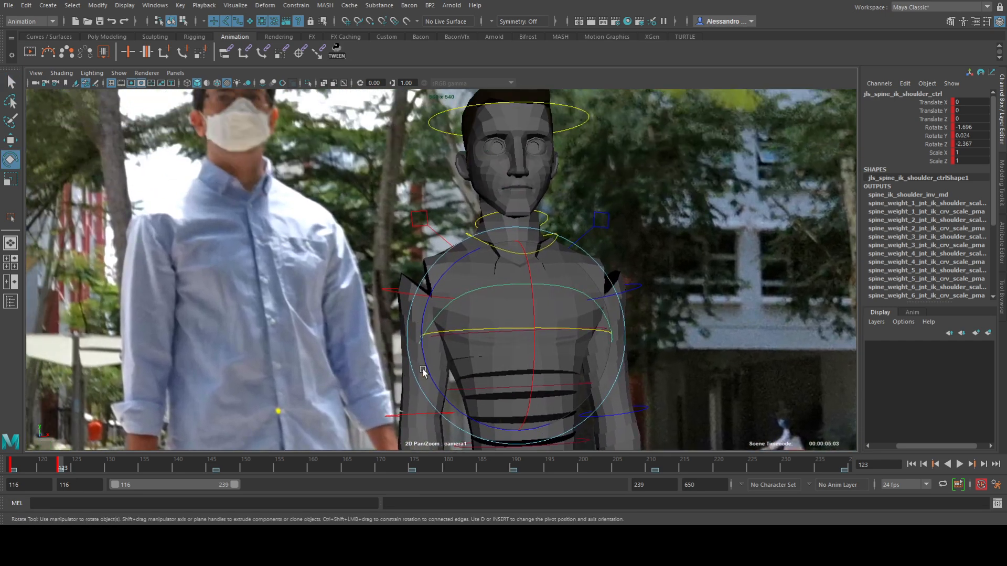
middle_drag(412, 365, 416, 378)
- Compare frames 116 and 123, and rotate the shoulder control at frame 123 to X -1.779, Y -2.01, Z -1.427
key(comma)
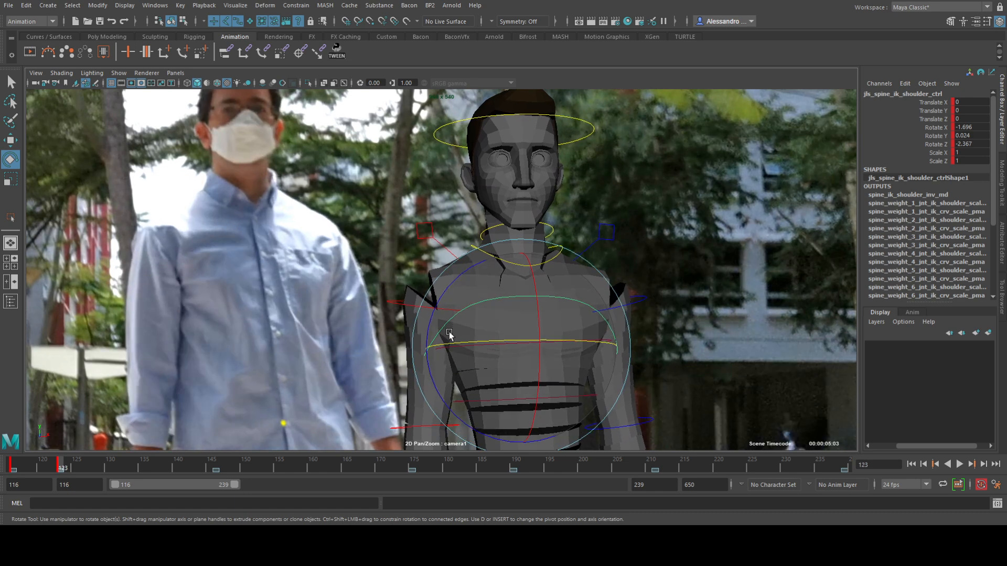
key(period)
click(463, 342)
key(comma)
key(period)
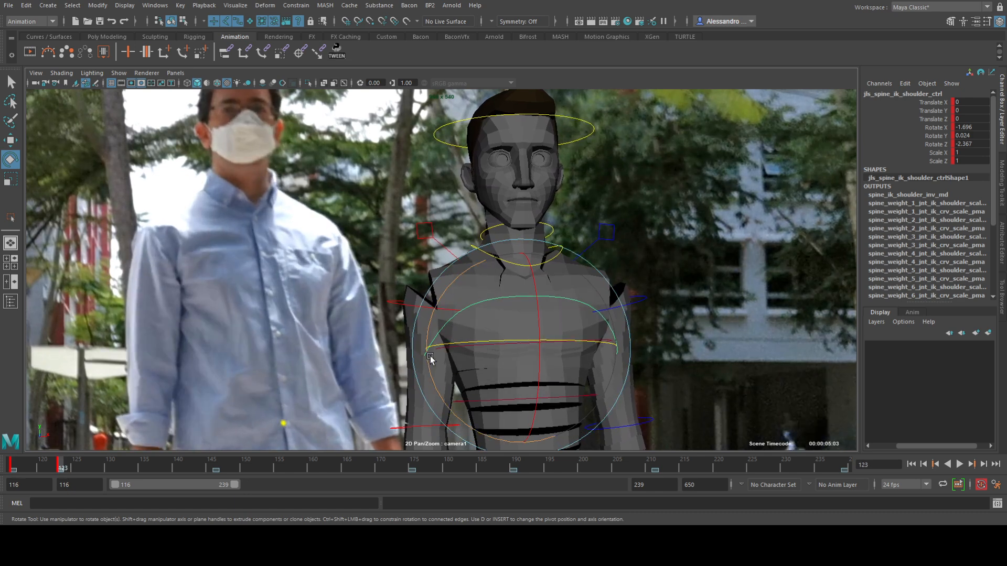
key(comma)
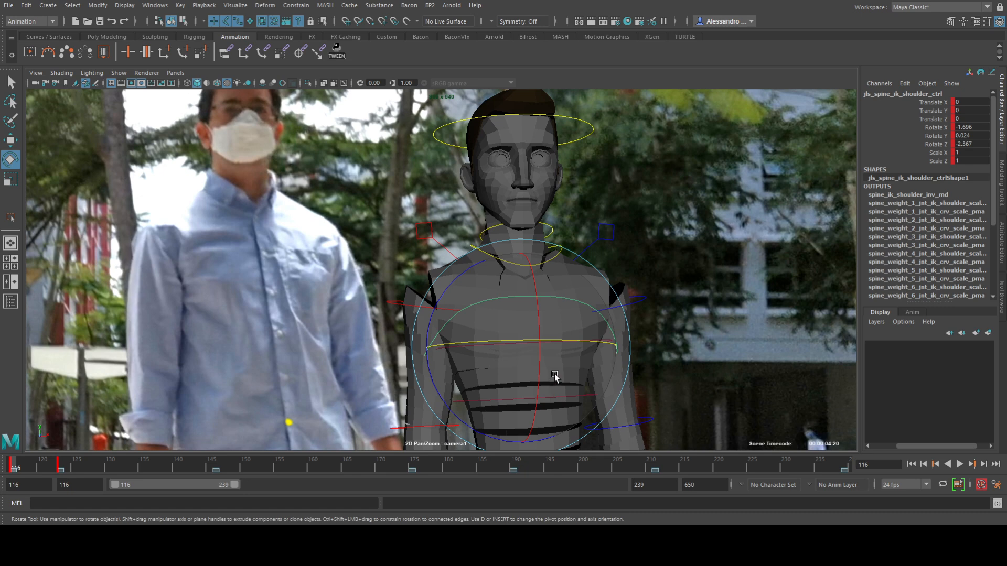
key(period)
drag(508, 342, 432, 373)
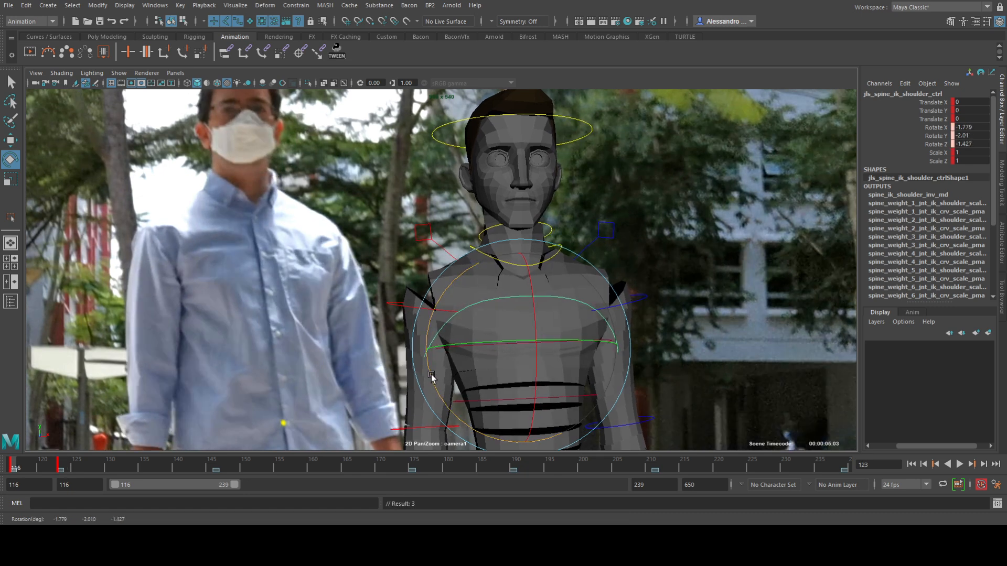
key(s)
key(comma)
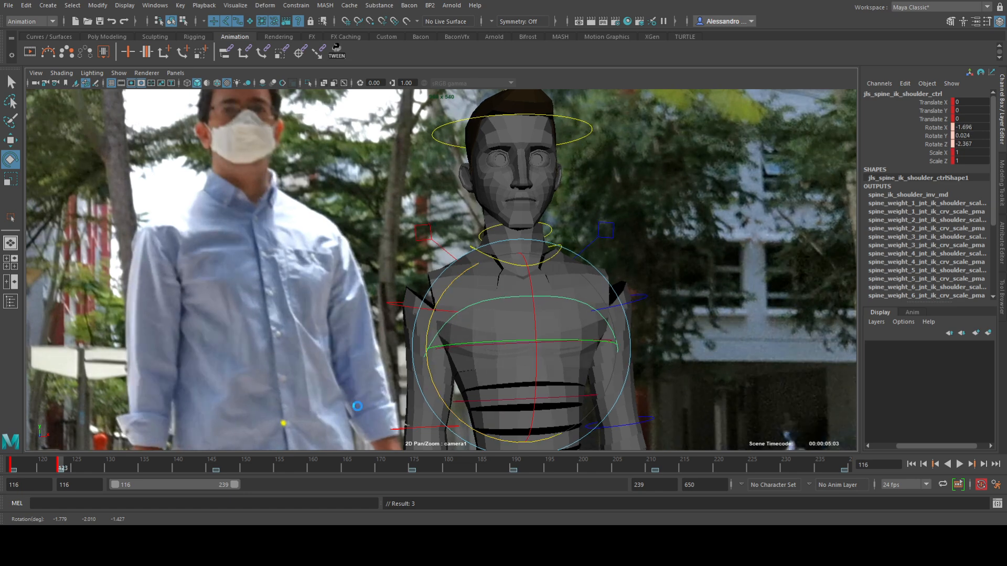
- Key the shoulder control at frame 146 and rotate it to X -1.718, Y 0.386, Z -2.693
click(215, 466)
key(s)
drag(495, 342, 499, 344)
drag(431, 362, 431, 378)
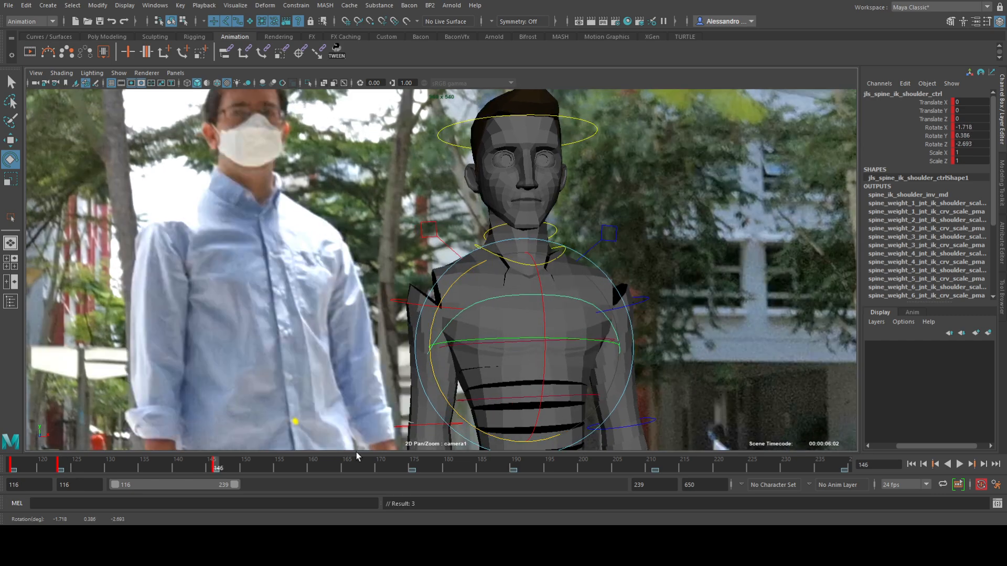
- Rotate and key the shoulder control at frame 175 to X -1.772, Y -0.76, Z -1.411
click(414, 468)
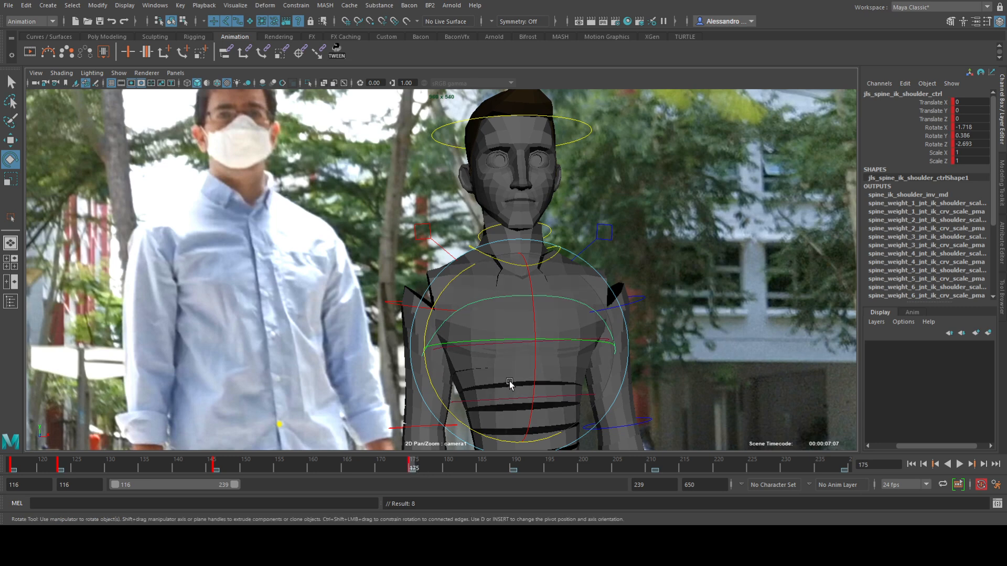
drag(509, 342, 502, 340)
drag(438, 372, 430, 376)
key(shift+e)
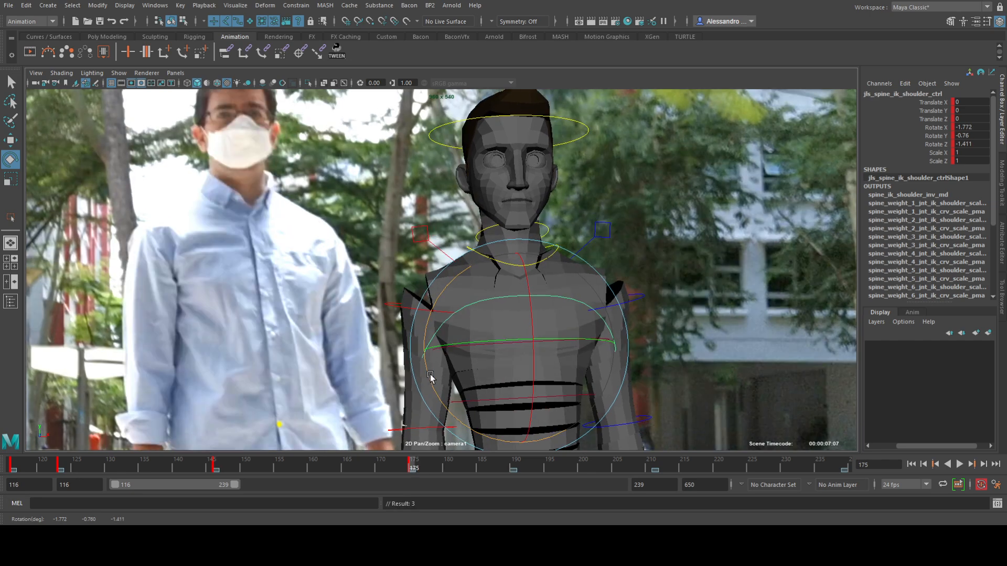
- At frame 190, key the shoulder control with rotation -0.863, -0.165, -1.429 and translation -0.01, -0.225, -0.034
click(514, 467)
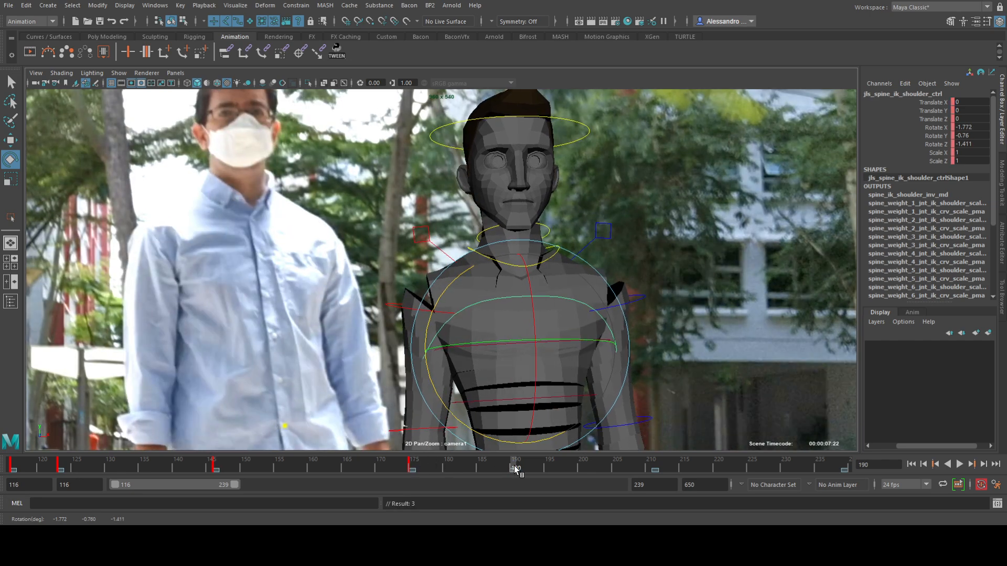
key(shift+e)
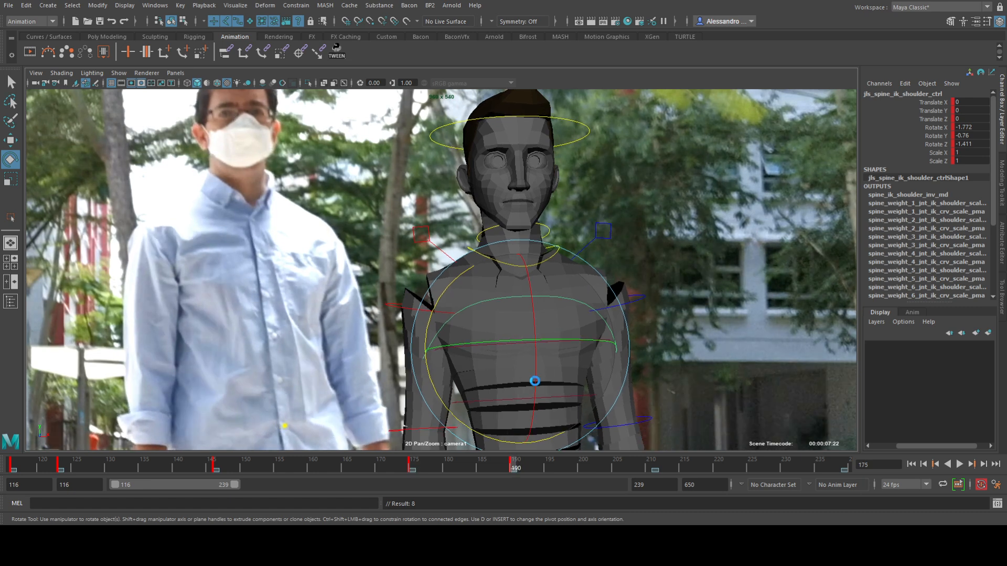
drag(499, 341, 521, 313)
key(w)
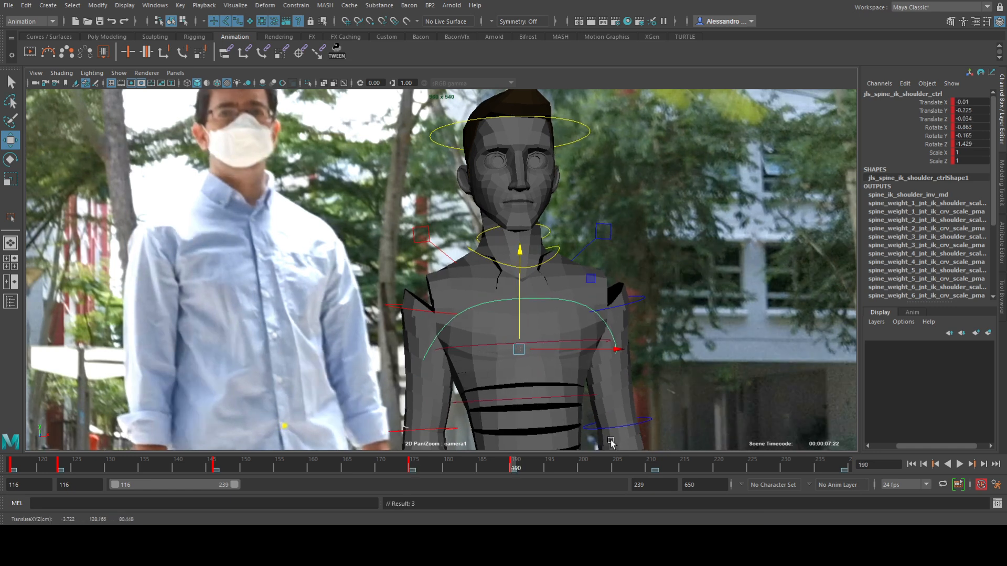
- Key the shoulder control at frame 211 and rotate it to X 0.033, Y -2.345, Z -1.395
click(655, 467)
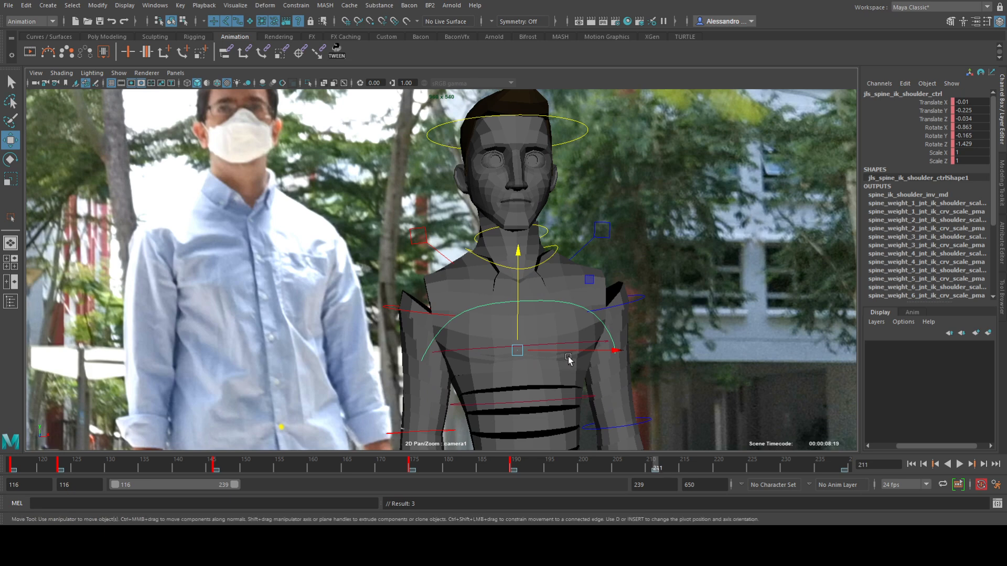
key(comma)
key(period)
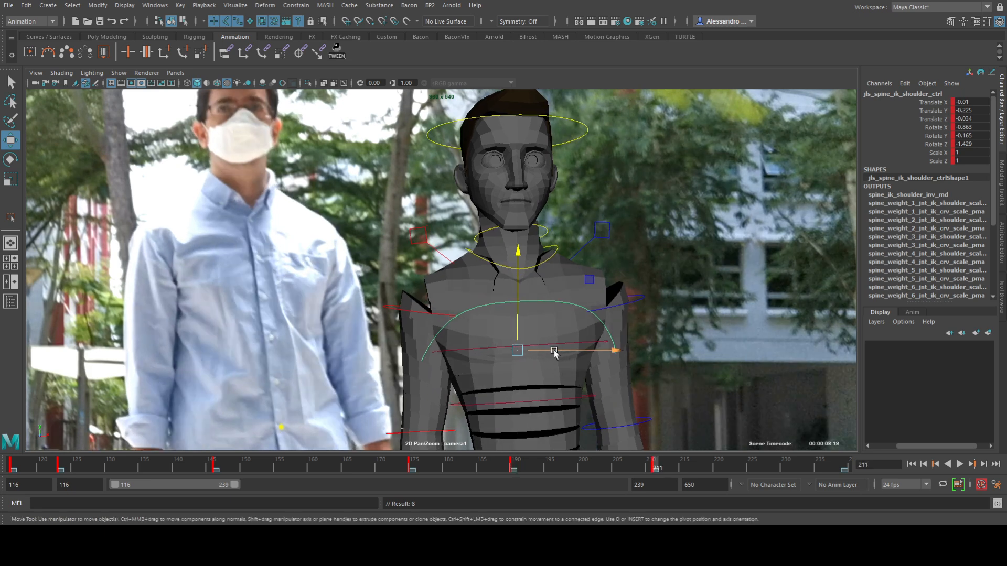
key(e)
drag(553, 346, 550, 348)
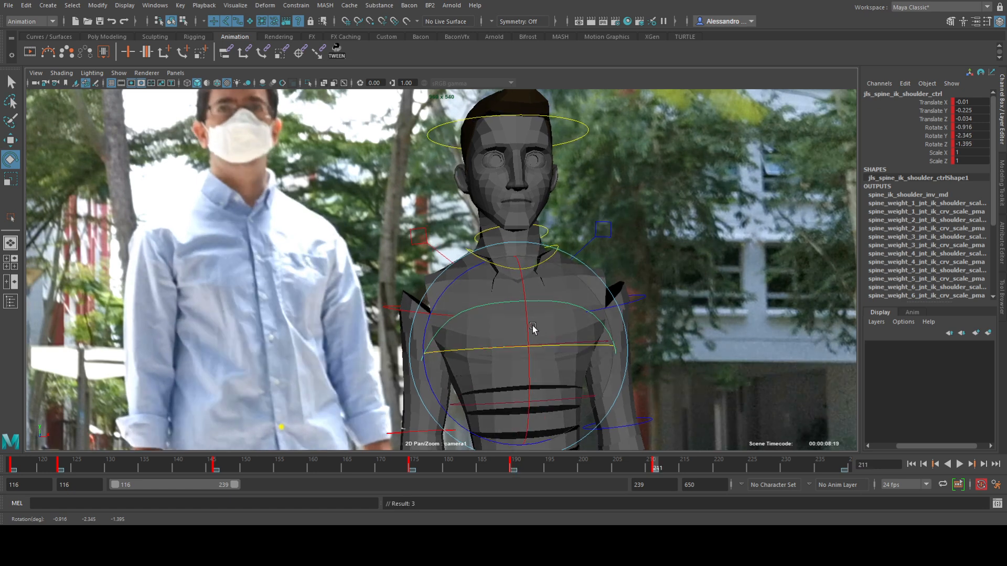
drag(525, 323, 526, 326)
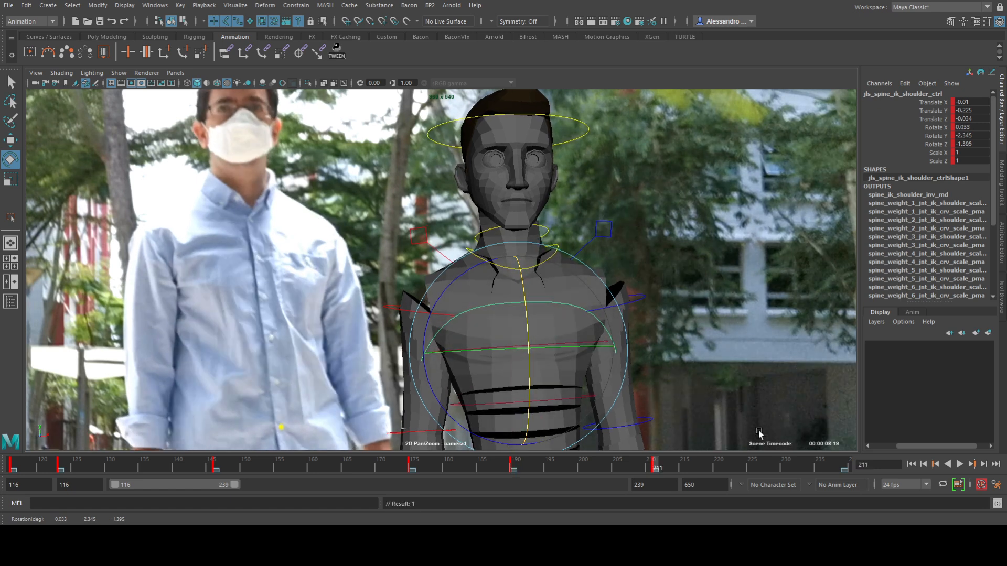
- Key the shoulder control at frame 239, rotate it to X -0.56, Y -1.745, and restore the full camera view
click(792, 461)
click(800, 465)
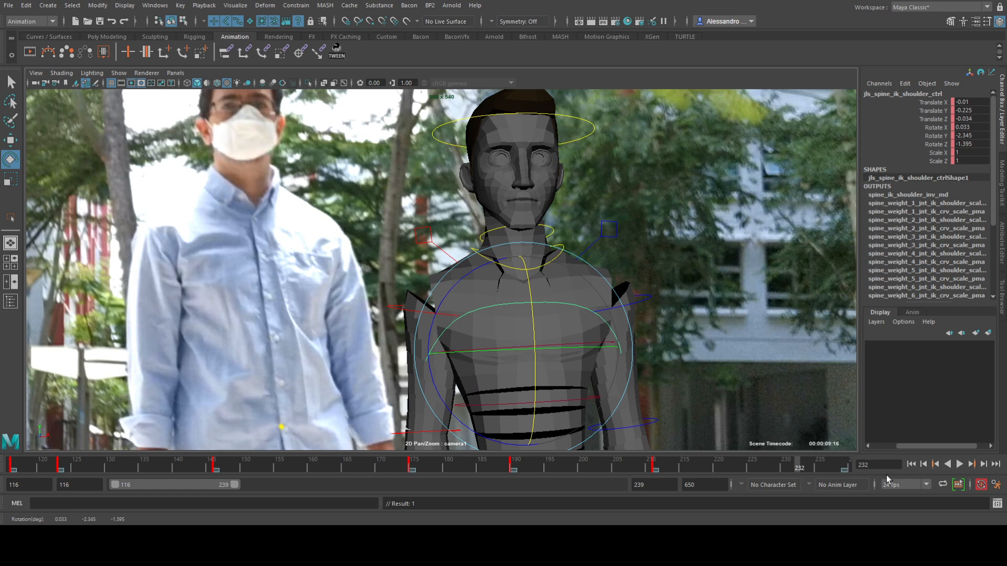
drag(830, 467, 858, 470)
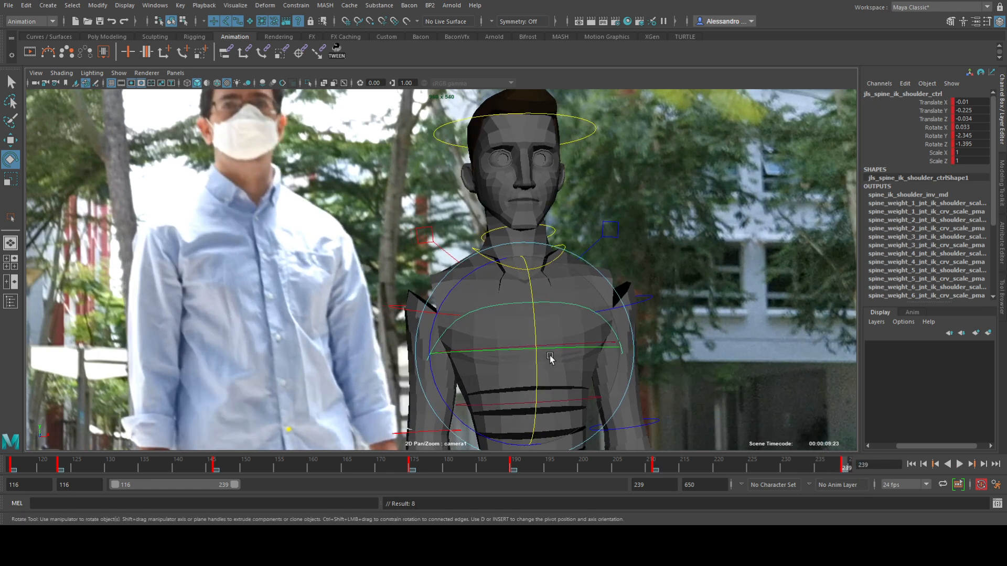
drag(547, 349, 537, 339)
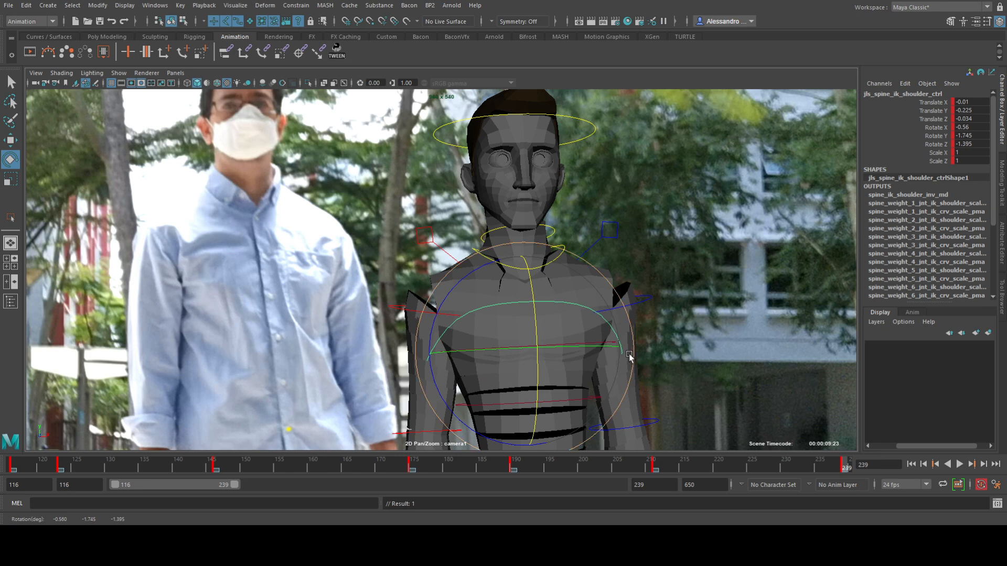
key(backslash)
key(q)
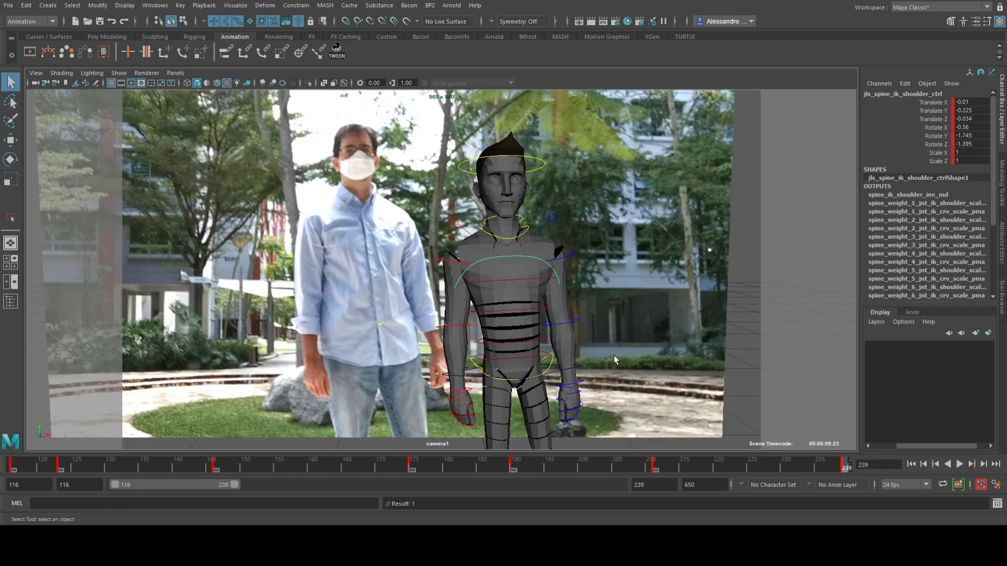
- Select the COG control and set the animation end frame to 239
click(551, 373)
mouse_move(236, 491)
mouse_down()
mouse_move(259, 490)
mouse_move(249, 490)
mouse_up()
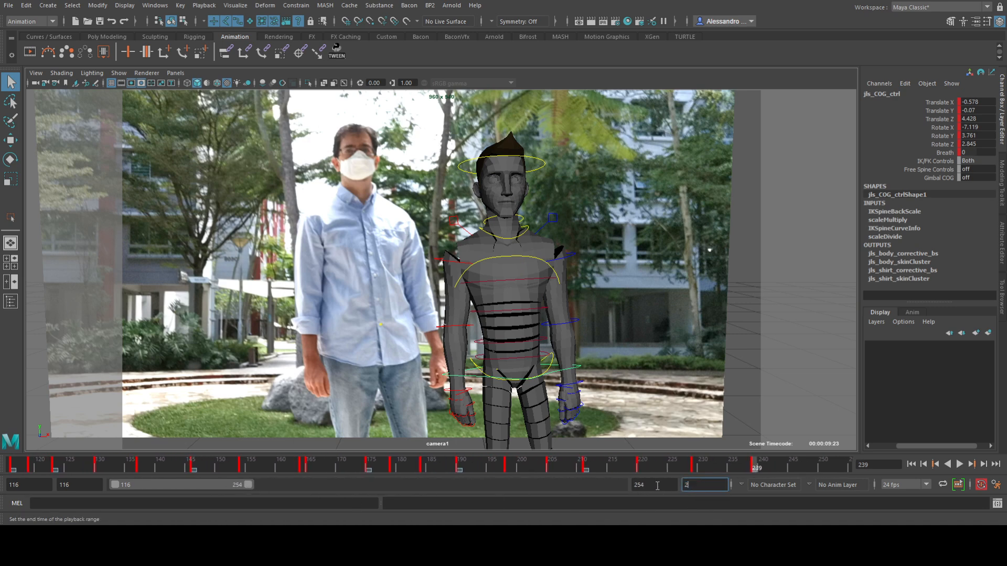
text(9)
key(Return)
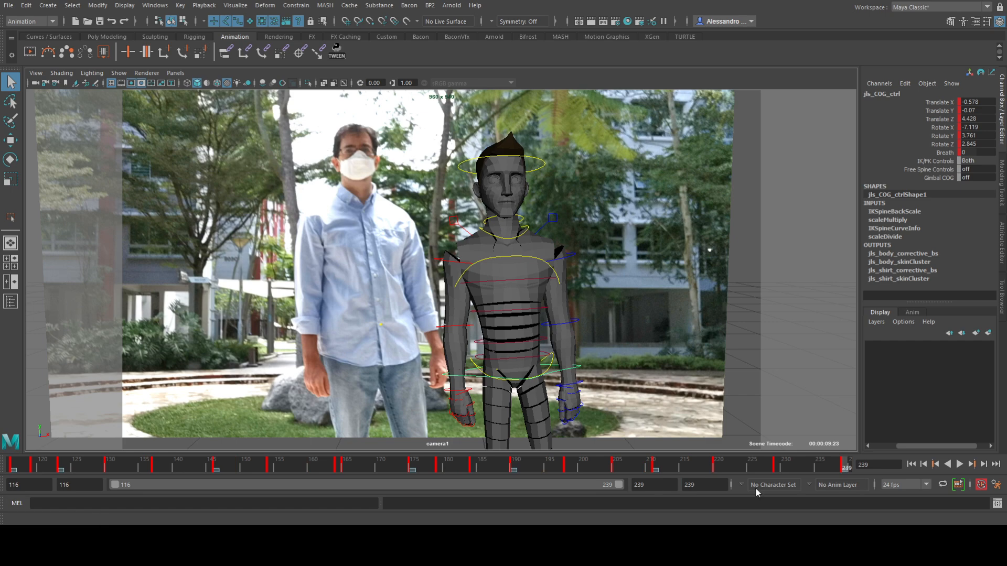
- Select the shoulder spine control and play back its animation over frames 116 to 239
click(532, 261)
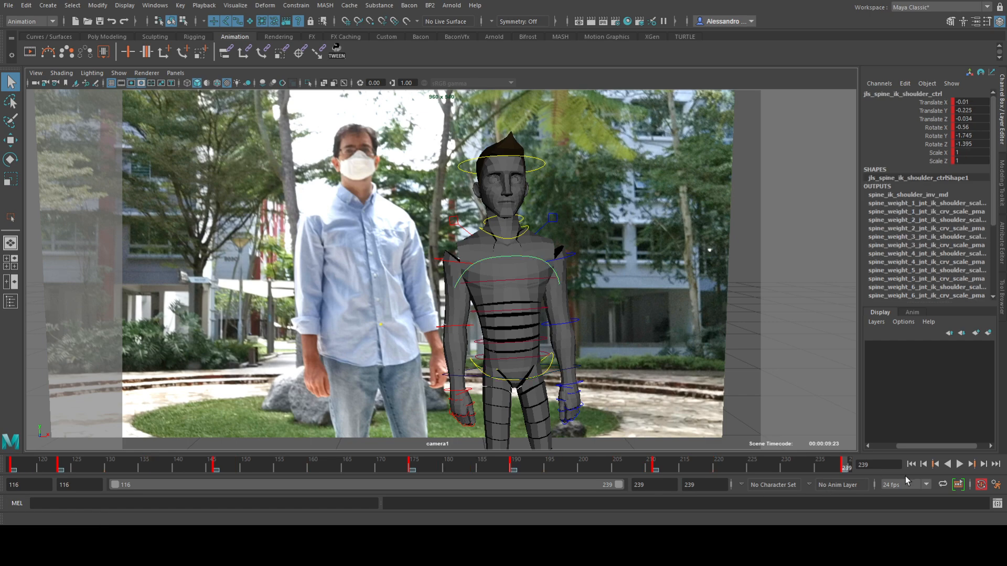
click(959, 465)
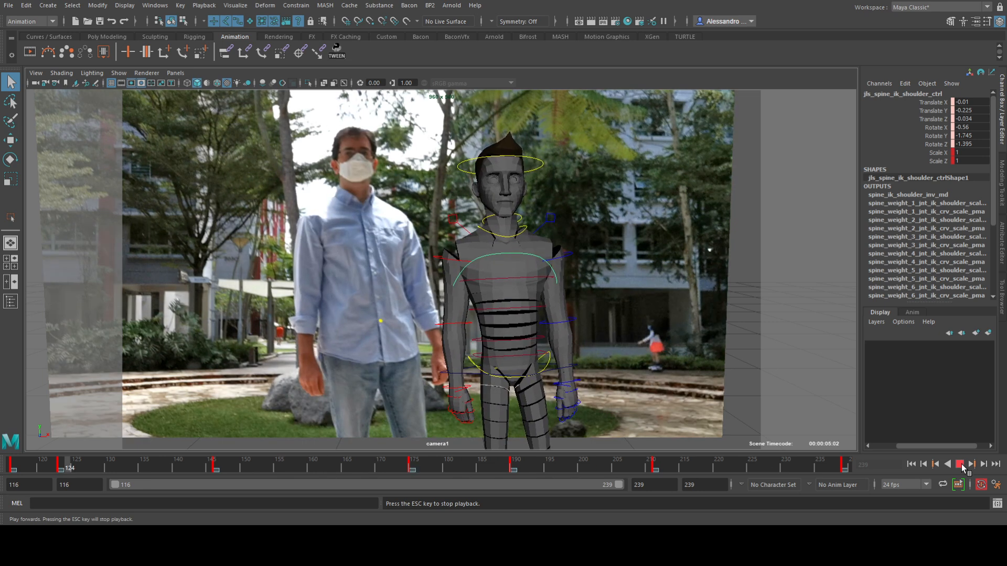
click(960, 464)
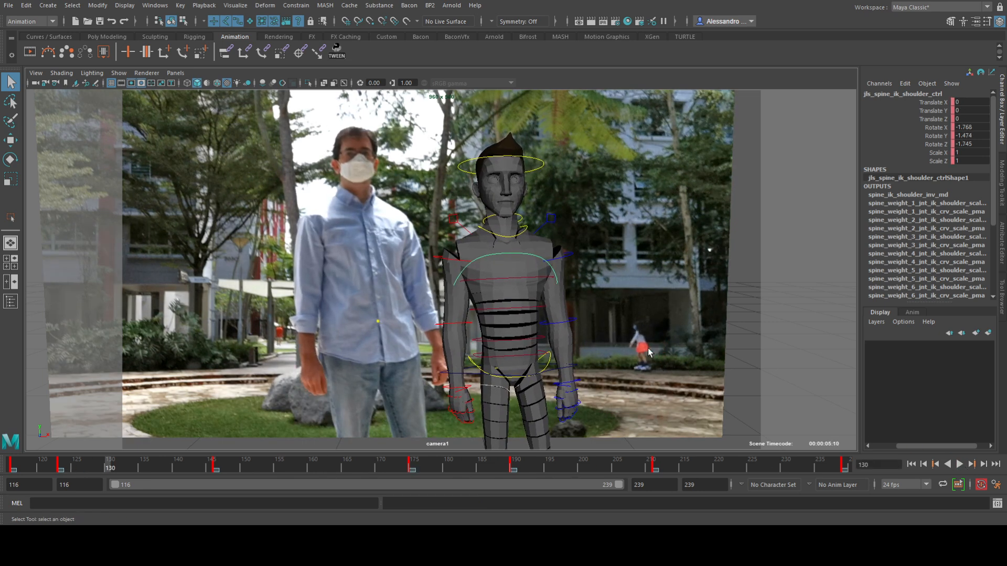
- Smooth the tangents of all the shoulder control's keys in the graph editor and restore the full camera view
key(space)
scroll(261, 251, down, 5)
drag(175, 171, 384, 359)
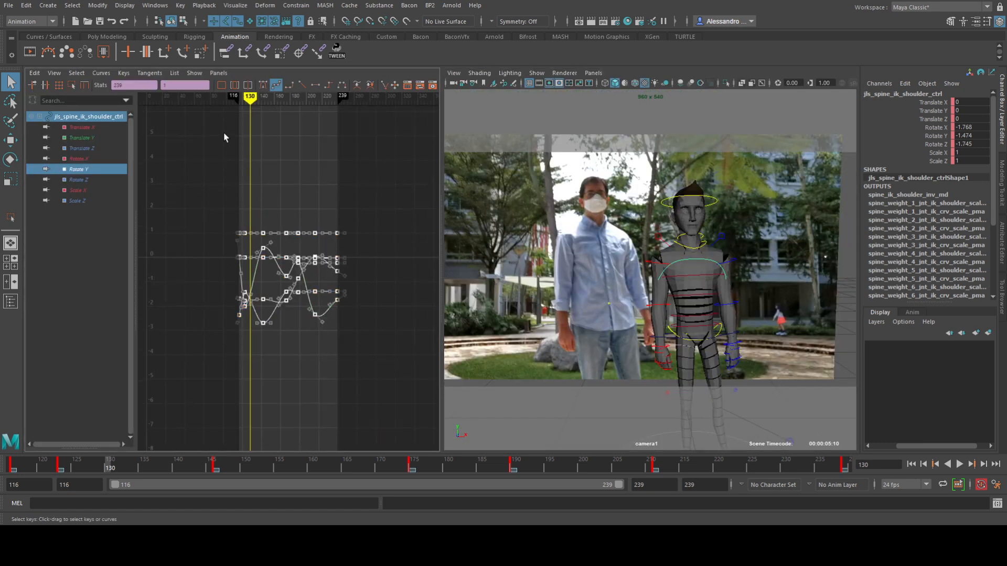
click(281, 140)
key(a)
scroll(278, 211, up, 3)
alt+middle_drag(236, 216, 268, 218)
key(space)
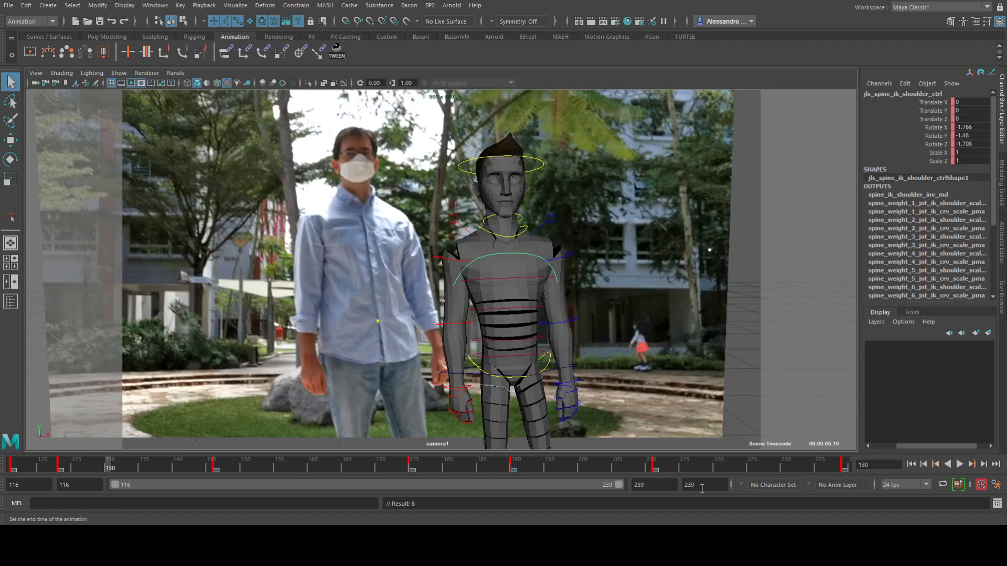
- Shorten the playback range to frames 116–141 and add an in-between shoulder key at frame 119
drag(408, 482, 212, 482)
click(36, 461)
drag(36, 461, 118, 464)
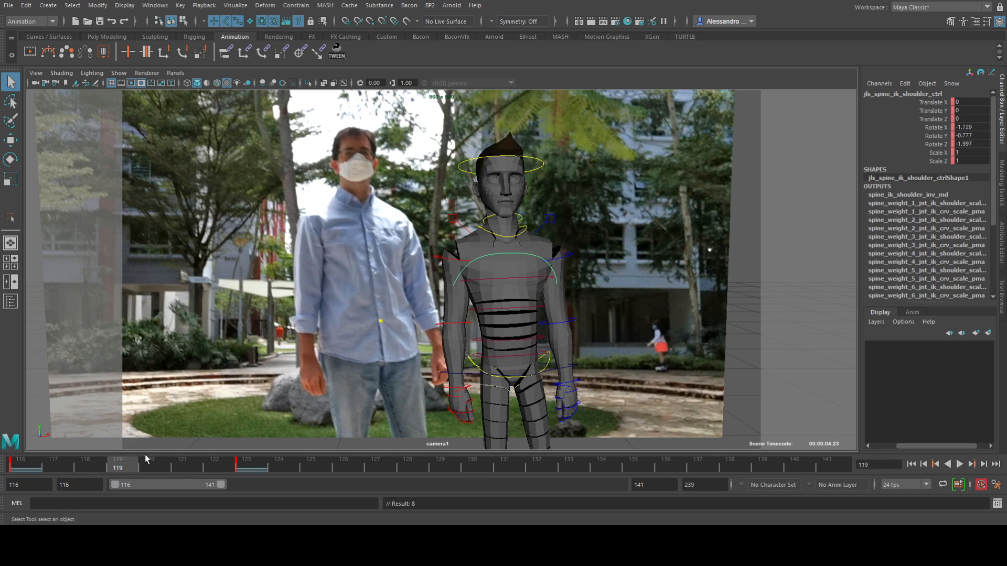
drag(150, 470, 472, 467)
key(s)
shift+double_click(183, 466)
click(177, 465)
key(Escape)
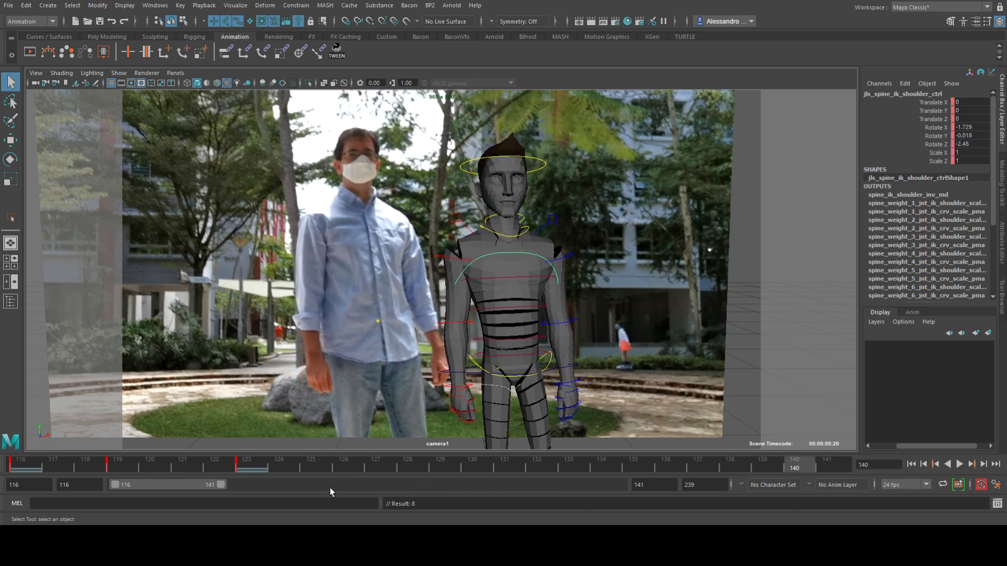
- Extend the playback range to frame 149 and add in-between shoulder keys at frames 130 and 137
drag(222, 491, 383, 469)
key(s)
shift+click(291, 468)
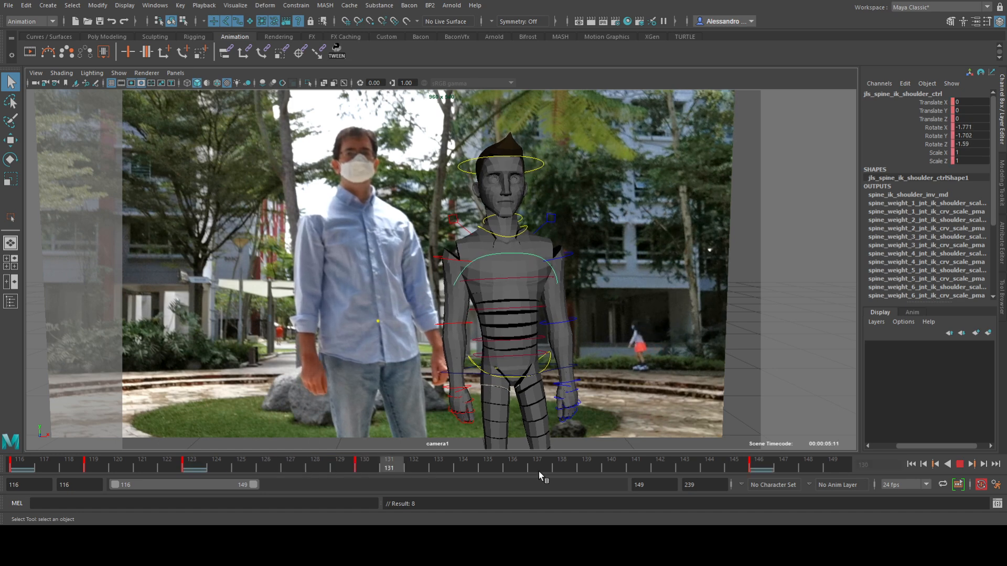
click(636, 468)
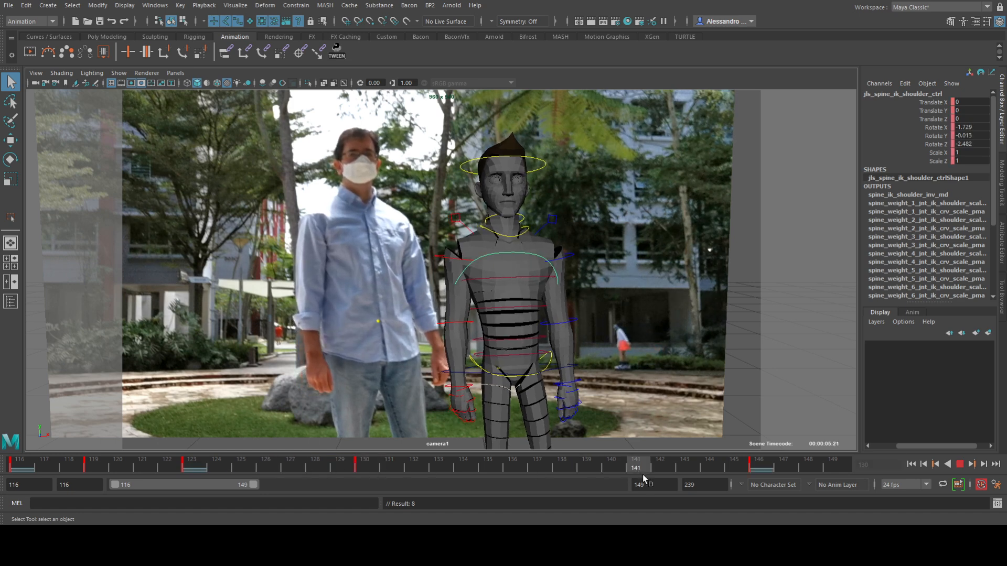
drag(641, 468, 539, 468)
key(alt+v)
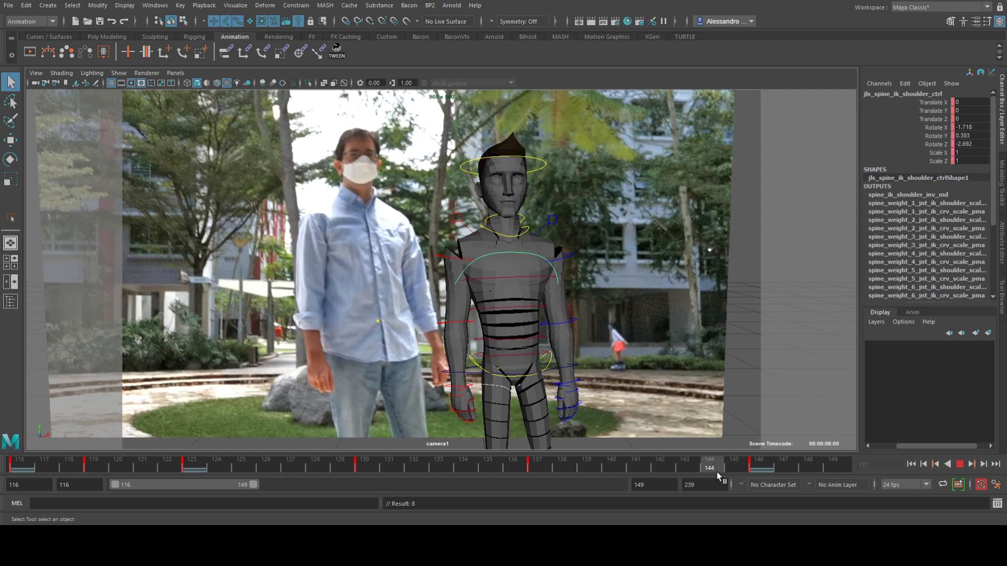
key(alt+v)
- Move the playback range to frames 143–176 and add an in-between shoulder key at frame 155
drag(203, 488, 315, 485)
key(alt+v)
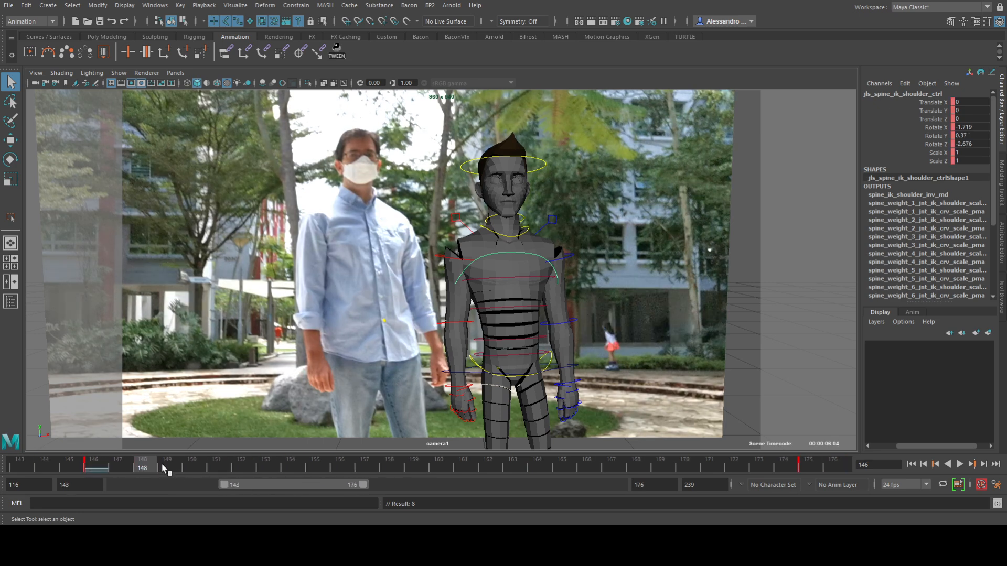
drag(206, 464, 314, 470)
click(97, 465)
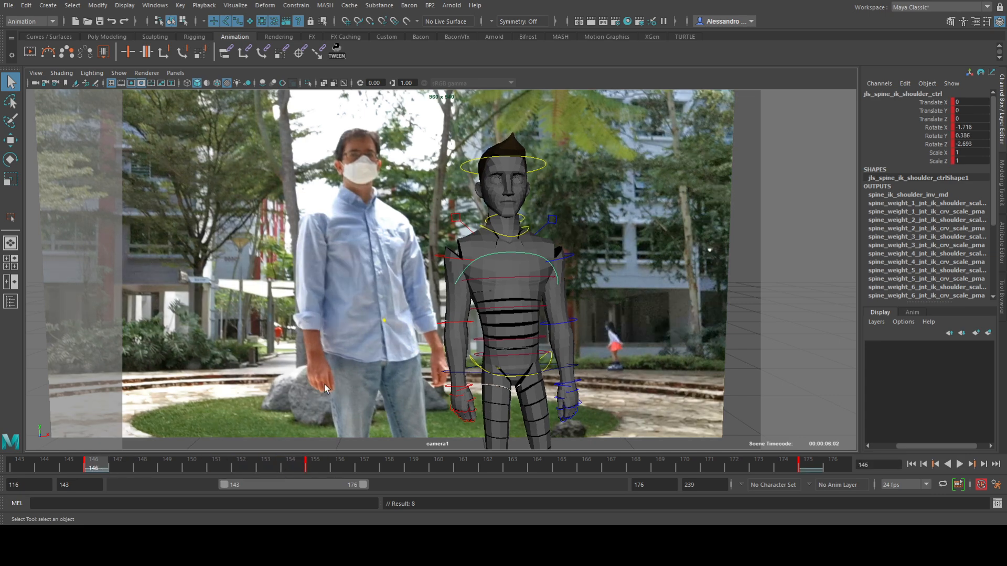
- Rotate the shoulder control at frame 155 to X -1.759, Y -0.503, Z -2.28
key(period)
key(e)
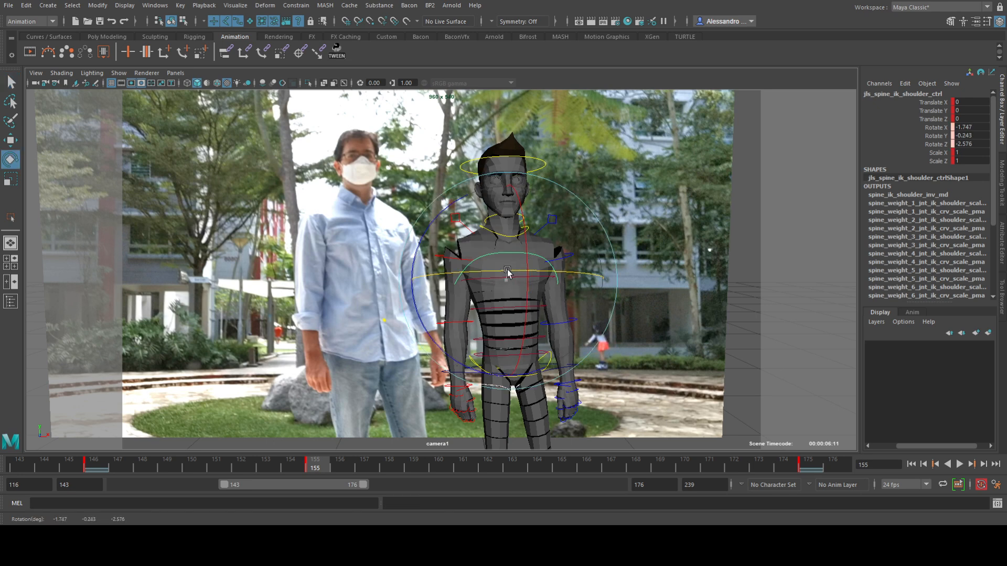
drag(418, 256, 421, 252)
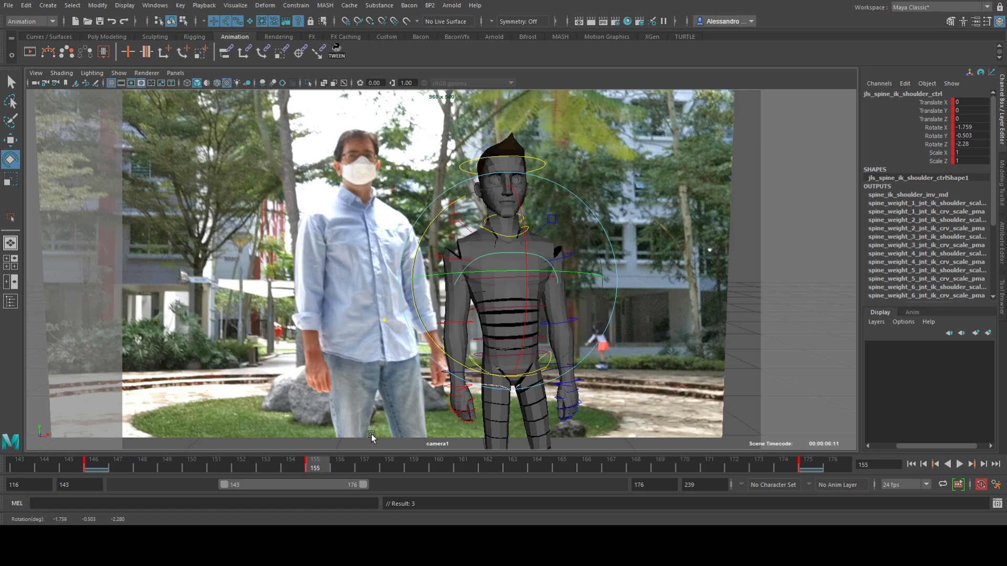
- Key the shoulder control at frame 171 and shift that key to frame 166
drag(326, 464, 718, 475)
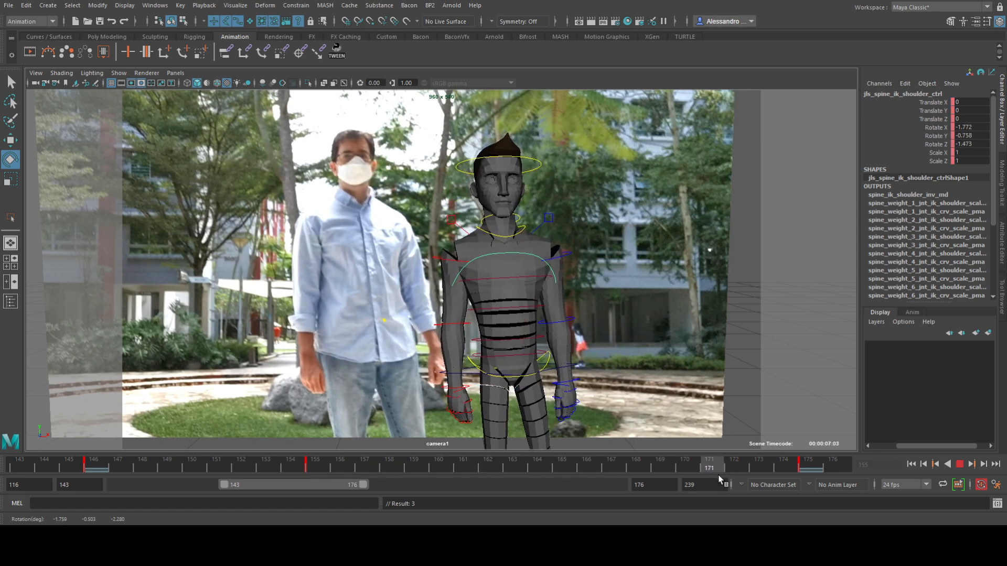
shift+click(714, 468)
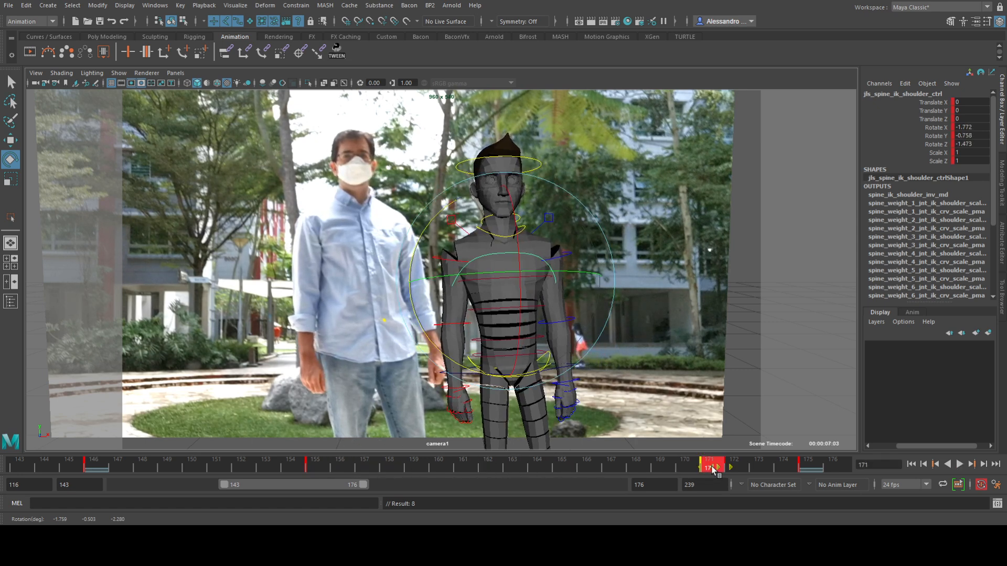
drag(712, 467, 590, 468)
drag(590, 468, 323, 451)
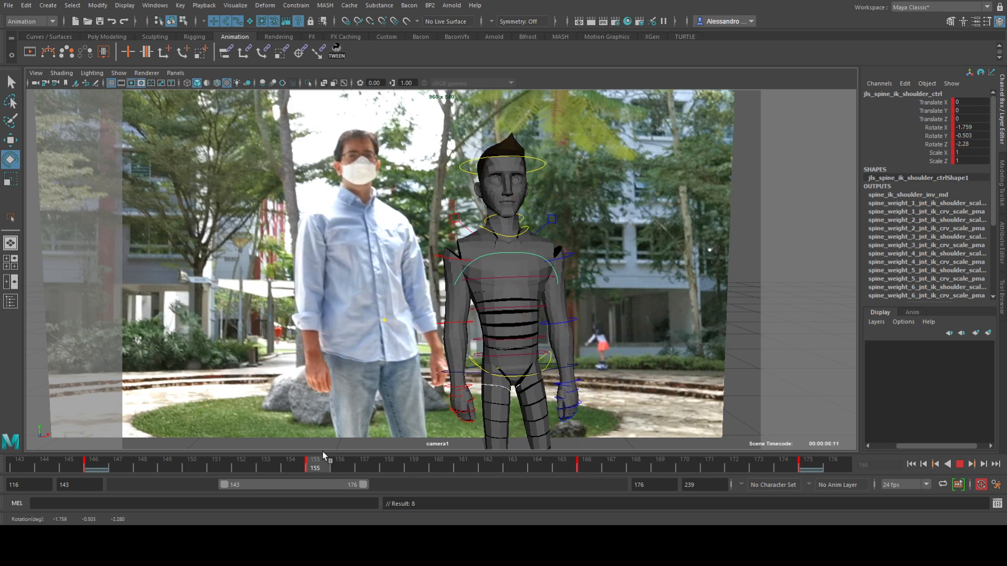
- Compare the neighbouring keys and rotate the shoulder control at frame 175 to X -1.781, Y -1.378, Z -0.847
key(period)
key(period)
key(comma)
key(period)
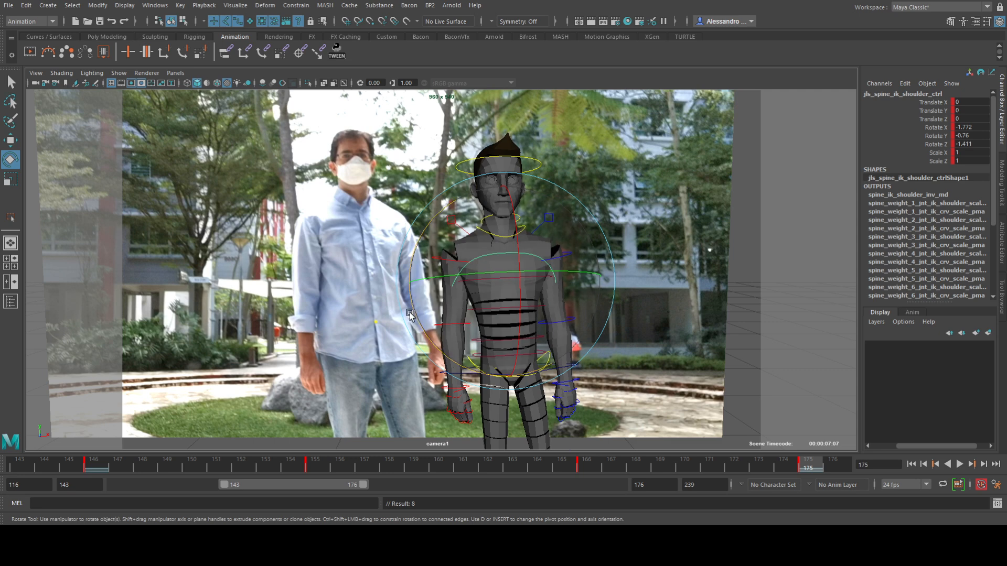
drag(412, 311, 414, 311)
click(458, 276)
key(comma)
key(period)
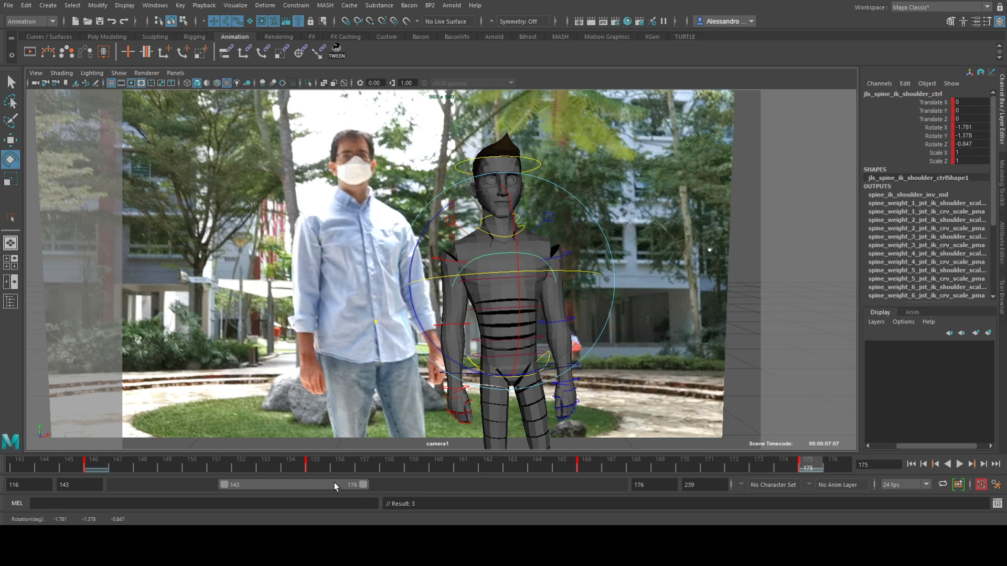
- Set the playback range to frames 116–175 and apply auto tangents to all shoulder keys in that range
drag(334, 483, 333, 482)
drag(220, 486, 109, 482)
key(space)
scroll(266, 255, down, 5)
drag(189, 181, 372, 336)
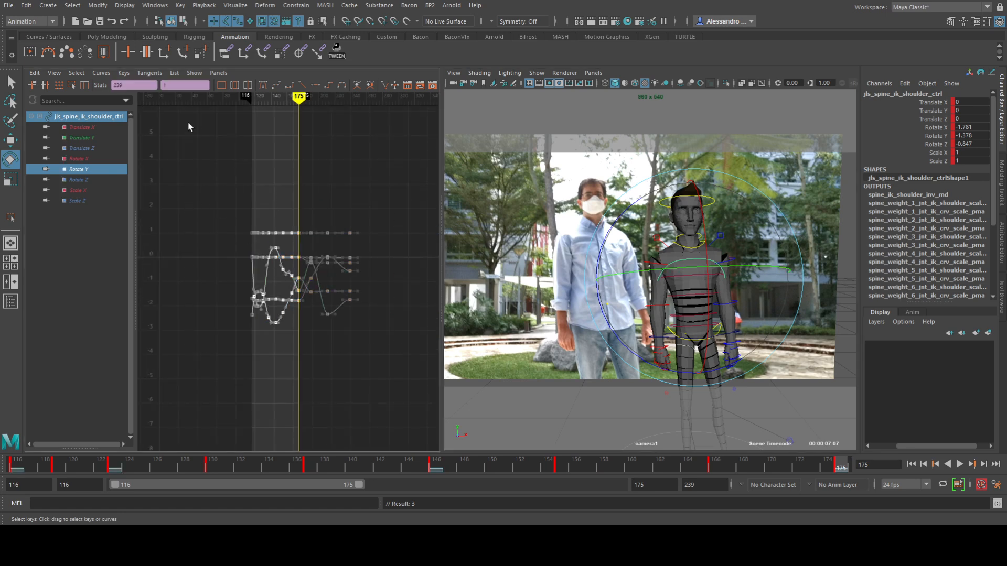
click(263, 85)
- Review the shoulder's rotation curves and set the Rotate Z keys to -1.12 at frame 166 and -2.343 at frame 155
click(76, 159)
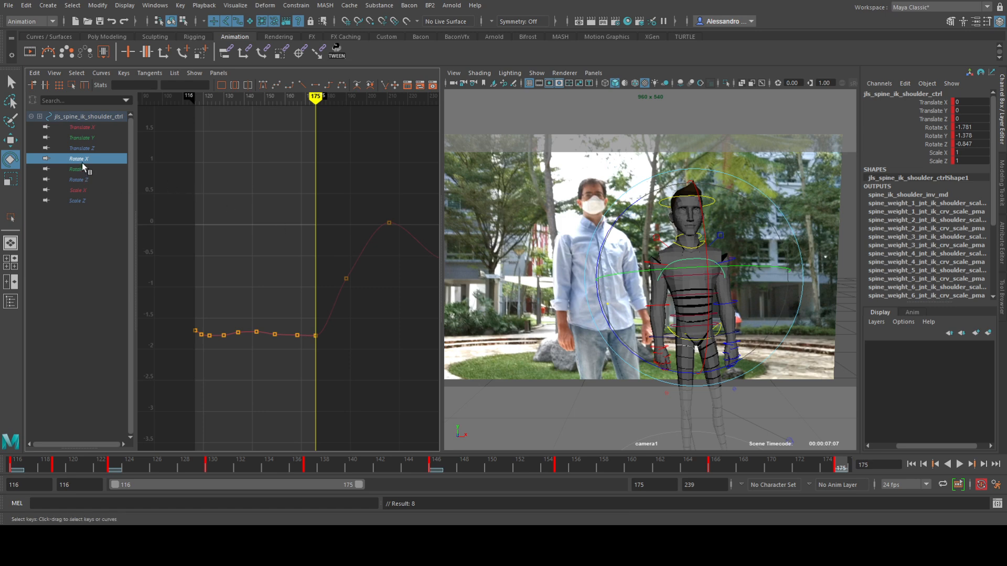
click(85, 169)
key(f)
alt+middle_drag(246, 278, 340, 292)
alt+middle_drag(265, 283, 189, 254)
click(82, 181)
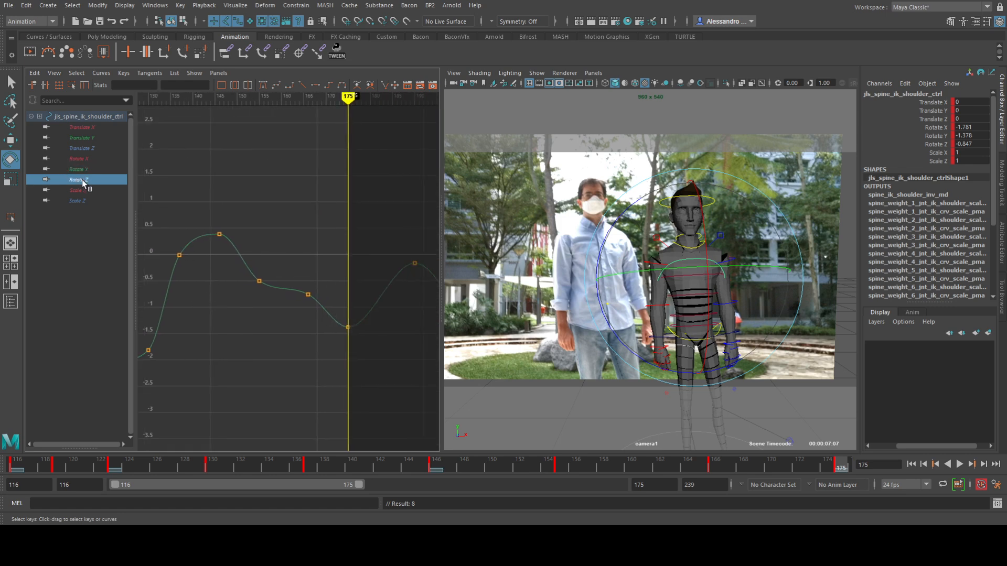
alt+middle_drag(244, 229, 270, 231)
drag(284, 214, 350, 262)
middle_drag(355, 270, 354, 226)
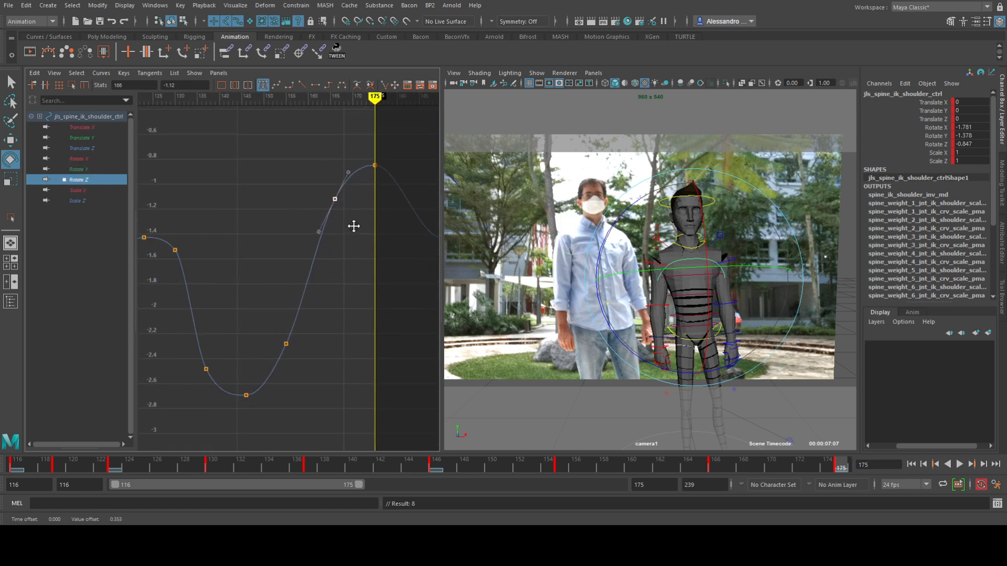
middle_drag(308, 360, 309, 366)
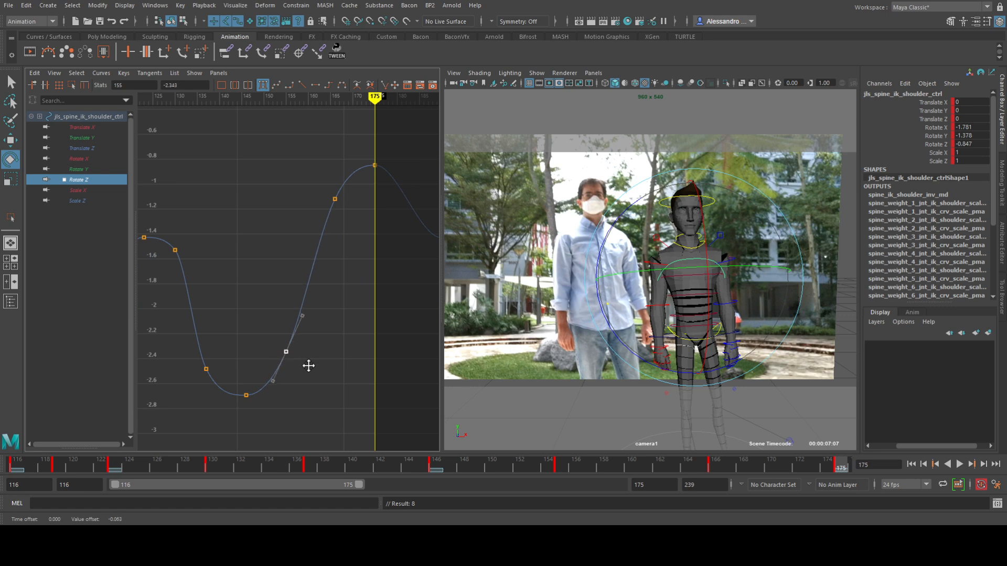
- Check the Rotate Y curve and lower the shoulder's Rotate X key at frame 166 to about -1.779
click(79, 169)
drag(351, 278, 344, 279)
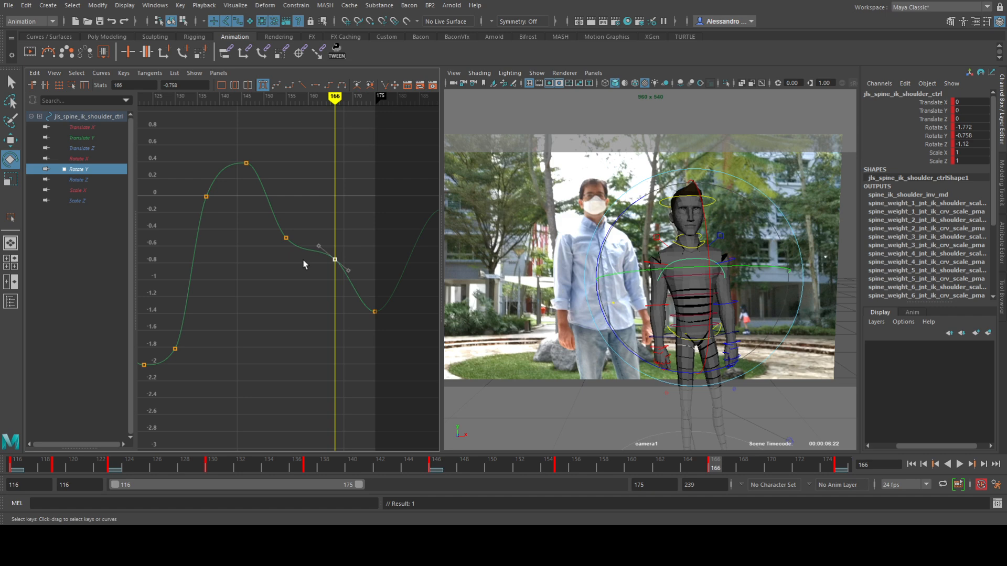
click(79, 159)
key(a)
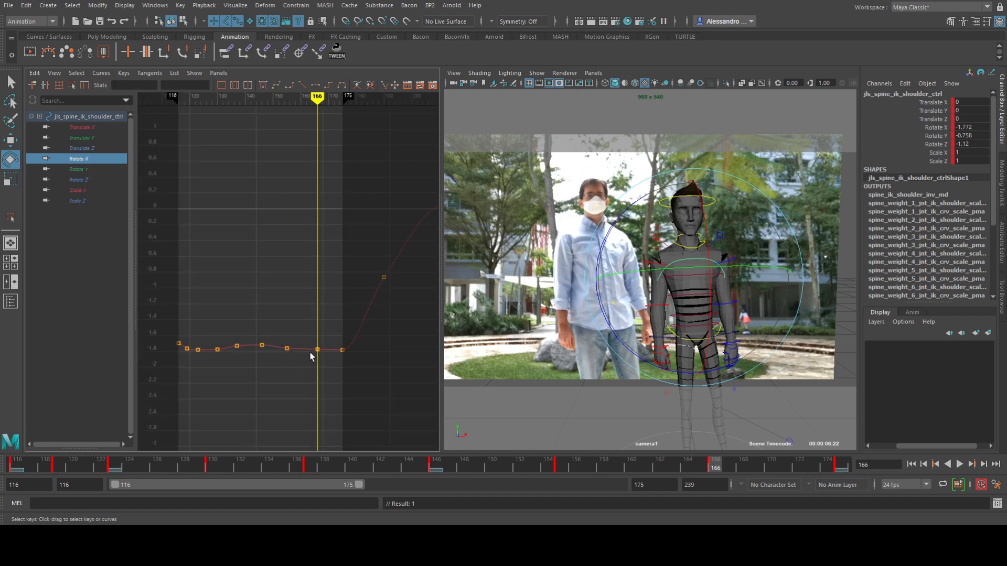
alt+shift+right_drag(286, 363, 262, 231)
mouse_move(279, 389)
alt+middle_down()
mouse_move(298, 150)
mouse_move(289, 131)
alt+middle_up()
alt+middle_drag(317, 394, 289, 191)
alt+right_drag(268, 304, 304, 295)
drag(373, 311, 375, 318)
middle_drag(368, 332, 368, 335)
alt+middle_drag(283, 314, 353, 334)
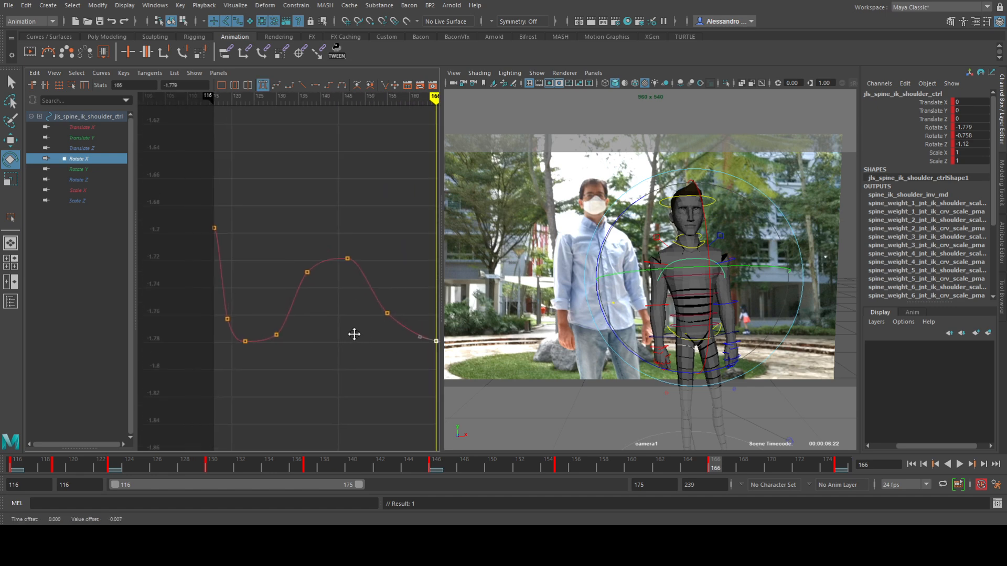
- Examine the shoulder control's translate curves and play back the motion in the full camera view
click(79, 139)
alt+middle_drag(294, 206, 266, 252)
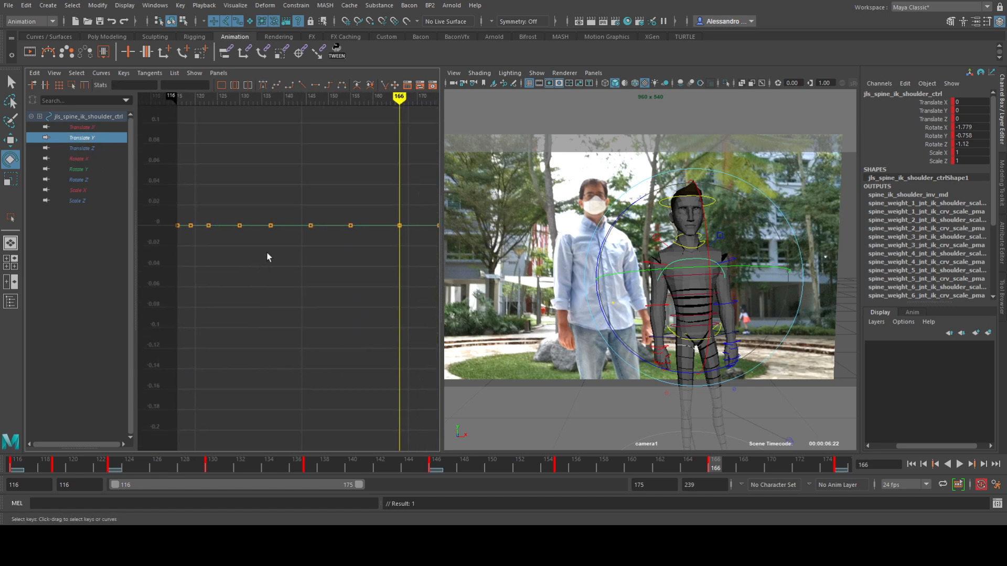
key(a)
click(92, 149)
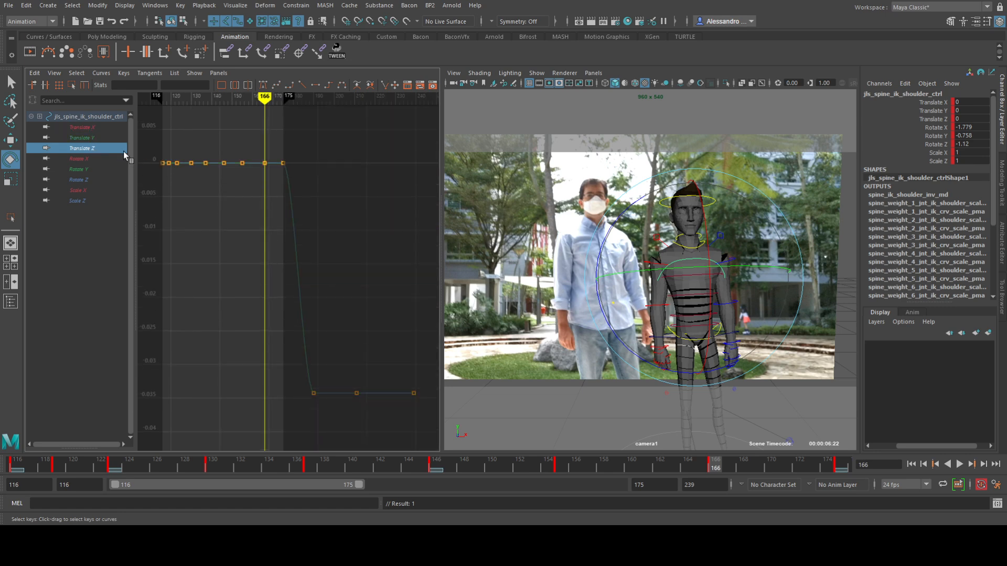
click(81, 128)
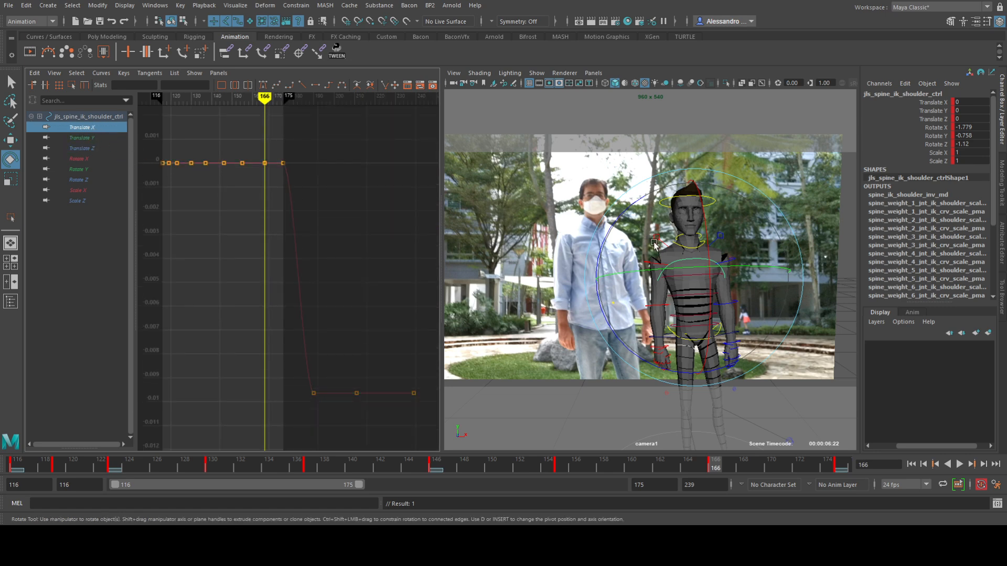
key(space)
click(959, 465)
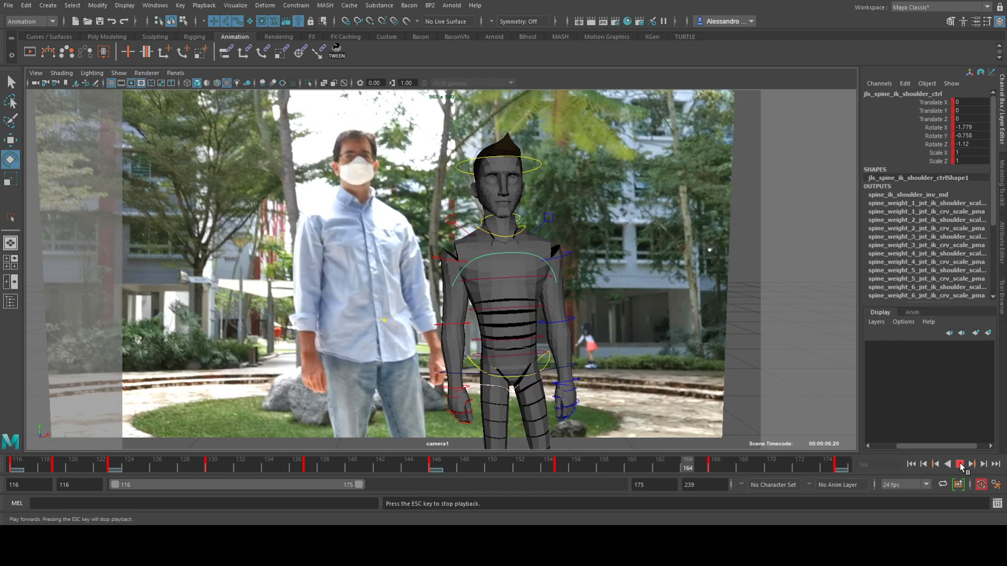
key(Escape)
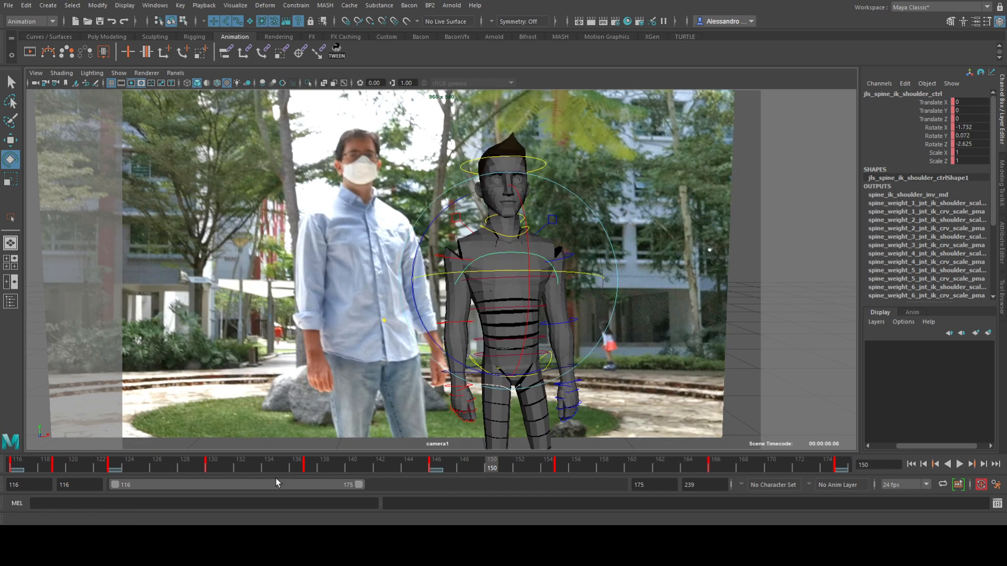
- Lower the shoulder's Rotate Y keys to about -1.3 at frame 116 and -1.669 at frame 119
drag(15, 471, 2, 456)
key(space)
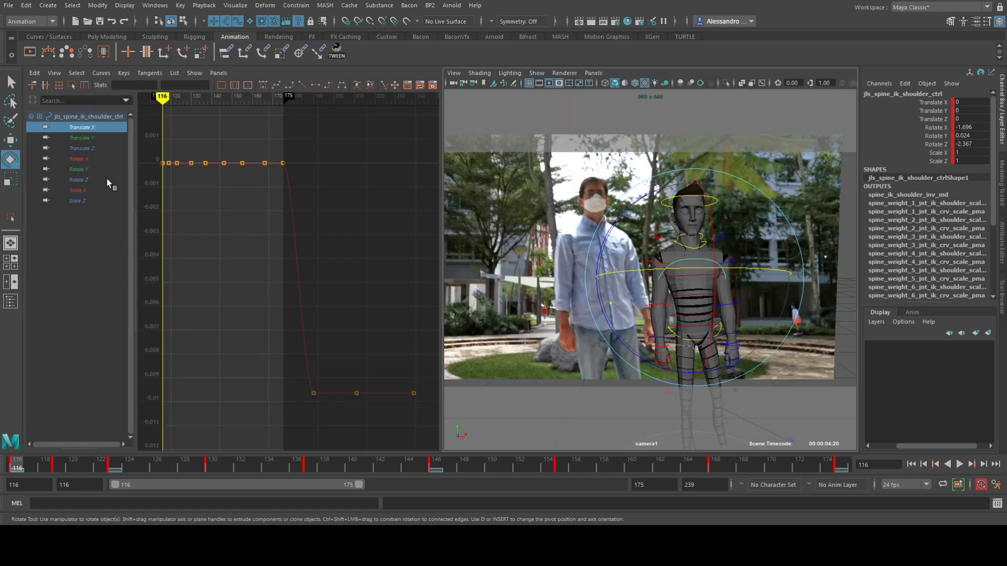
click(79, 169)
key(f)
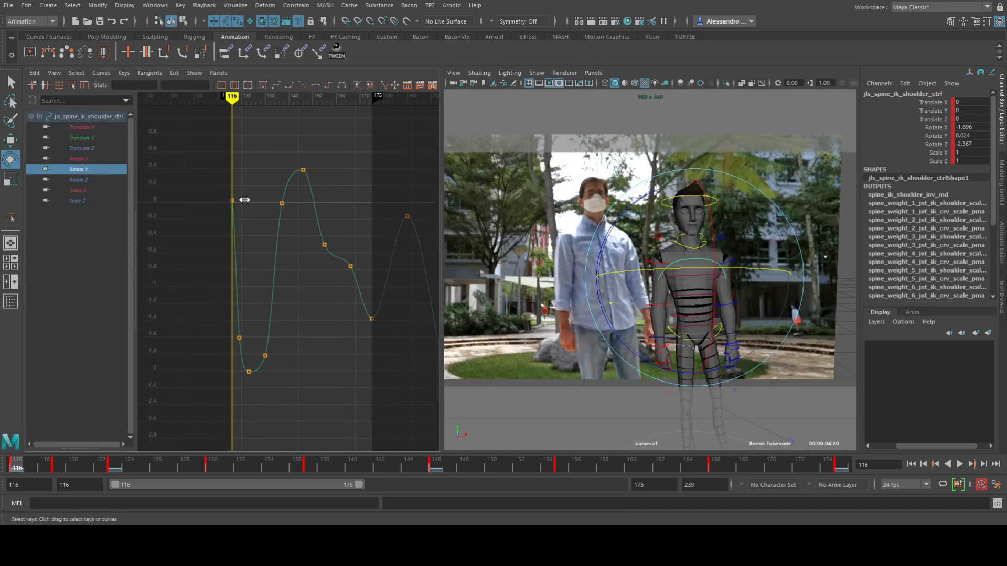
drag(186, 169, 338, 393)
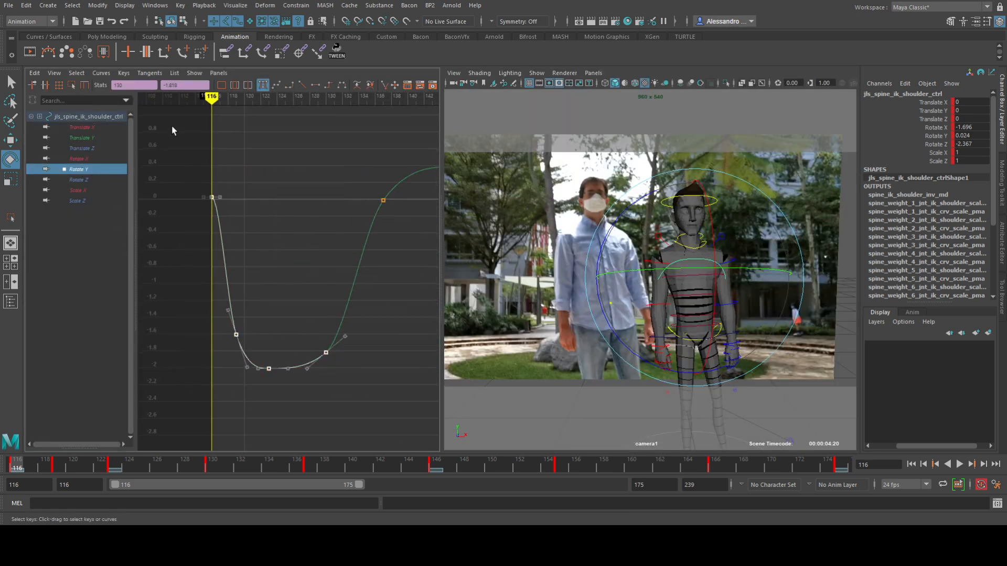
drag(202, 199, 220, 232)
middle_drag(220, 231, 219, 338)
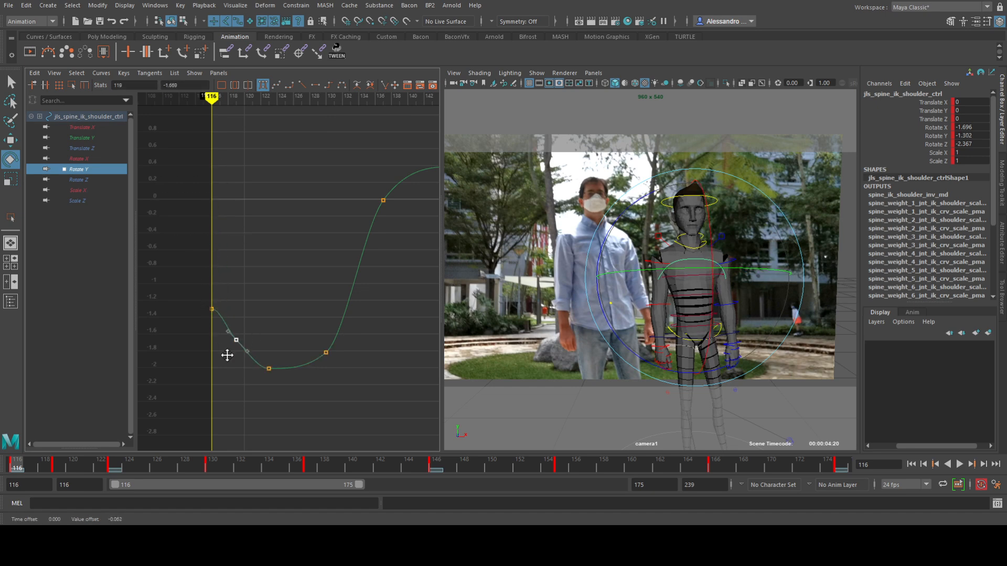
key(space)
- Set the playback range to frames 175–211 and play back the shoulder motion there
drag(461, 465, 376, 477)
drag(251, 485, 505, 495)
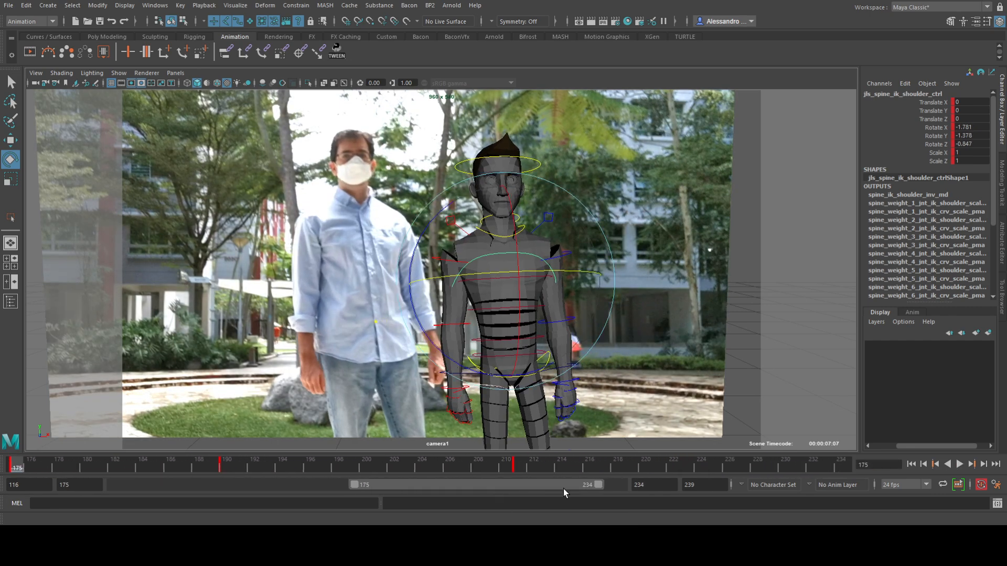
drag(599, 485, 502, 491)
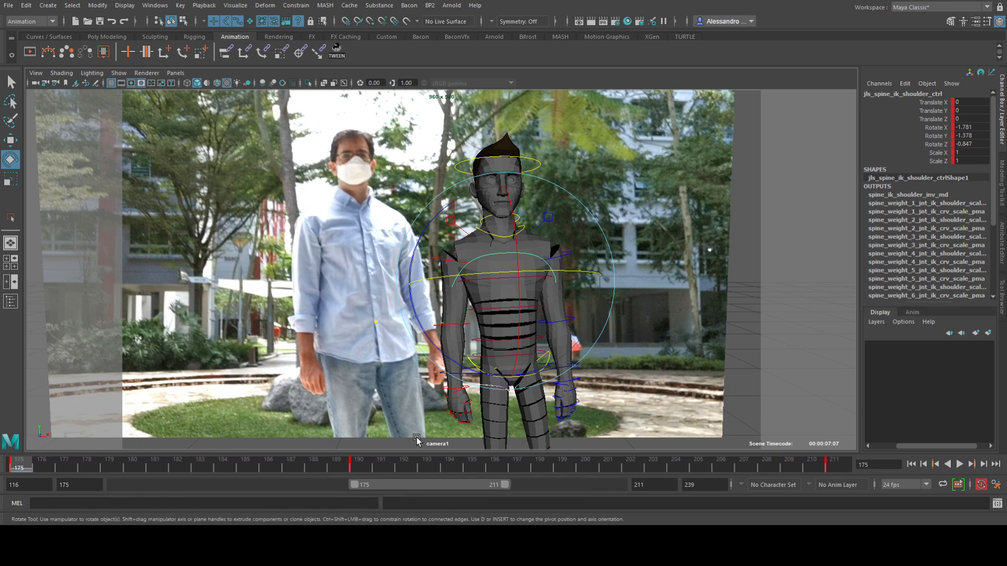
key(period)
key(comma)
key(alt+v)
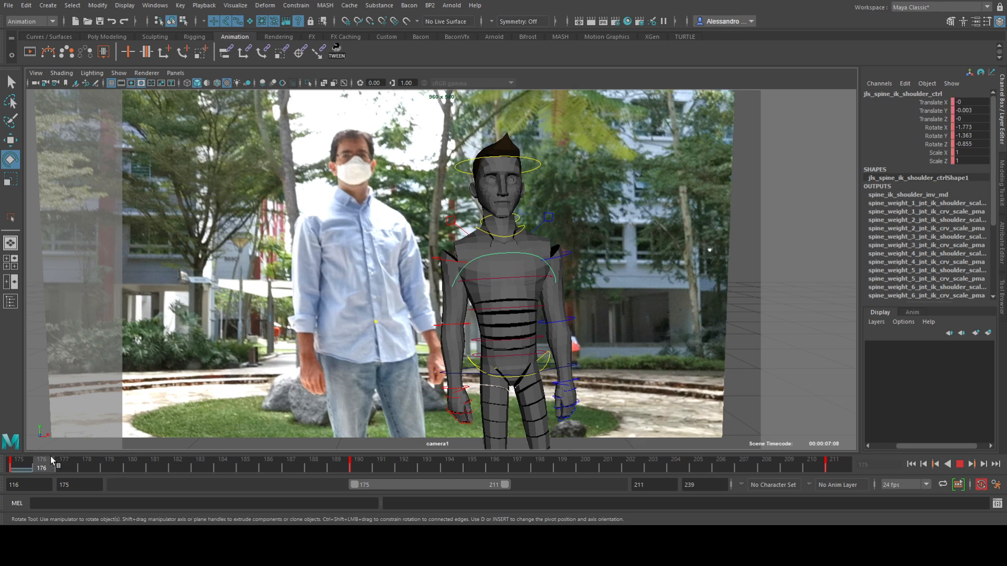
- Key the shoulder's frame 178 pose and place that key at frame 180
click(88, 464)
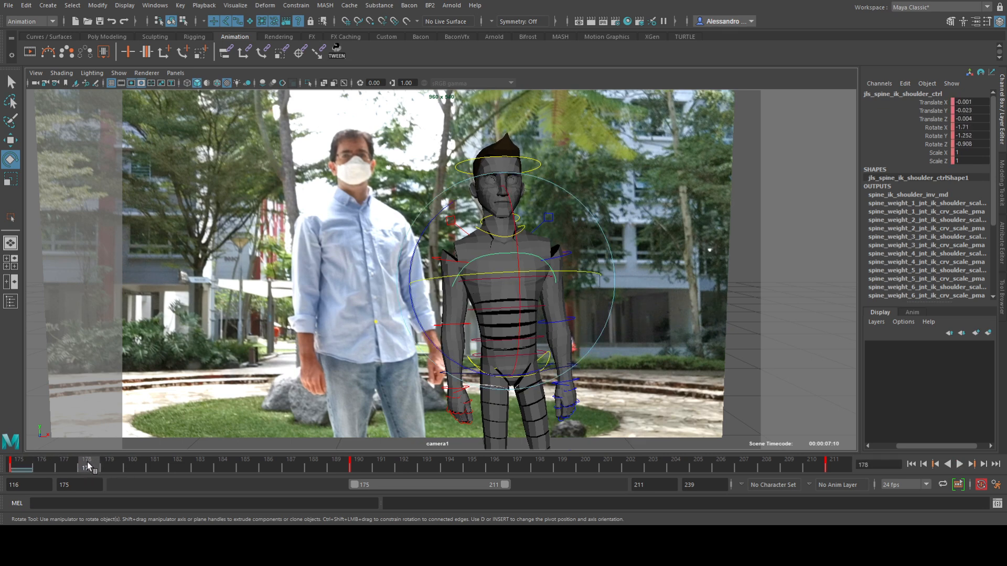
key(alt+period)
key(alt+period)
key(alt+period)
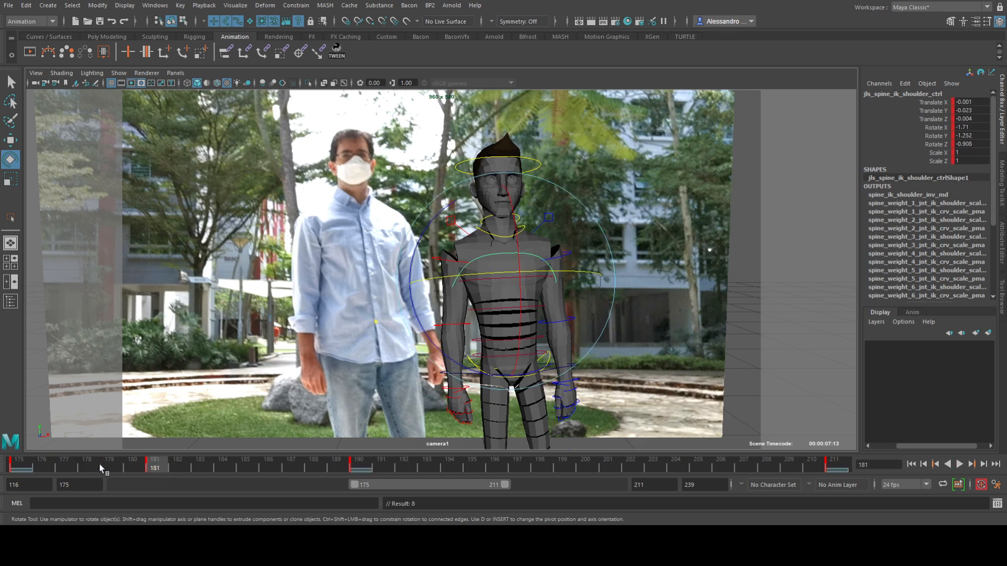
key(alt+v)
click(129, 466)
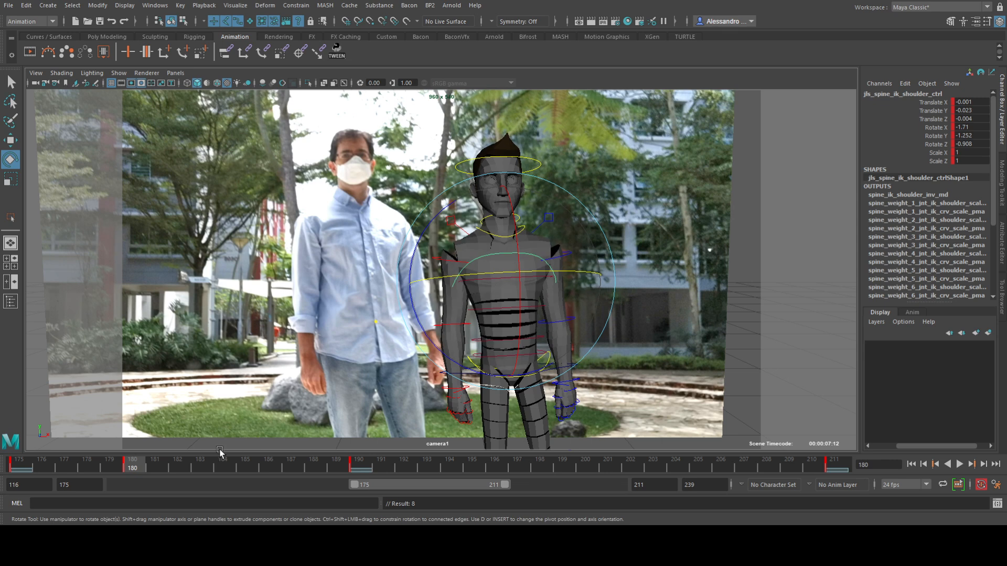
- Key the shoulder at frame 185, adjust its X rotation there and set it to -1.714 at frame 190, checking with playback
key(alt+v)
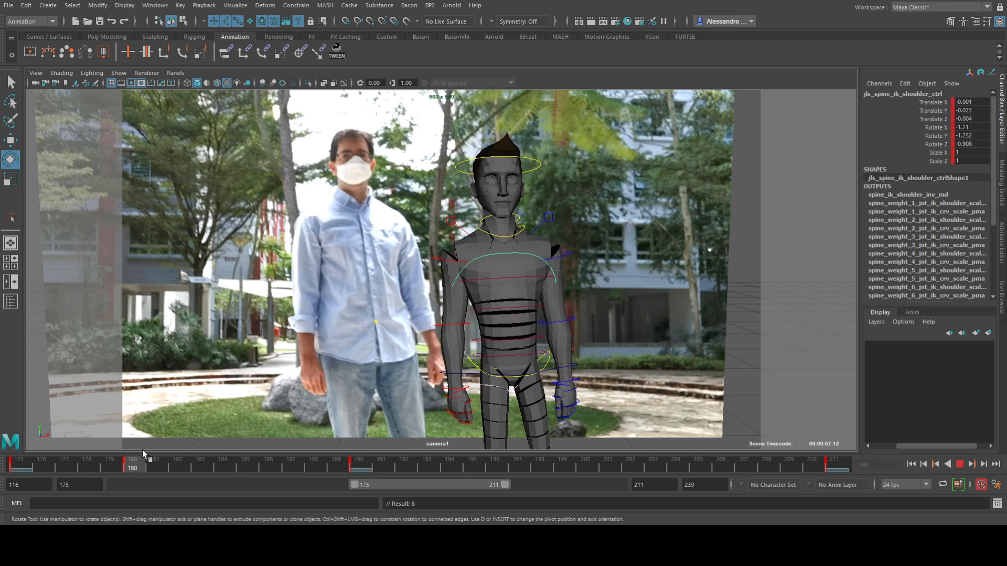
click(292, 467)
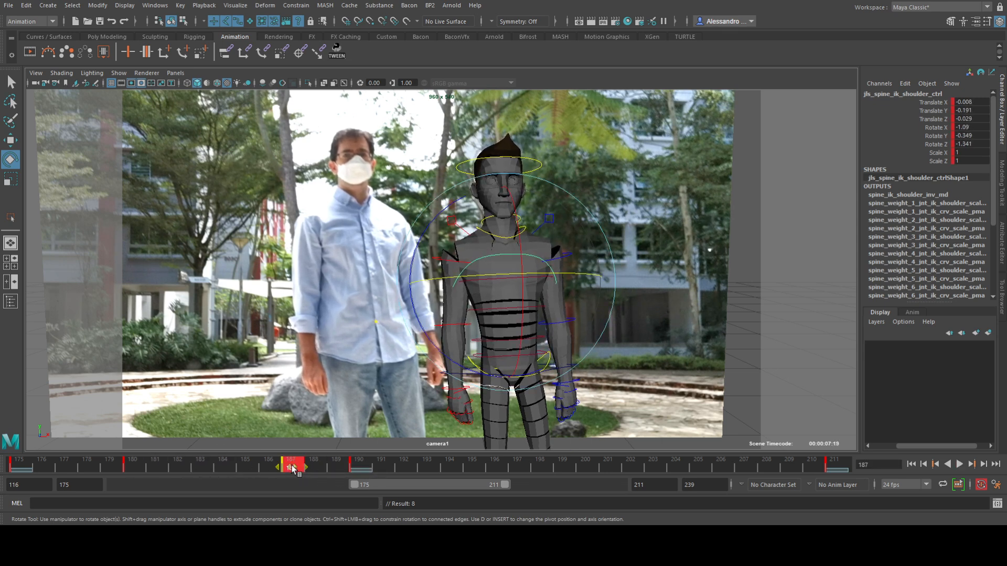
drag(291, 468, 244, 467)
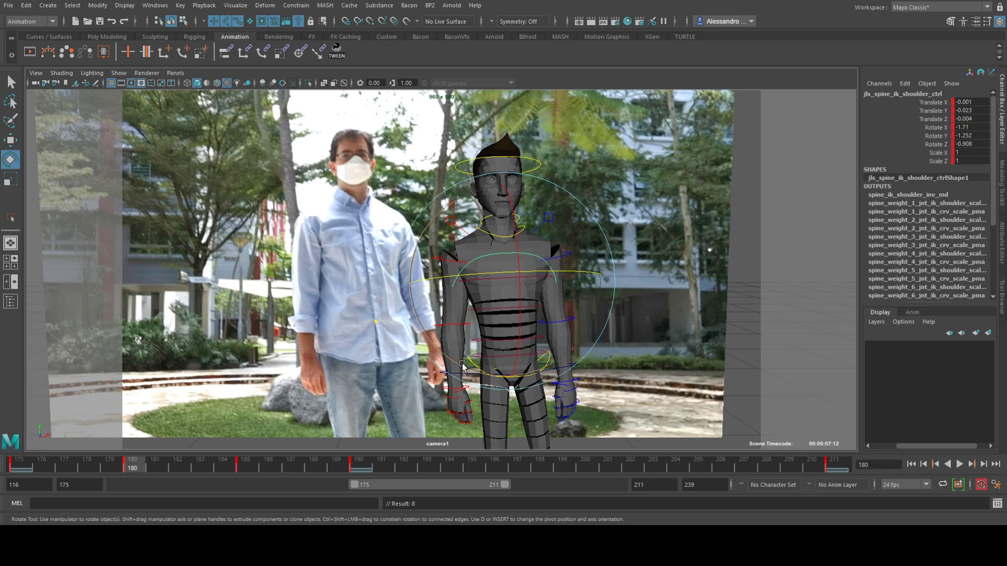
drag(521, 259, 522, 259)
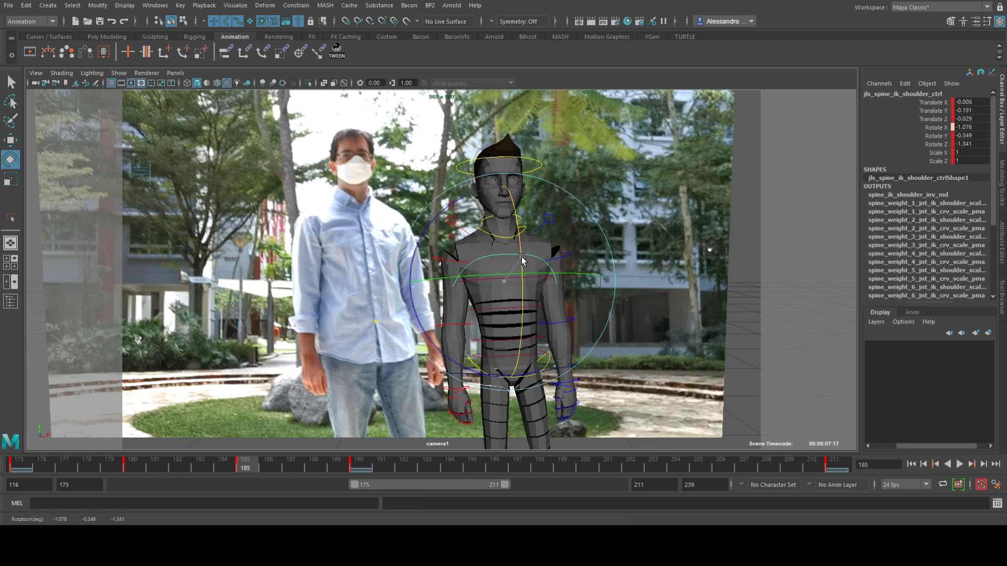
key(period)
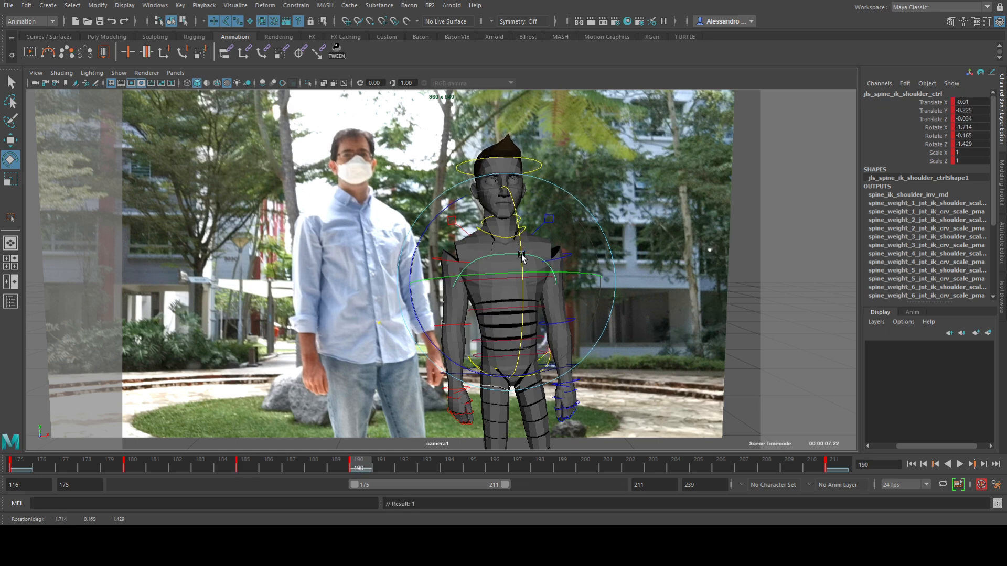
key(alt+v)
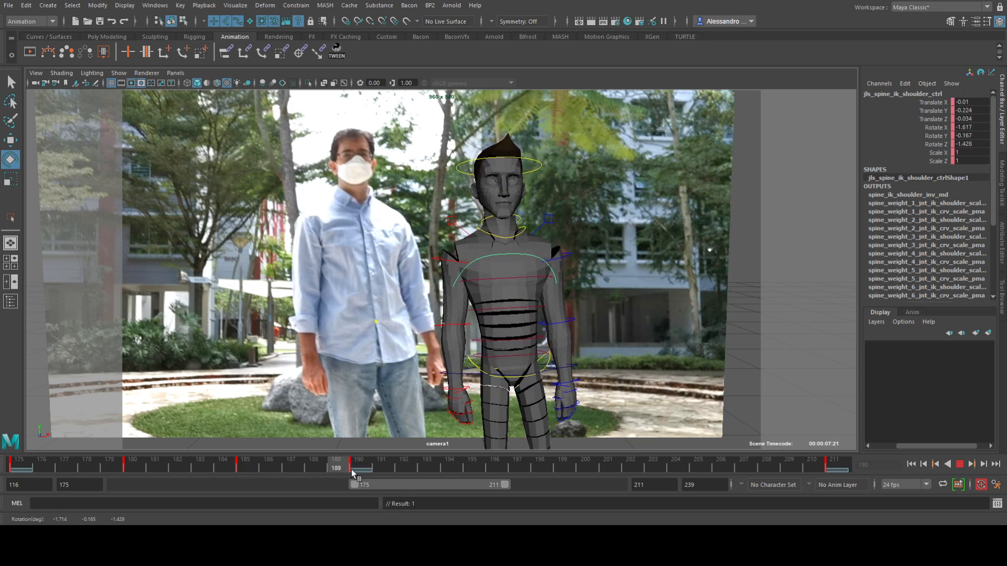
click(960, 464)
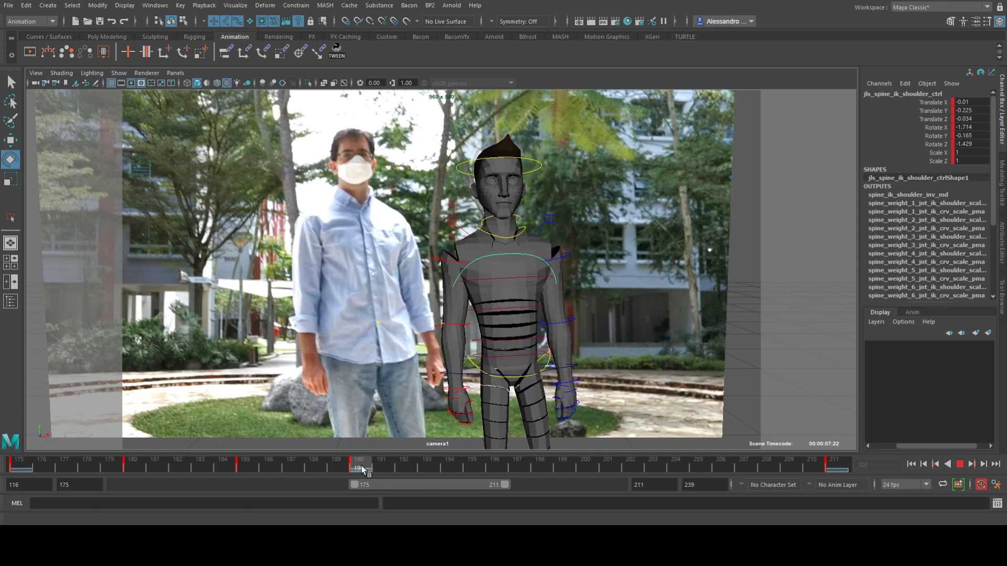
- Set the shoulder's Rotate X keys to -1.512 at frame 190 and about -1.44 at frame 185
key(space)
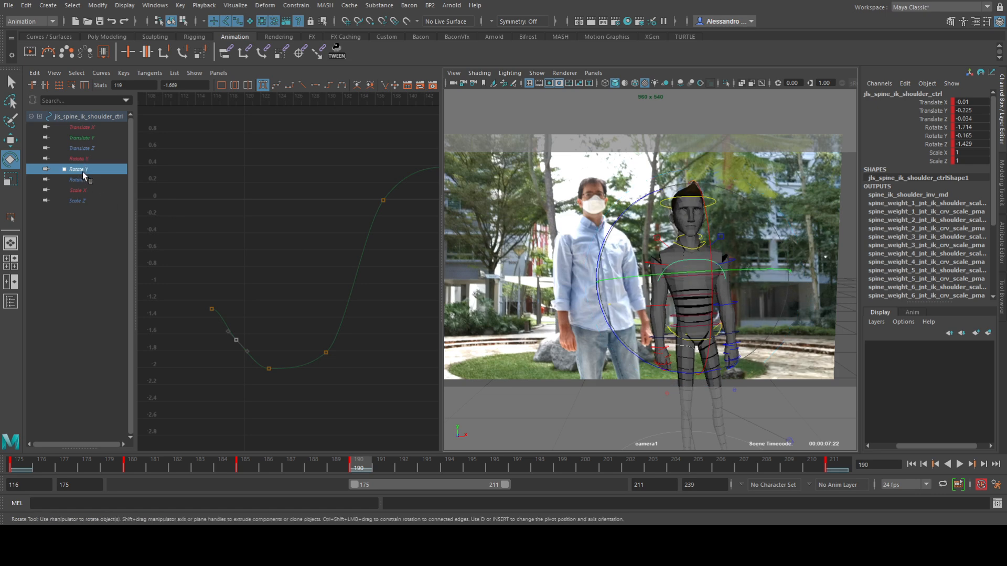
key(f)
click(101, 159)
key(f)
alt+middle_drag(330, 230, 226, 233)
alt+right_drag(226, 233, 249, 249)
alt+middle_drag(249, 248, 360, 247)
drag(342, 258, 388, 341)
middle_drag(376, 350, 376, 336)
drag(272, 234, 310, 315)
middle_drag(310, 315, 310, 331)
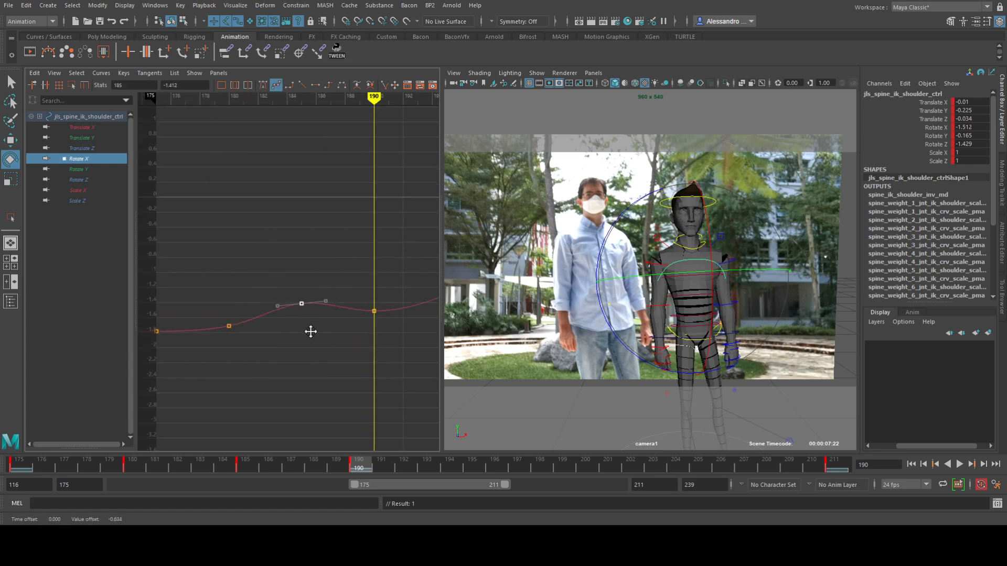
key(space)
- Play back the range from frame 175 and add shoulder keys at frames 197 and 204
drag(386, 464, 21, 423)
click(960, 464)
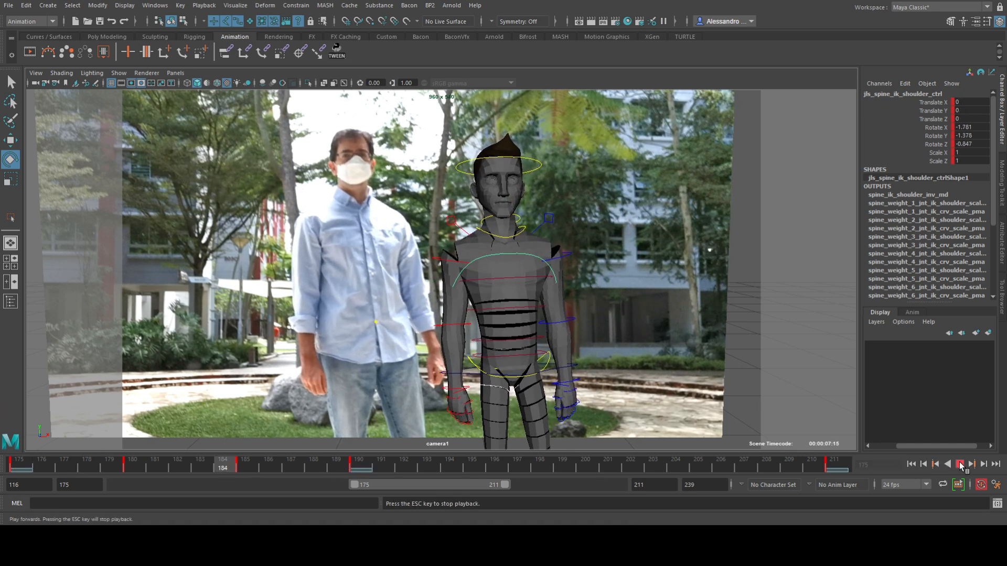
key(Escape)
click(374, 465)
drag(374, 465, 418, 471)
drag(518, 477, 676, 467)
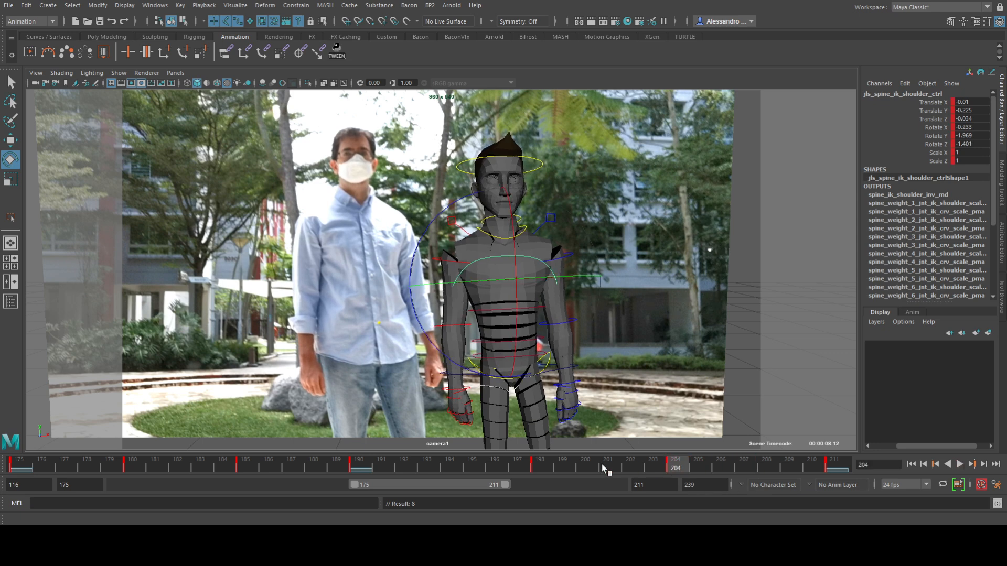
drag(540, 467, 337, 467)
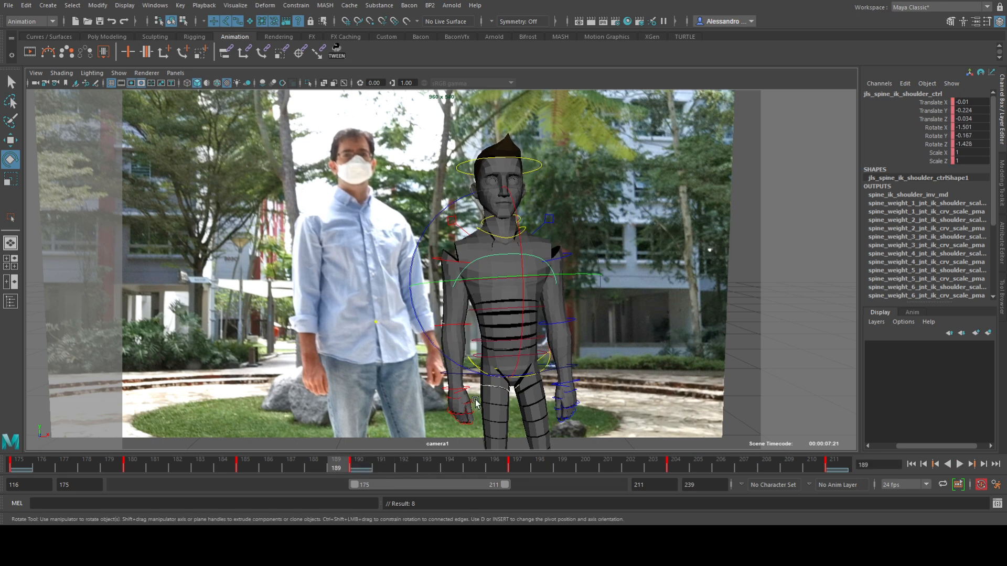
- Compare the shoulder's key poses between frames 190 and 211, adjusting the rotation and setting Rotate Z to -0.531 at frame 211
key(period)
key(period)
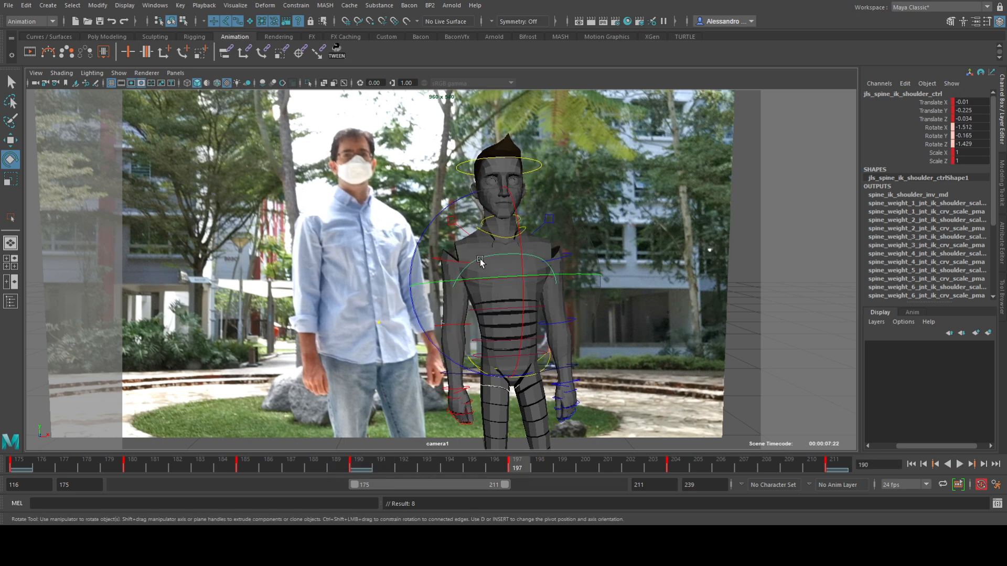
drag(414, 311, 412, 308)
key(comma)
key(period)
key(comma)
key(period)
key(period)
key(comma)
key(period)
key(period)
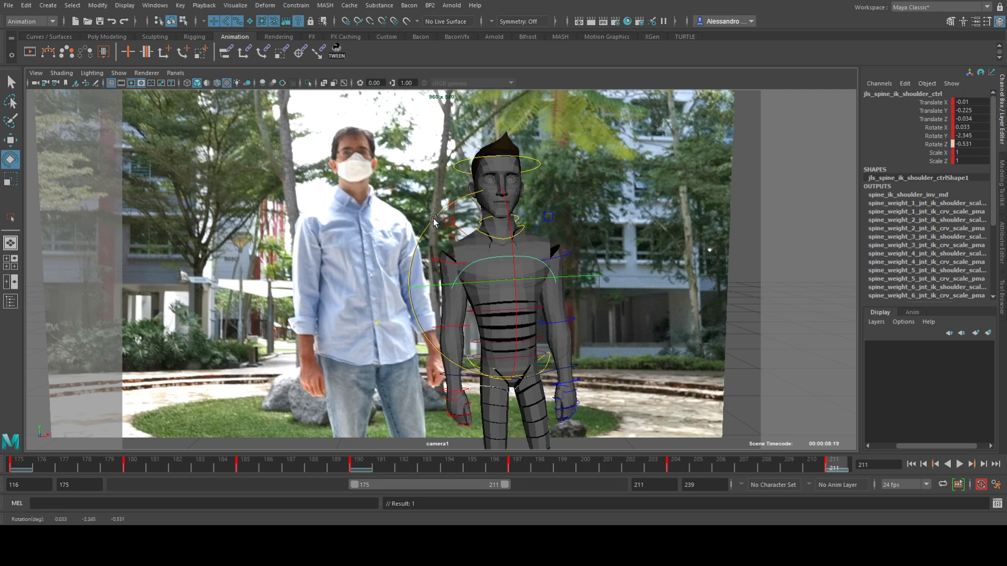
drag(434, 218, 440, 249)
- Smooth the shoulder's Rotate X curve by raising the frame 197 key to about -1.28, lowering frame 185 to -1.5 and deleting frame 190
key(space)
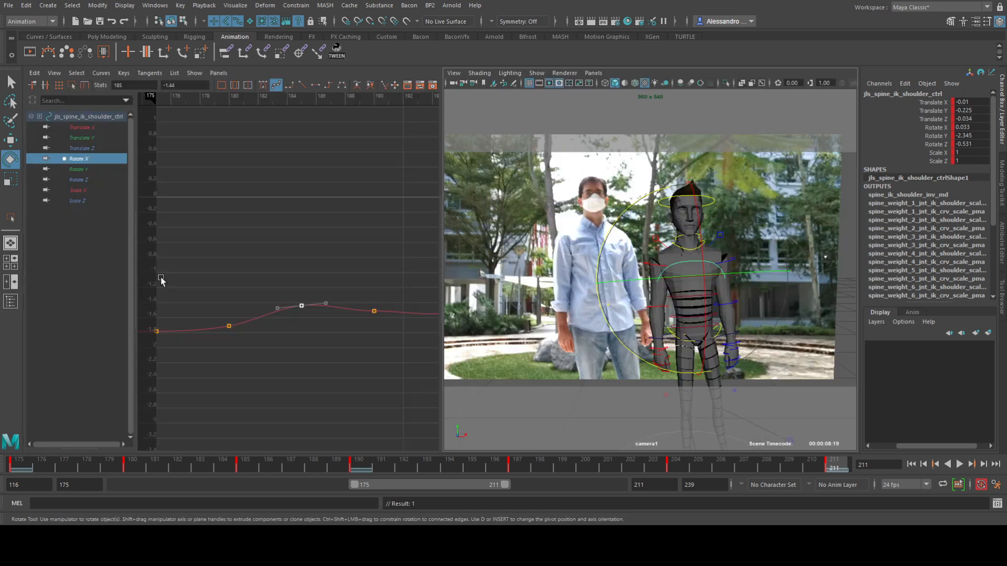
alt+right_drag(367, 272, 323, 260)
drag(205, 264, 333, 362)
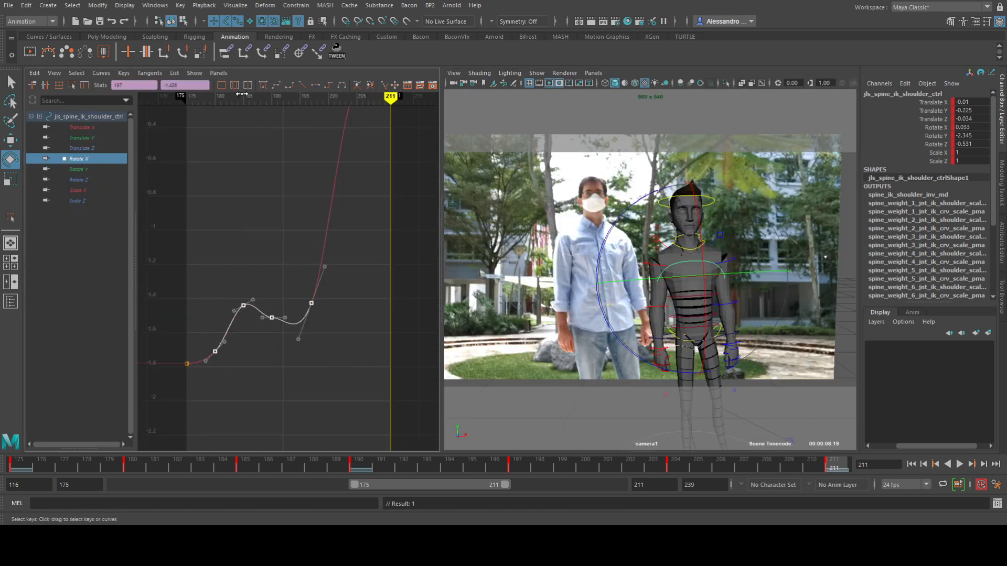
click(259, 179)
alt+right_drag(283, 245, 284, 256)
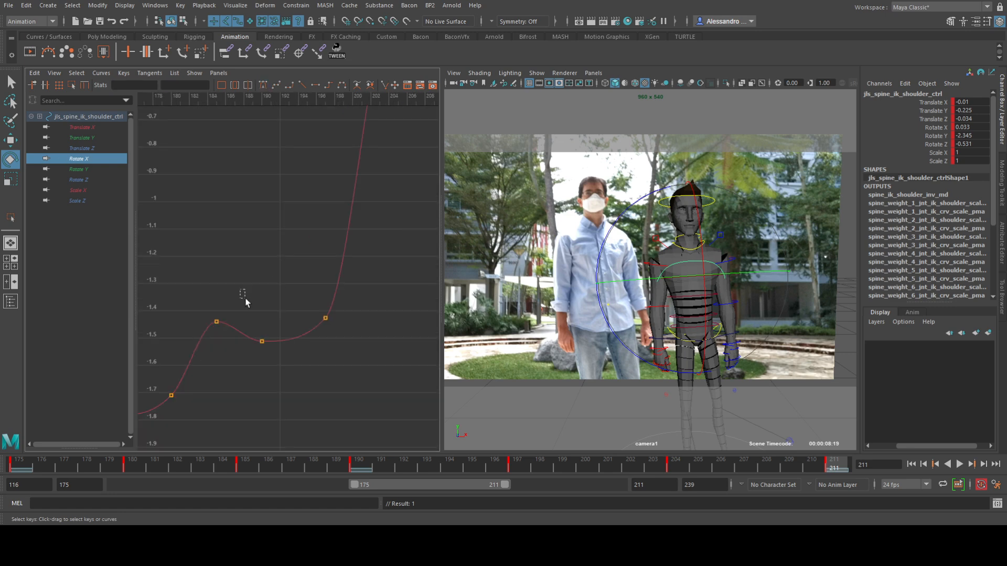
middle_drag(344, 335, 343, 295)
drag(239, 346, 239, 344)
middle_drag(225, 342, 225, 356)
key(Delete)
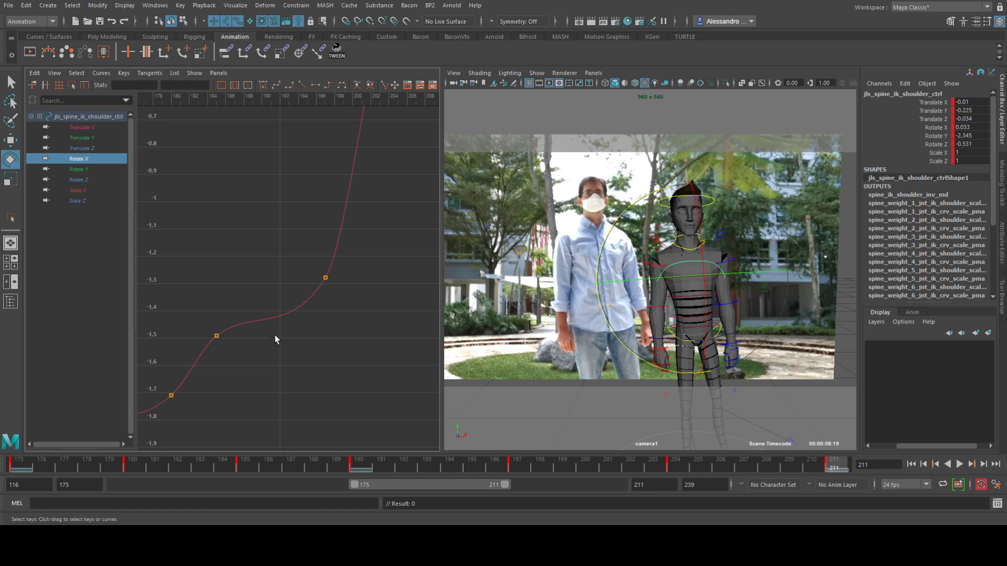
- Lower the shoulder's Rotate Y key at frame 197 to about -0.586
click(75, 169)
drag(325, 202, 331, 225)
middle_drag(339, 251, 339, 274)
key(a)
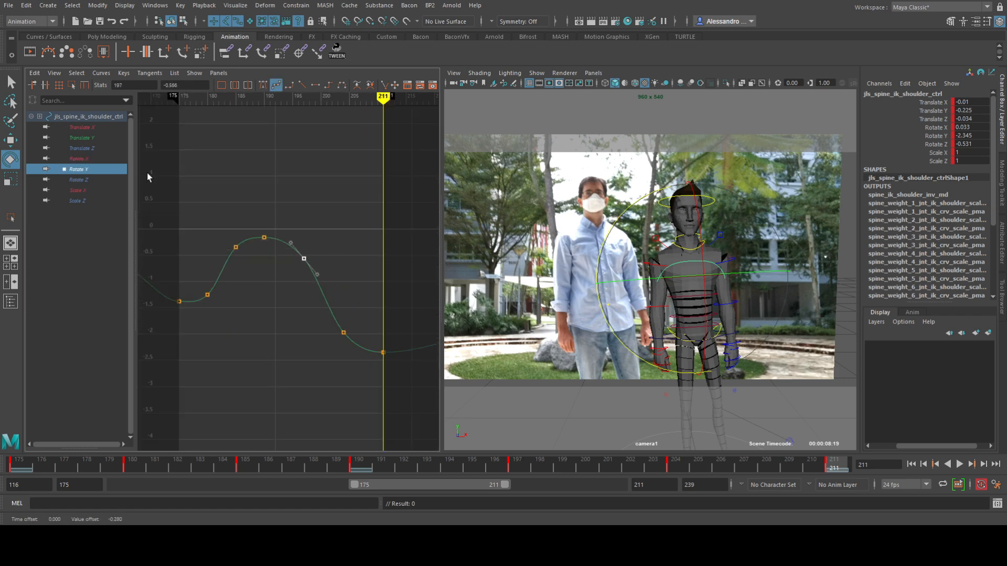
- Reshape the shoulder's Rotate Z curve with keys of -1.783 at frame 197 and about -1.08 at frame 204, checking with playback
click(80, 180)
key(a)
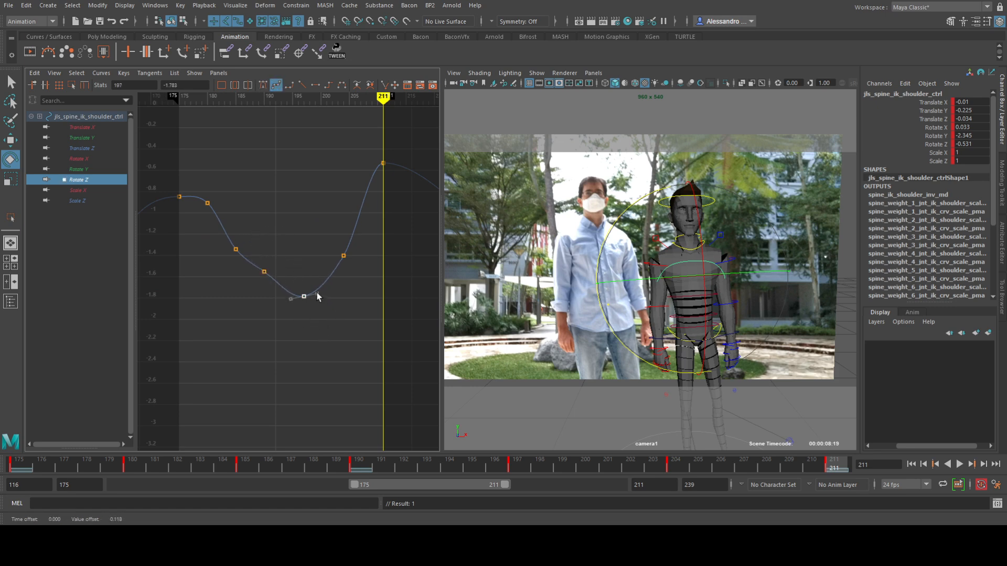
middle_drag(352, 269, 360, 203)
key(space)
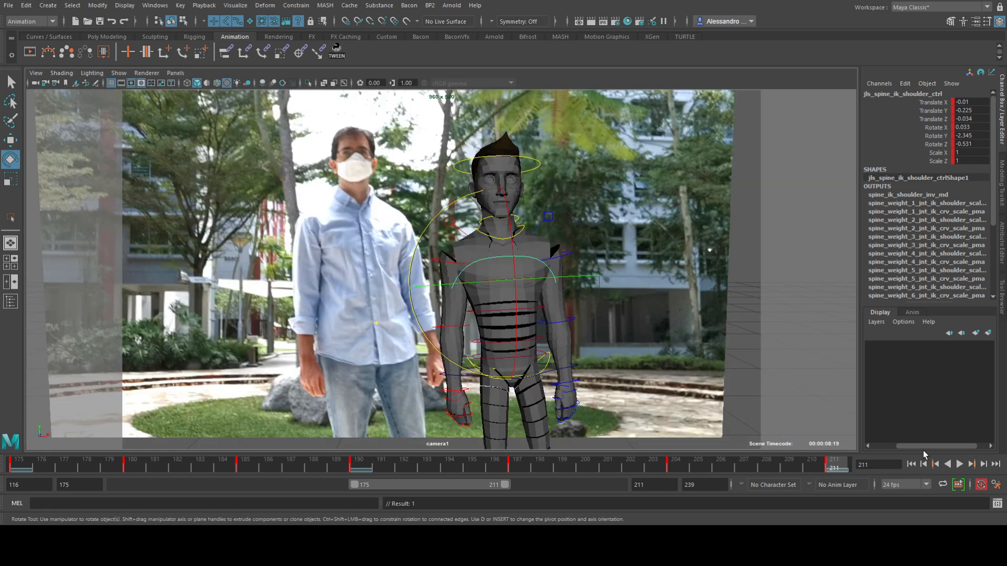
click(960, 464)
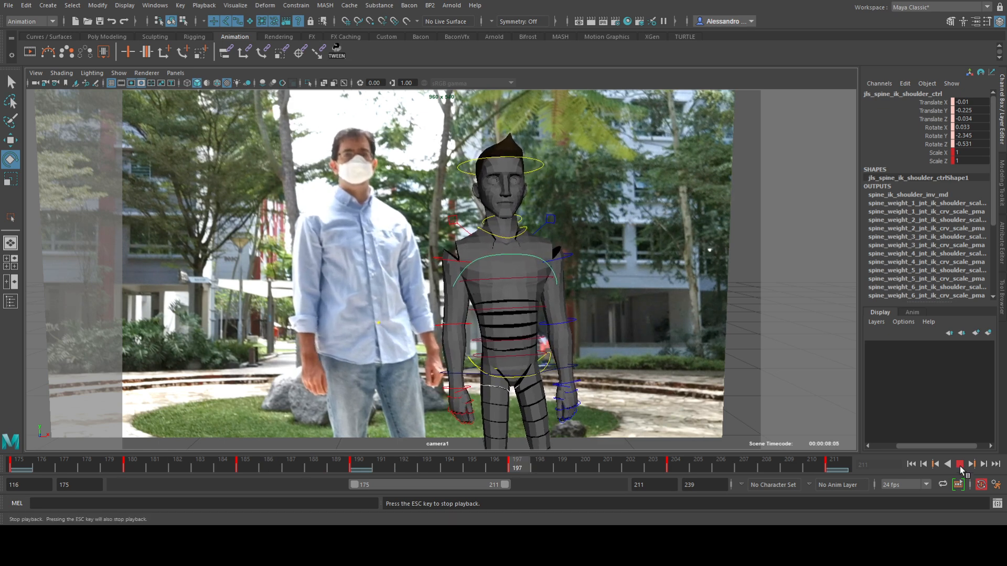
key(Escape)
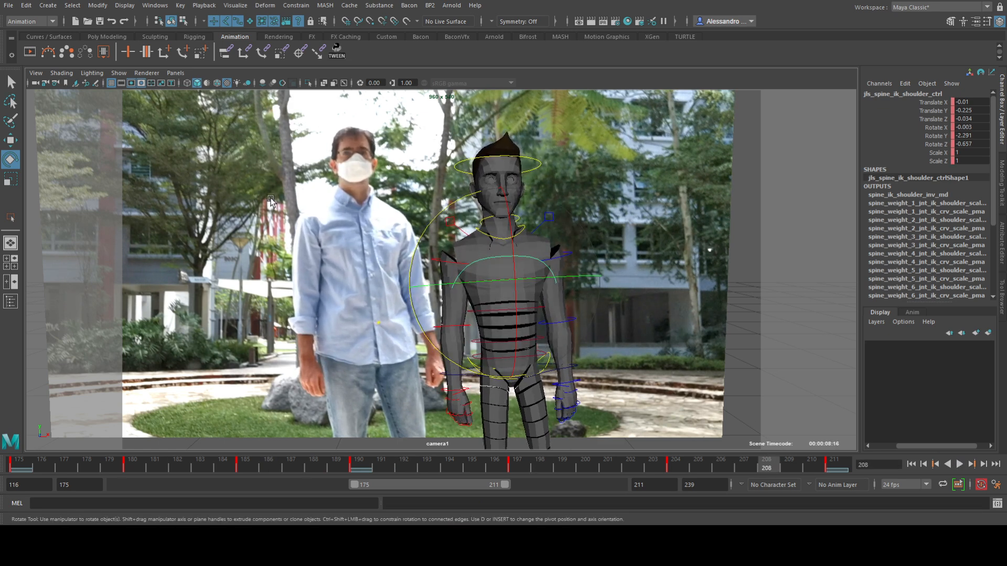
- Reduce the amplitude of the shoulder's Rotate Z curve by scaling its keys over frames 180–211 vertically
key(space)
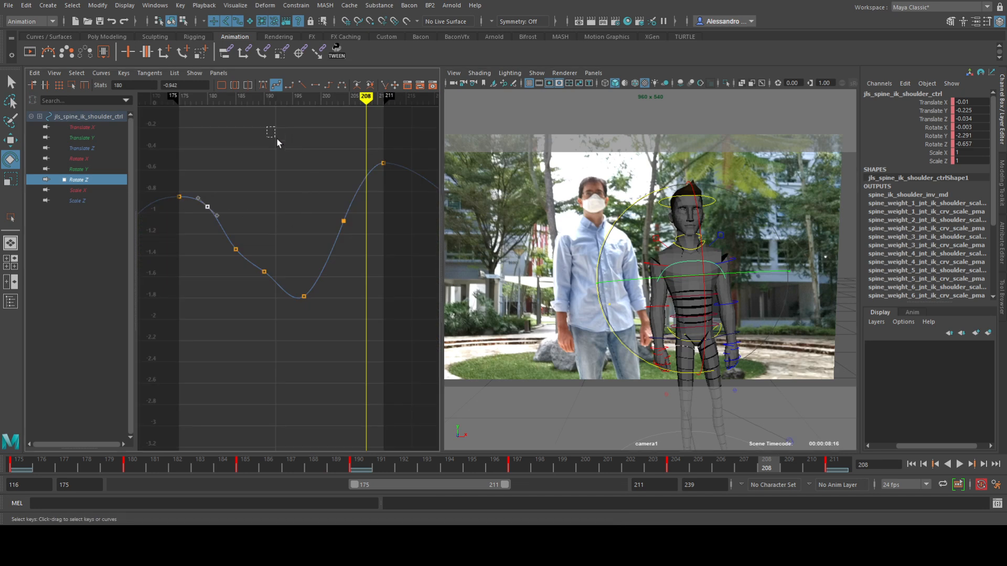
click(71, 85)
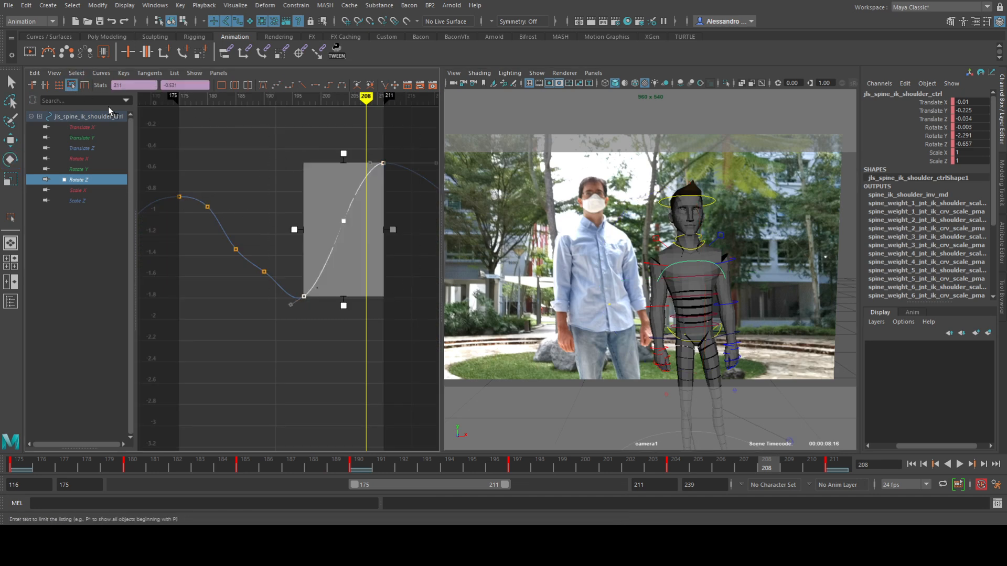
shift+drag(202, 128, 374, 294)
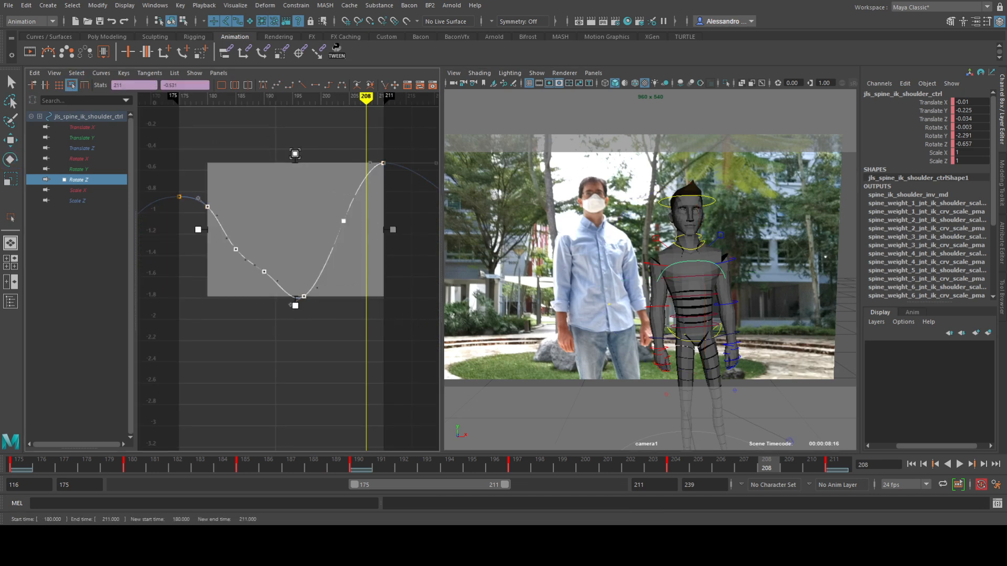
drag(296, 155, 300, 182)
drag(288, 287, 292, 238)
- Flatten the shoulder's Rotate Y curve by scaling down the peak over frames 175–197 and scaling up the low keys toward frame 211
click(91, 170)
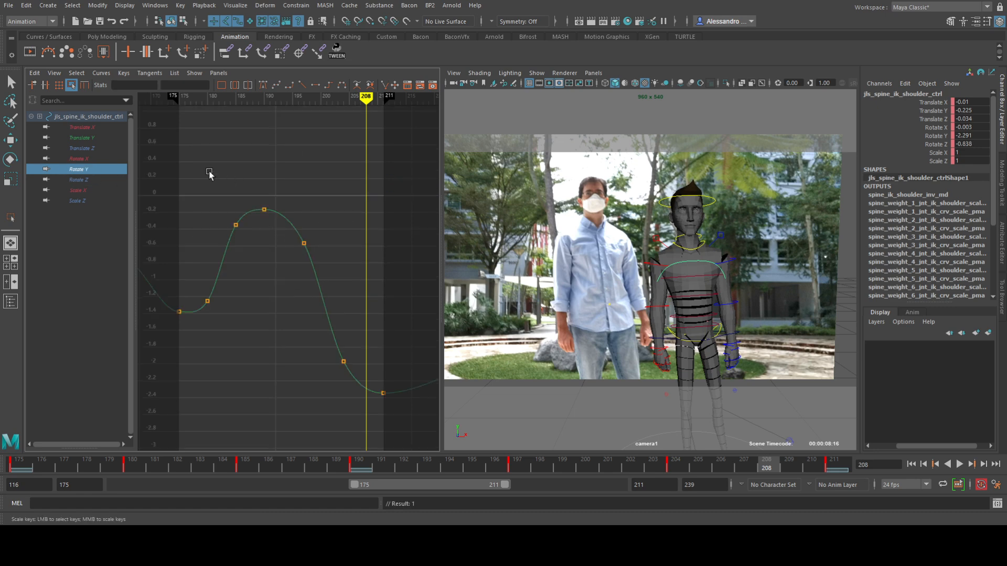
drag(252, 261, 318, 335)
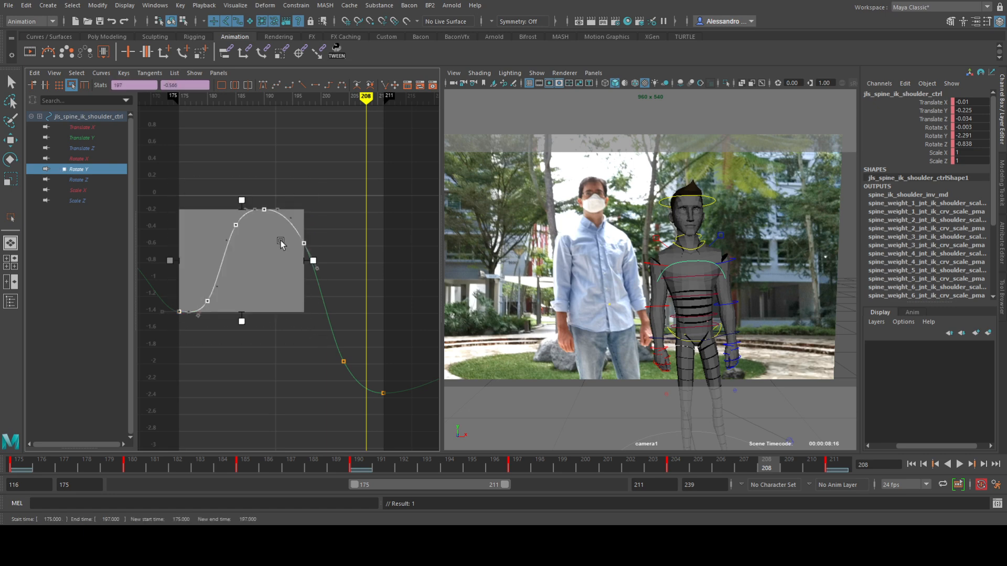
drag(244, 204, 243, 265)
drag(256, 225, 380, 416)
drag(322, 404, 315, 338)
- Smooth the Rotate Z key at frame 190, compress the Rotate Z curve further over frames 175–211, and check it with playback
click(79, 180)
drag(278, 211, 277, 212)
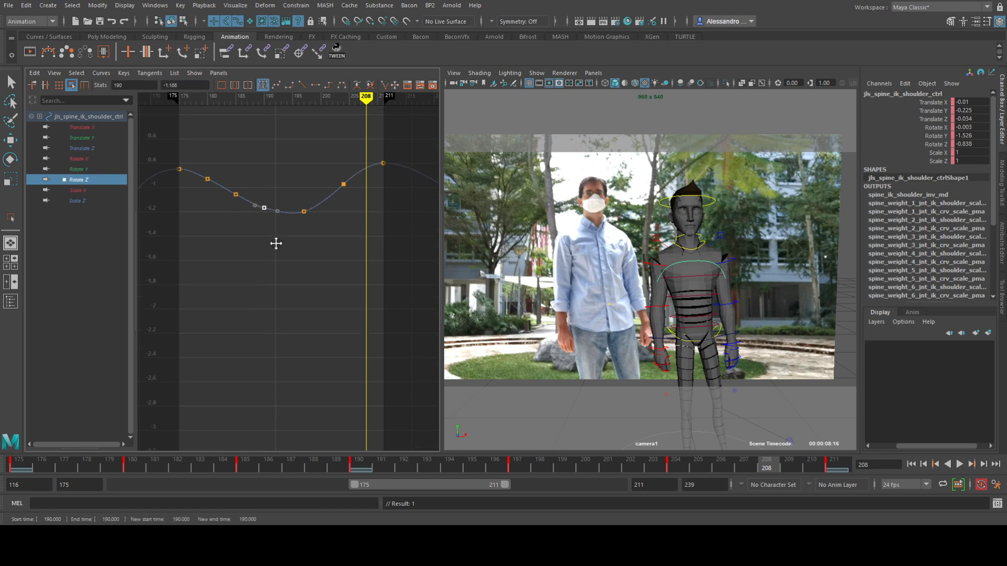
drag(174, 154, 388, 234)
drag(281, 222, 281, 202)
drag(282, 153, 282, 165)
key(space)
click(960, 464)
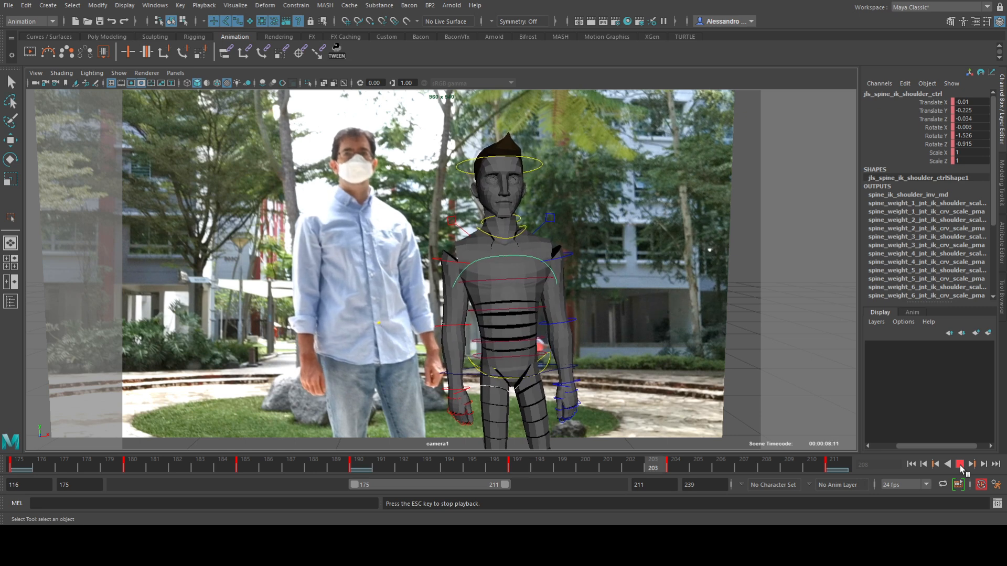
click(960, 464)
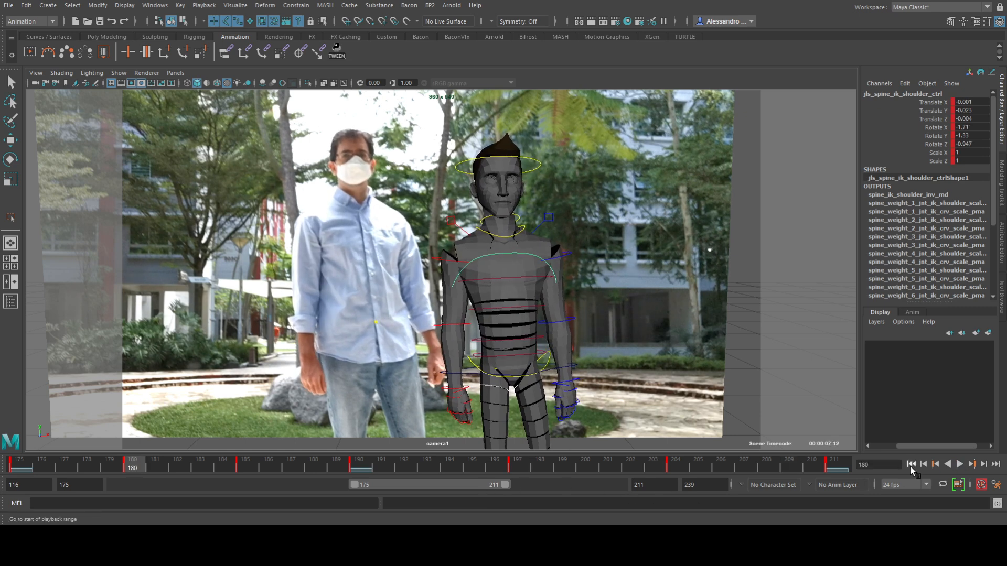
- Shift the playback range to frames 203–239 and select the shoulder spine control at frame 211
click(833, 464)
drag(430, 485, 590, 494)
click(549, 373)
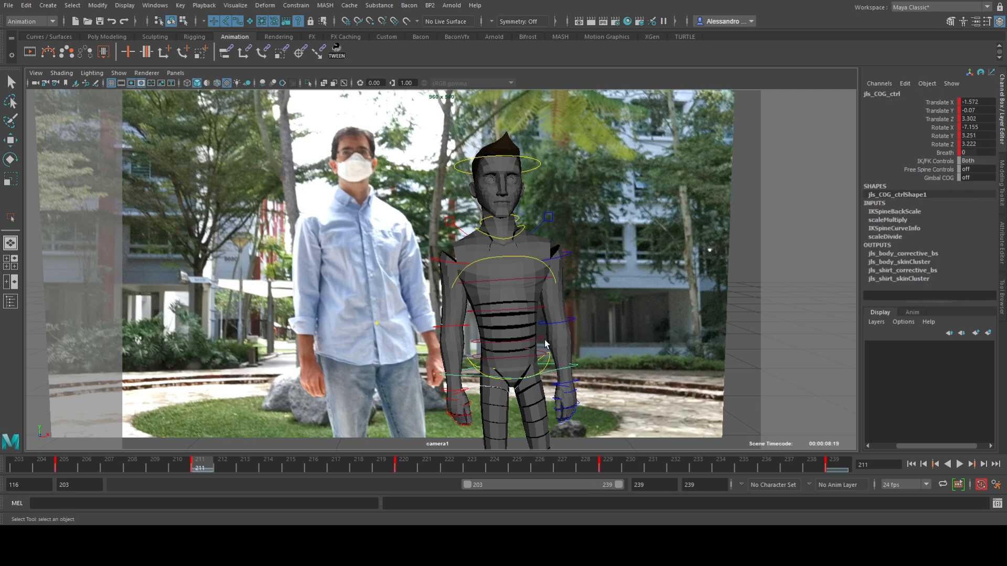
click(526, 256)
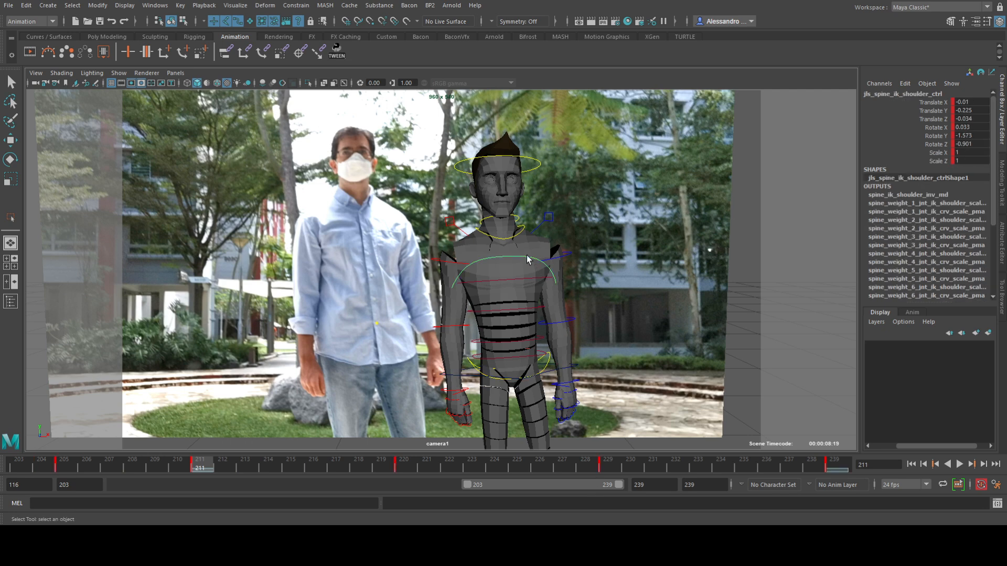
- Key the shoulder control at frame 221, rotating it to about 1.019, -2.201, -0.342 to match the actor
key(alt+v)
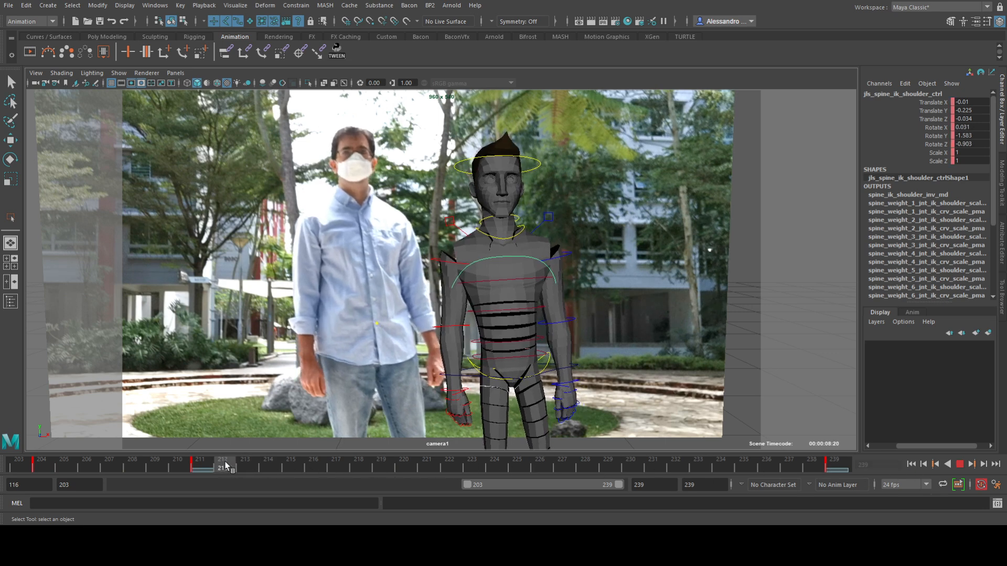
click(198, 457)
drag(210, 458, 421, 466)
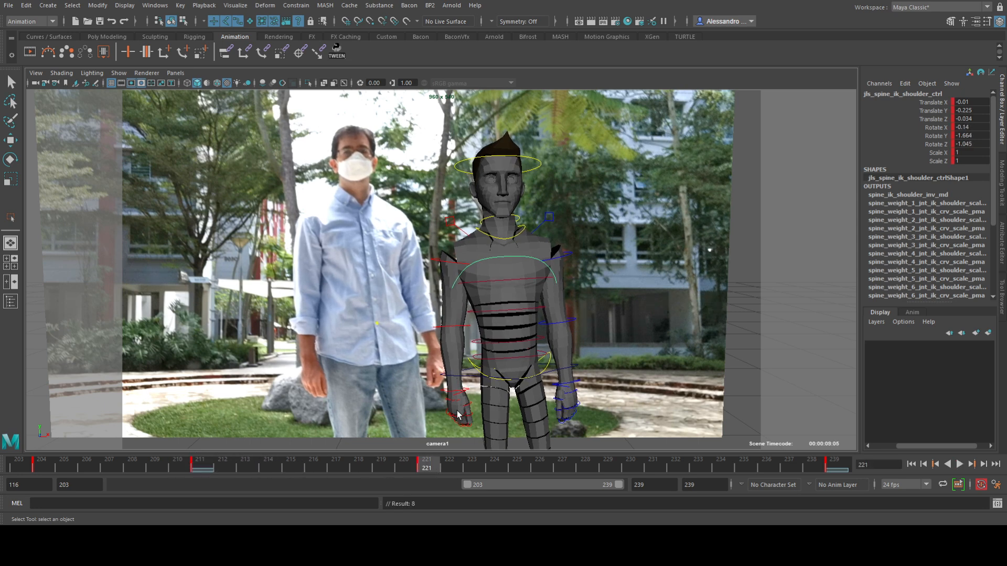
key(e)
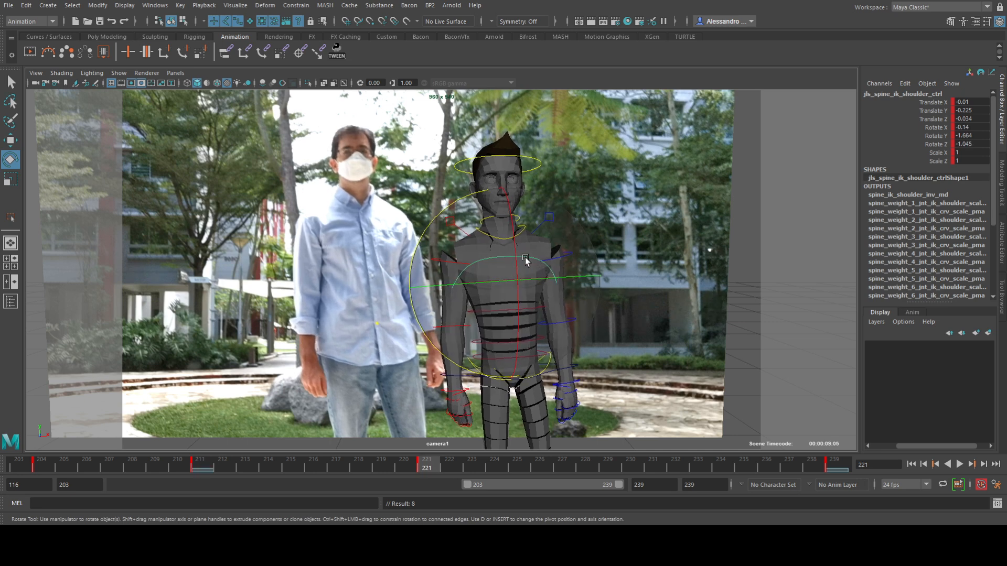
drag(518, 254, 502, 280)
drag(420, 245, 419, 247)
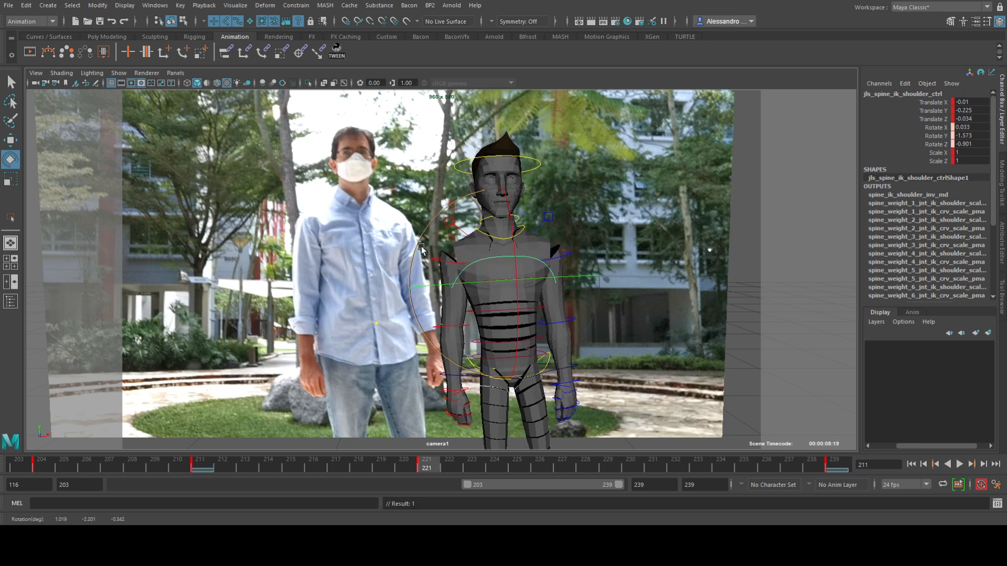
- Set the shoulder's Rotate Y to about -1.381 at frame 231 and play back the result
key(alt+v)
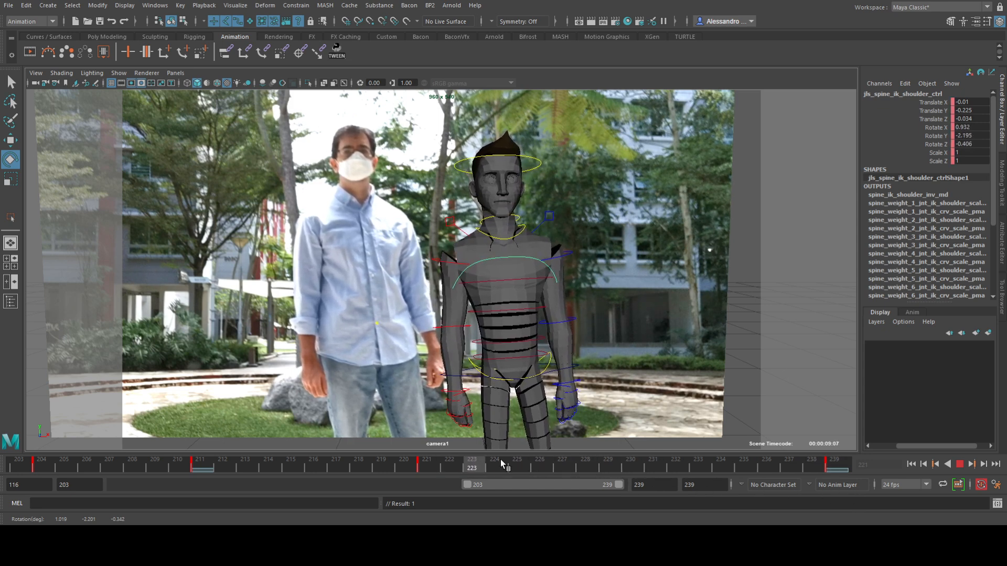
click(647, 472)
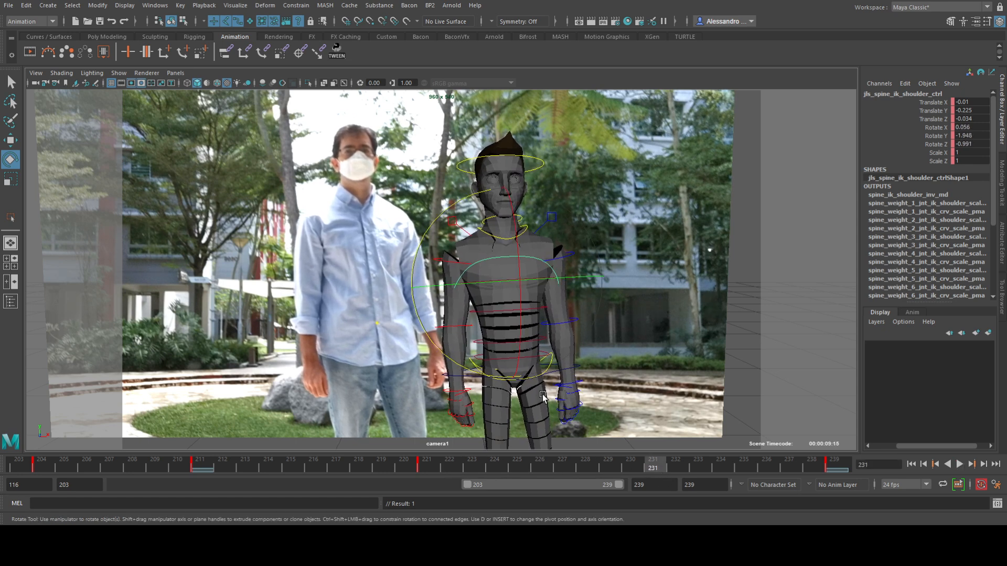
drag(478, 283, 479, 283)
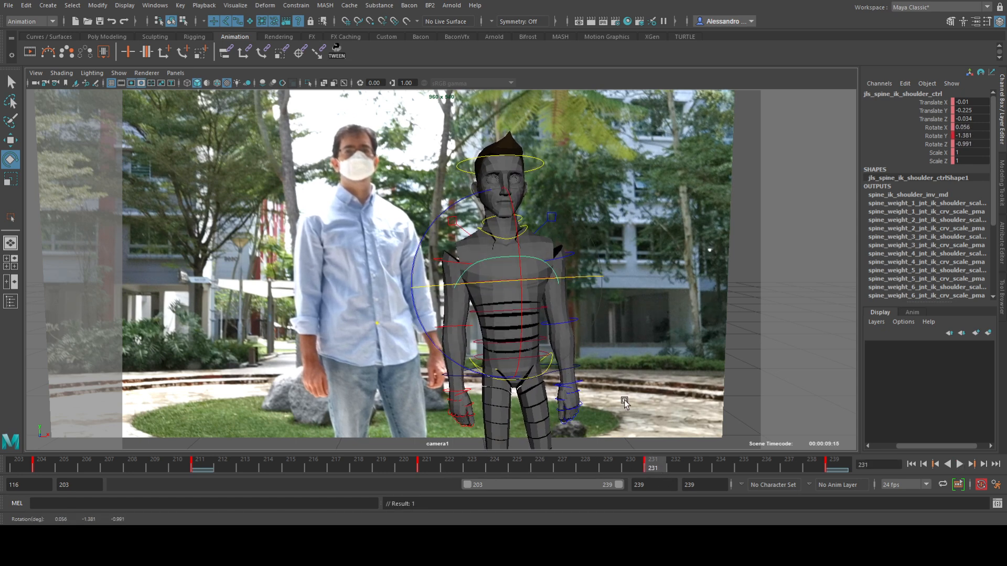
key(alt+v)
- Check the shoulder pose at frame 239 and nudge a Rotate Z key slightly lower on its curve
drag(783, 470, 854, 476)
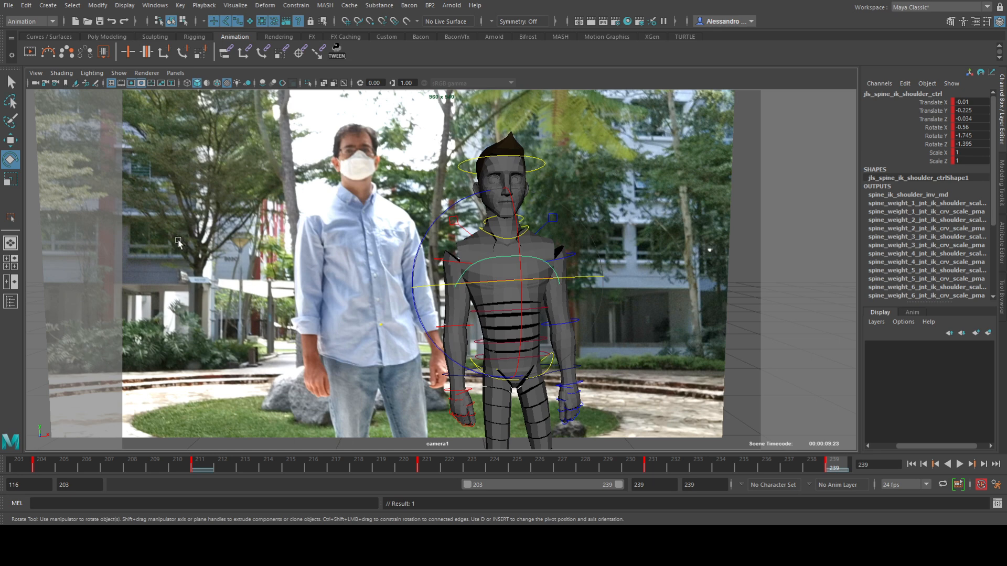
key(space)
scroll(294, 179, down, 3)
alt+middle_drag(295, 178, 223, 217)
drag(253, 213, 275, 259)
middle_drag(300, 217, 300, 225)
- Lower the shoulder's Rotate Y key at frame 231 by 0.161 and the key at frame 197 to -0.984
click(95, 168)
drag(333, 323, 334, 322)
middle_drag(333, 323, 331, 337)
drag(278, 313, 367, 401)
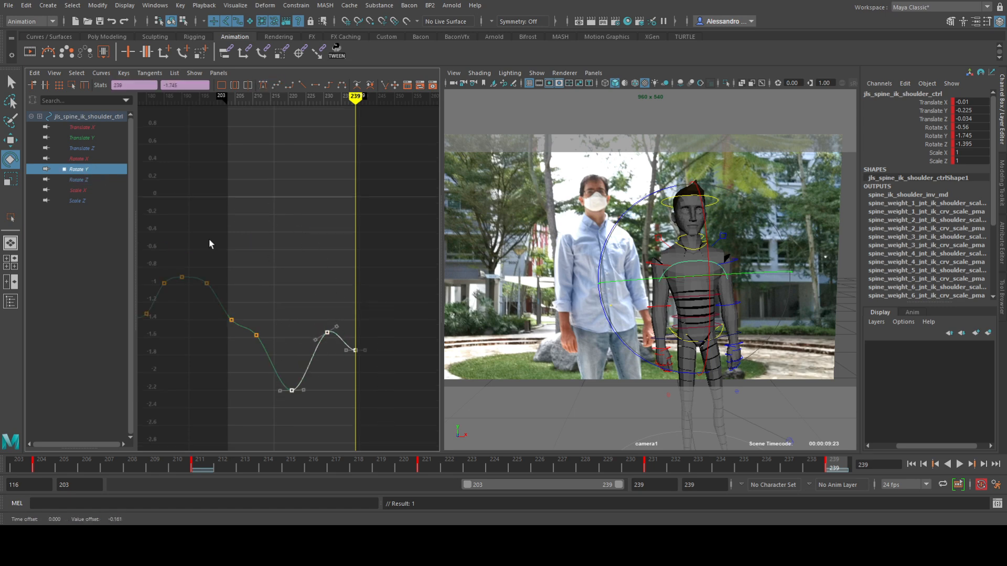
drag(225, 298, 226, 298)
middle_drag(226, 299, 218, 301)
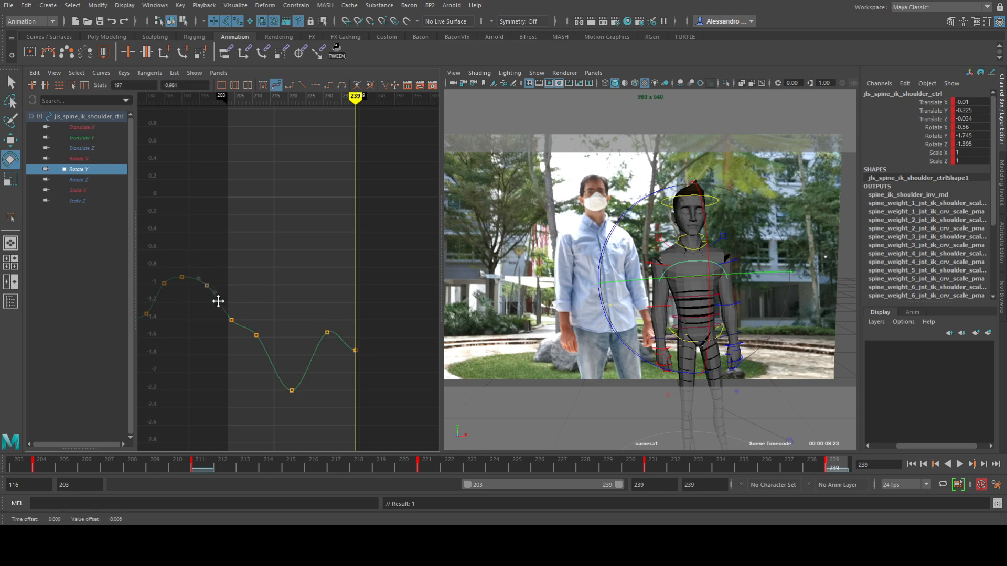
- Soften the shoulder's Rotate X curve by lowering the frame 221 key to 0.352 and raising the frame 239 key to -0.24
click(87, 159)
middle_drag(299, 218, 300, 257)
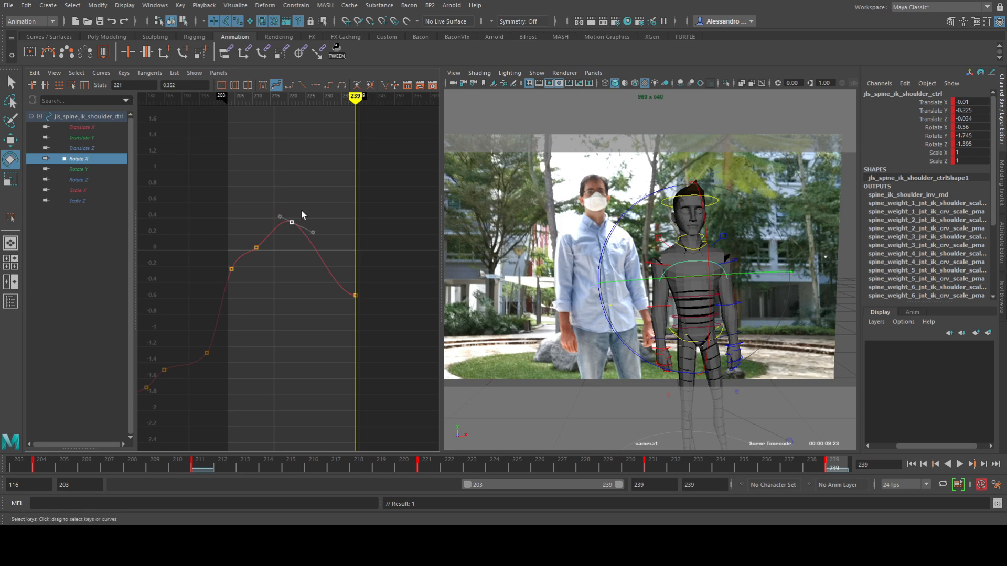
click(262, 86)
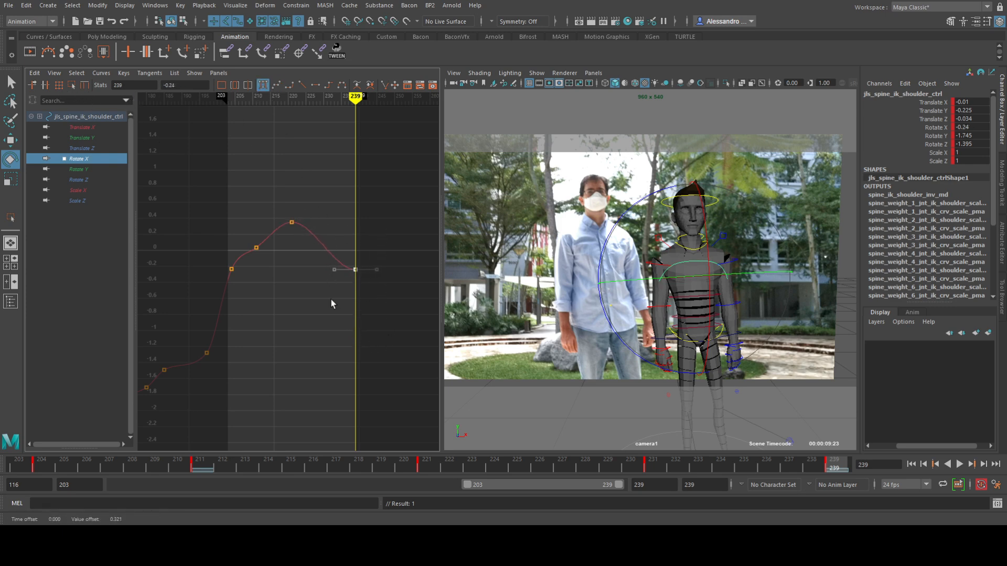
- Extend the playback range to frames 116–239 and play the whole animation with the rig's control curves hidden
key(space)
click(960, 465)
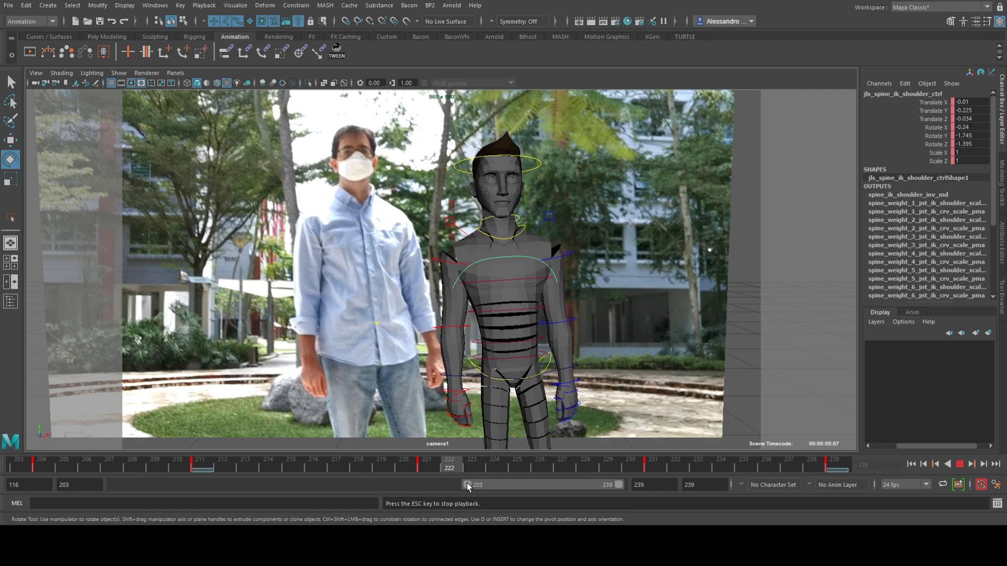
drag(467, 483, 2, 482)
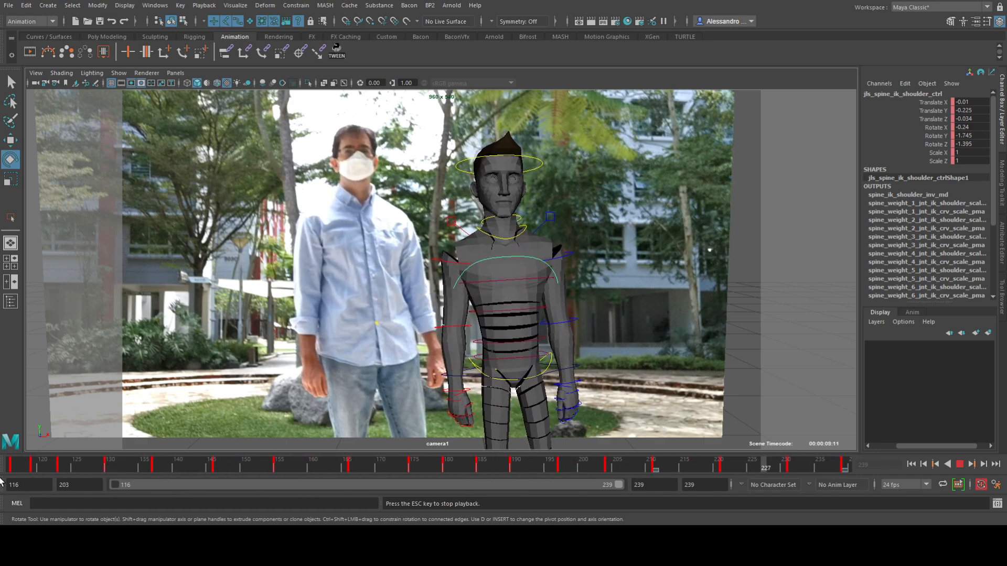
key(q)
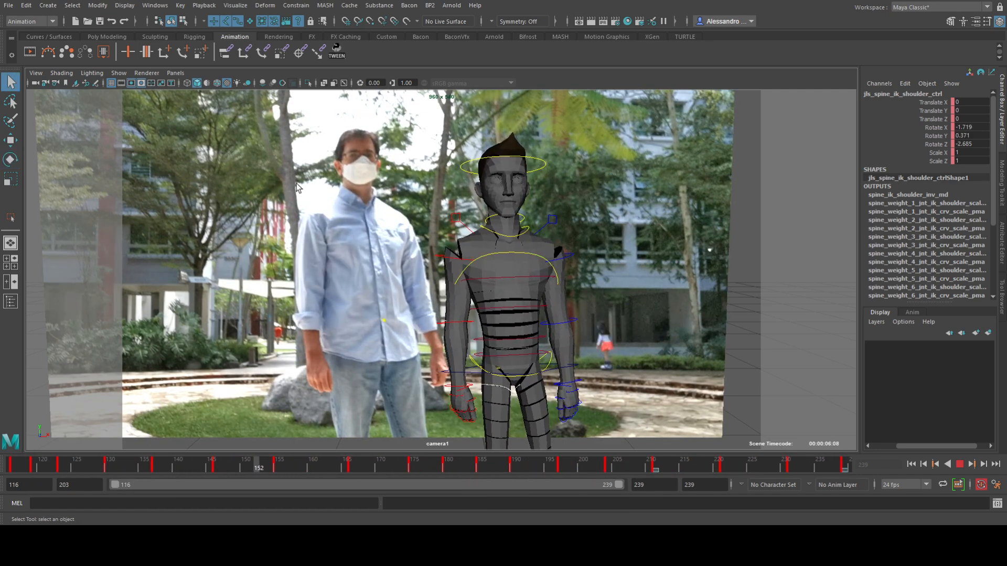
click(119, 74)
click(137, 124)
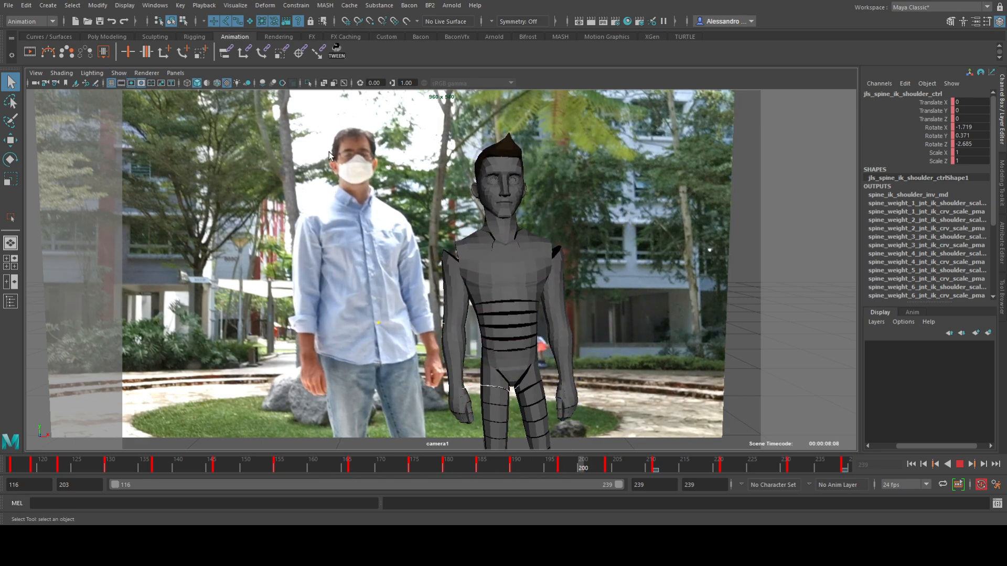
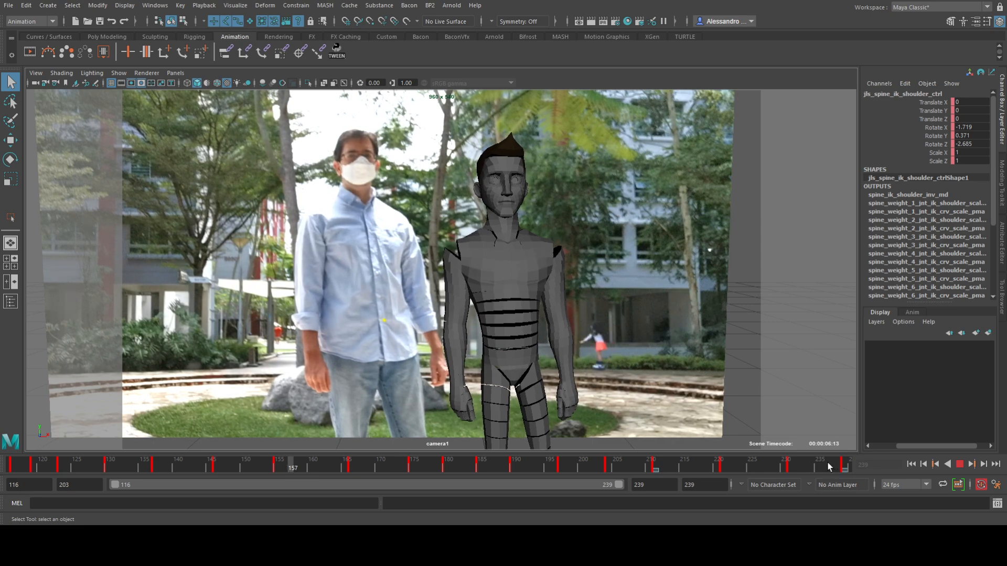
- Stop playback, show the rig's control curves again, and clear the teal markers from the timeline across frames 116–239
click(590, 329)
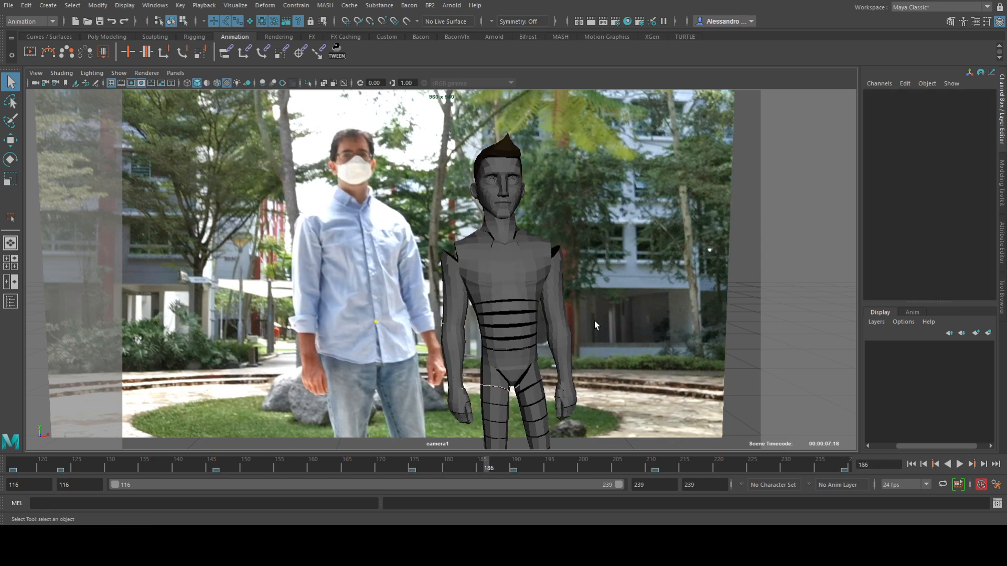
key(space)
key(space)
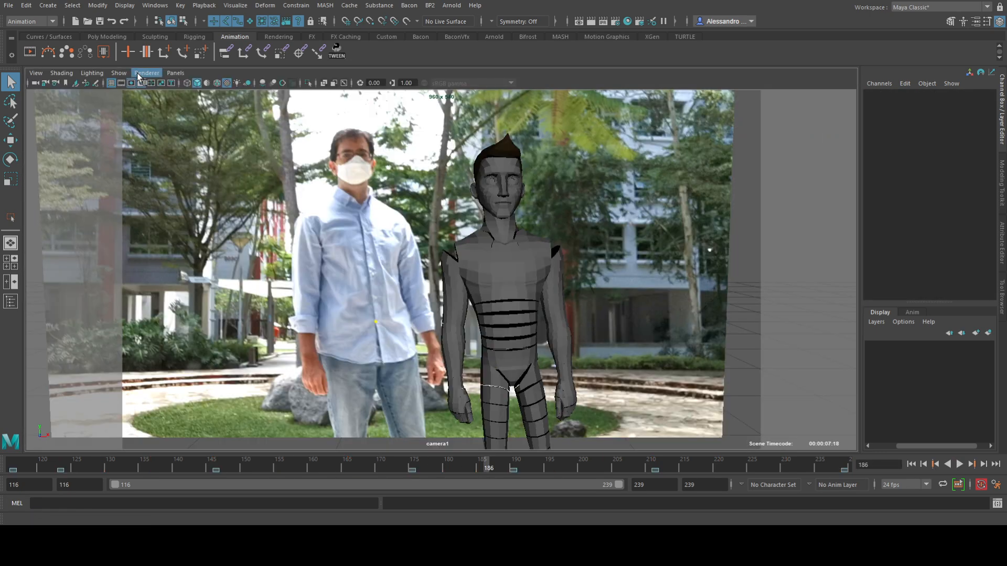
click(137, 136)
click(501, 240)
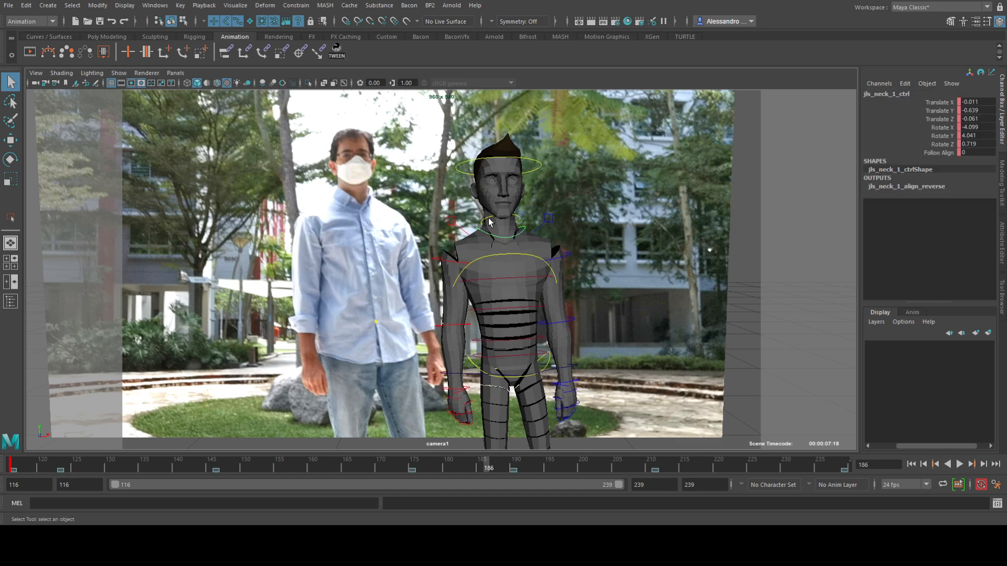
click(458, 166)
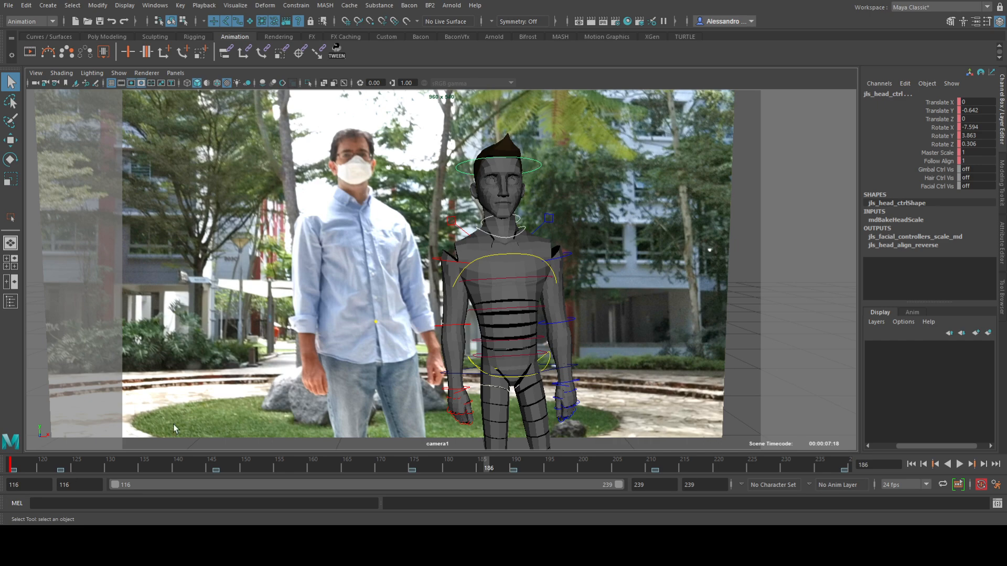
click(206, 391)
shift+drag(13, 468, 909, 471)
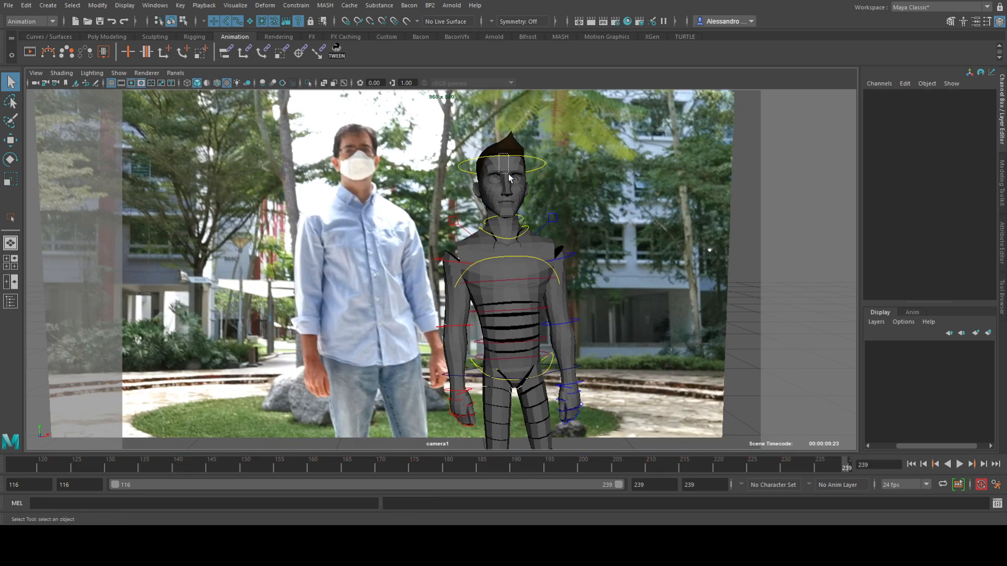
- Select the neck and head controls, frame the head closely at frame 116, and shorten the playback range to frames 116–159
click(519, 240)
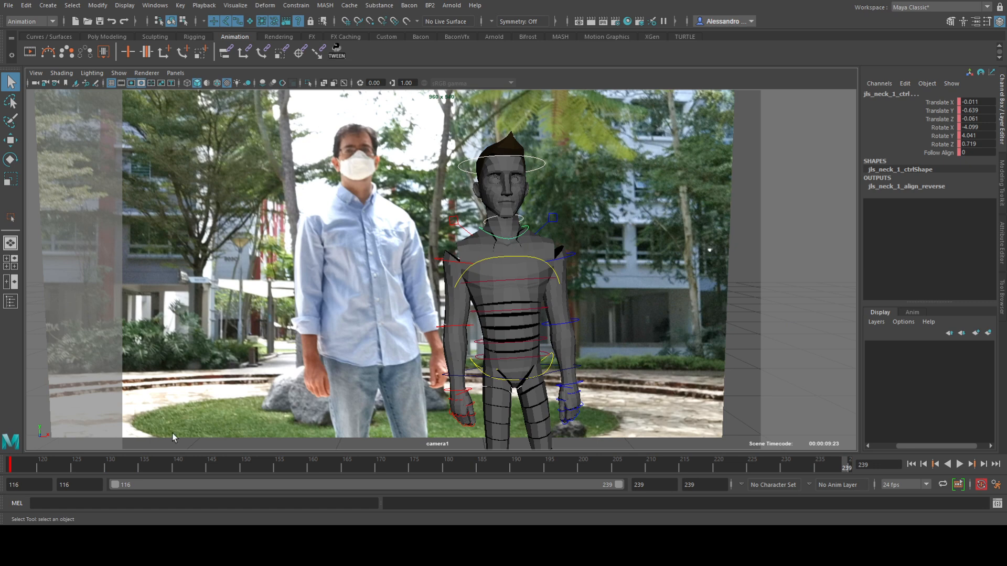
drag(34, 466, 1, 467)
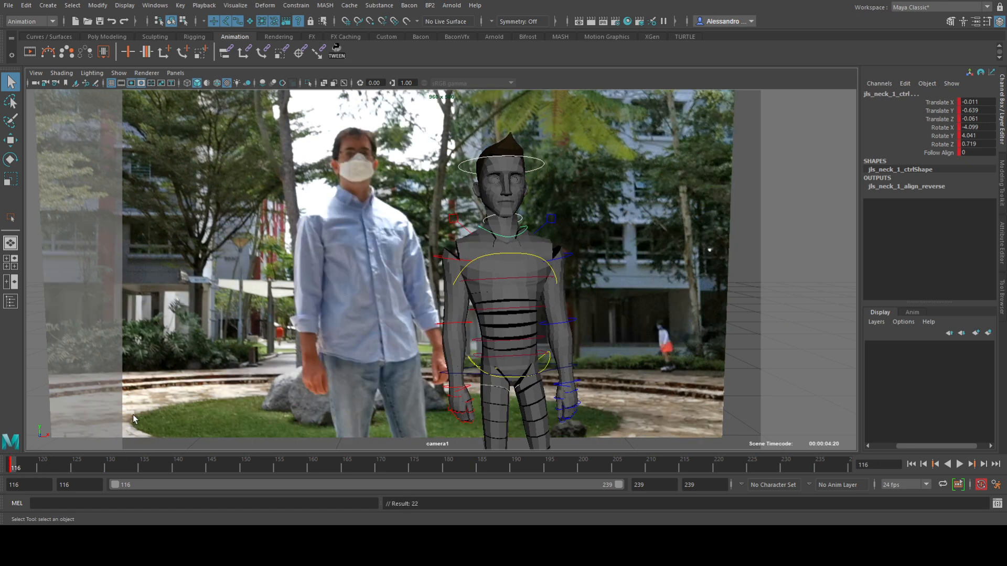
key(alt+v)
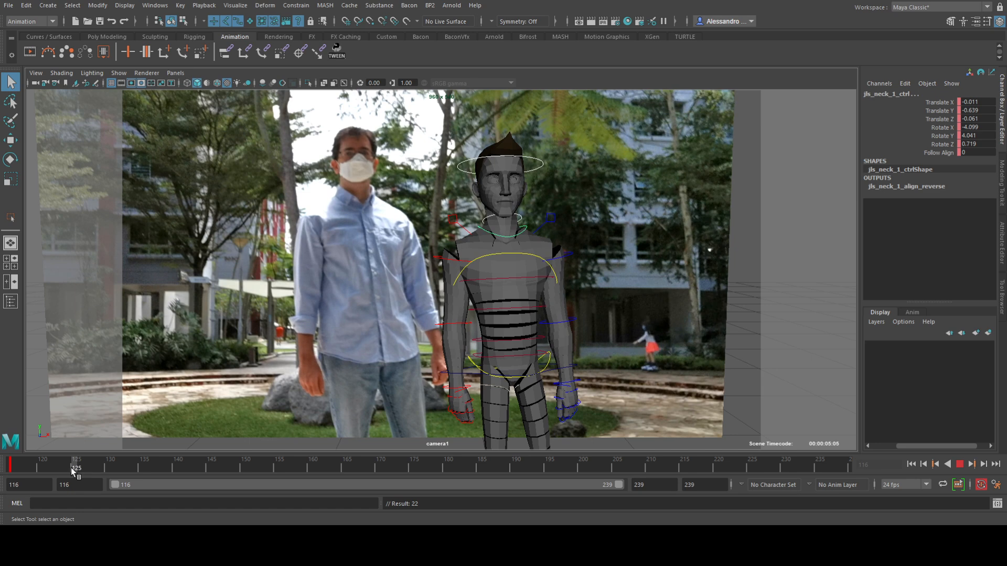
drag(83, 469, 0, 464)
key(backslash)
middle_drag(348, 305, 369, 401)
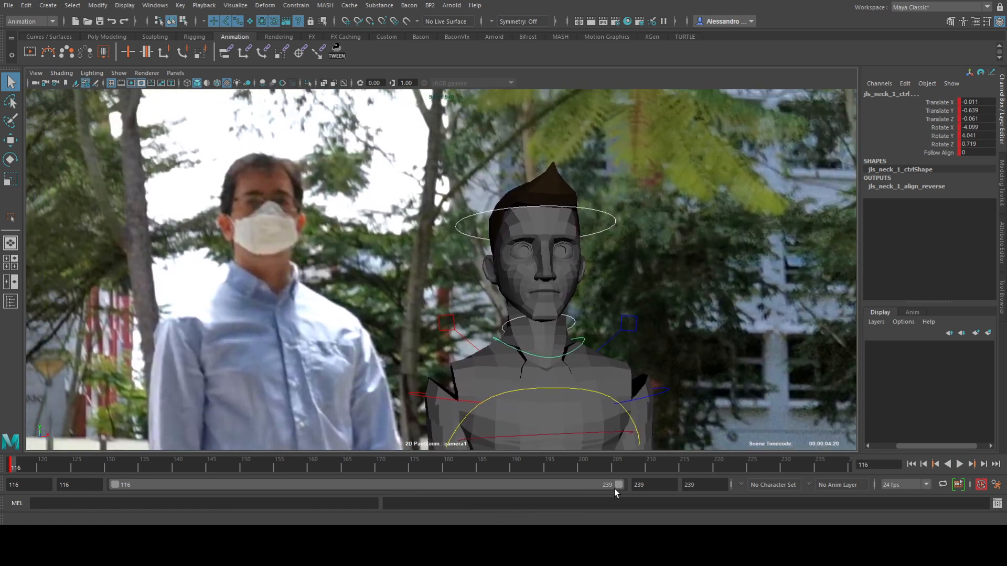
drag(618, 486, 296, 486)
key(alt+v)
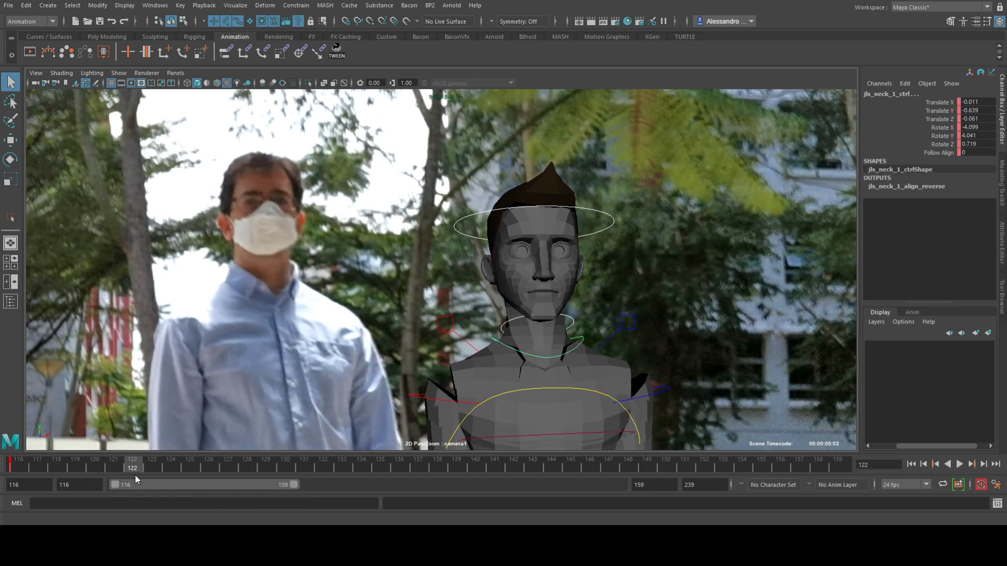
- At frame 122, rotate the neck and head controls together to Rotate X -3.447, Rotate Y 3.459 and Rotate Z 0.25
key(e)
drag(540, 341, 539, 344)
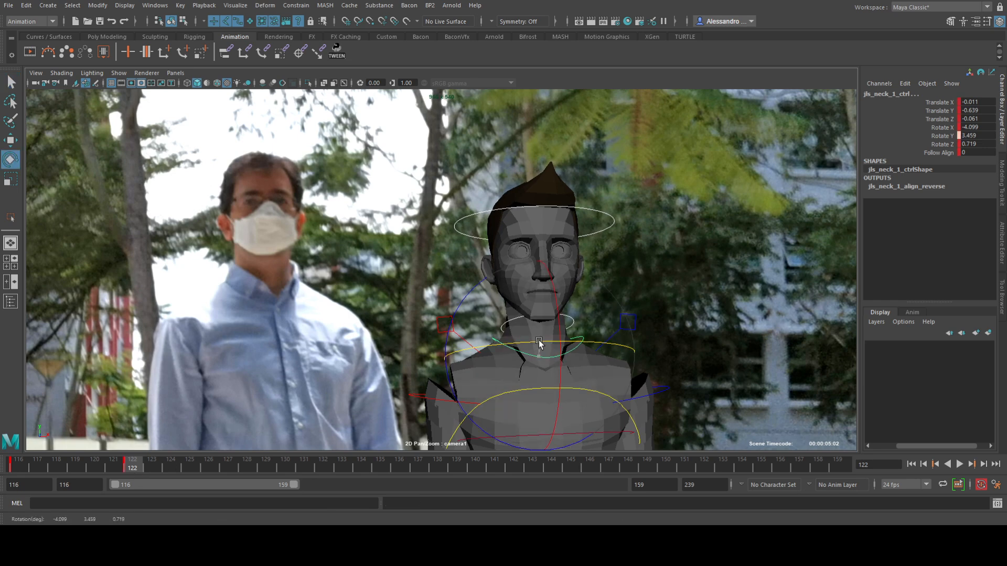
key(shift+e)
drag(458, 308, 458, 310)
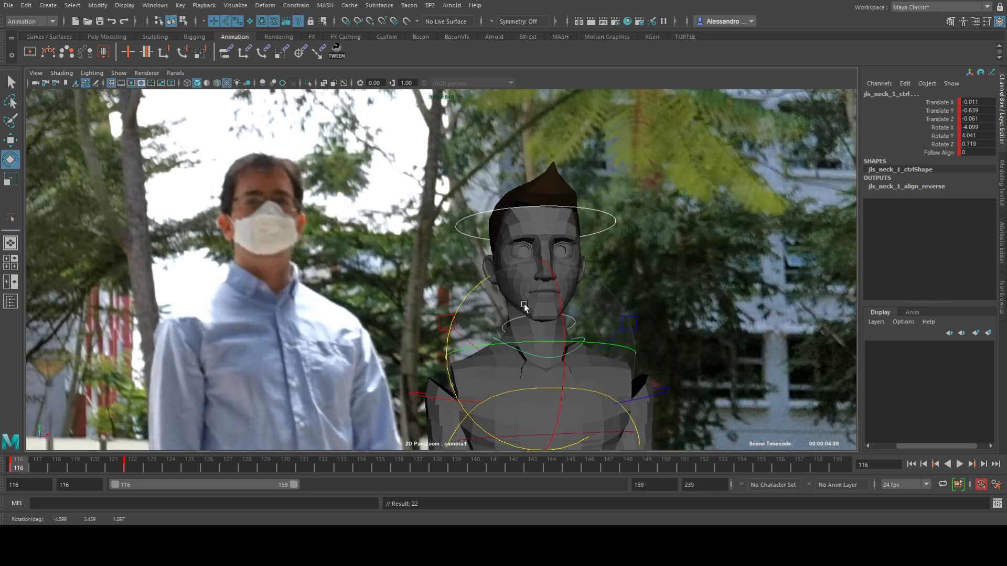
key(comma)
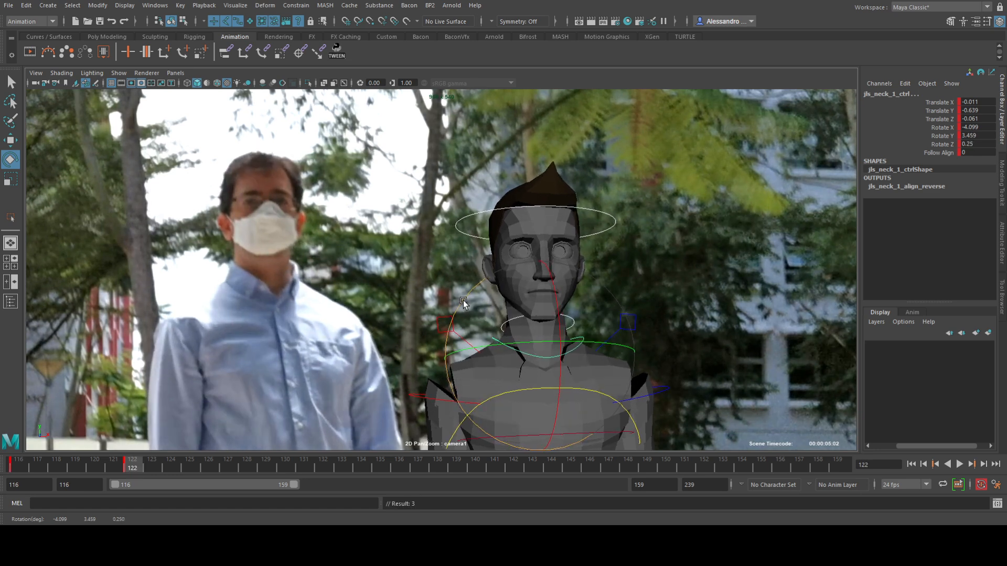
key(period)
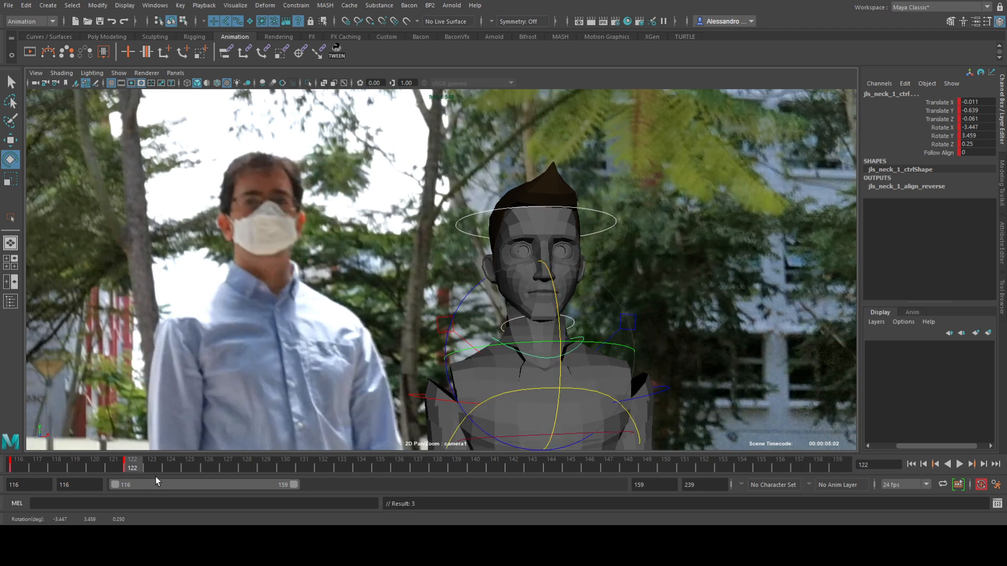
- Play on to frame 131 and set the neck and head controls' Rotate X to -2.551 there
key(alt+v)
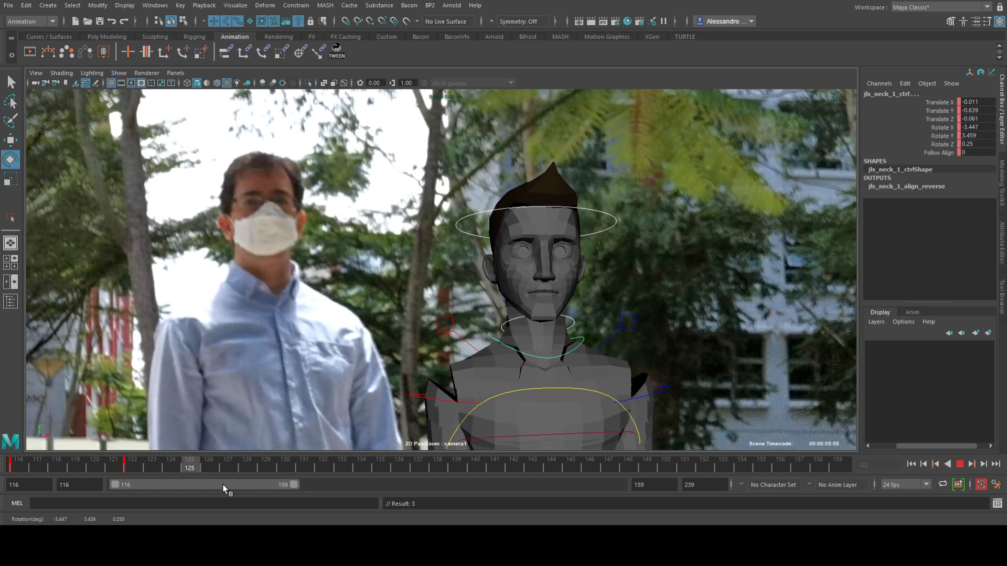
key(alt+v)
drag(554, 284, 557, 287)
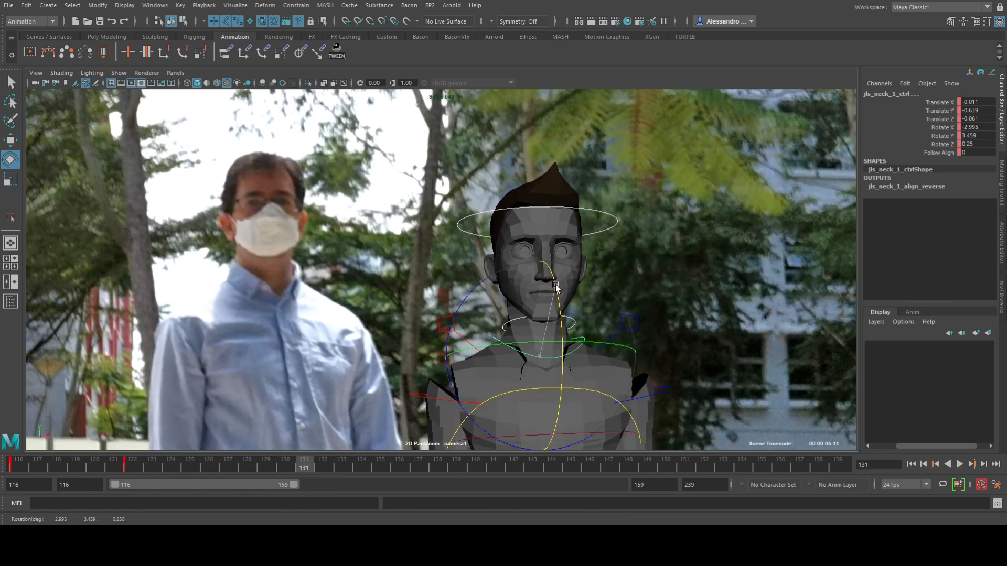
- At frame 139, key the neck and head controls at Rotate X -1.874, Rotate Y 3.751 and Rotate Z 0.25
key(alt+v)
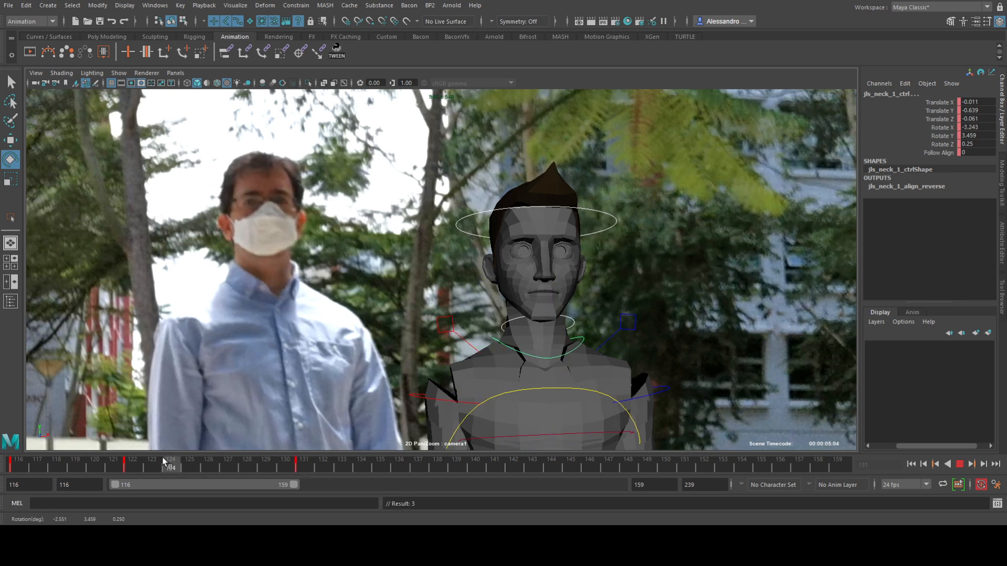
click(305, 467)
drag(327, 467, 456, 469)
drag(562, 297, 563, 300)
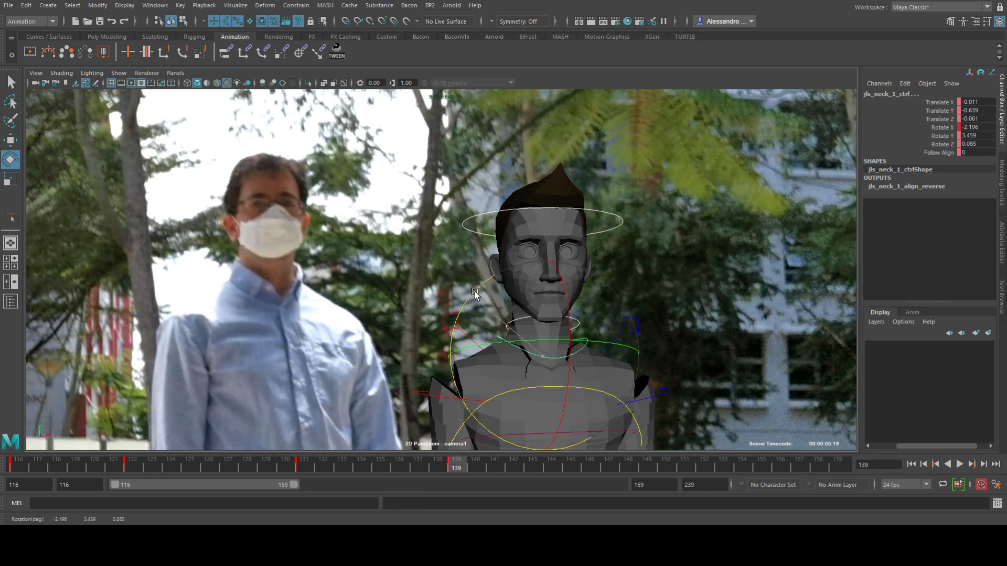
drag(465, 305, 463, 307)
key(.)
key(shift+e)
drag(571, 320, 570, 320)
- At frame 150, key the neck and head rotation at Rotate X -2.504 and Rotate Y 4.345, and play back the range
key(alt+v)
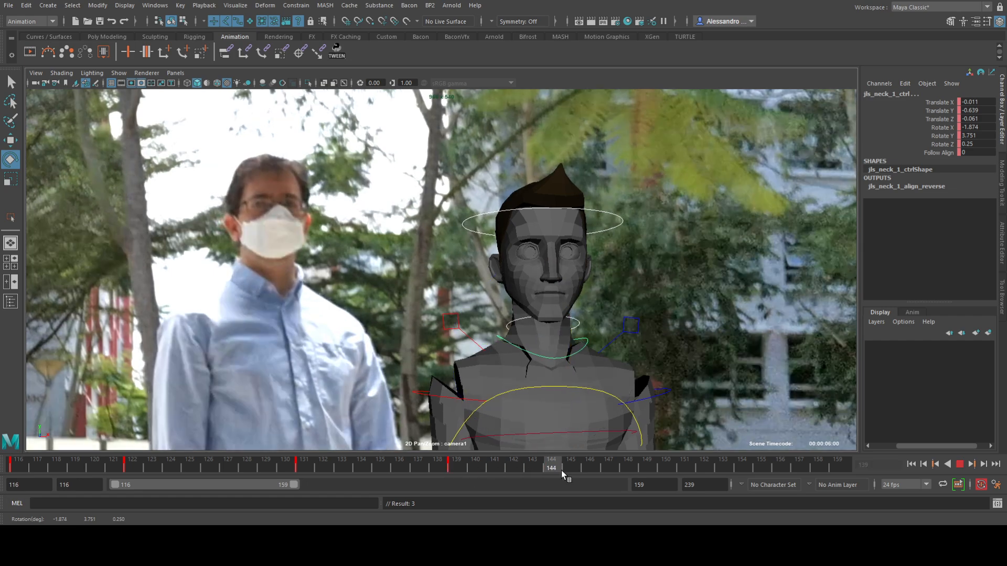
key(alt+v)
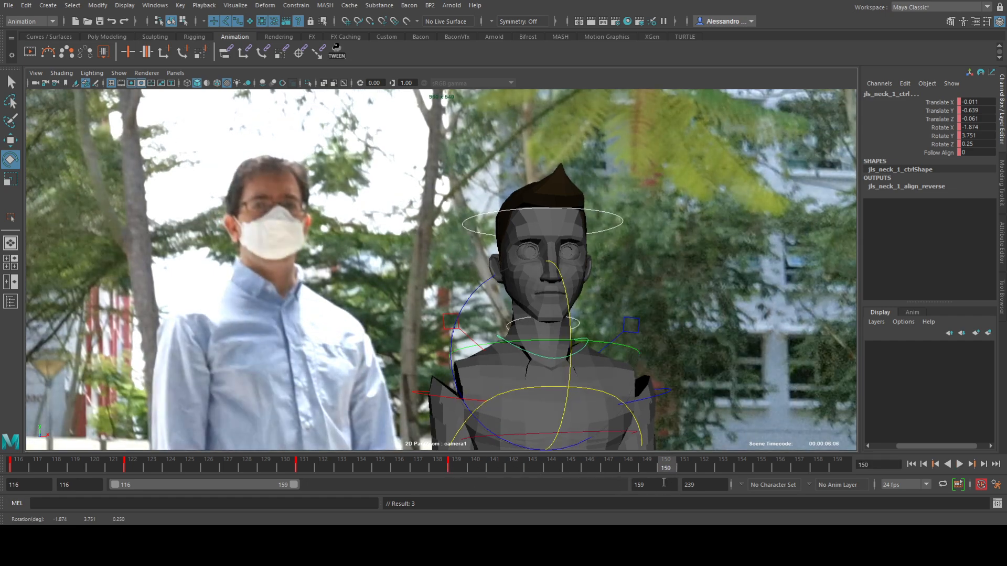
key(comma)
key(period)
key(comma)
key(period)
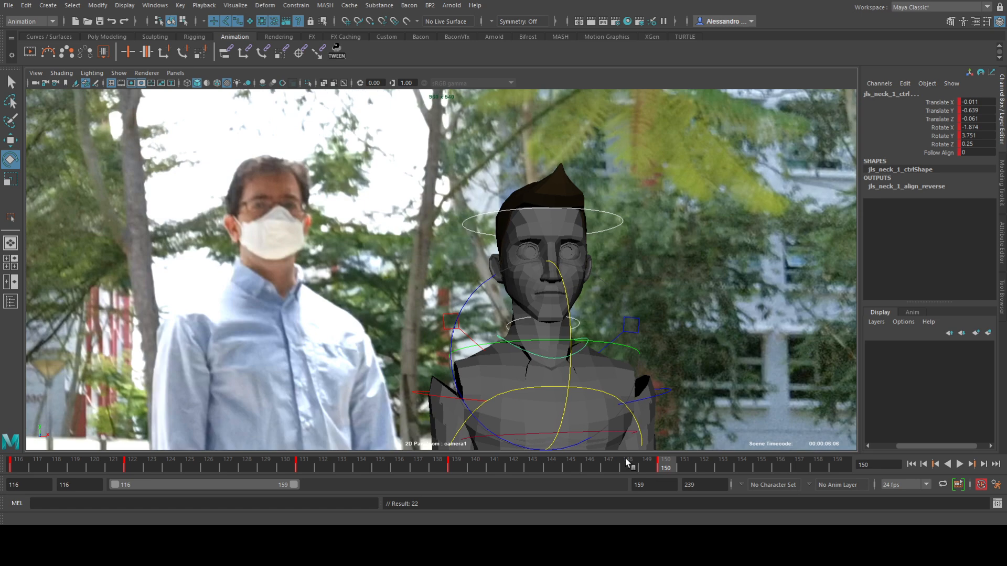
drag(559, 333, 568, 315)
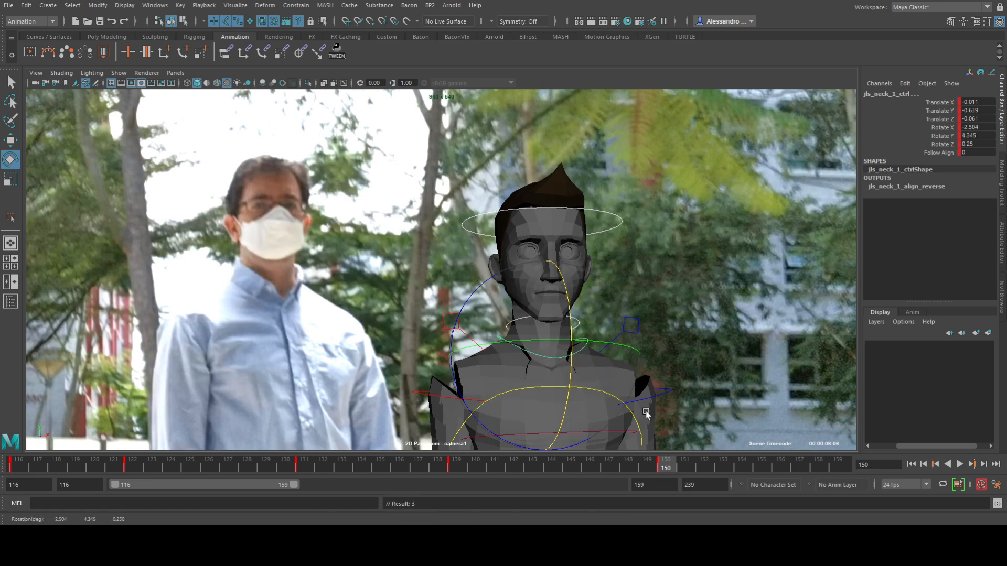
click(960, 465)
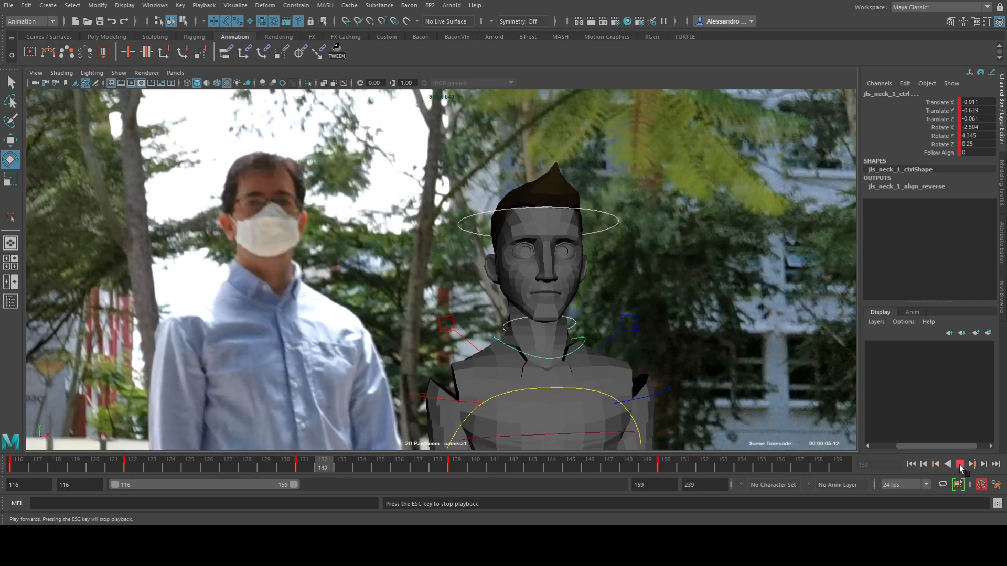
click(959, 466)
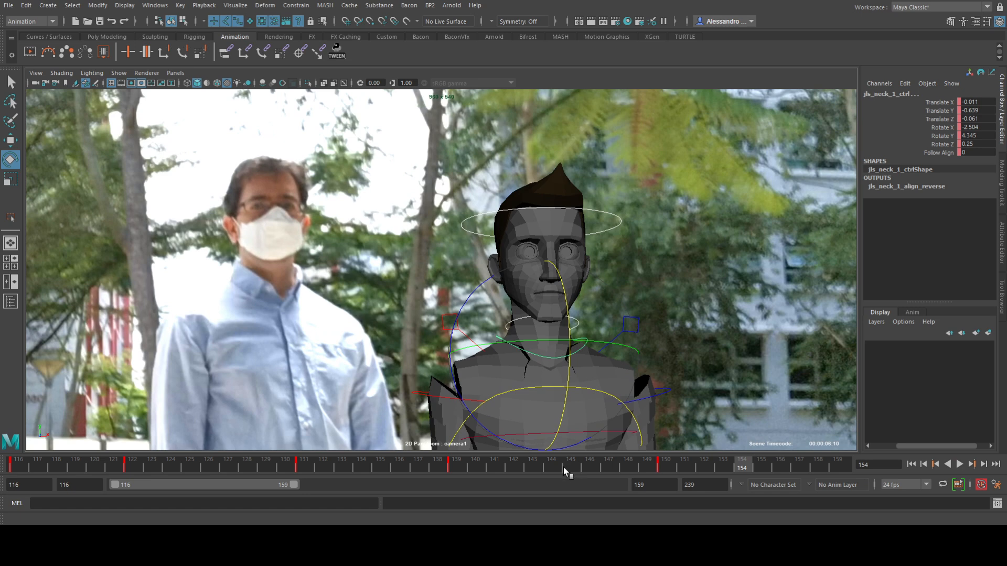
- Save the scene at frame 150 and shift the playback range to frames 150–193
click(664, 467)
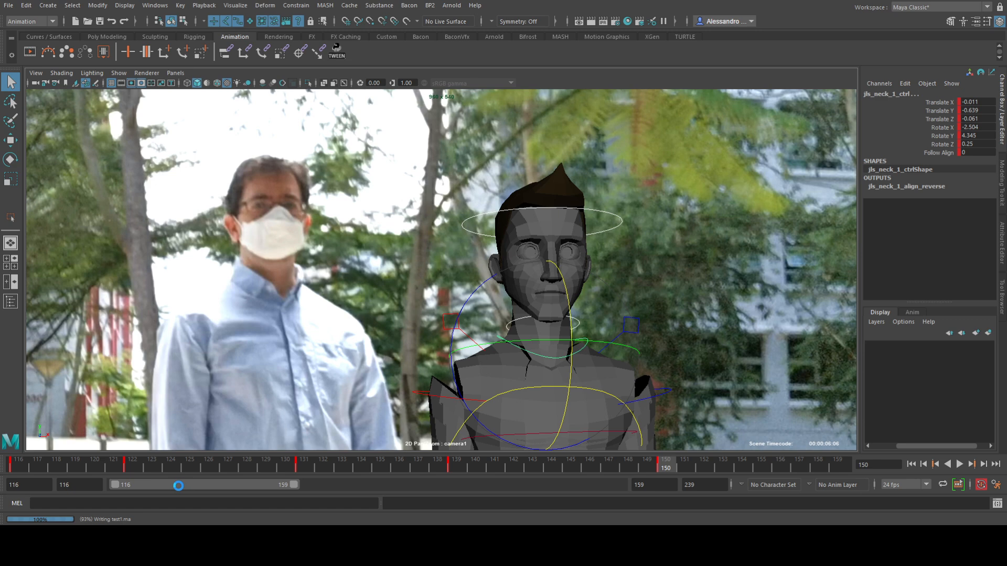
key(e)
drag(179, 486, 317, 502)
key(alt+v)
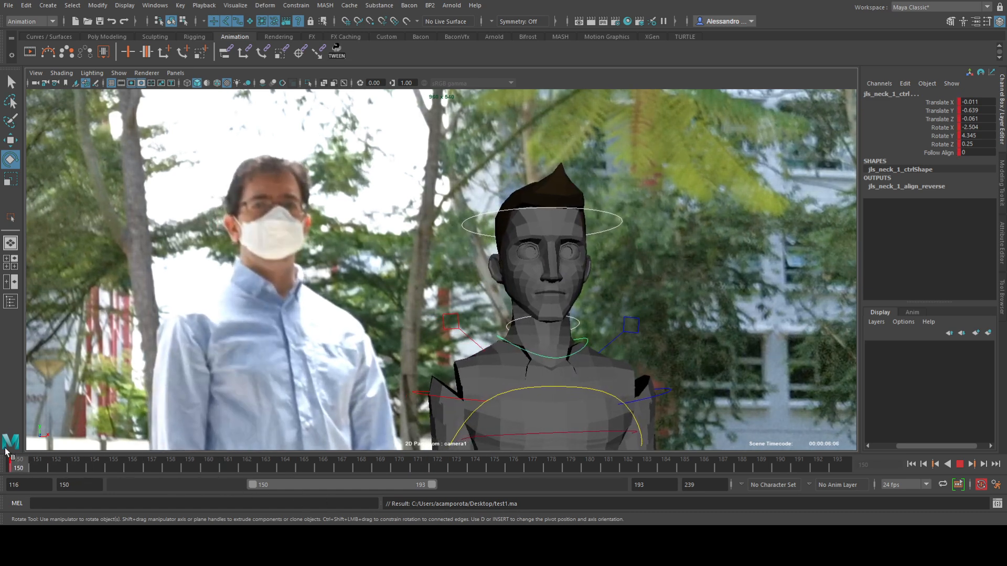
- At frame 155, rotate the neck and head controls to Rotate X -1.839 and Rotate Y 3.456
key(alt+v)
drag(526, 355, 523, 343)
drag(564, 313, 564, 314)
key(alt+v)
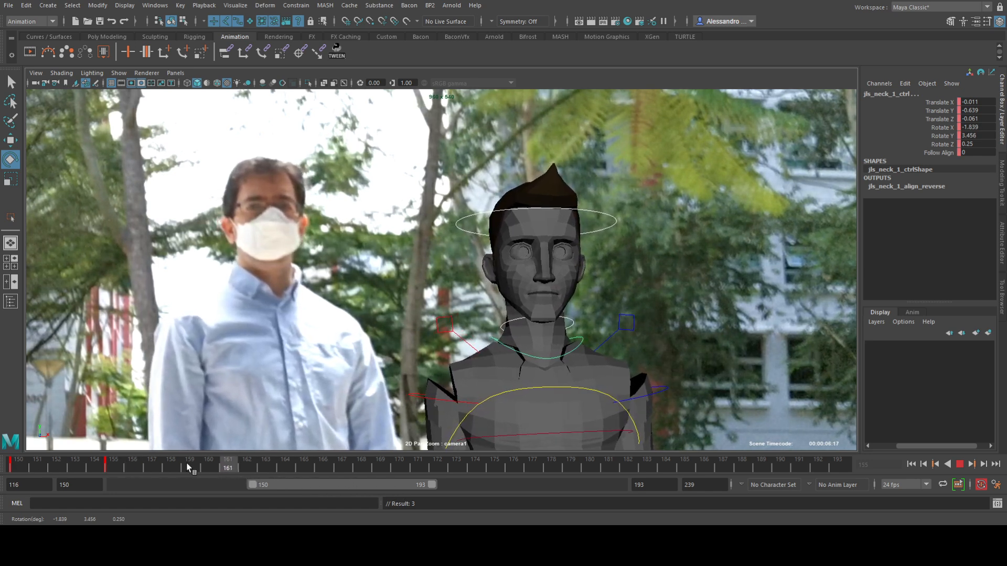
- Set the neck and head controls' Rotate Y to 2.535 and Rotate Z to 1.091 at frame 175, and Rotate X to -0.641 at frame 164
key(alt+v)
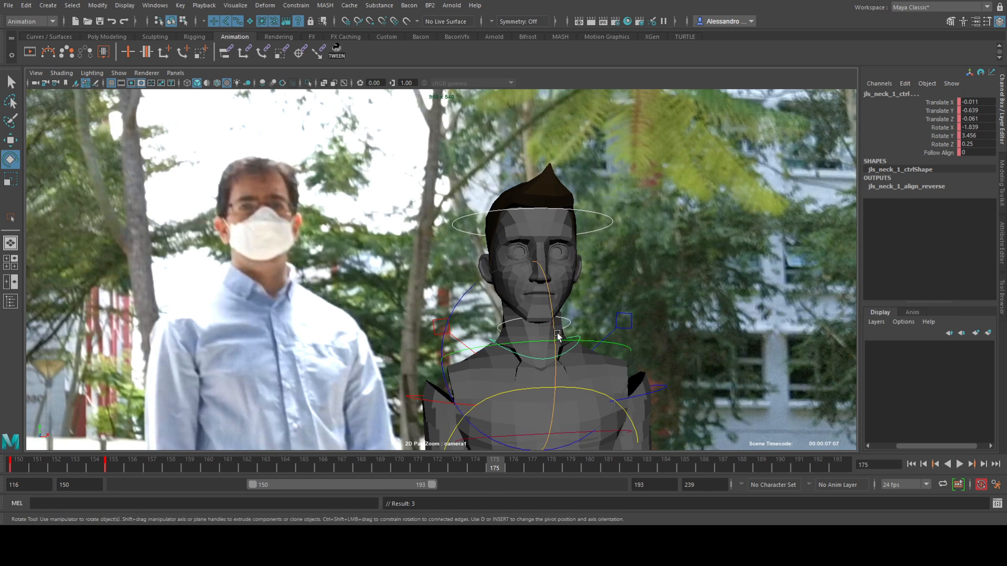
drag(468, 291, 461, 302)
drag(176, 466, 288, 468)
drag(546, 296, 553, 297)
- Key the neck and head controls at frame 185 with Rotate X -0.933 and Rotate Y 2.244, and play back the range
key(alt+v)
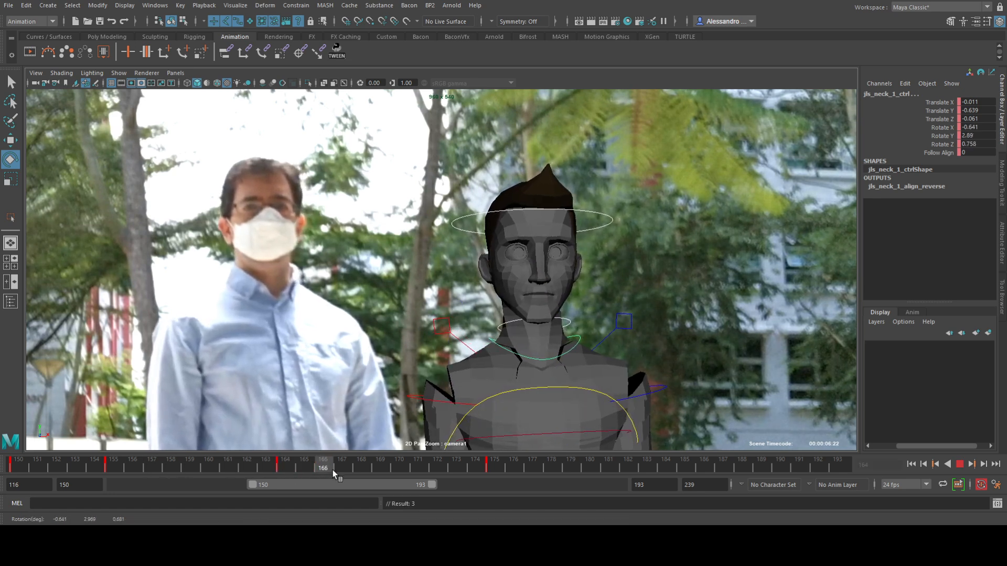
key(alt+v)
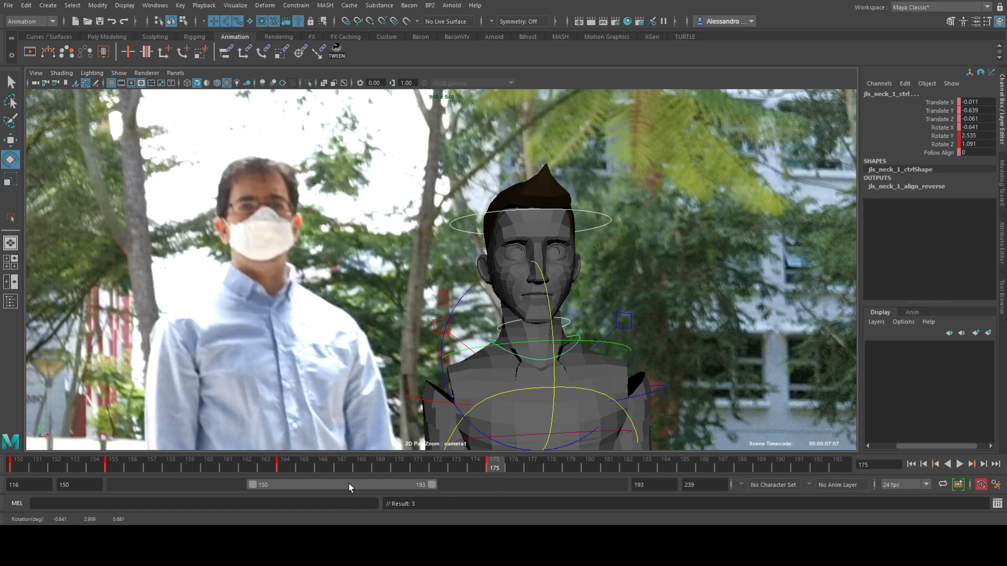
key(alt+v)
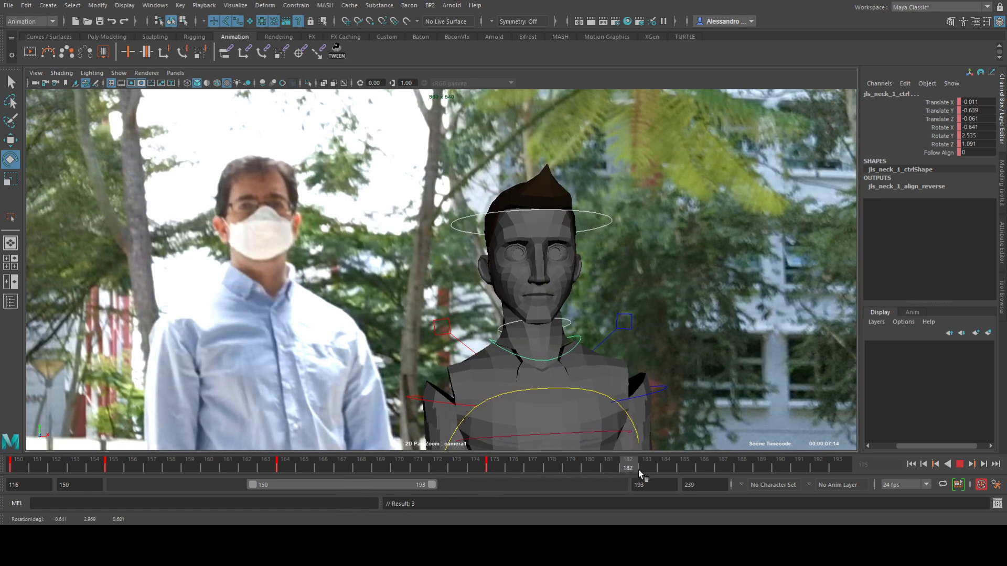
key(alt+v)
drag(554, 361, 537, 352)
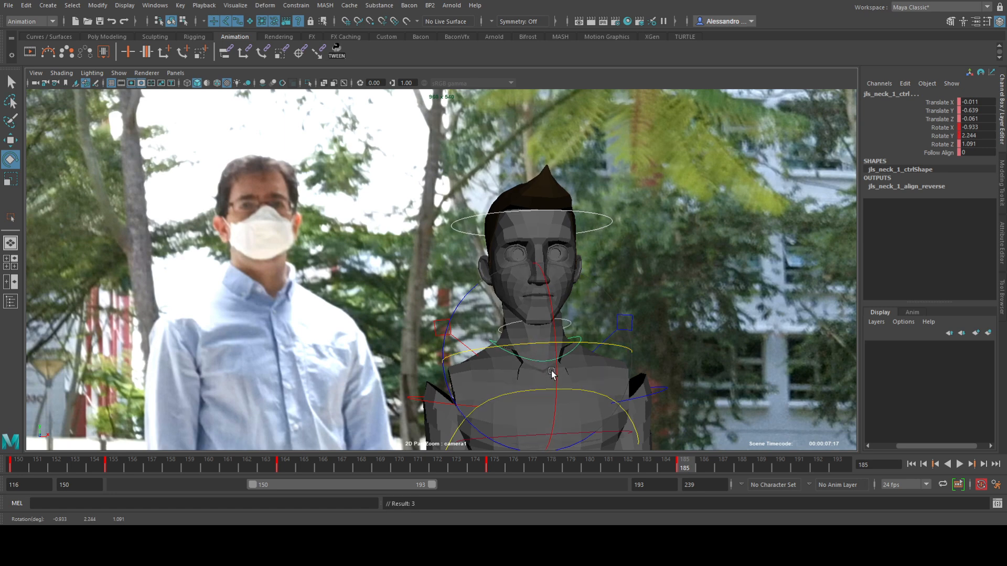
key(s)
click(960, 465)
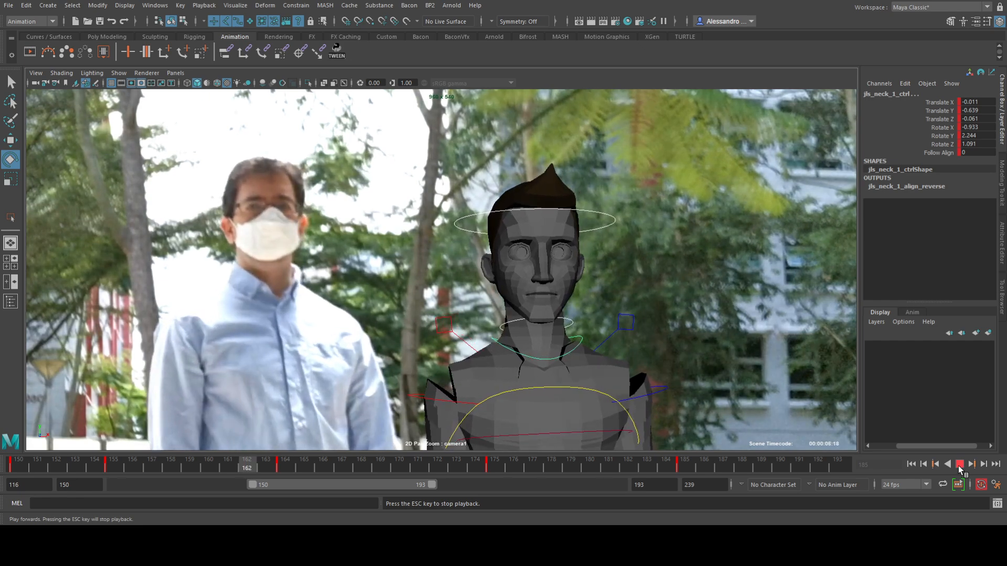
click(960, 465)
- Select only the head control, compare its pose across the keys, and set its Rotate Z to 0.316 at frame 175
click(624, 231)
key(comma)
key(comma)
key(comma)
key(period)
key(period)
key(comma)
key(period)
key(period)
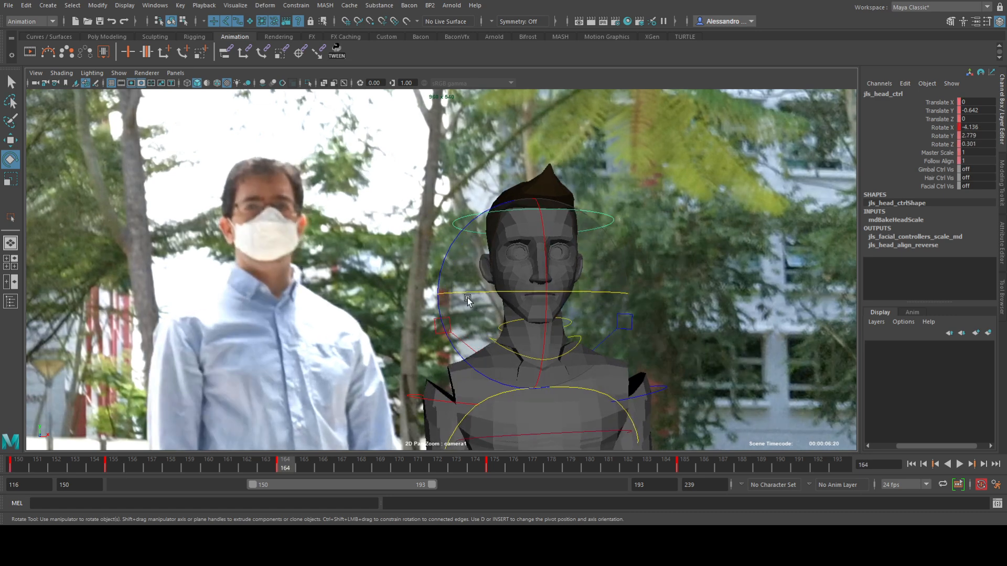
drag(443, 281, 441, 276)
key(period)
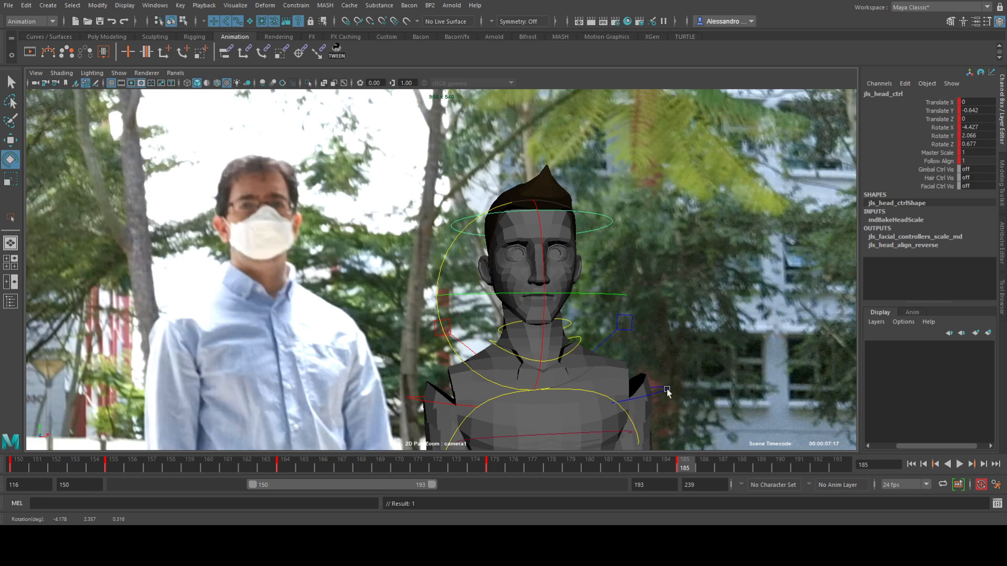
- Reselect the neck and head controls at frame 185 and shift the playback range to frames 174–217
click(961, 465)
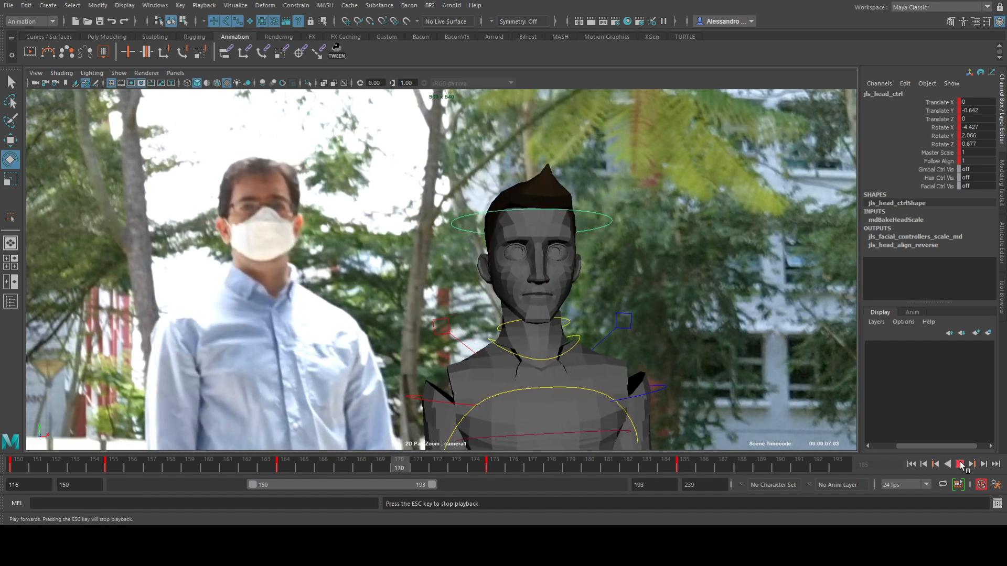
key(Escape)
key(q)
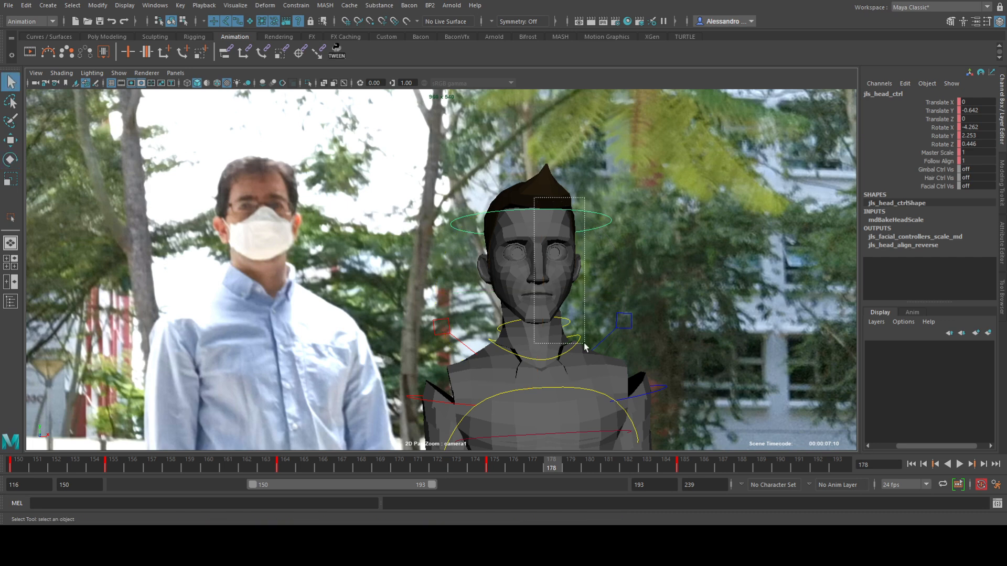
drag(585, 346, 585, 347)
drag(574, 461, 683, 472)
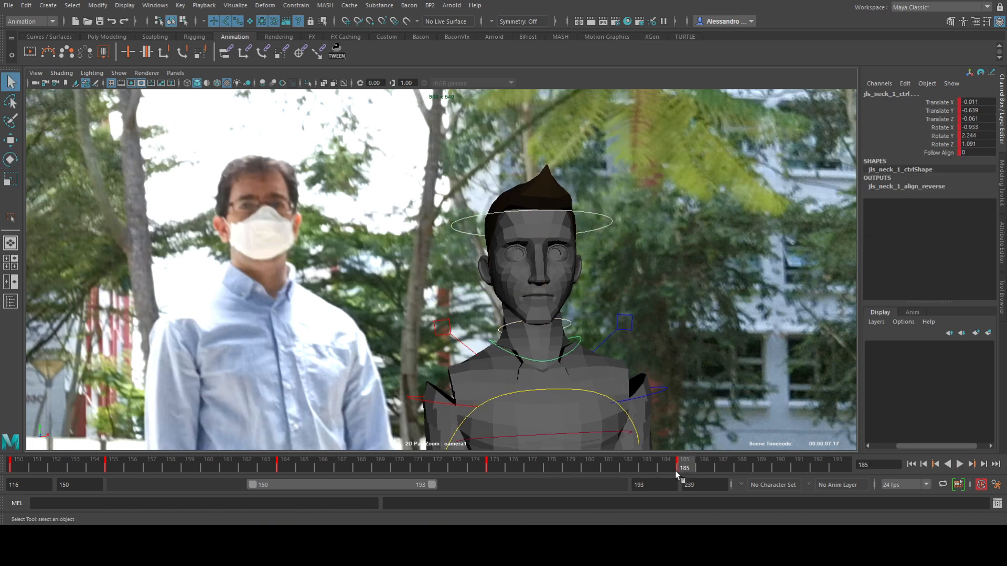
drag(395, 484, 493, 488)
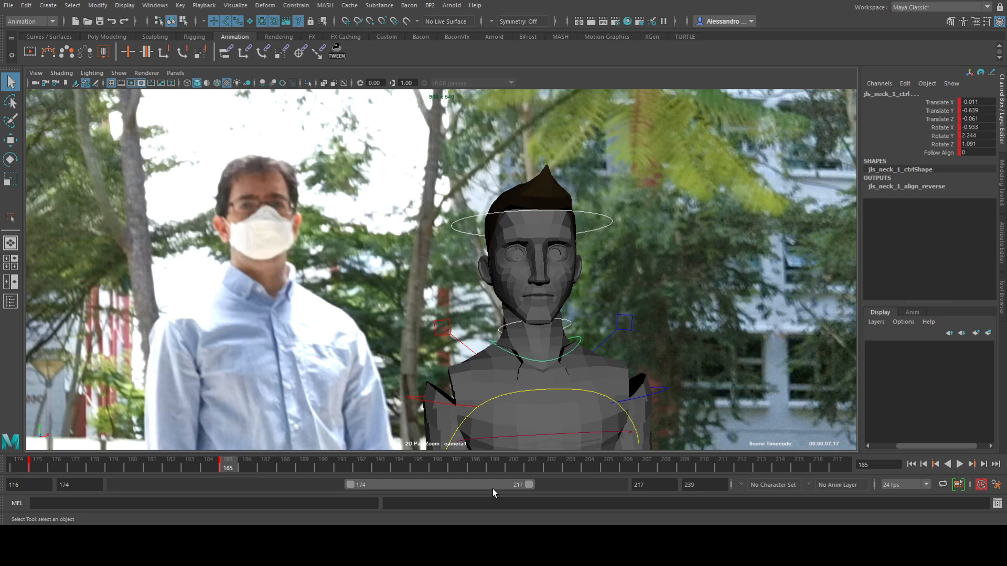
drag(257, 472, 232, 463)
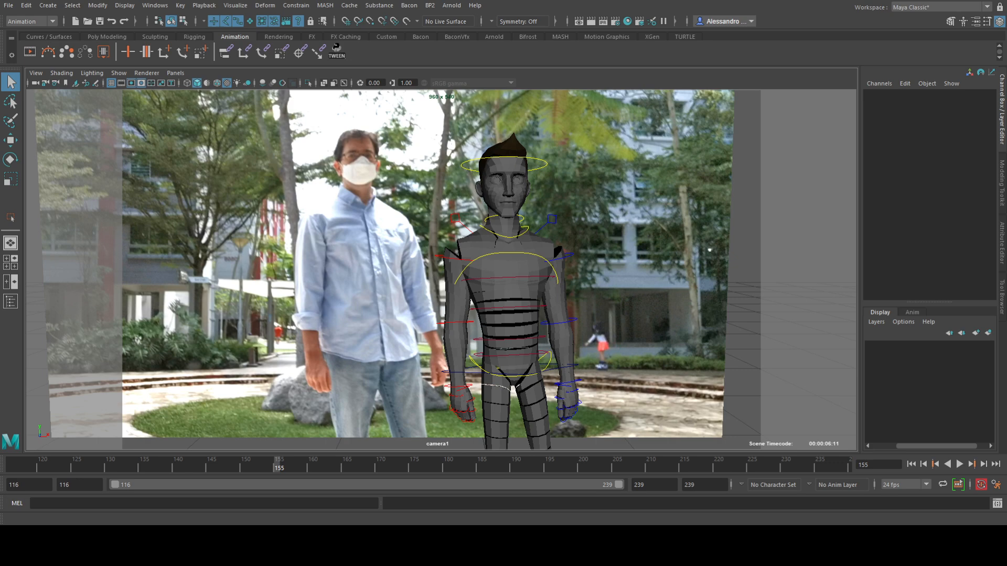
- Set the right upper arm FK control's Rotate Y to 0.061 at frame 125
drag(58, 469, 238, 465)
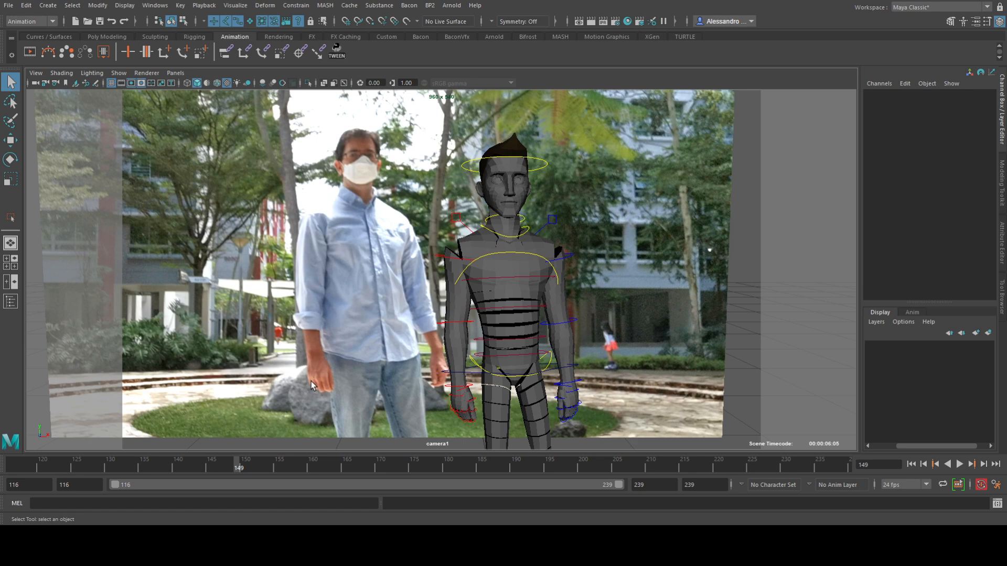
drag(83, 465, 9, 467)
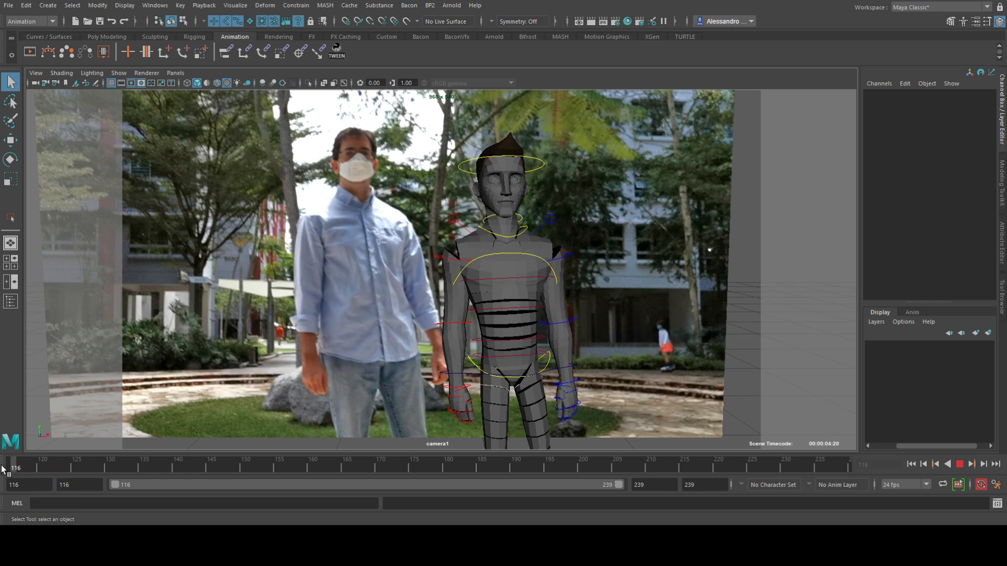
click(454, 264)
key(alt+v)
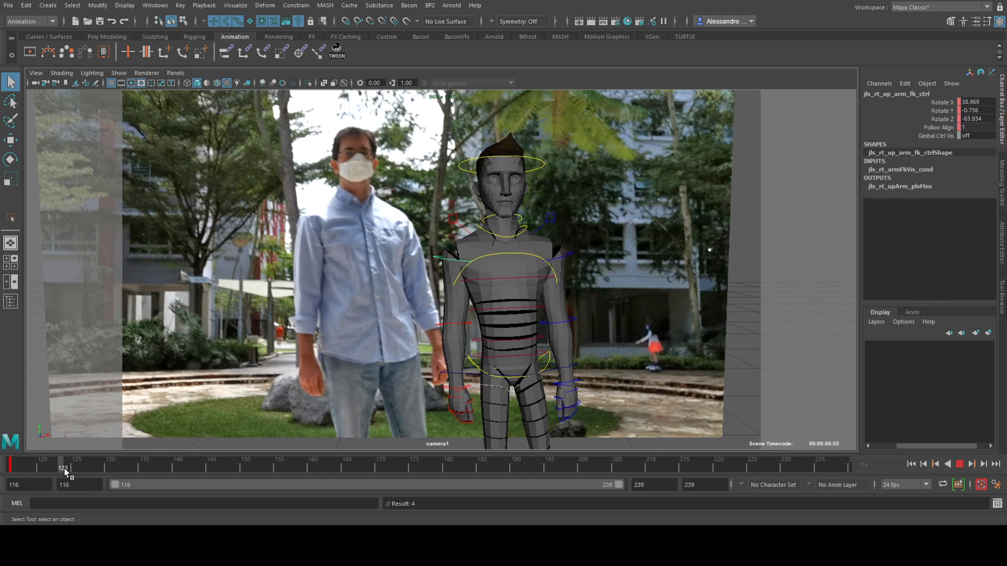
key(e)
drag(506, 328, 505, 326)
key(alt+v)
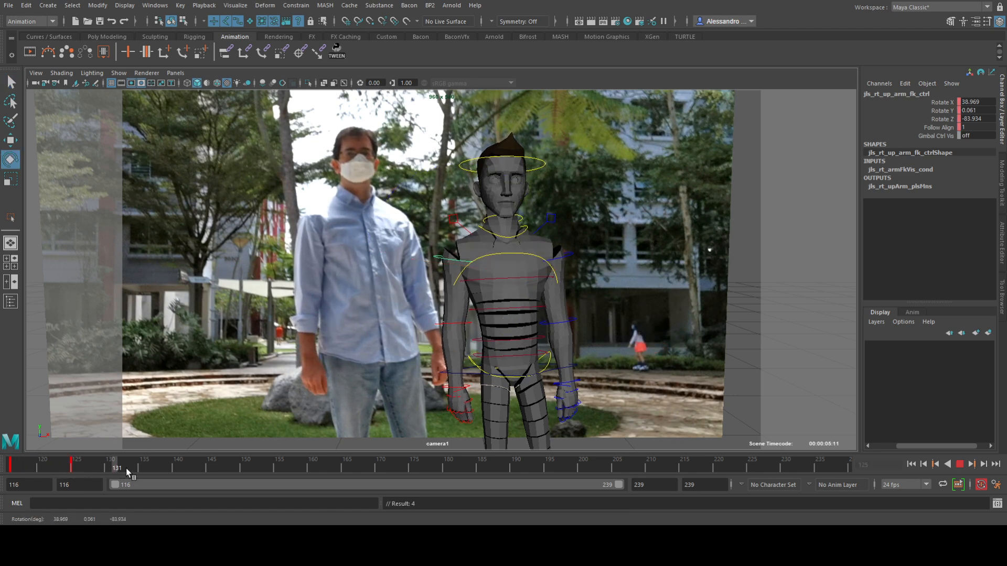
- Key the right upper arm FK control at frame 148 with Rotate X 38.053, Rotate Y -6.251 and Rotate Z -82.057, and compare its keys
key(alt+v)
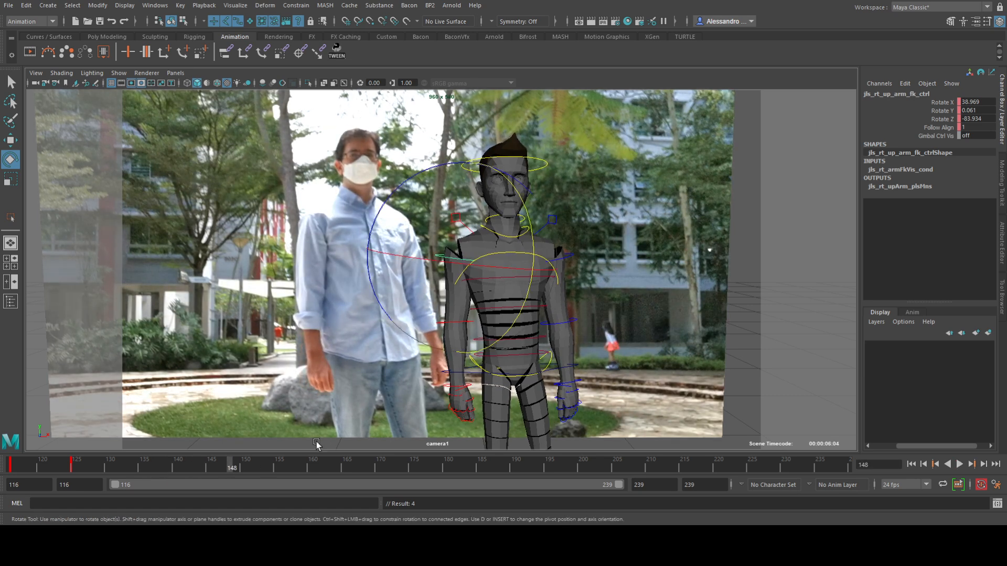
drag(508, 333, 512, 334)
key(s)
drag(418, 317, 485, 324)
drag(223, 463, 128, 459)
key(comma)
key(comma)
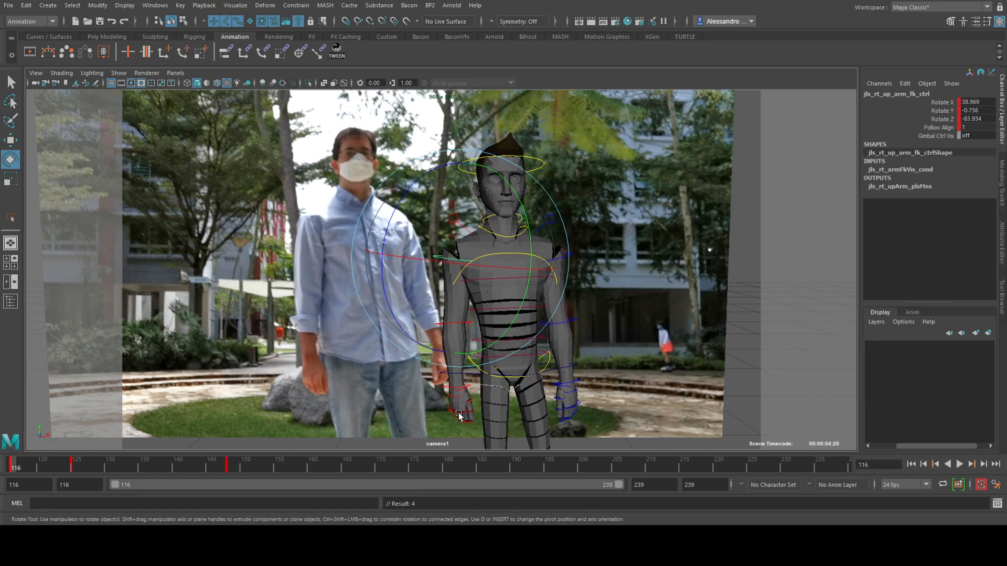
key(period)
key(period)
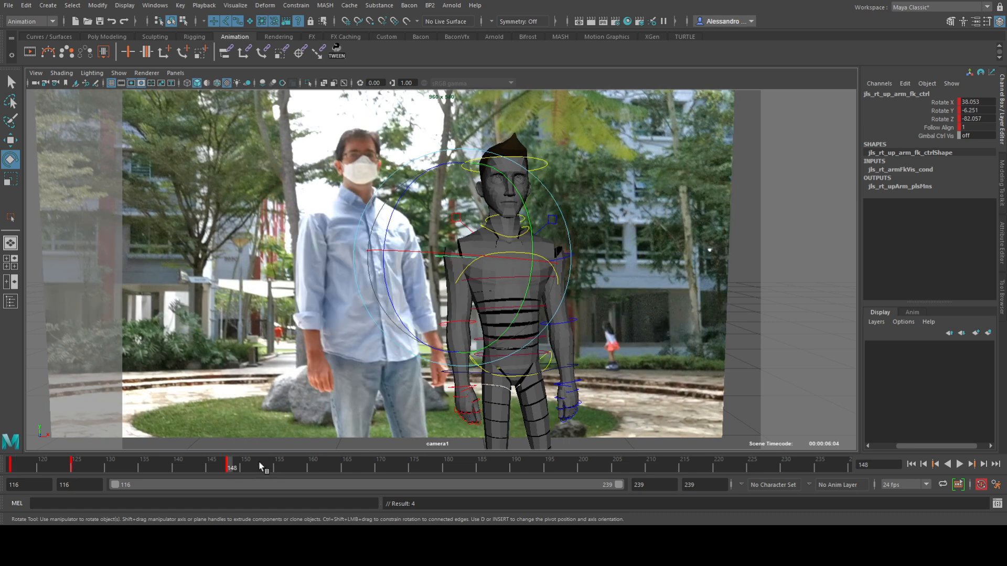
- Pose the right upper arm FK control at frame 177 with Rotate X 35.287, Rotate Y -1.603 and Rotate Z -85.466
key(alt+v)
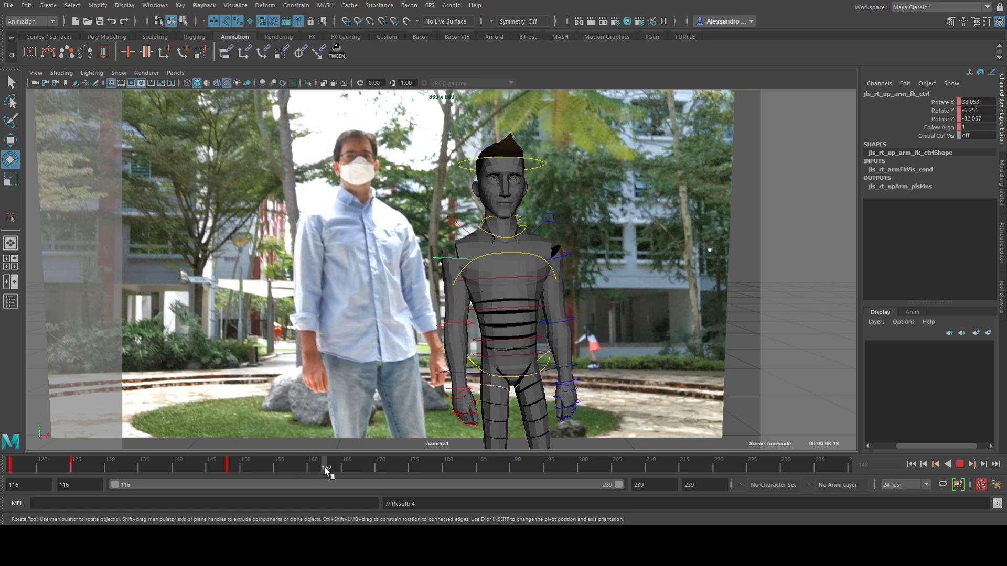
click(426, 466)
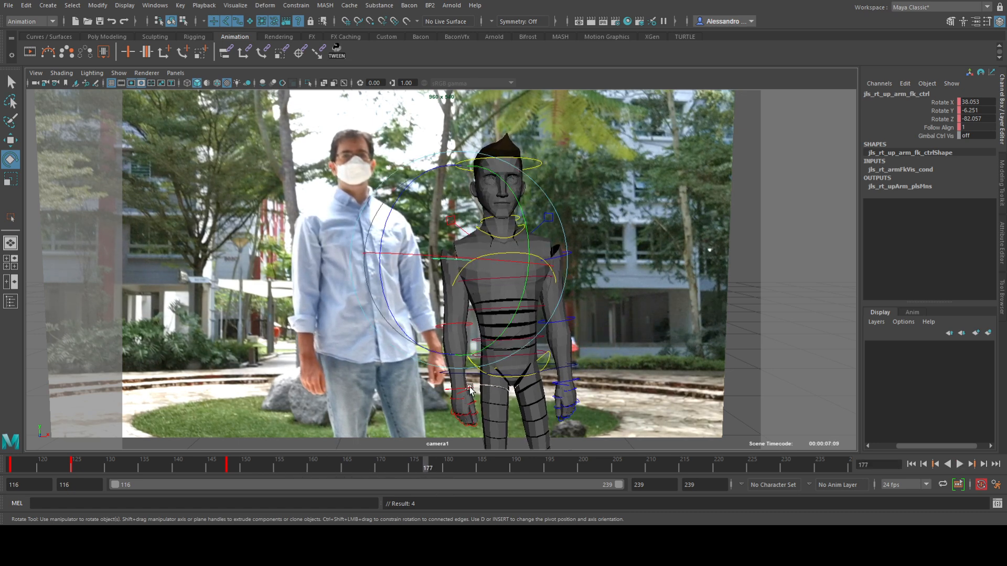
drag(513, 321, 511, 326)
drag(384, 296, 386, 302)
drag(453, 264, 448, 264)
drag(443, 273, 446, 276)
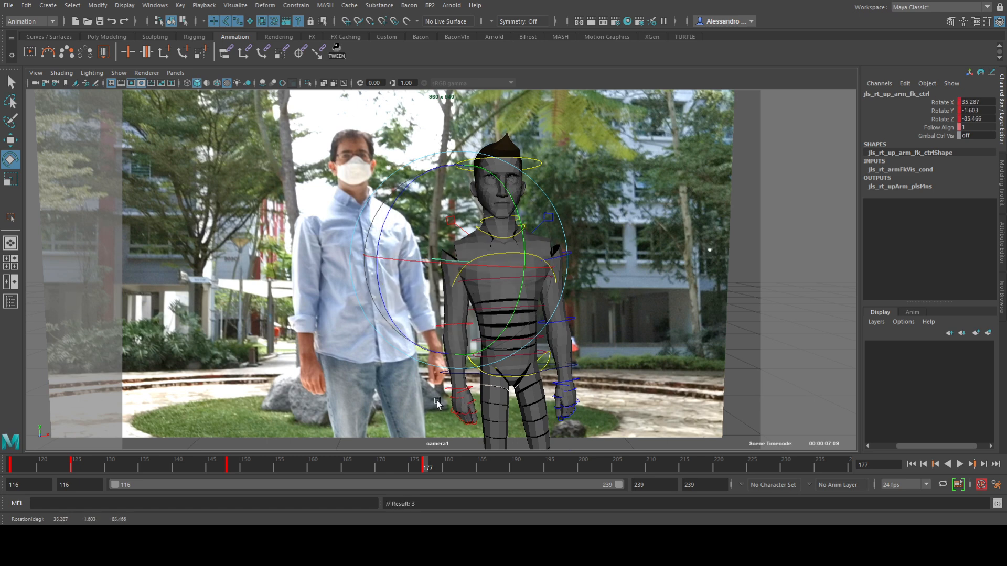
drag(419, 463, 425, 462)
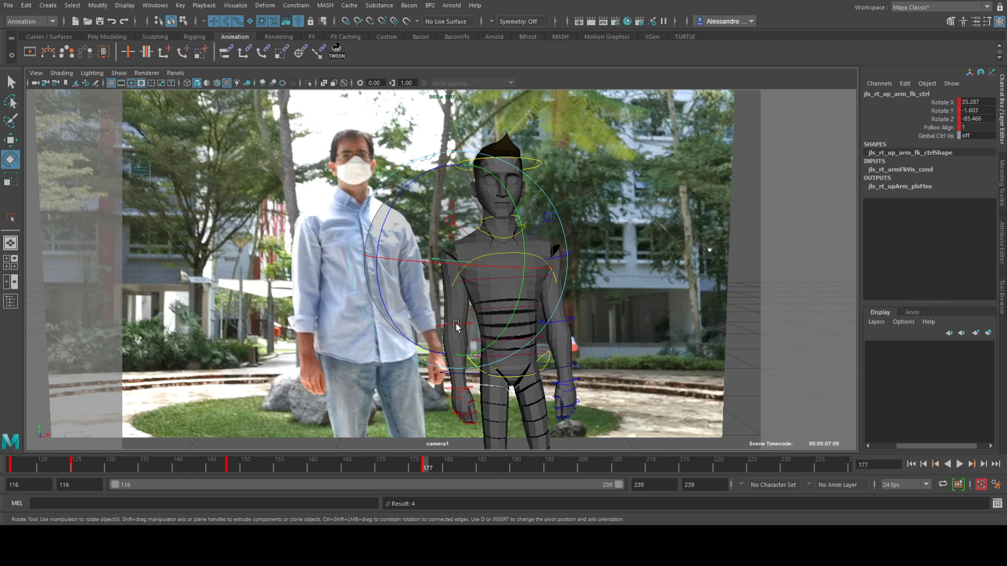
- Try rotating the spine IK shoulder control to Rotate Y 44.435 at frame 177, undo the rotation and clear the selection
click(493, 262)
click(483, 258)
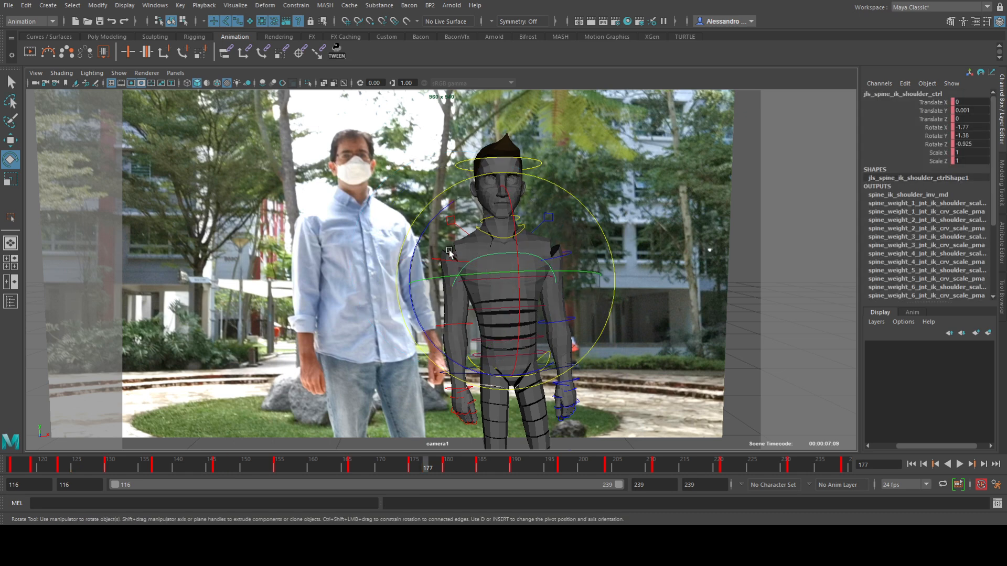
mouse_move(442, 264)
mouse_down()
mouse_move(574, 280)
mouse_move(459, 253)
mouse_up()
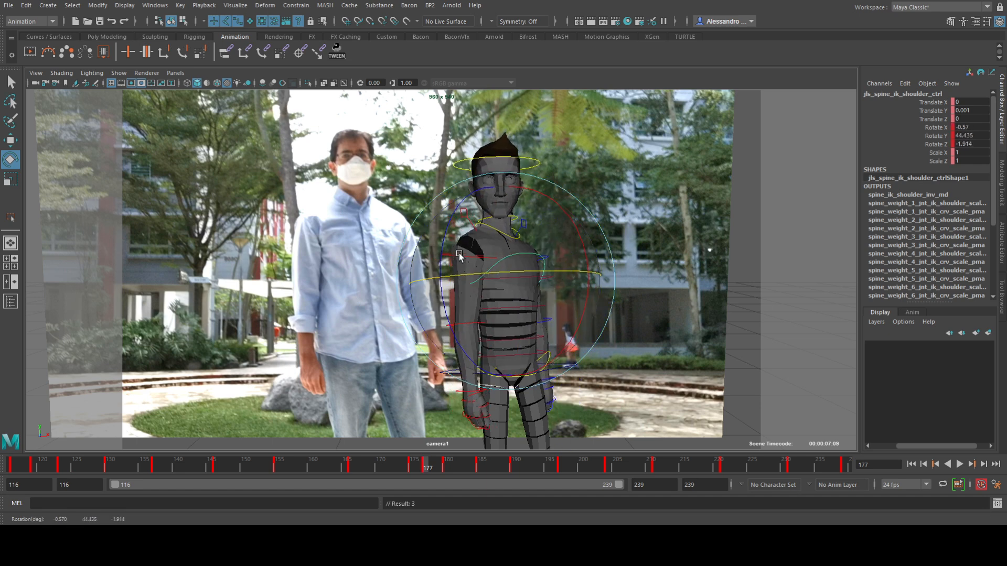
key(ctrl+z)
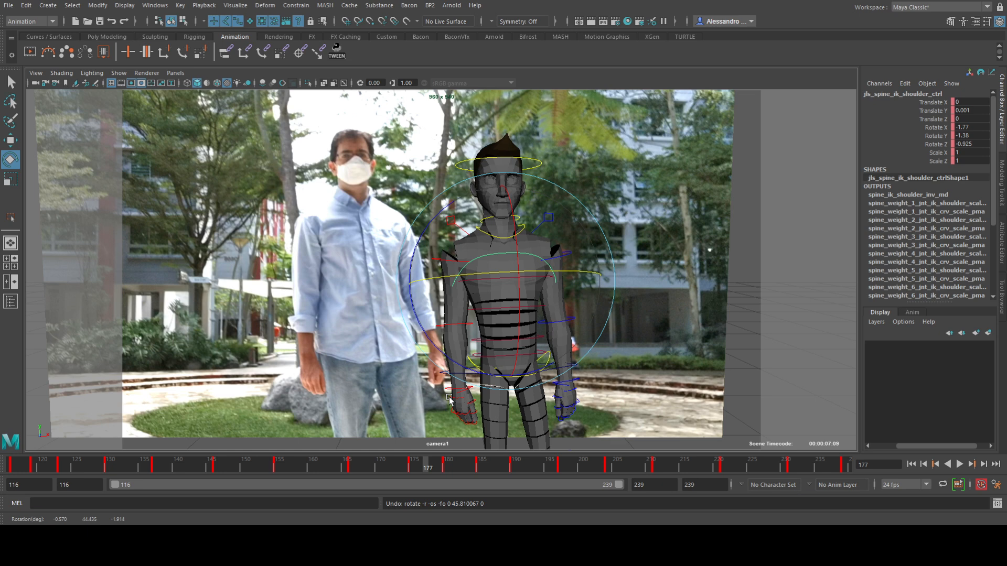
click(640, 267)
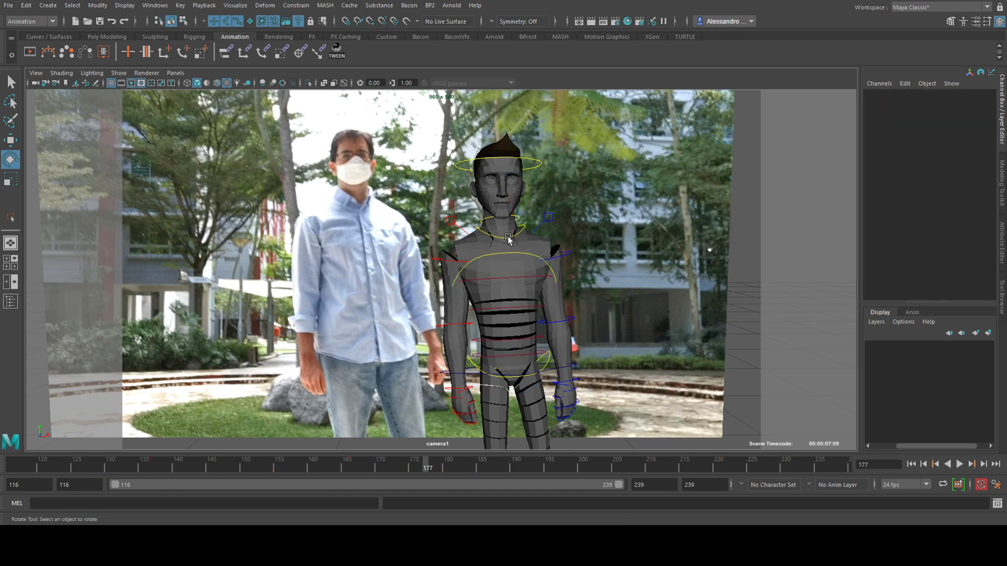
- Select the neck control and step back through its keys to frame 155
click(524, 240)
key(comma)
key(comma)
key(comma)
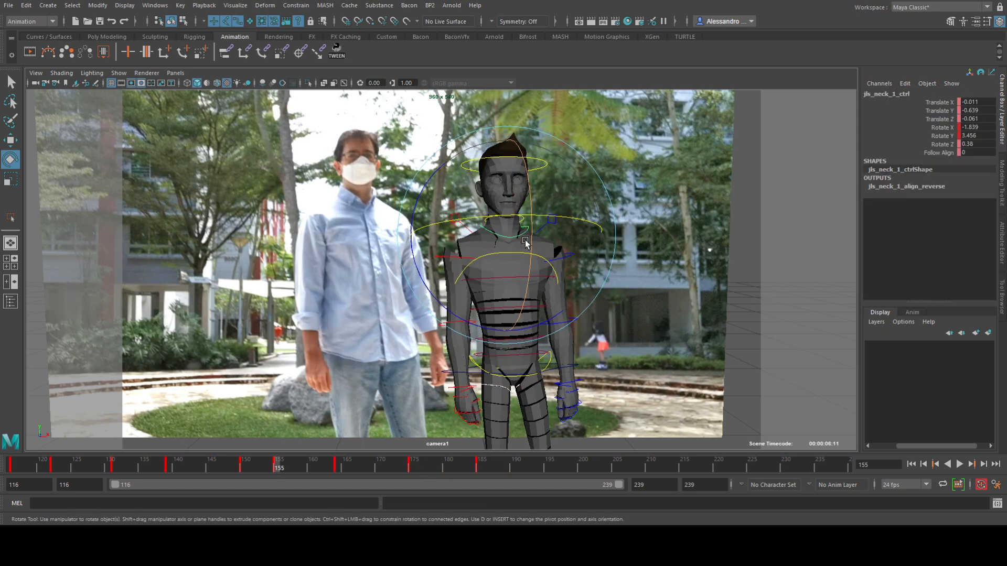